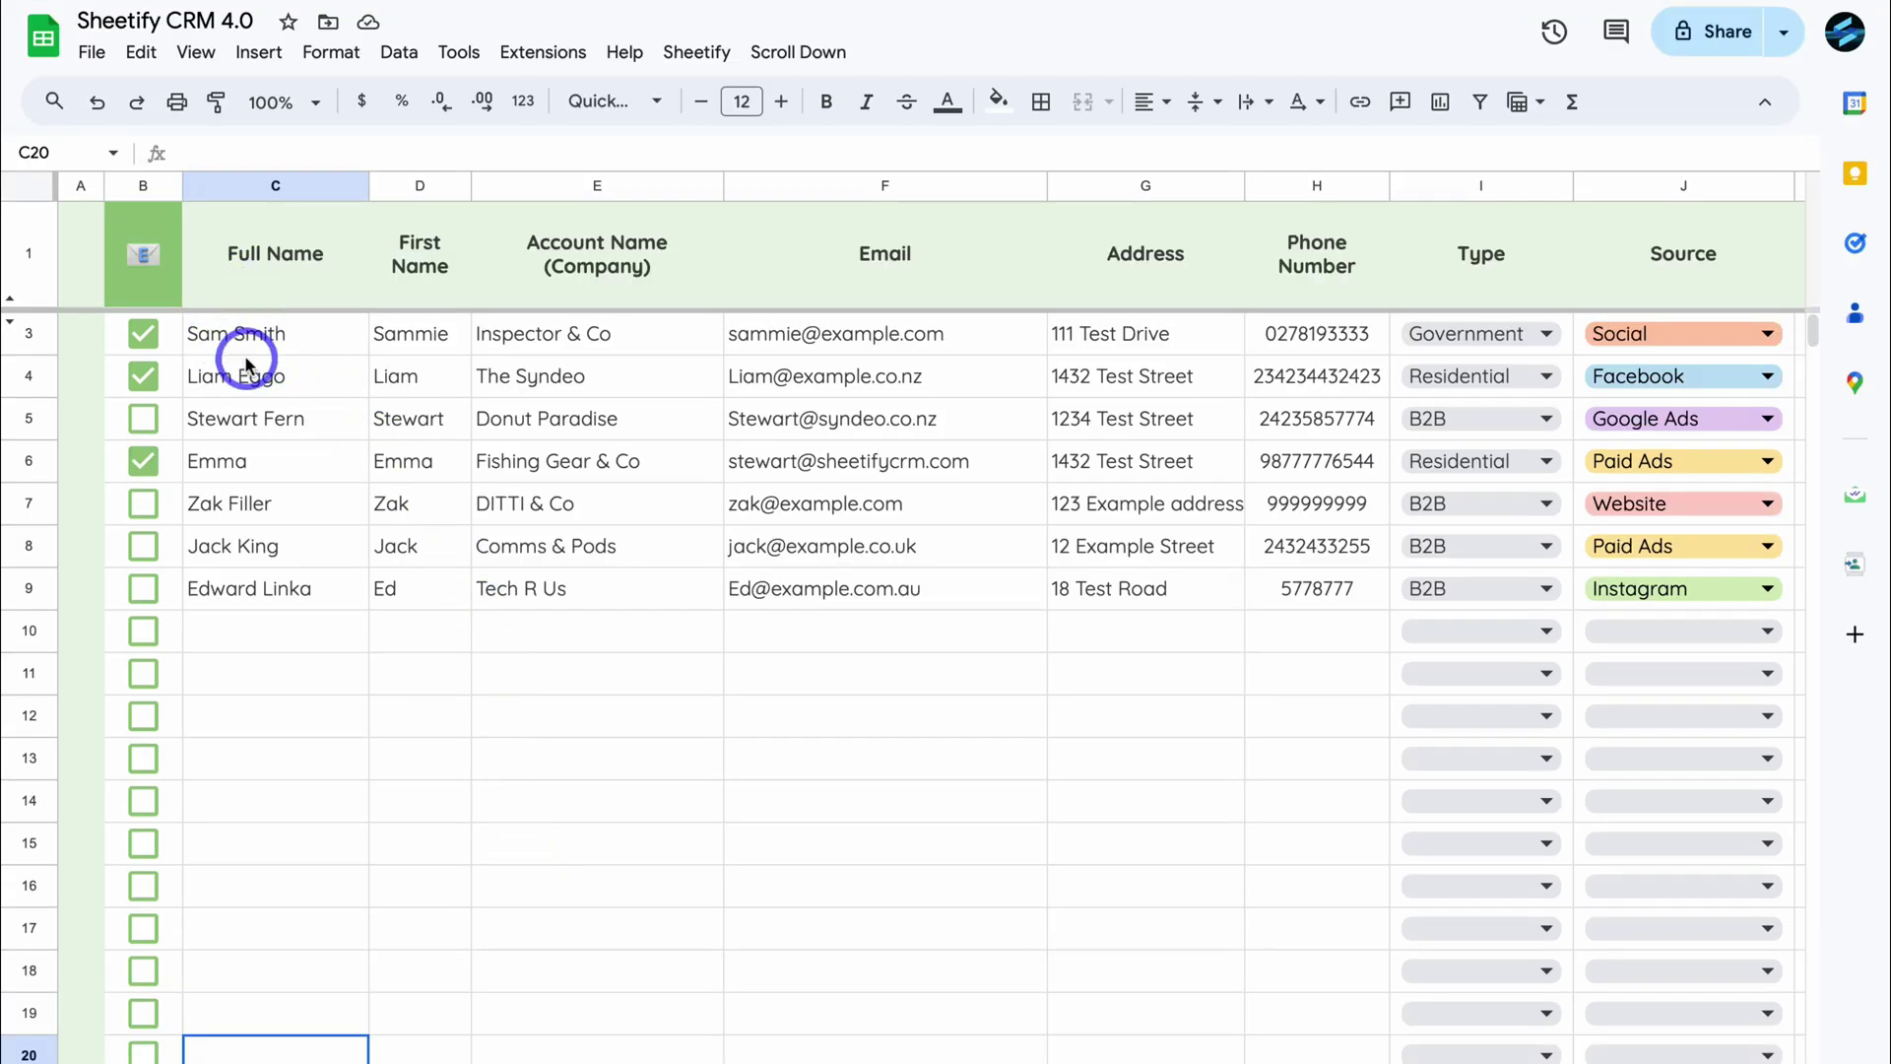
Copy the CRM 4.0 contact records in C3:O11.
left_click_drag(244, 342, 1675, 676)
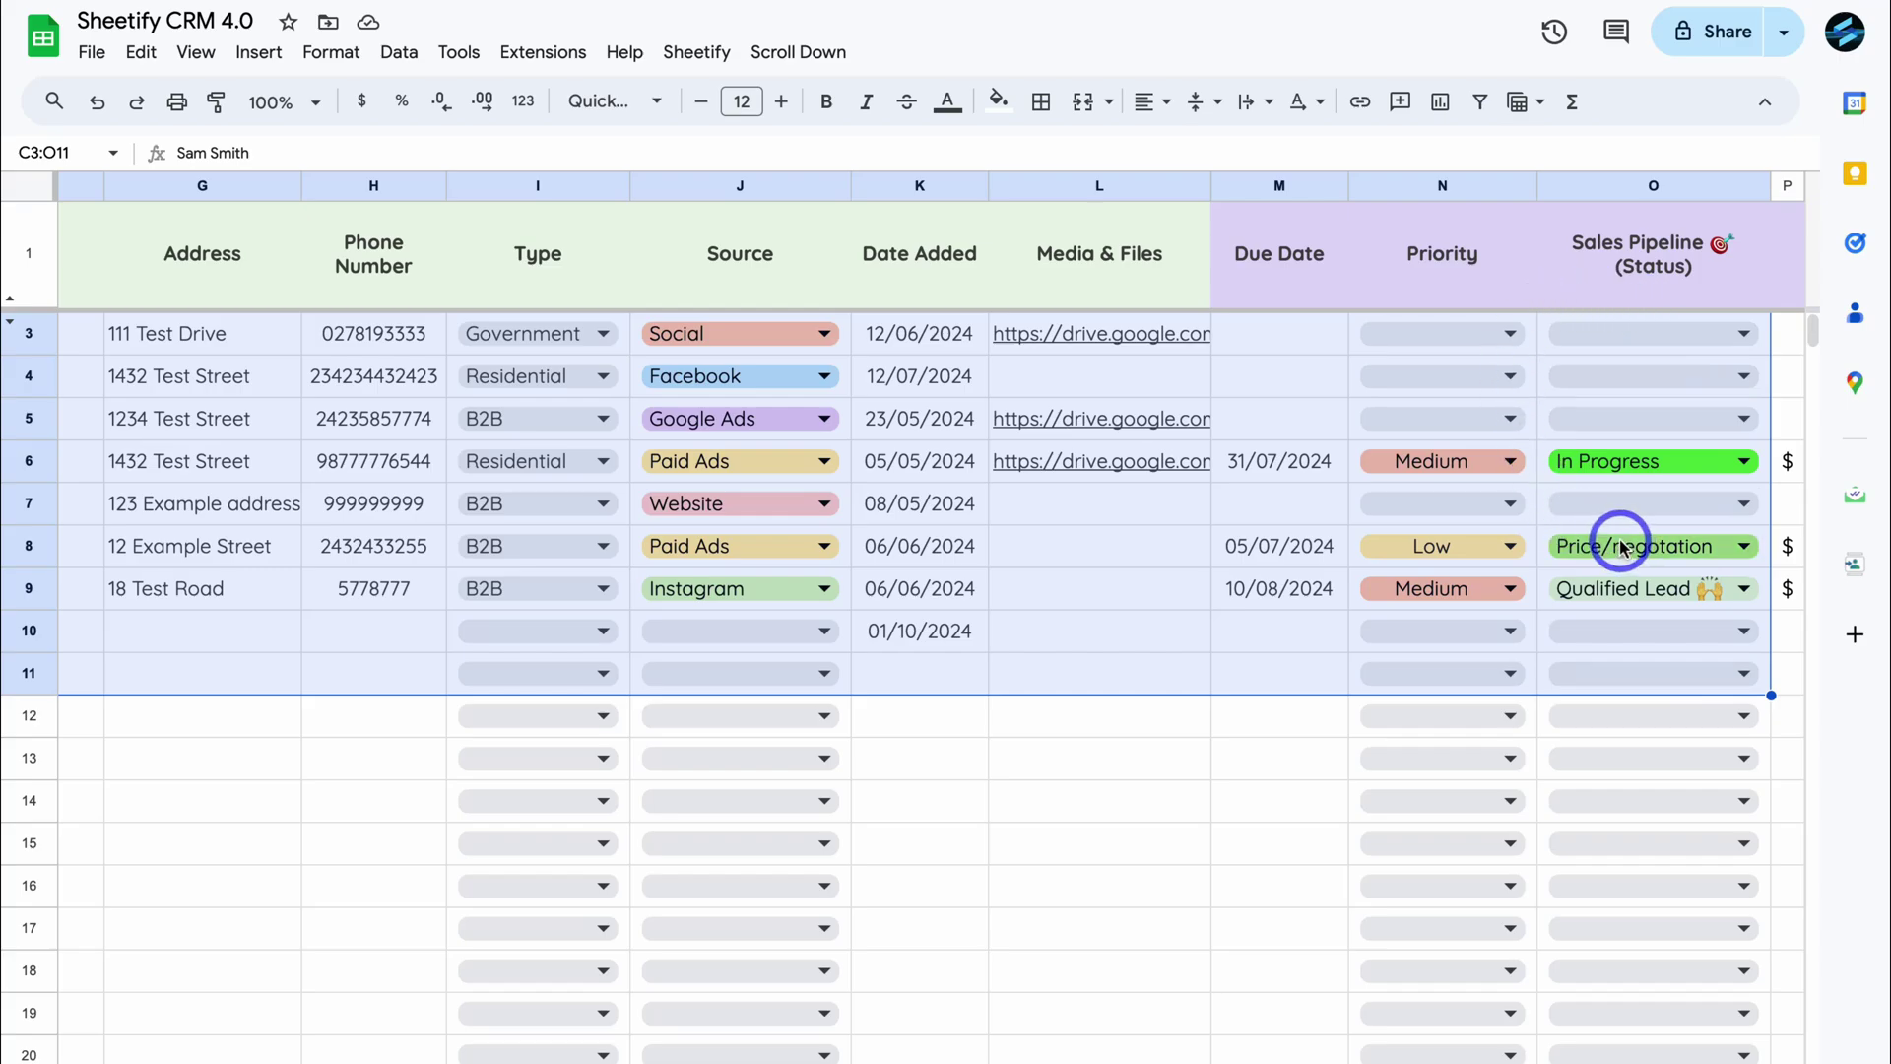
right_click(1374, 376)
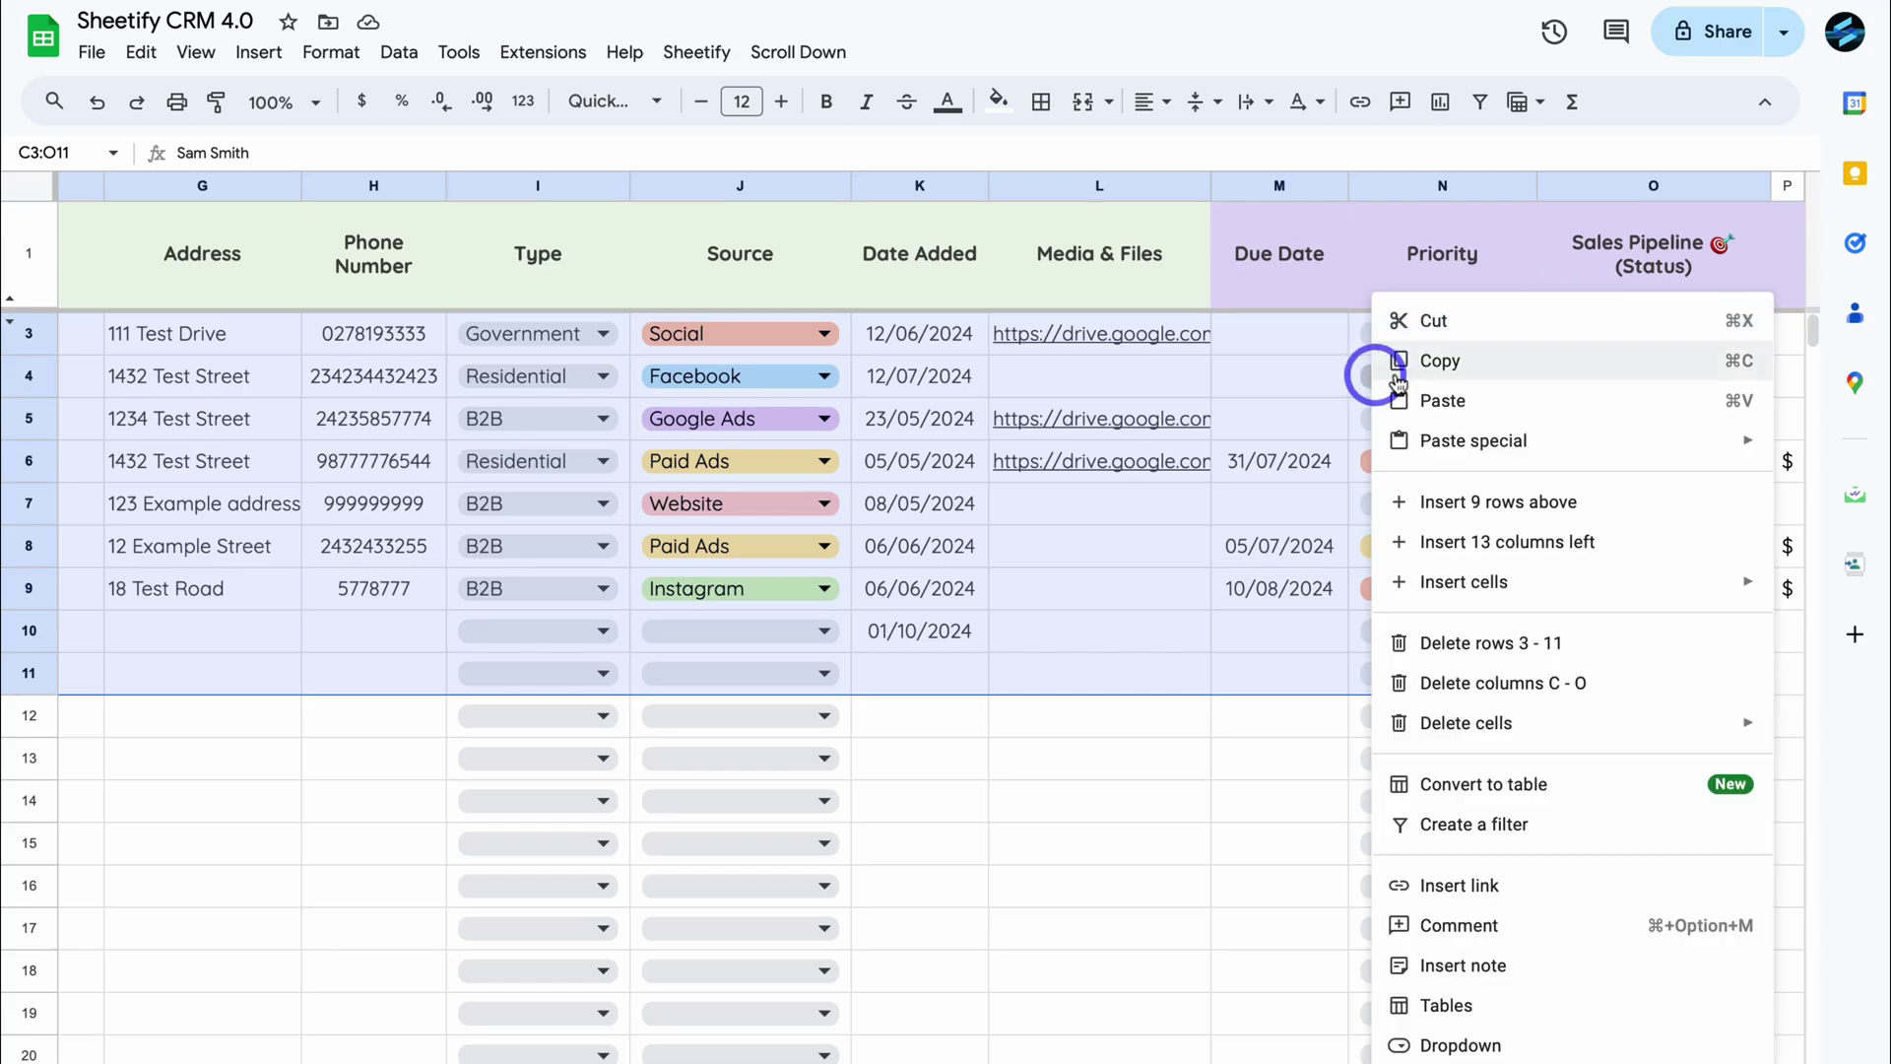
left_click(1477, 369)
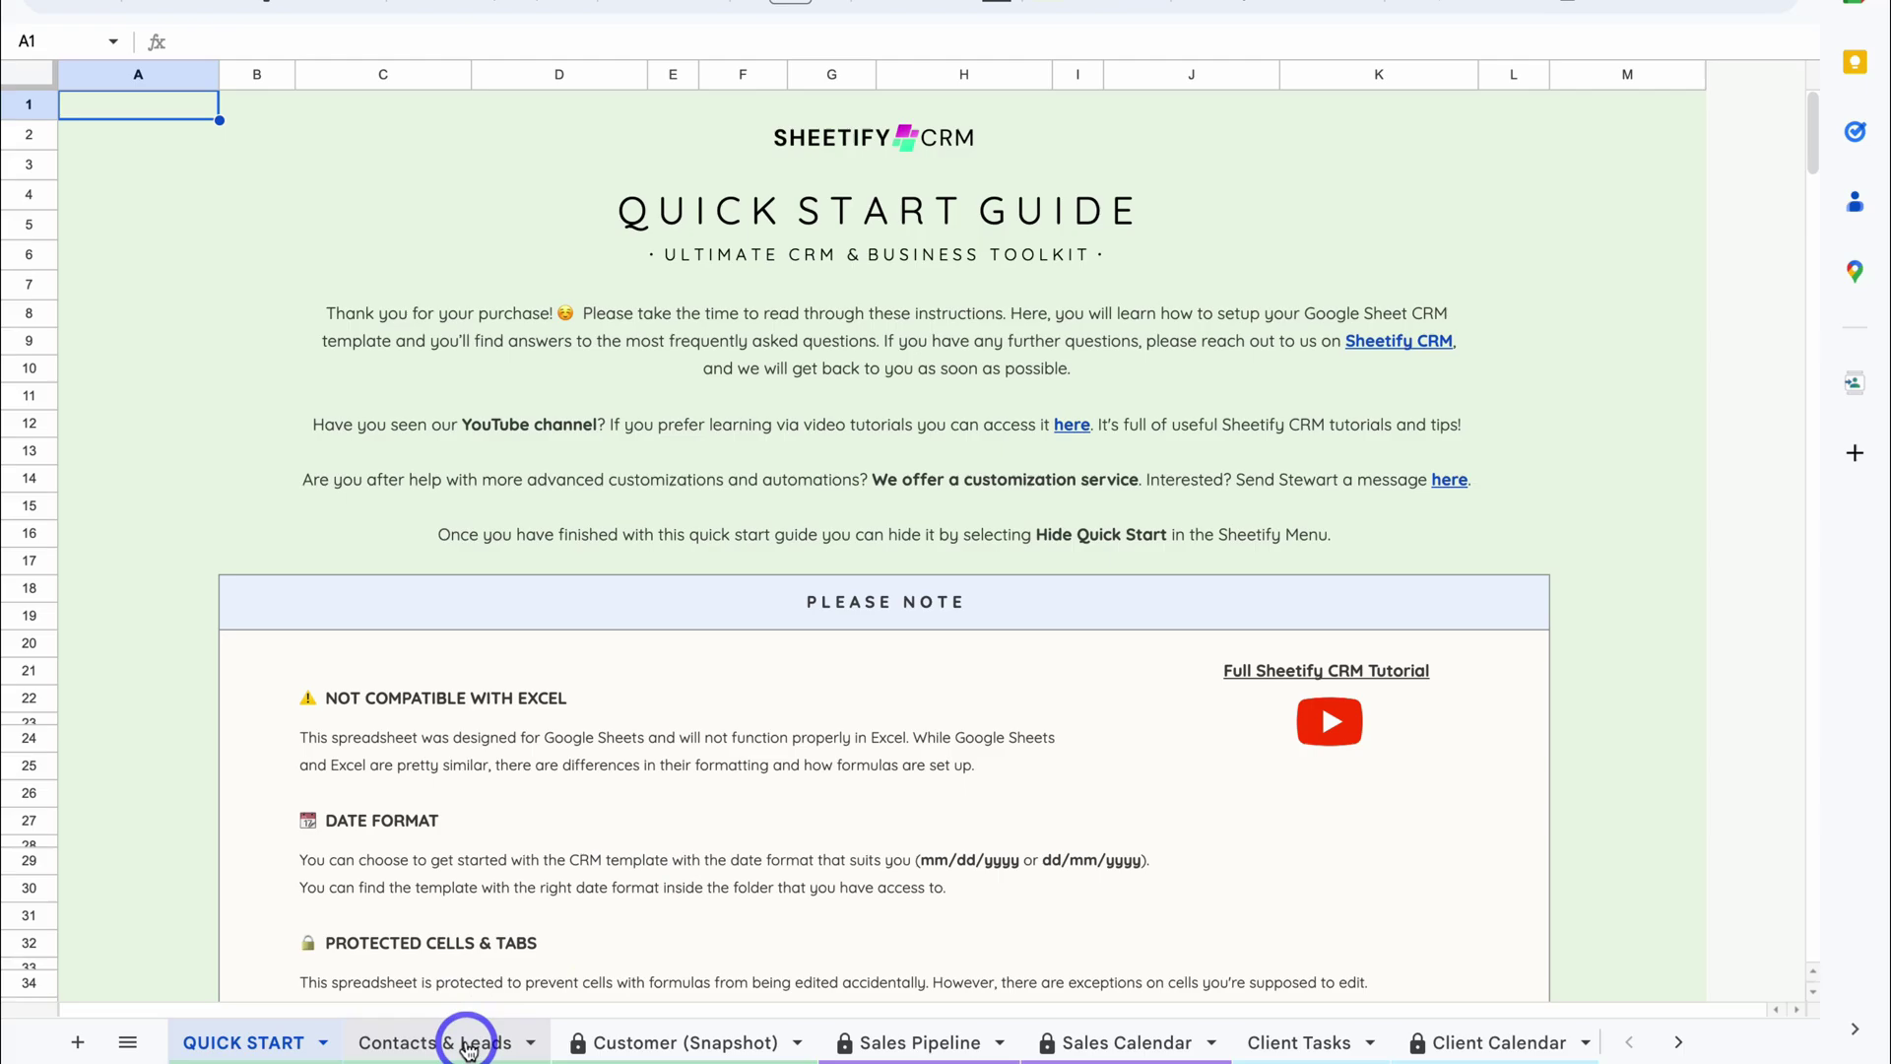
Paste the copied contacts as values only into CRM 4.5's Contacts & Leads sheet at C3.
left_click(464, 1037)
scroll(643, 700, "left", 10)
scroll(642, 700, "left", 10)
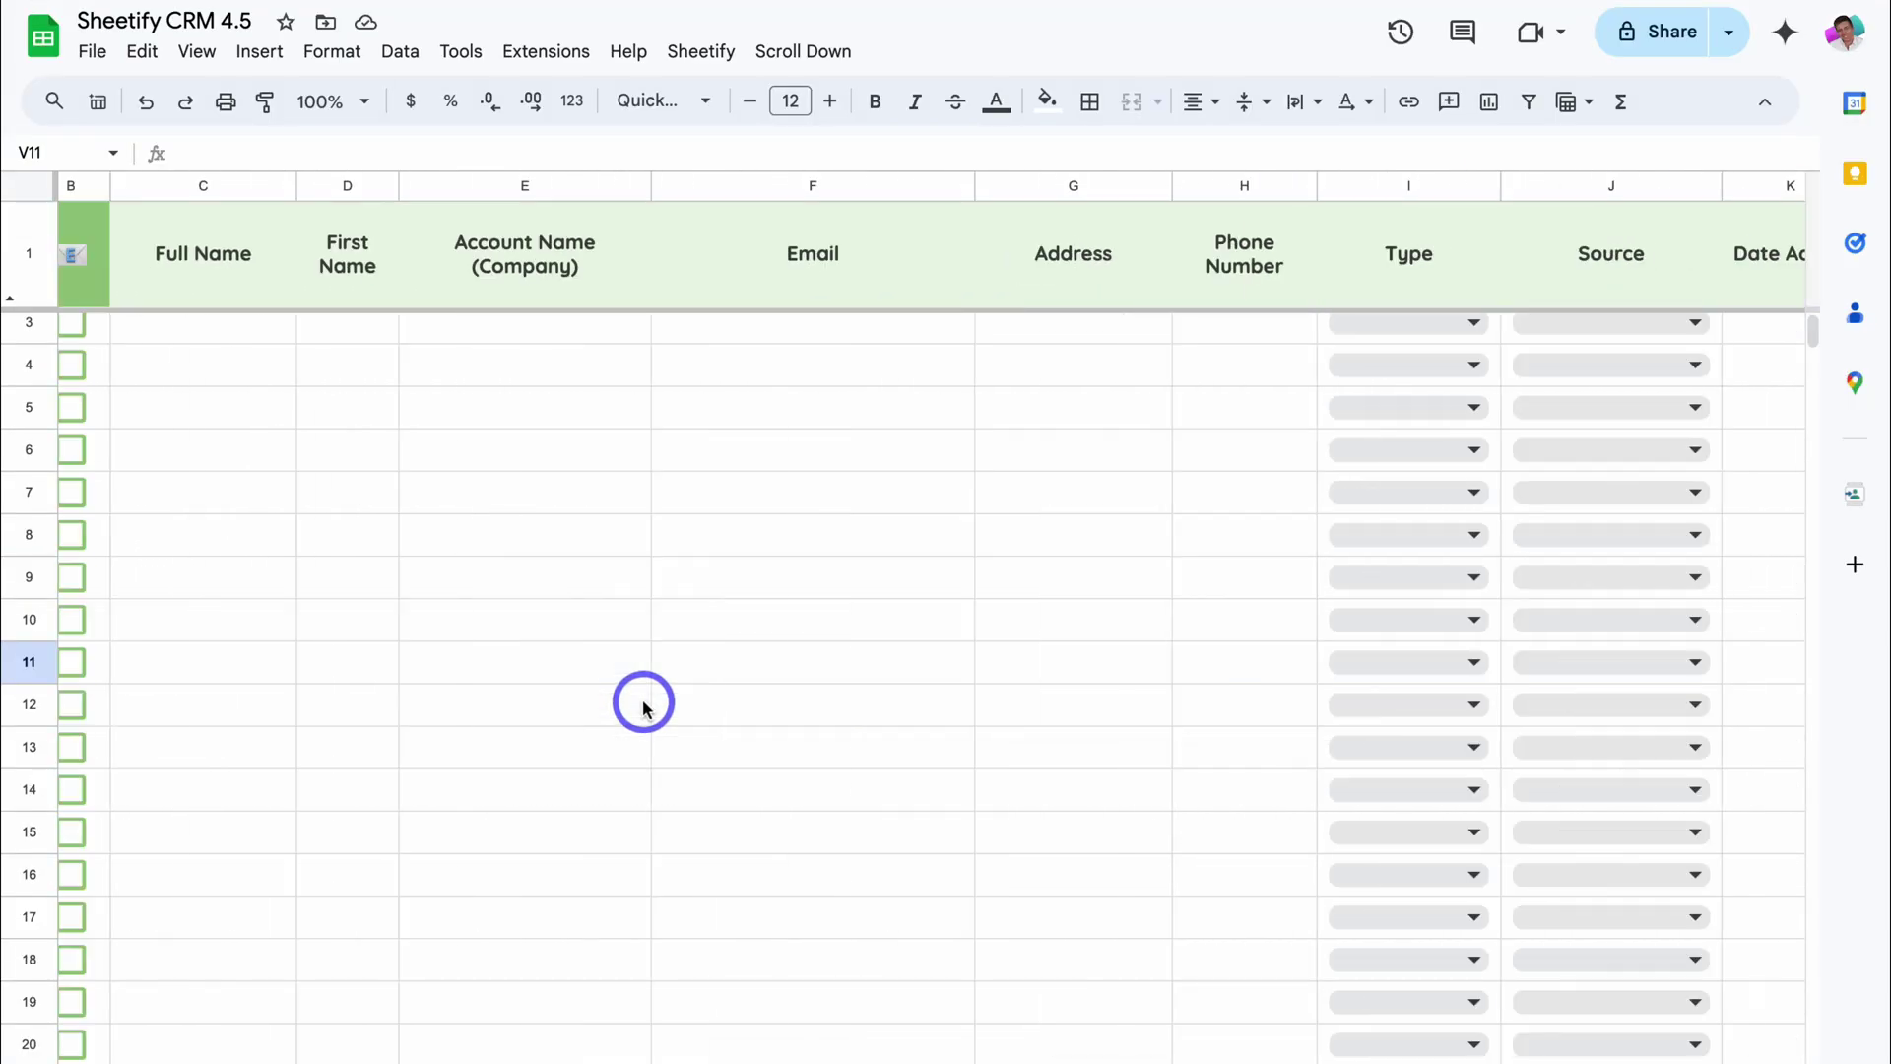
right_click(273, 338)
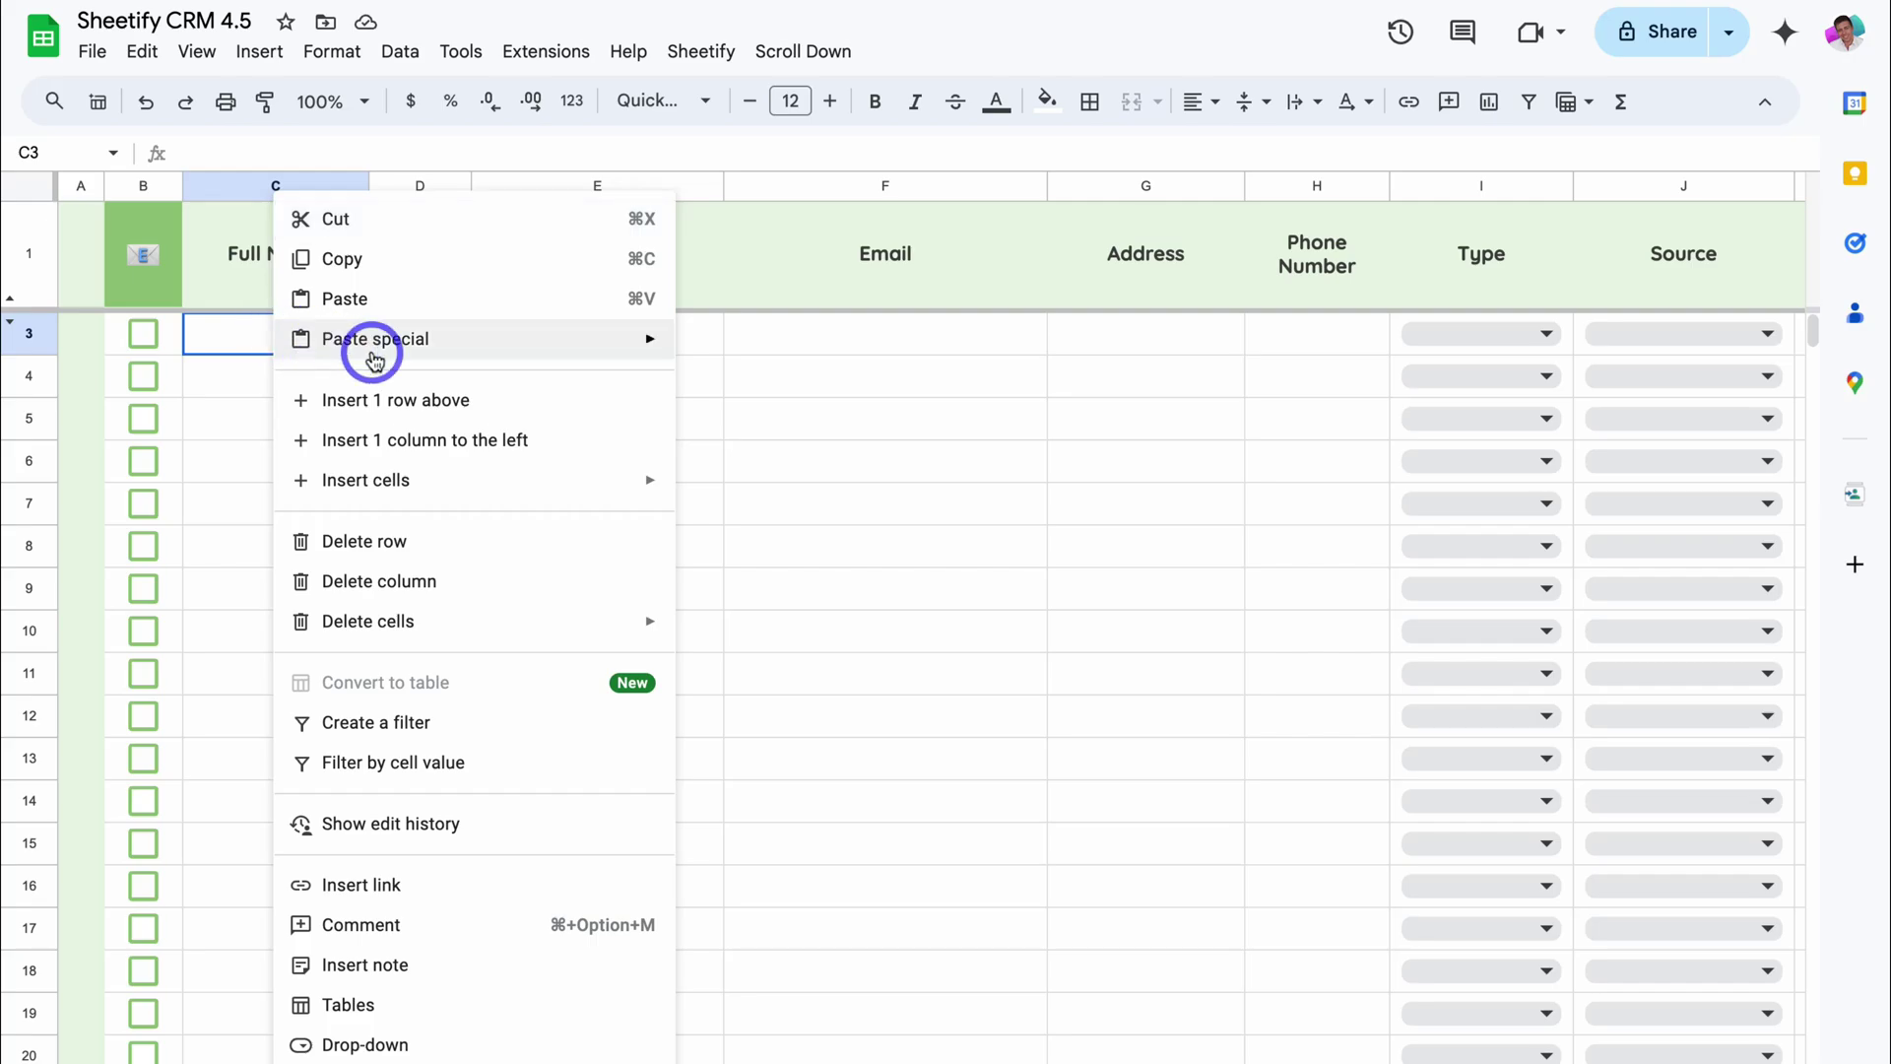
mouse_move(394, 345)
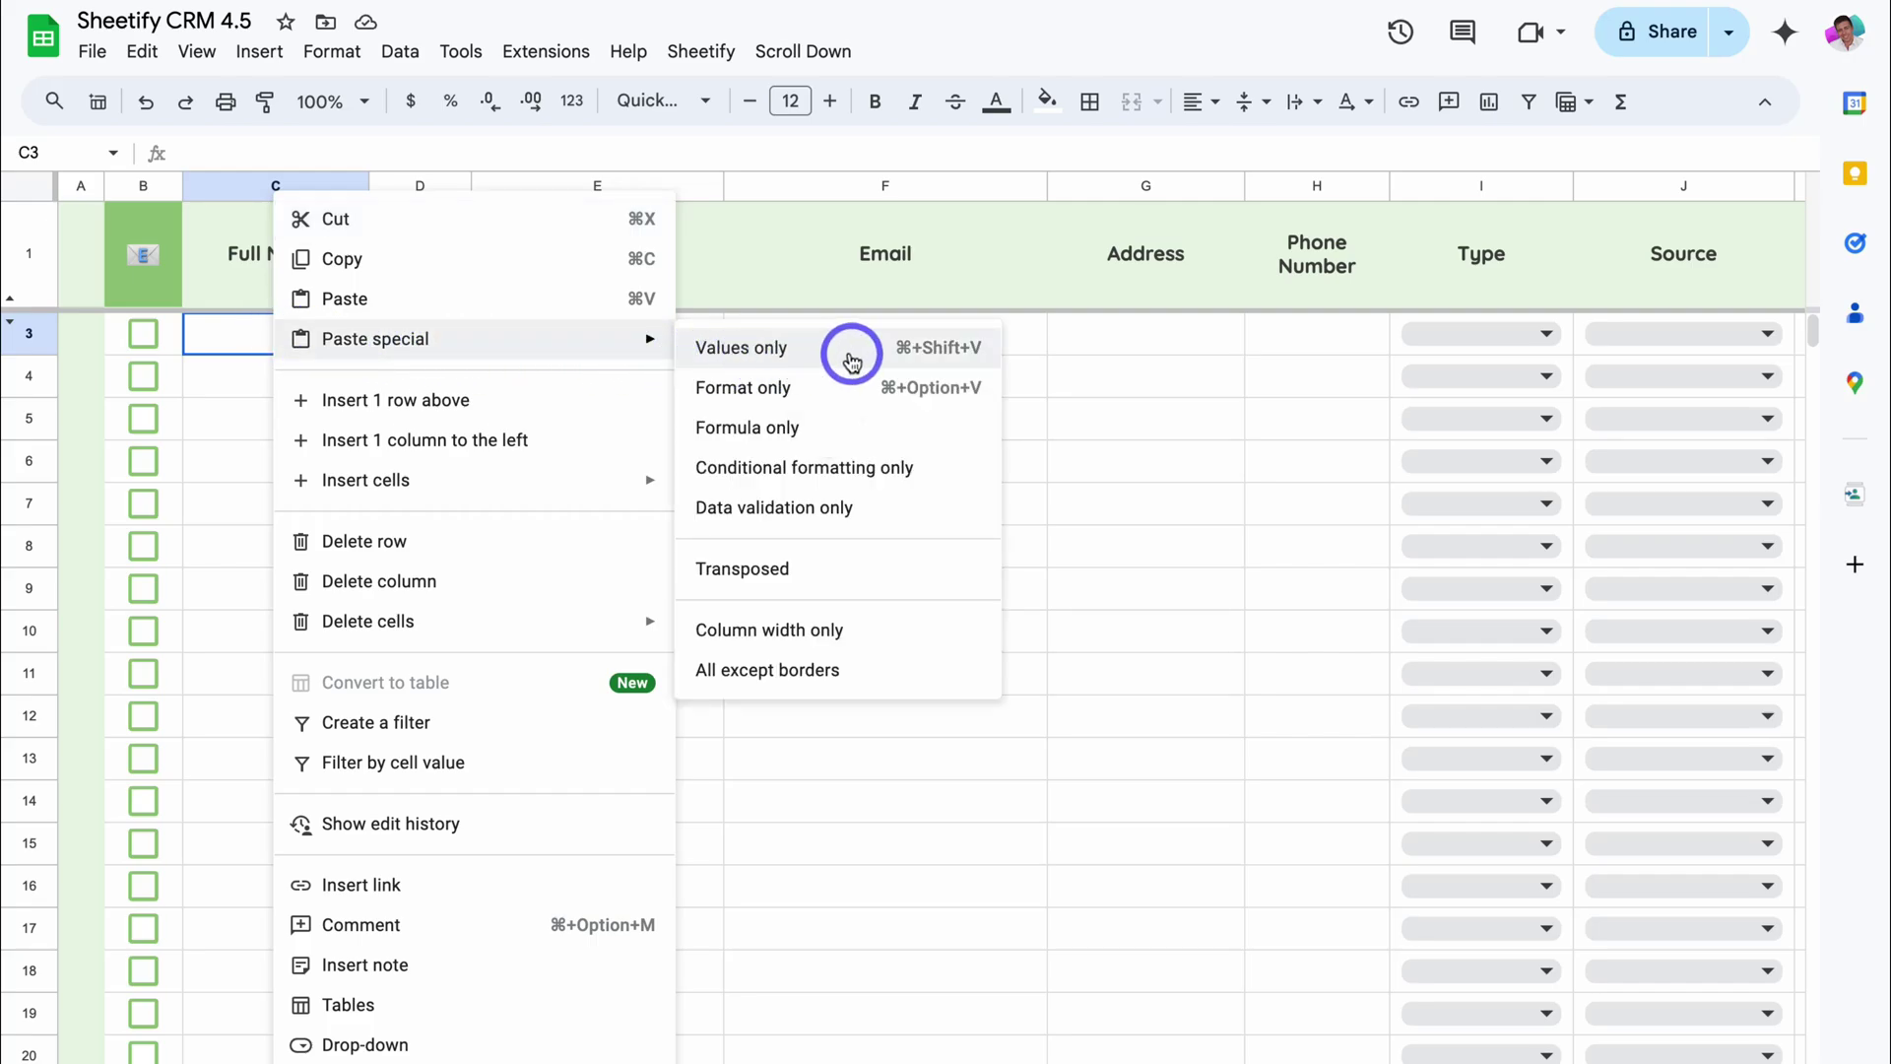
left_click(799, 356)
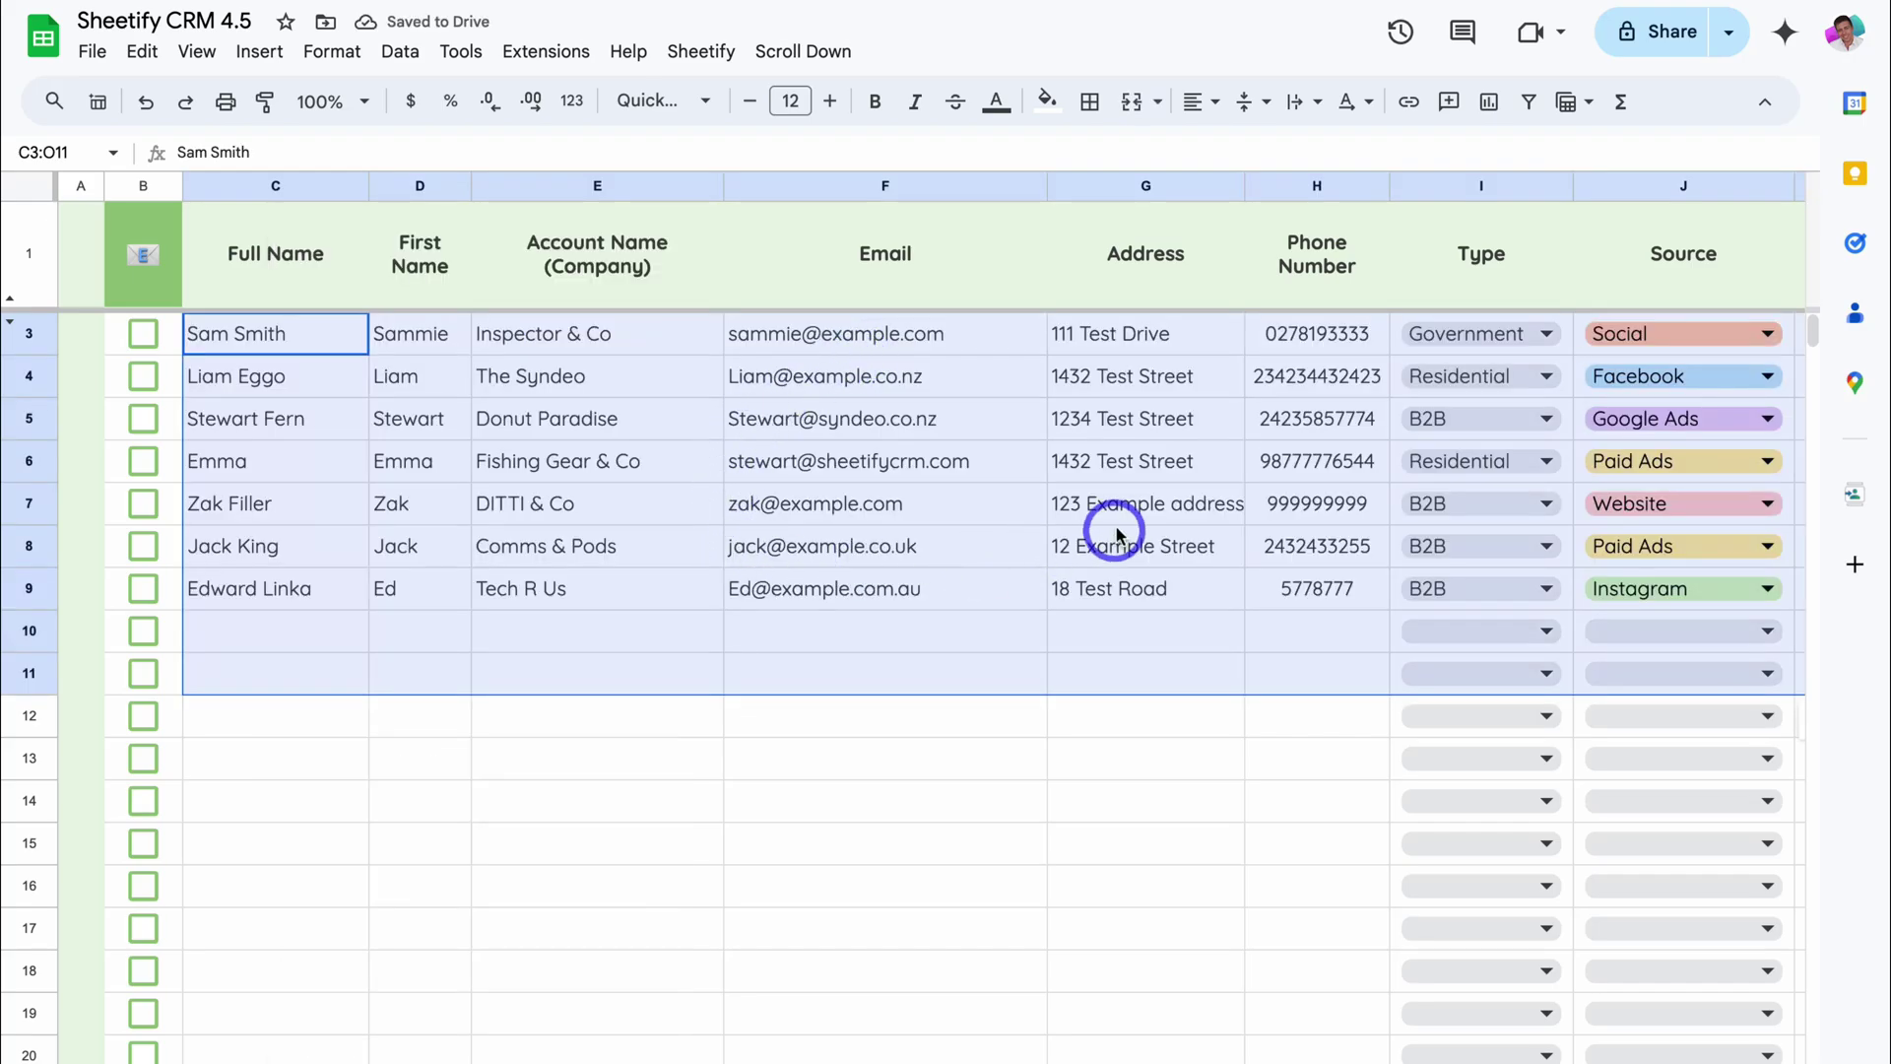
scroll(1114, 530, "right", 10)
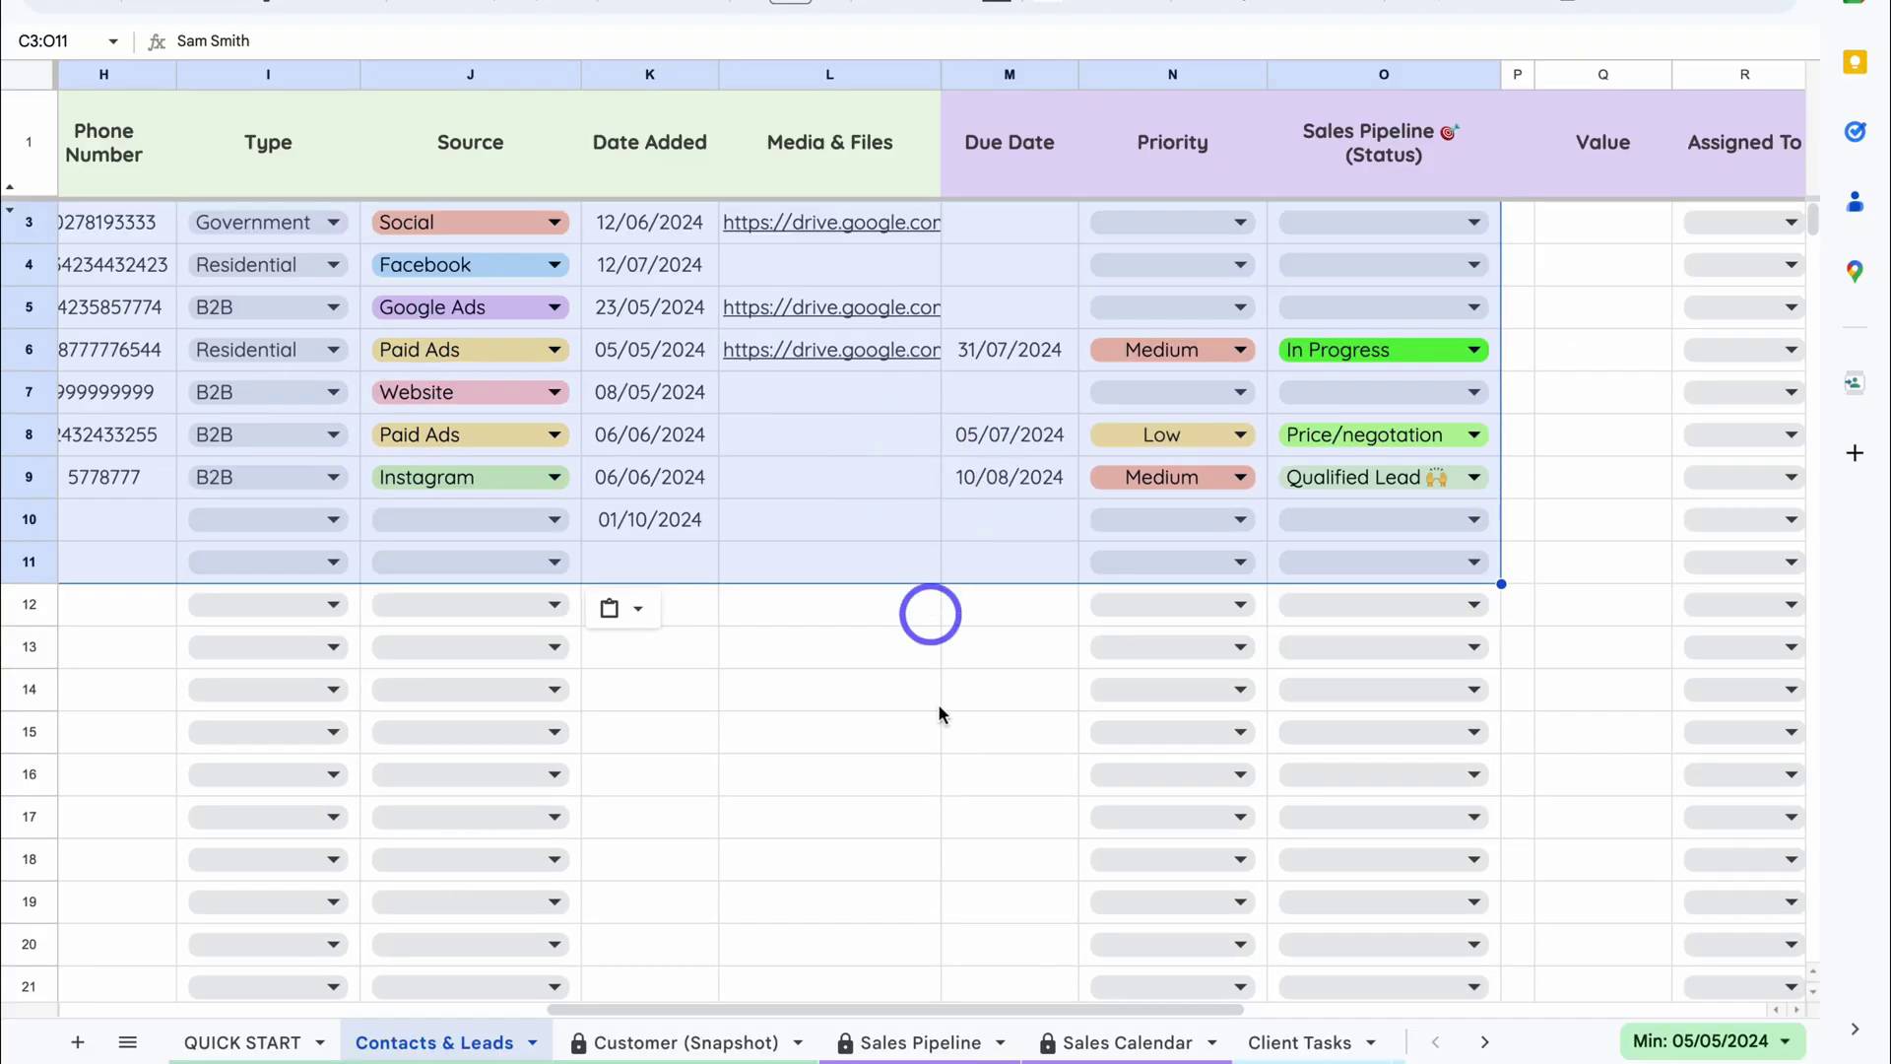
scroll(1156, 1034, "down", 3)
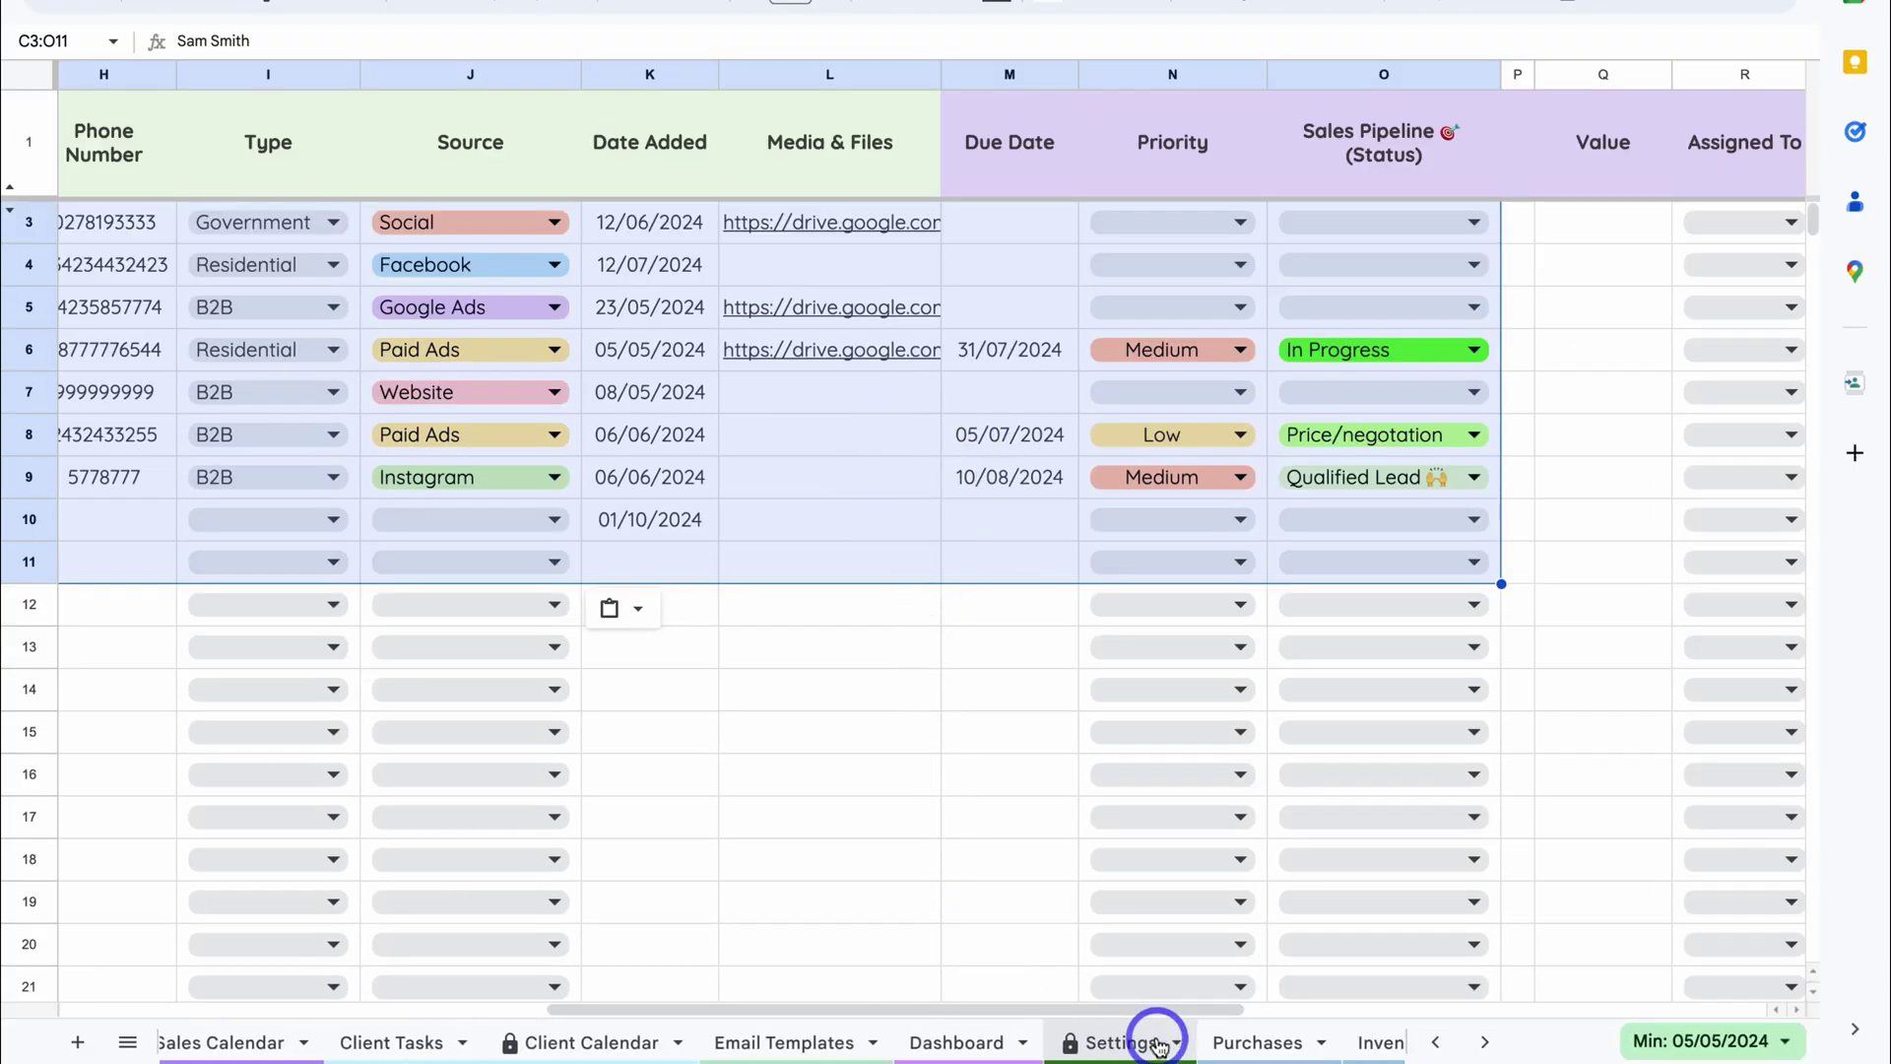
Scroll through the Settings sheet to review its labels.
left_click(1090, 1041)
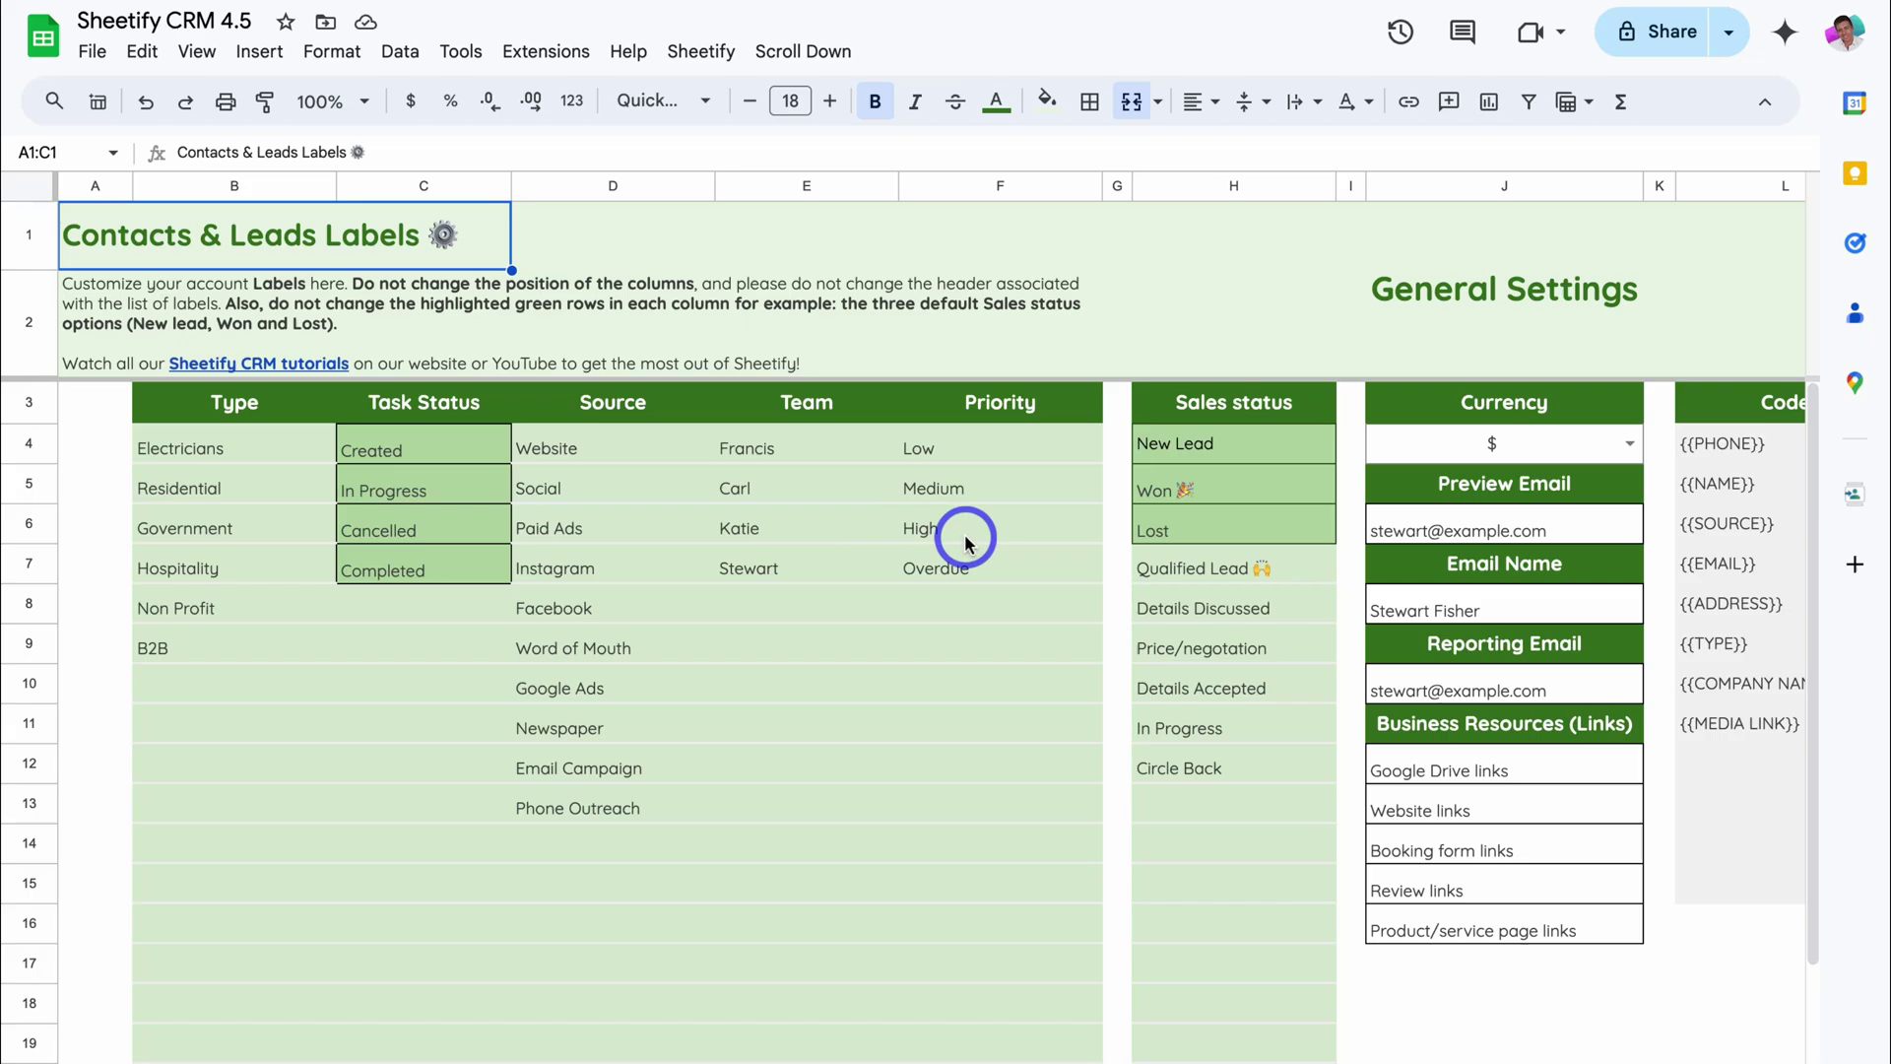
scroll(1182, 655, "right", 15)
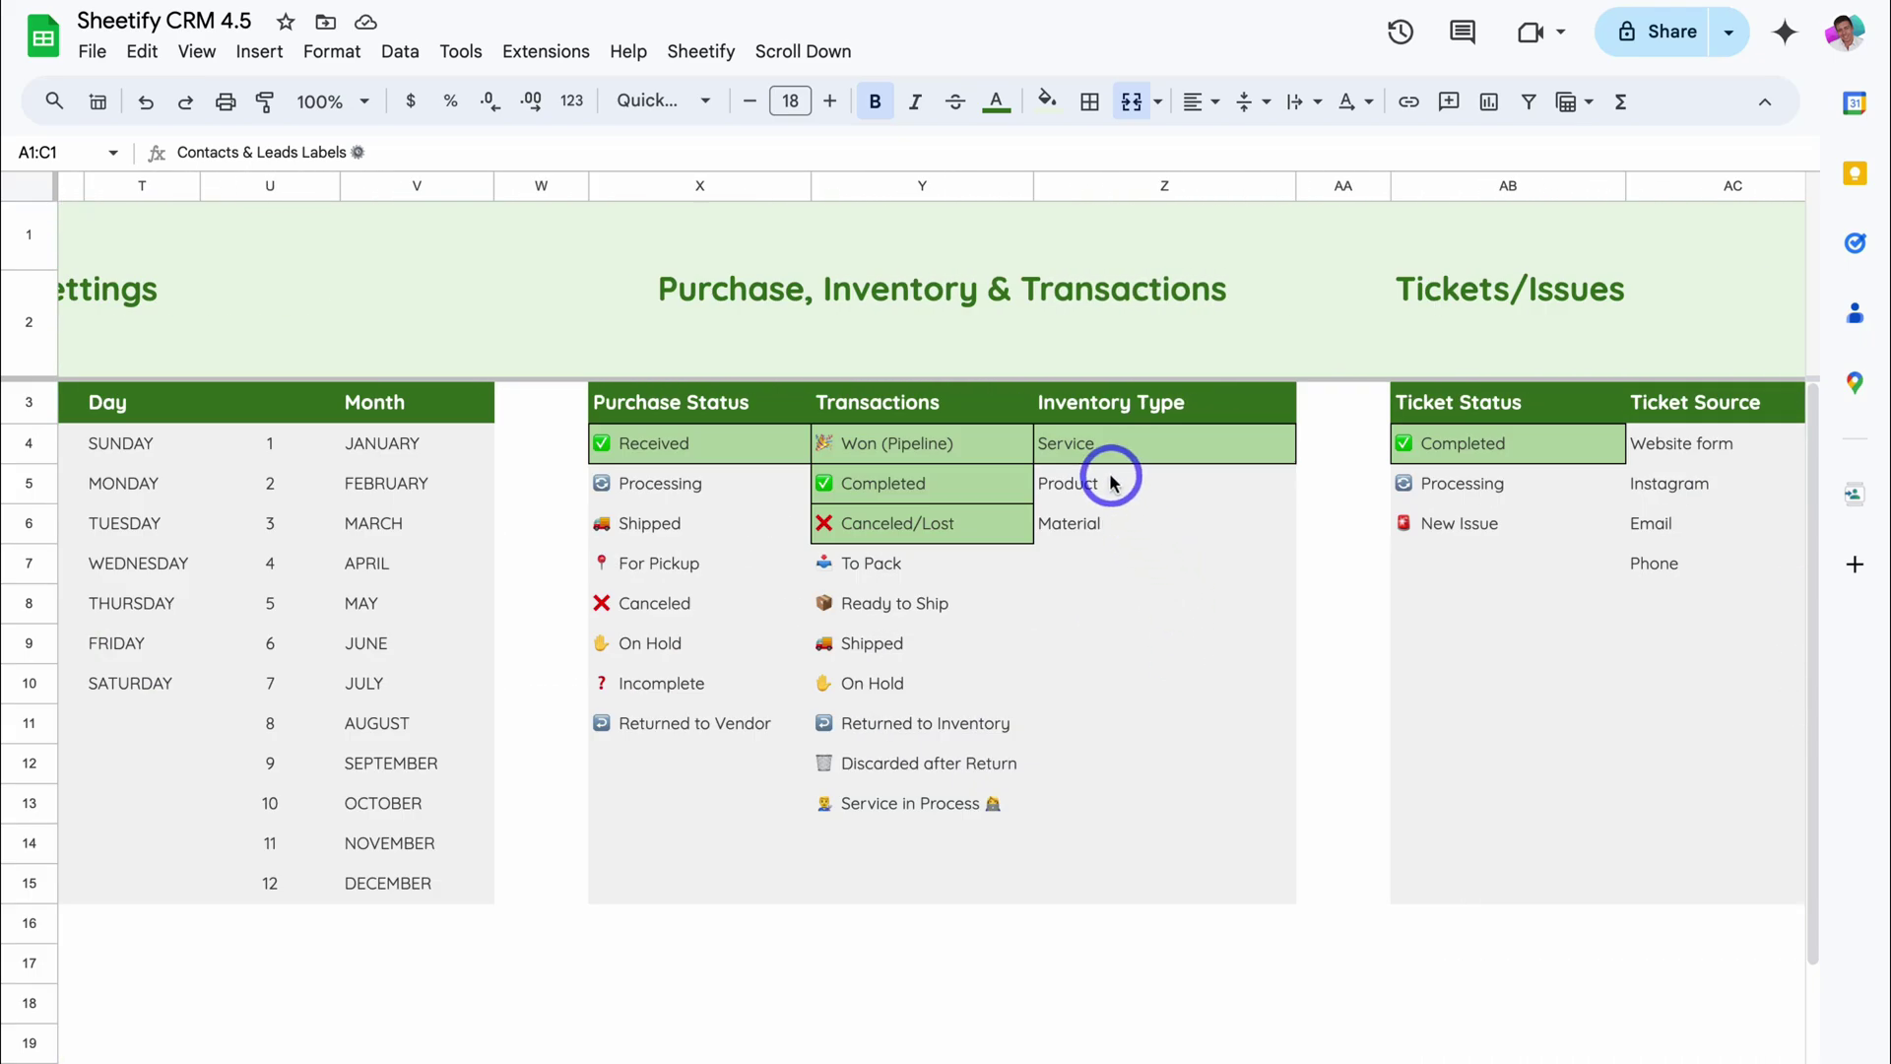
scroll(931, 631, "right", 1)
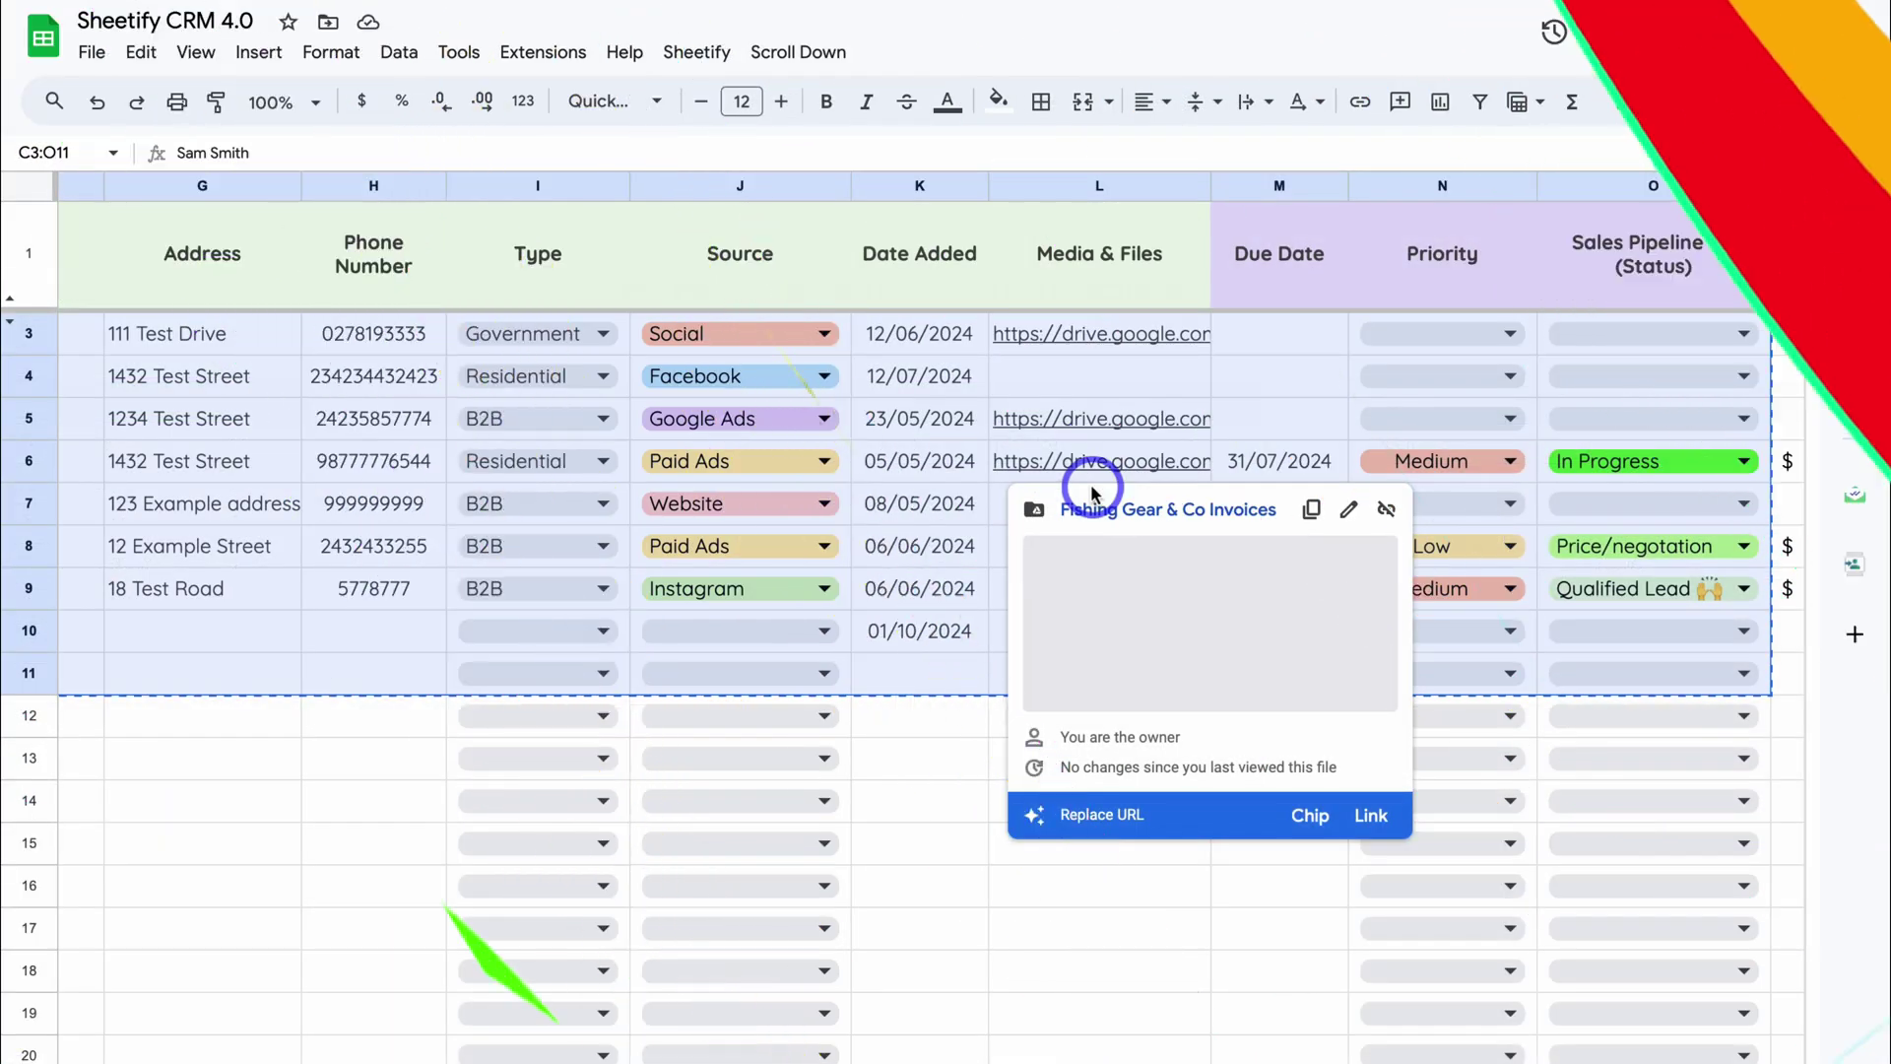
Copy CRM 4.0's Value through Last Status Change cells, Q3:V11.
scroll(1275, 430, "right", 10)
scroll(1276, 430, "left", 3)
left_click(1067, 561)
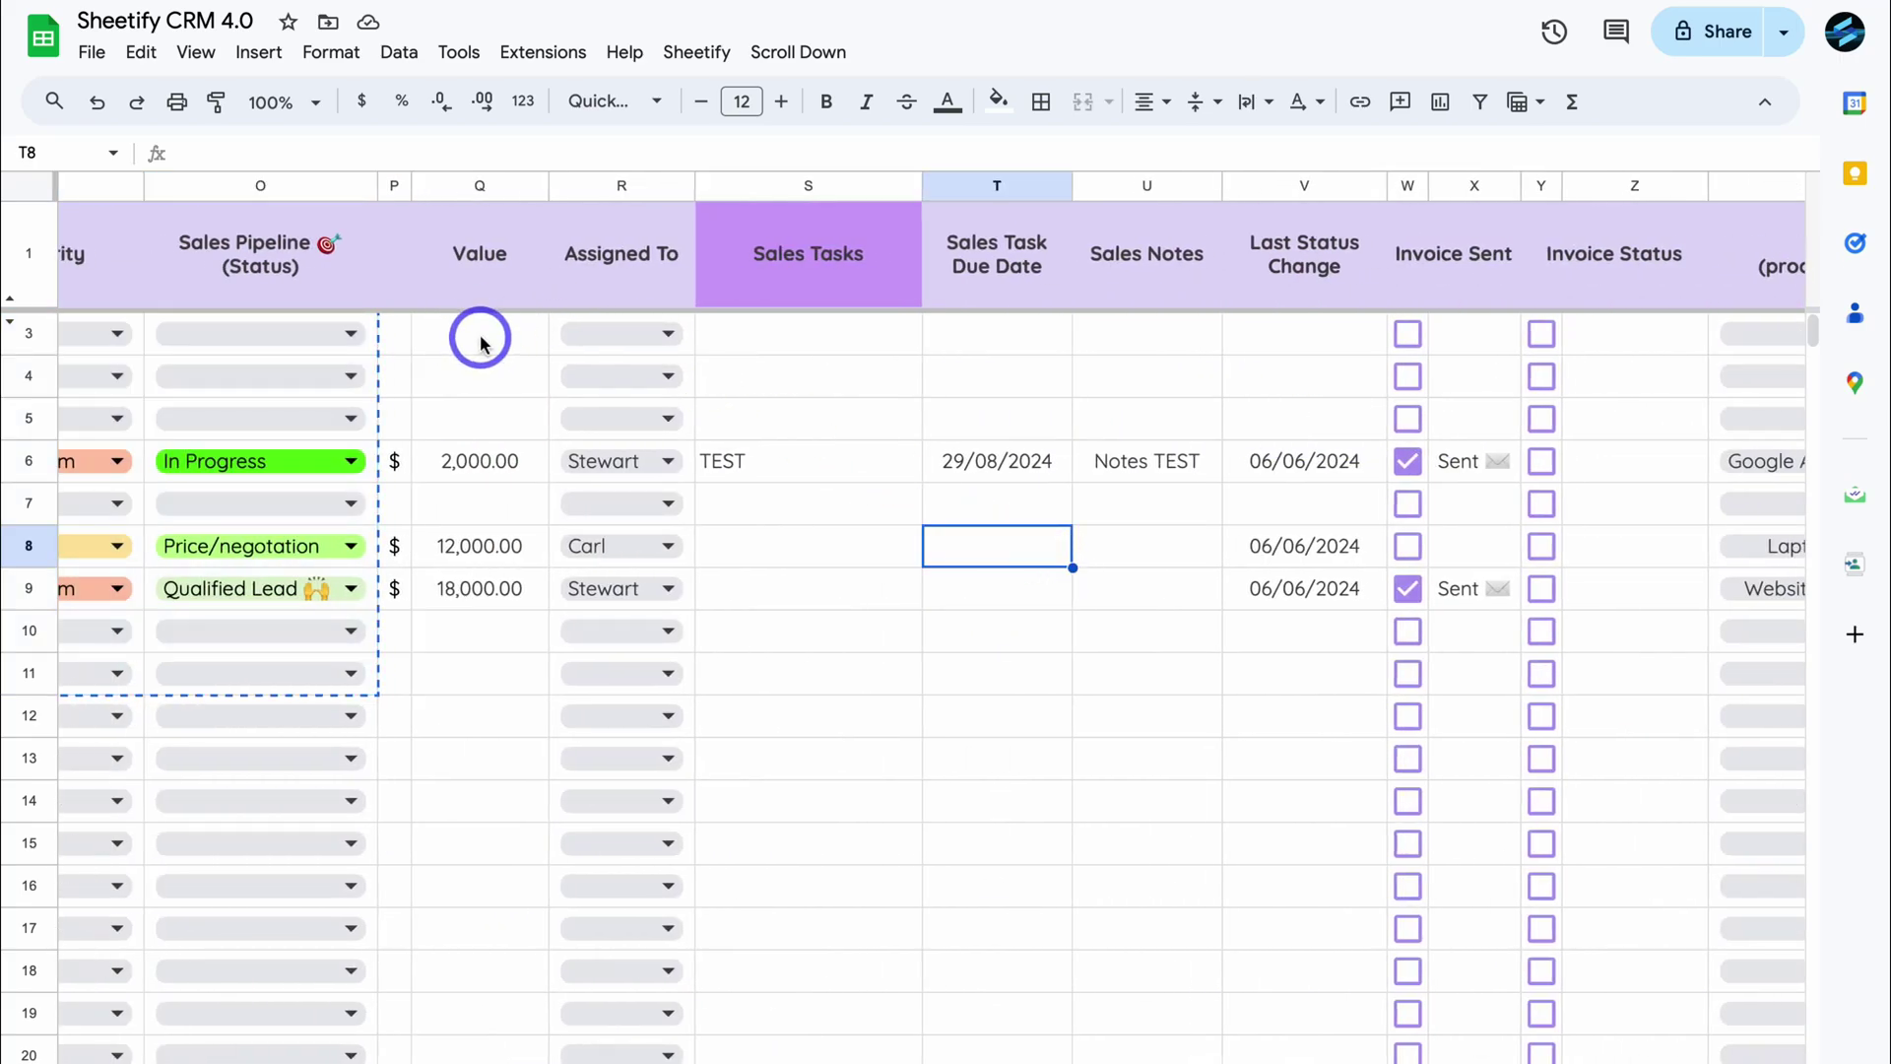
left_click_drag(482, 340, 1170, 658)
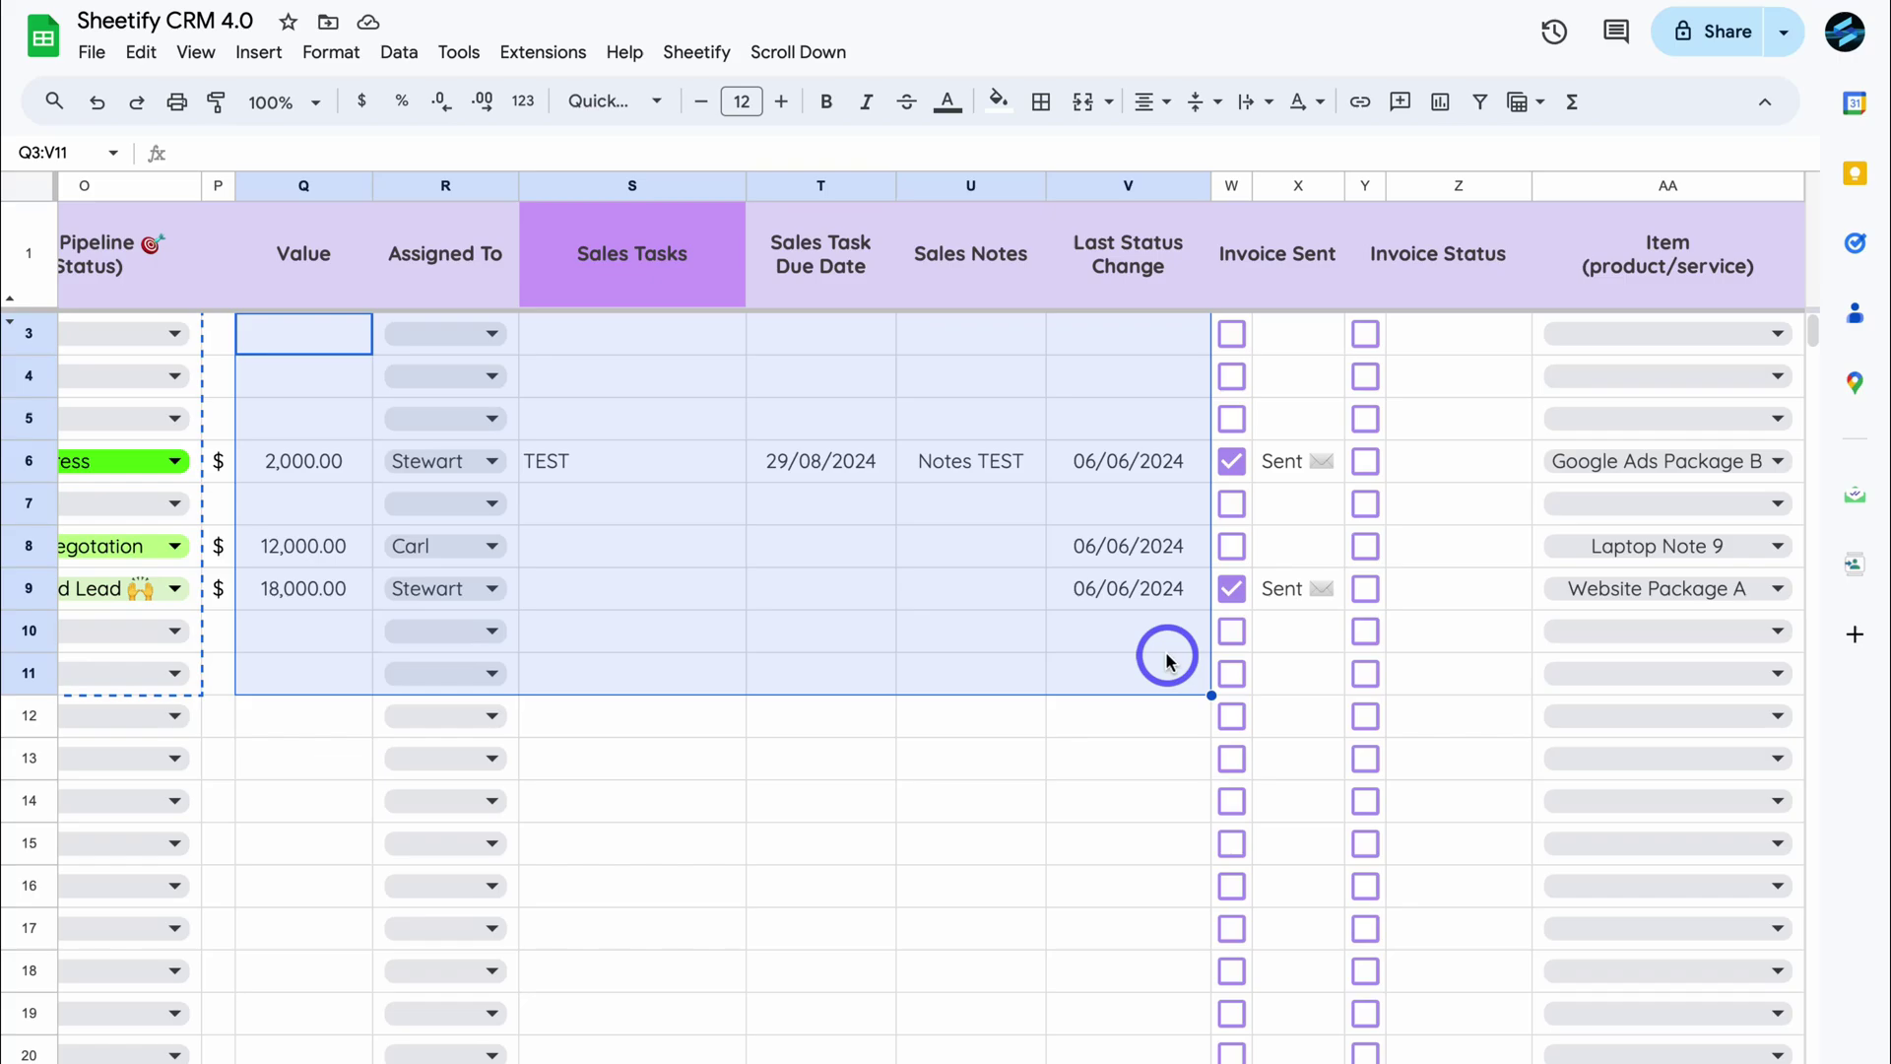
right_click(1170, 658)
left_click(1265, 362)
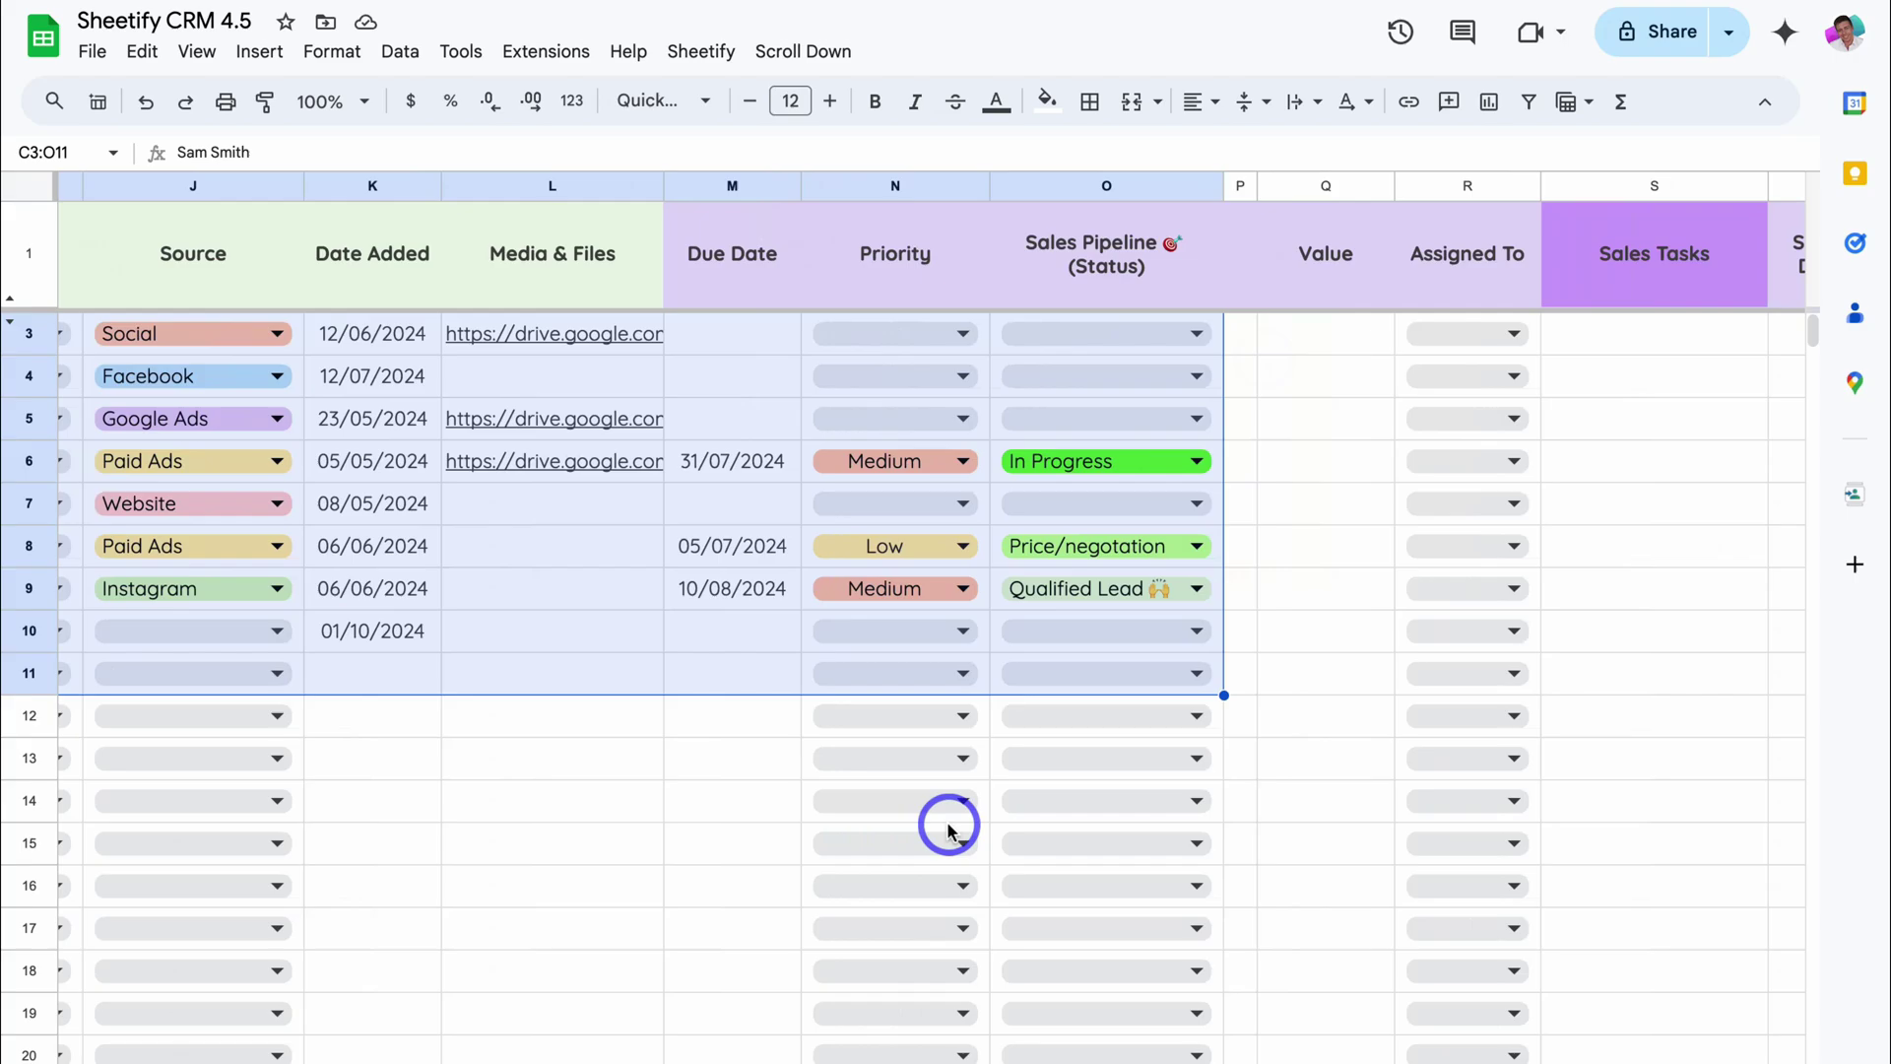
Paste those cells as values only into CRM 4.5 starting at Q3.
scroll(949, 827, "right", 5)
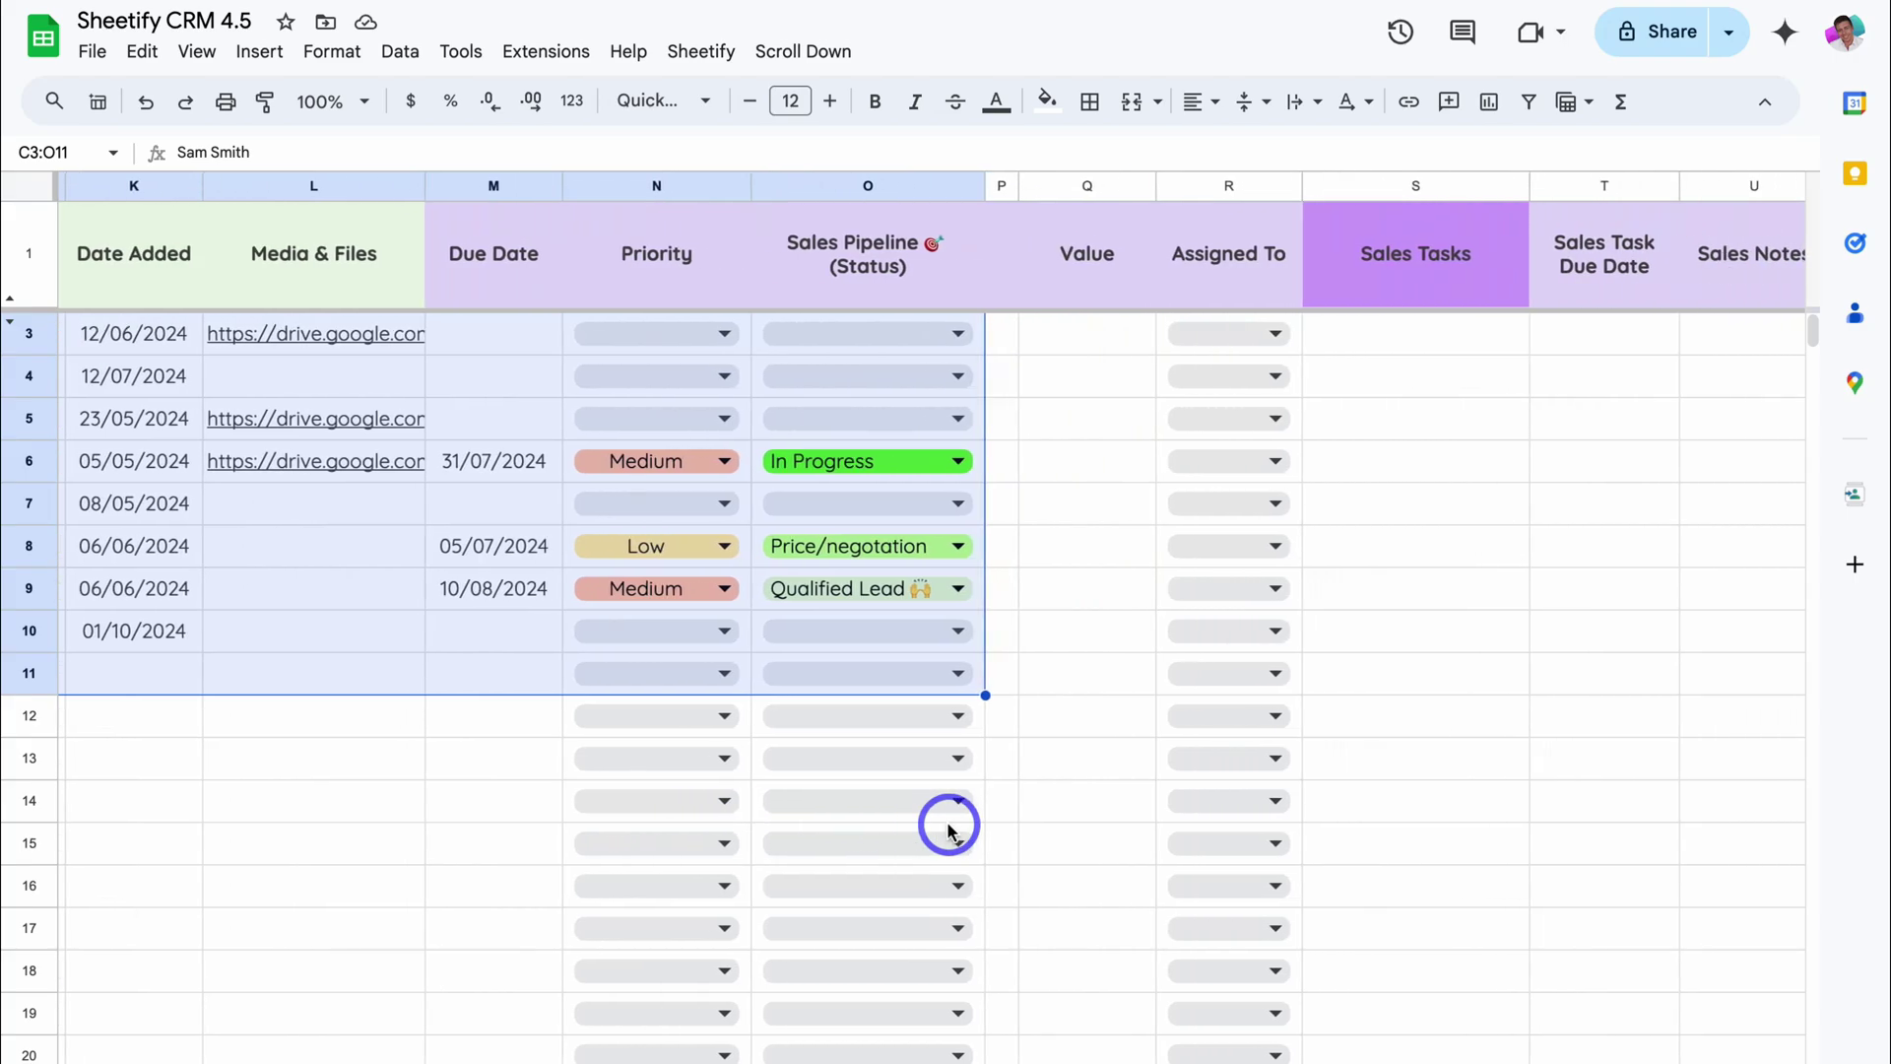
scroll(948, 828, "right", 3)
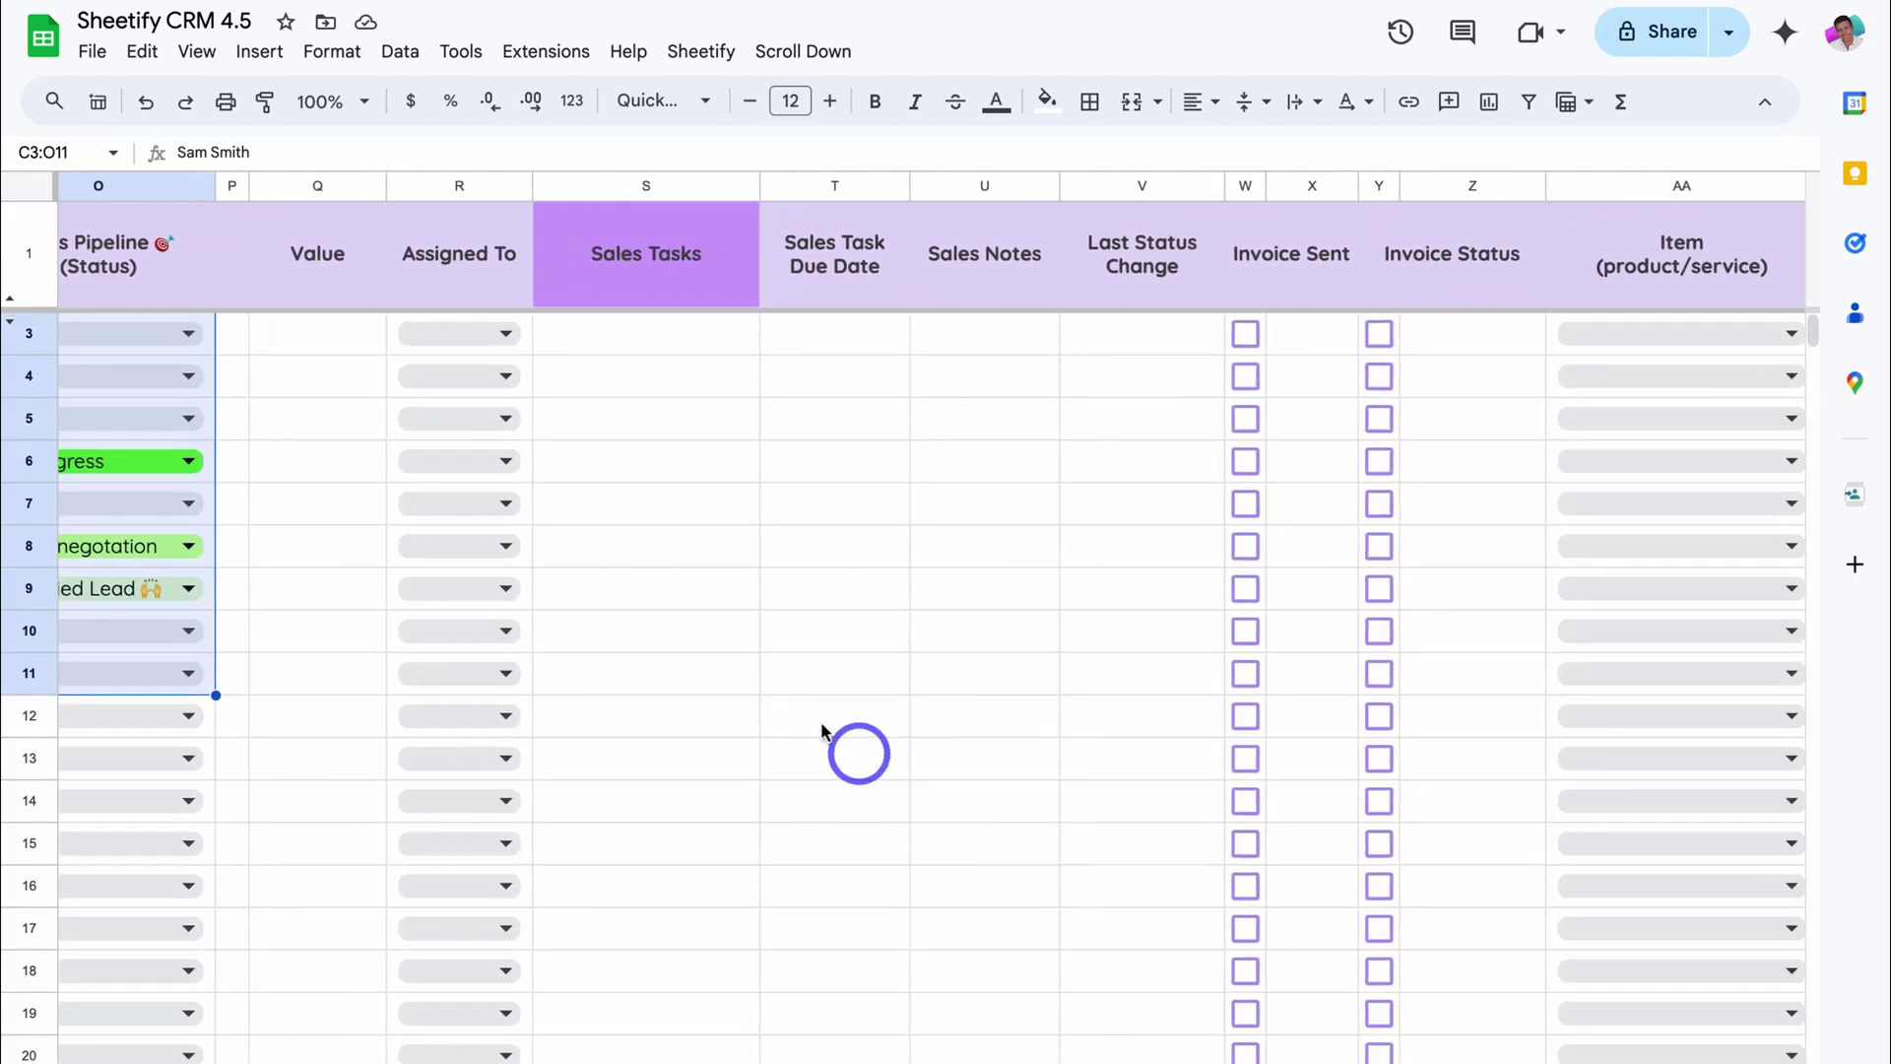
right_click(318, 334)
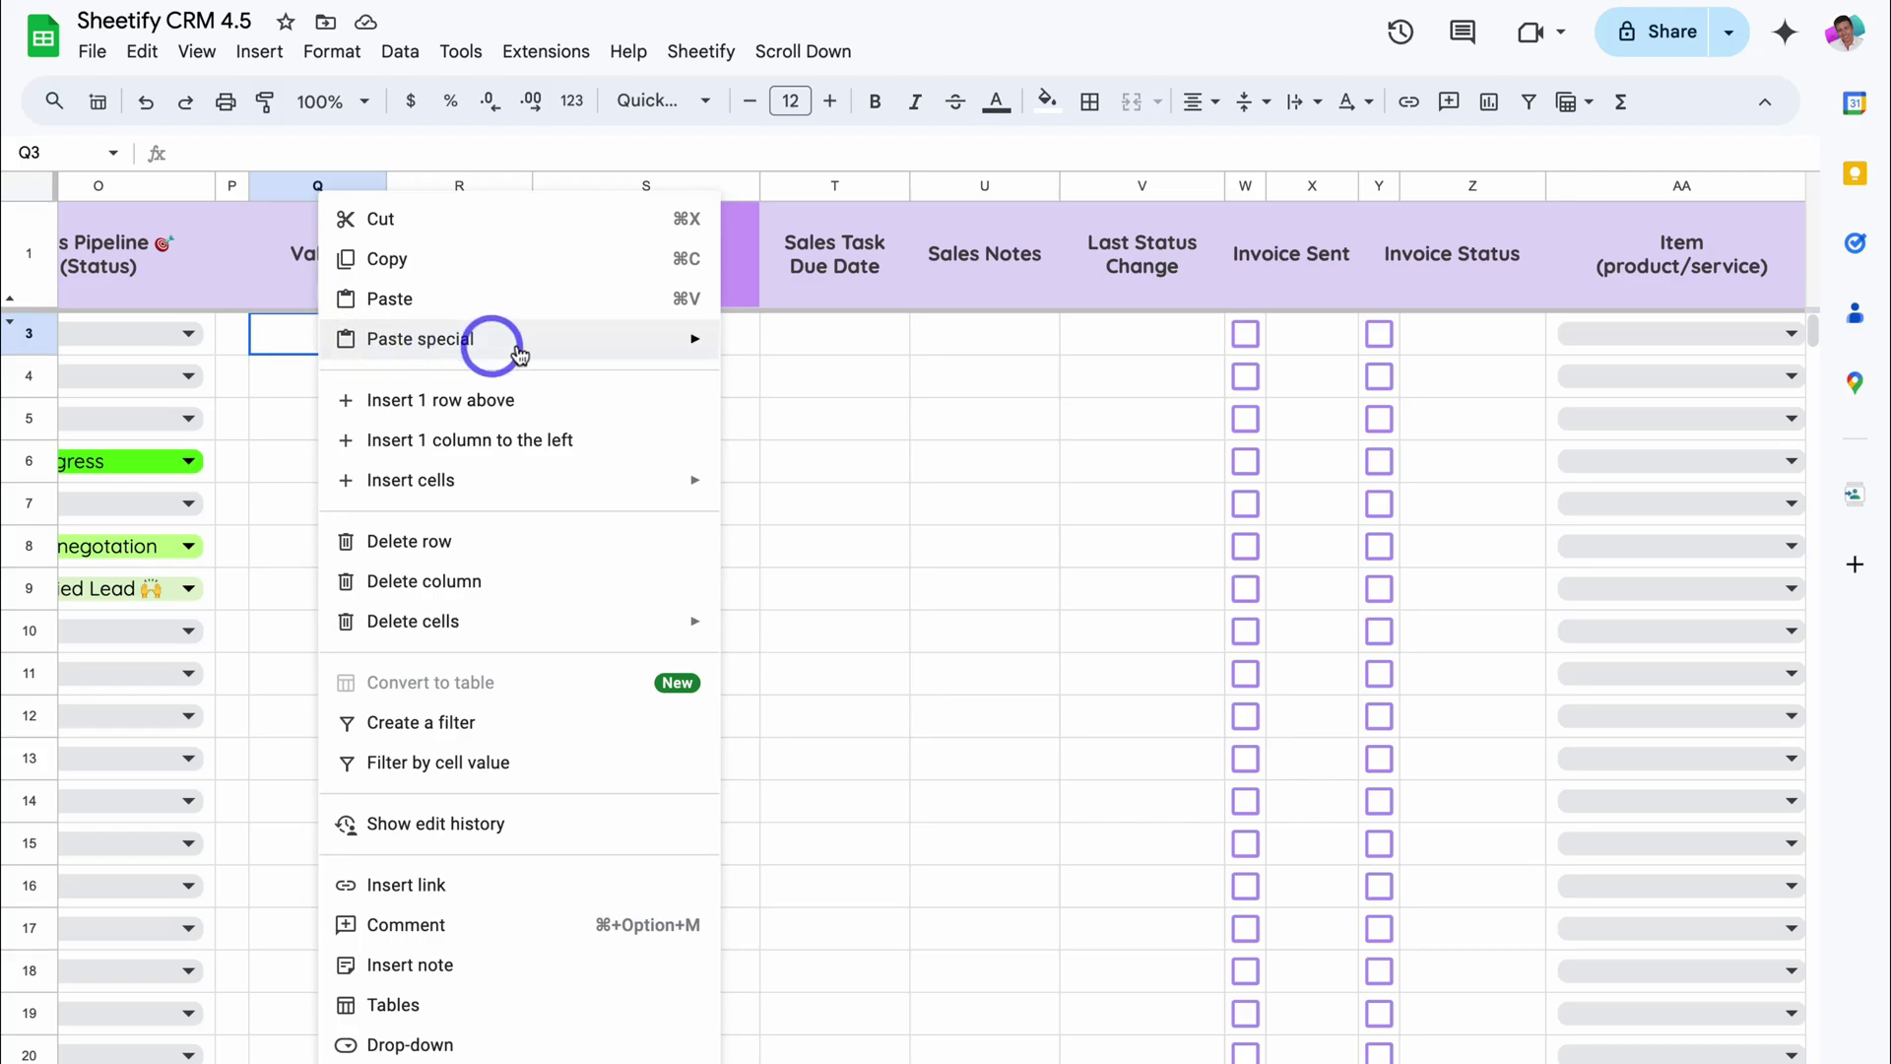
mouse_move(519, 350)
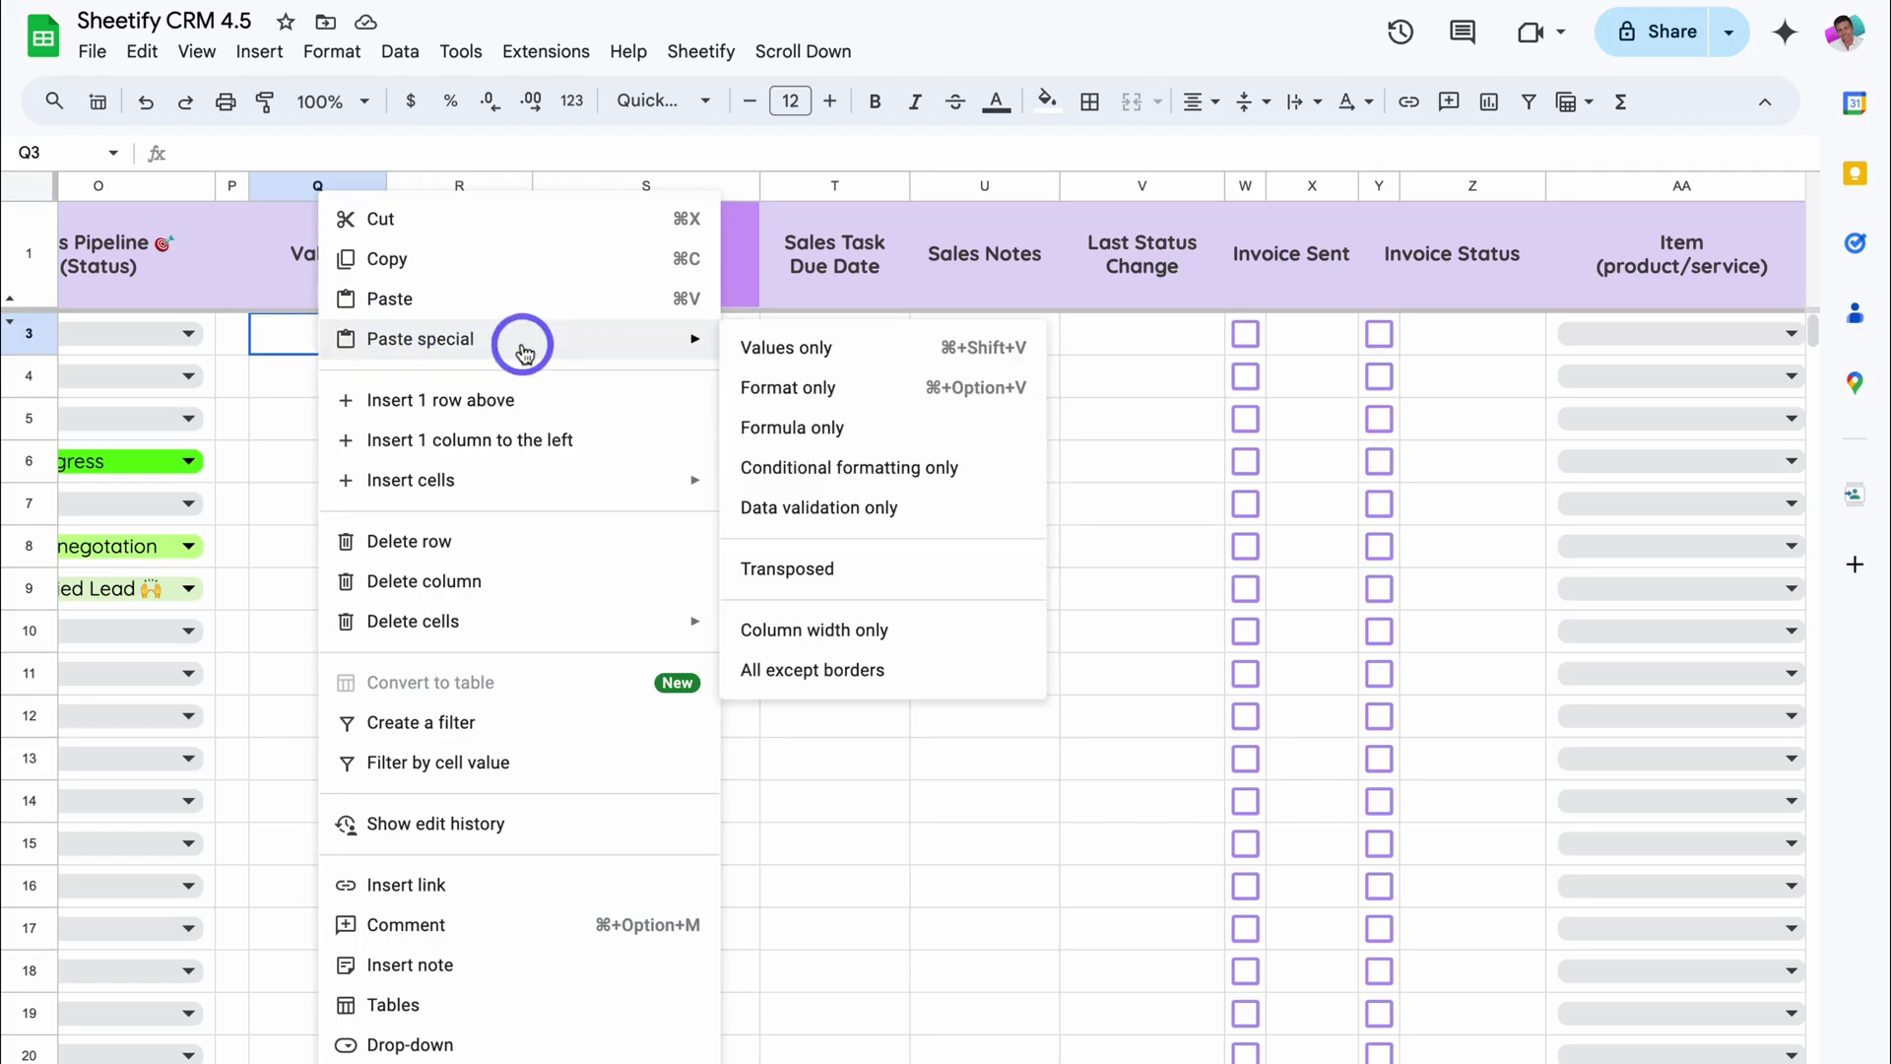
left_click(883, 351)
left_click(1007, 650)
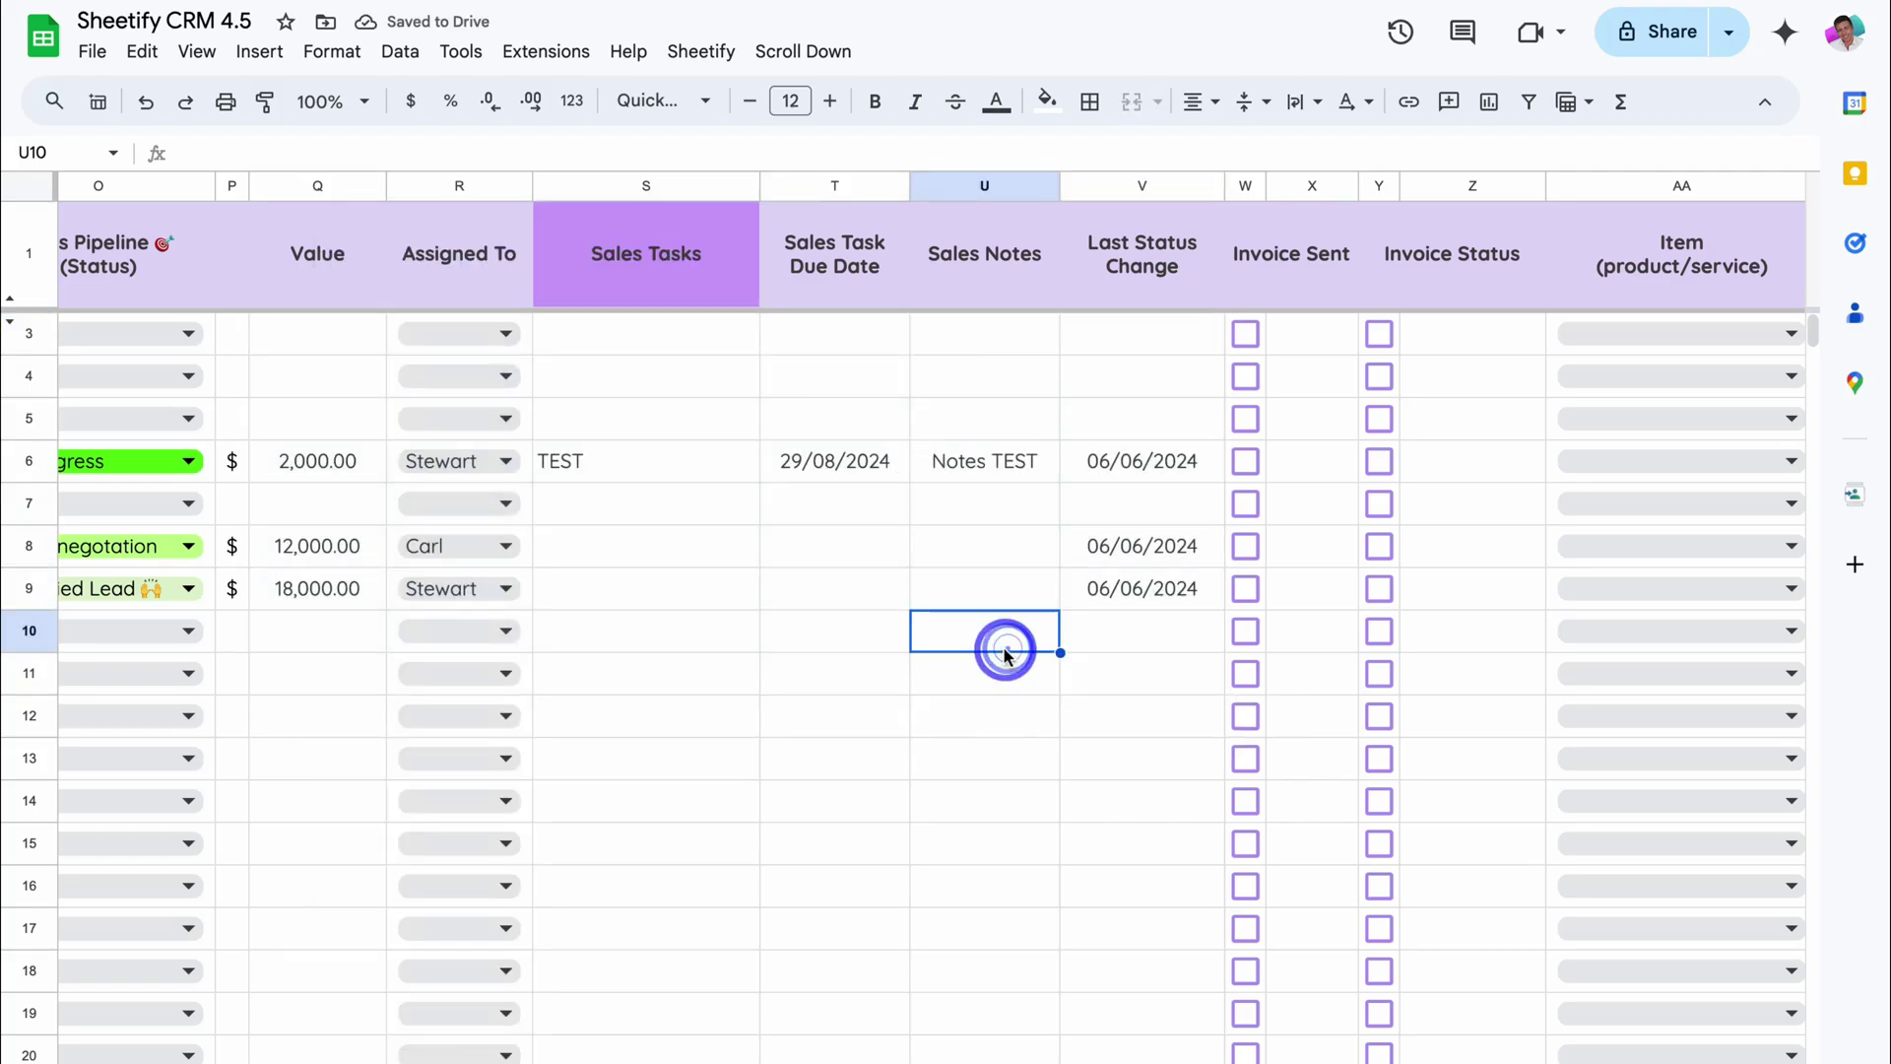
scroll(1007, 652, "right", 1)
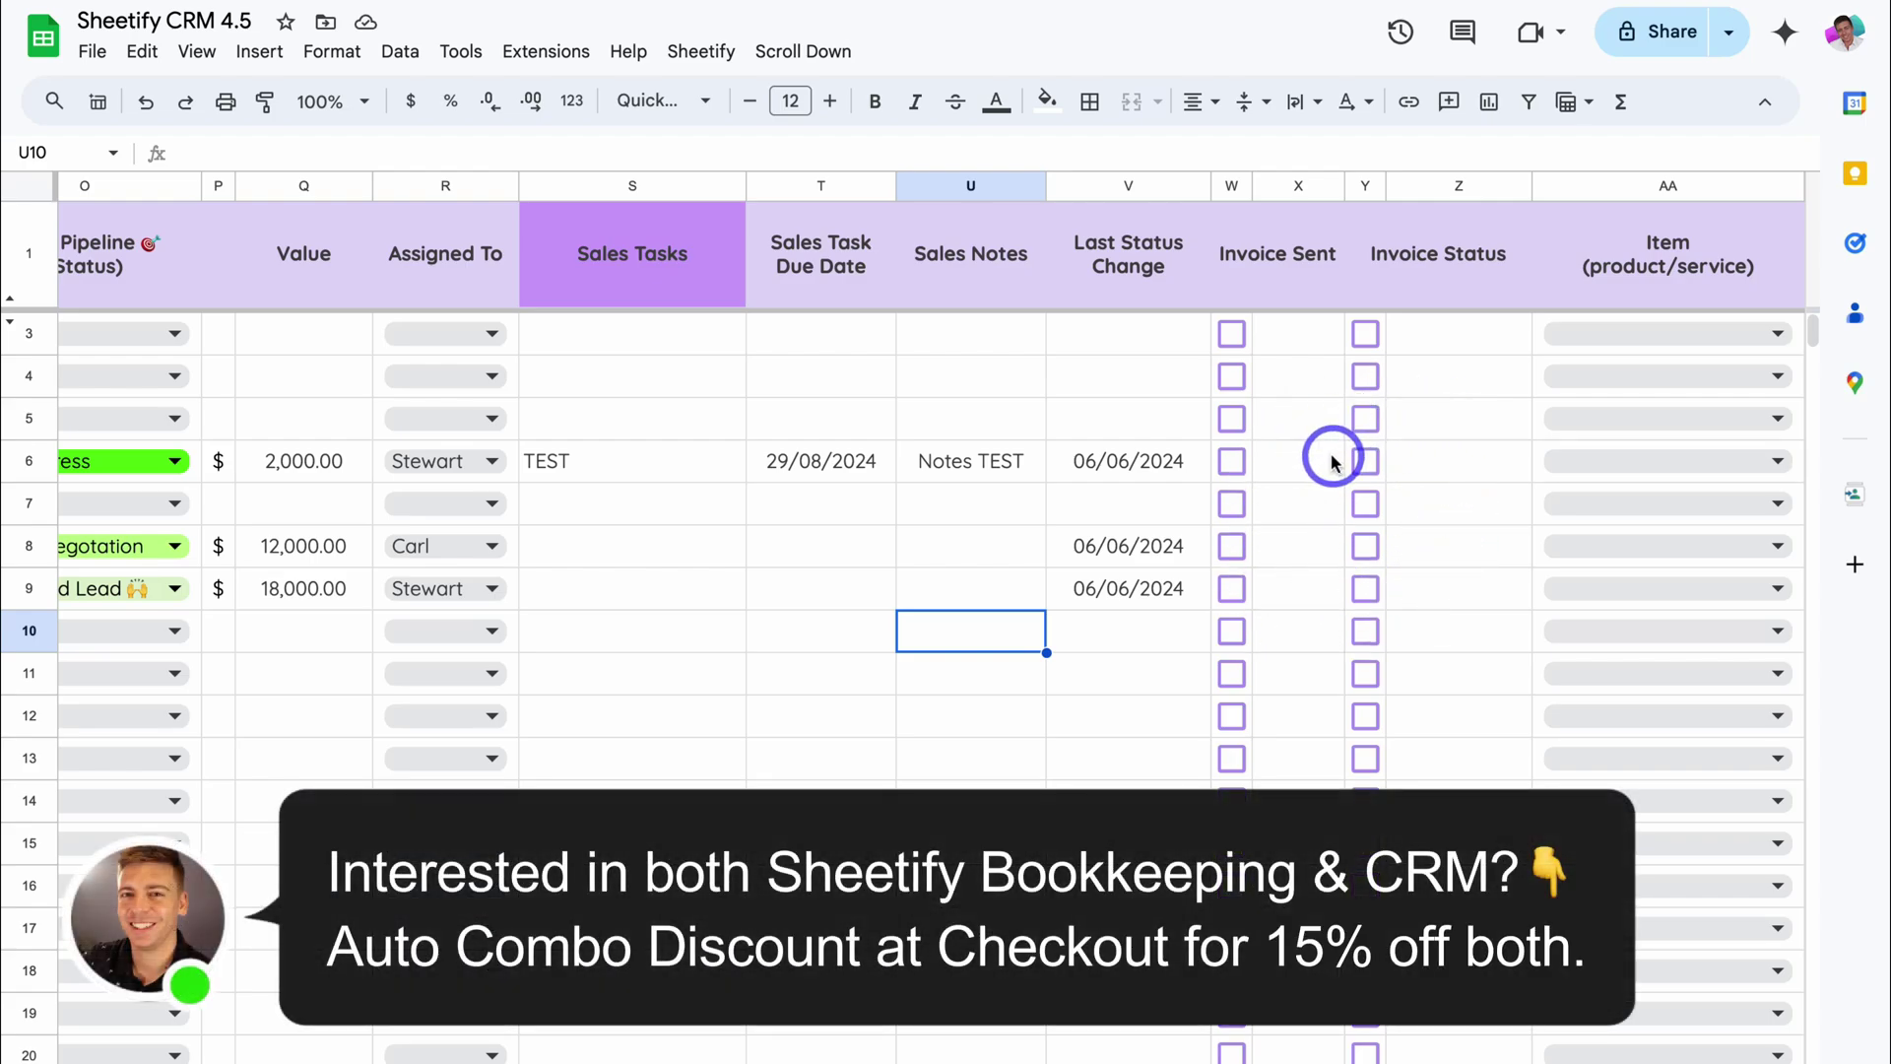
Tick Invoice Sent for rows 5, 7 and 10, and Invoice Status paid for rows 7 and 10.
left_click(1232, 418)
left_click(1232, 503)
left_click(1233, 630)
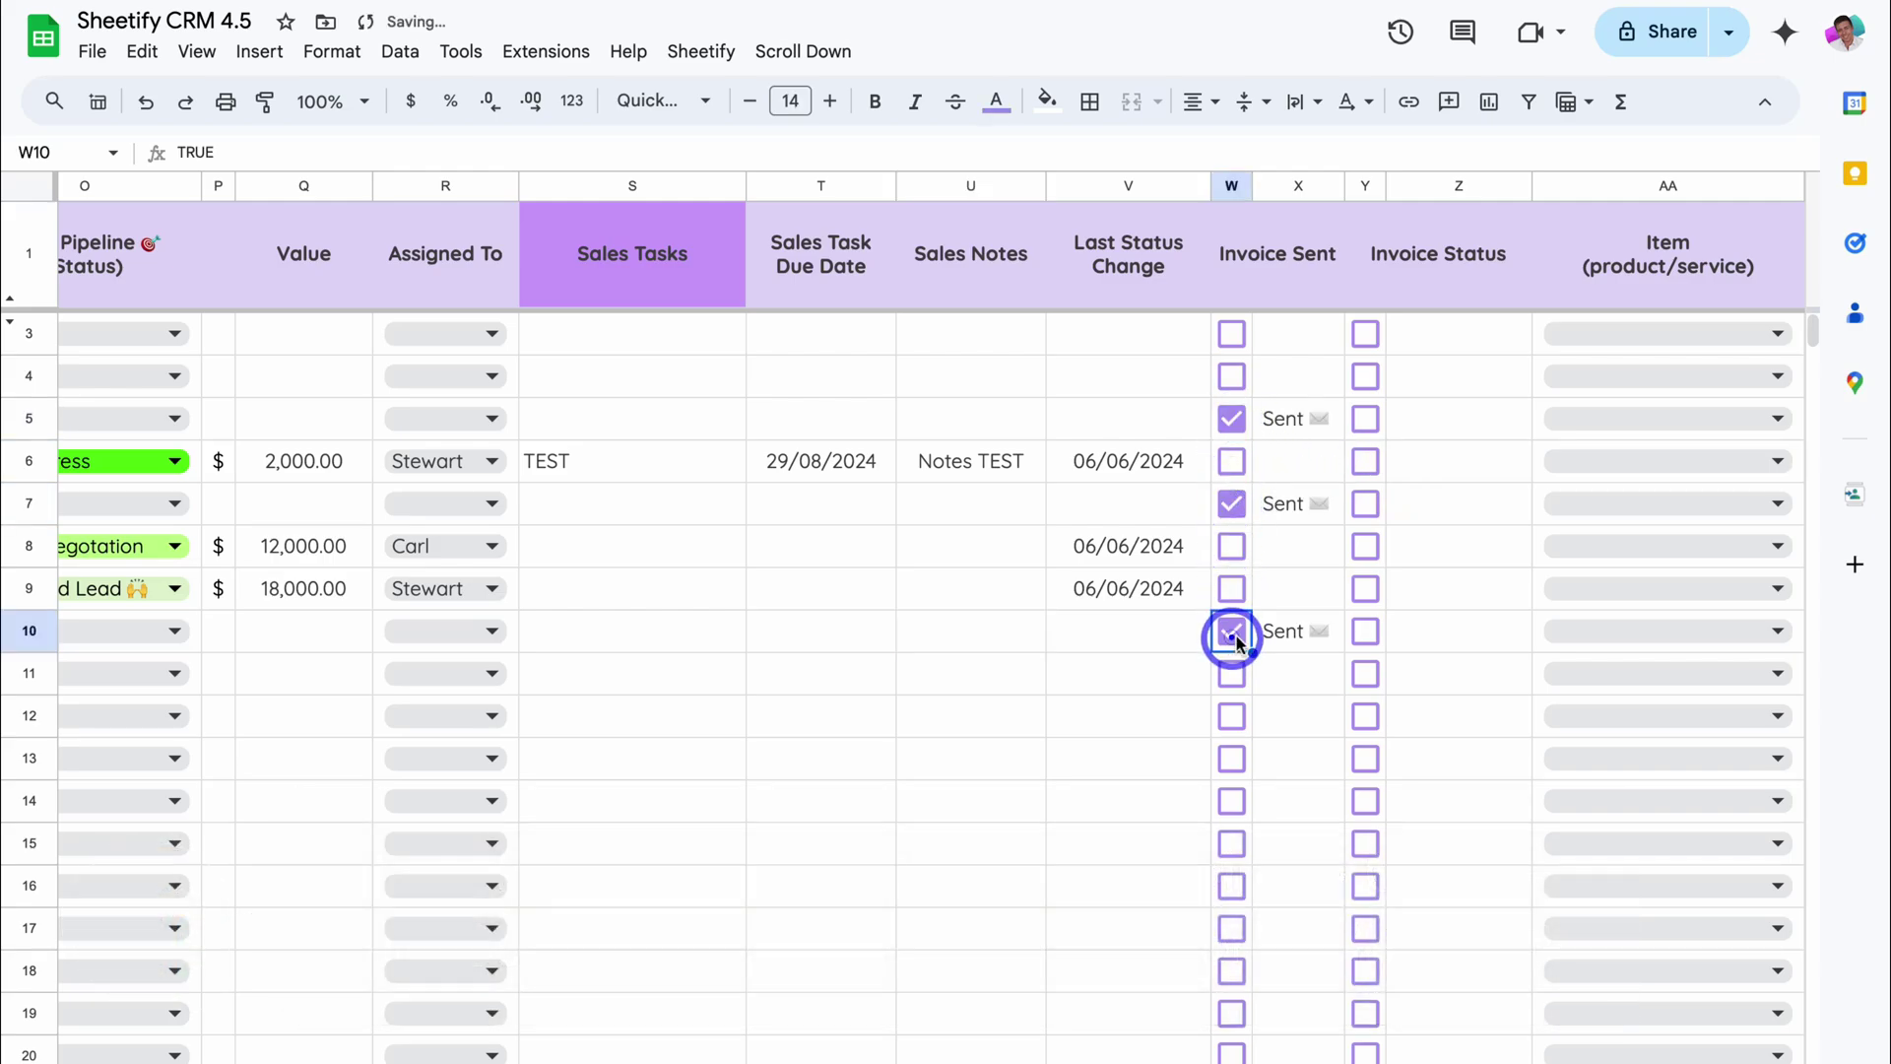
left_click(1365, 504)
left_click(1365, 630)
left_click(1367, 589)
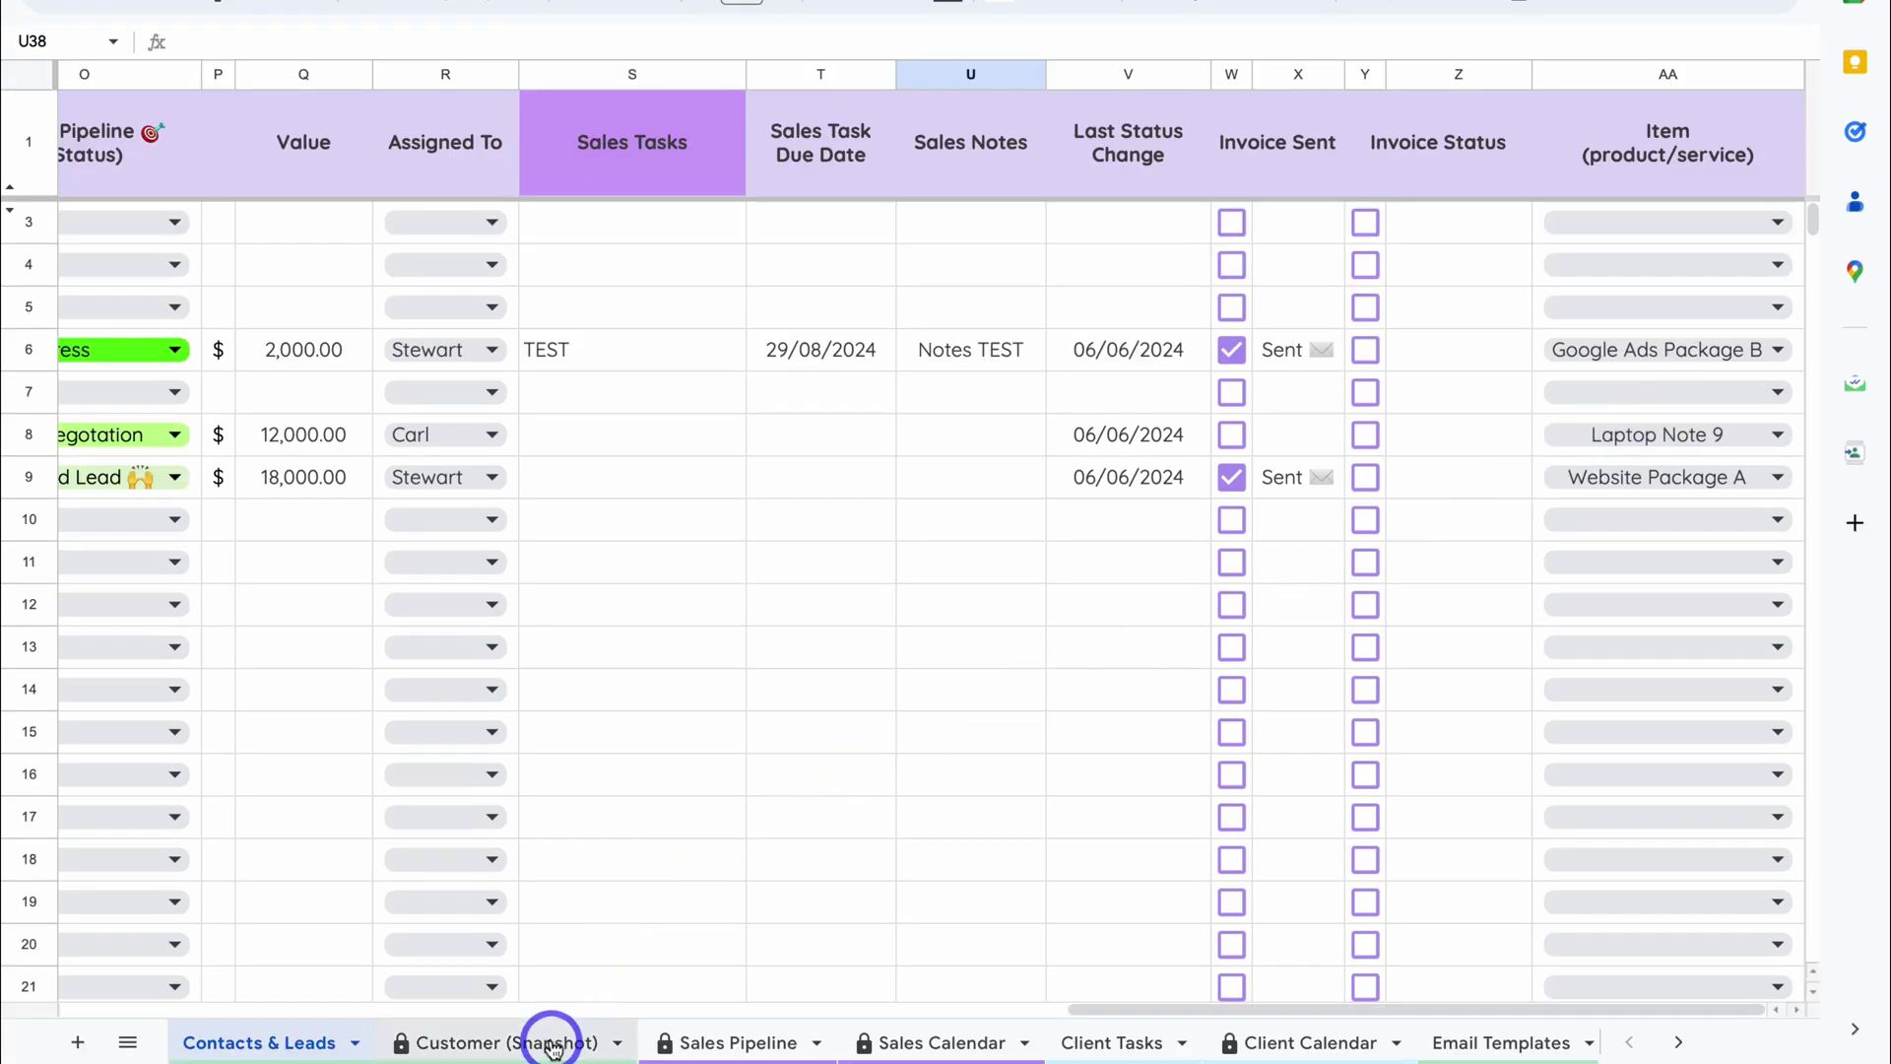
Move through Customer (Snapshot), Sales Pipeline and Sales Calendar to CRM 4.0's Client Tasks sheet.
left_click(554, 1047)
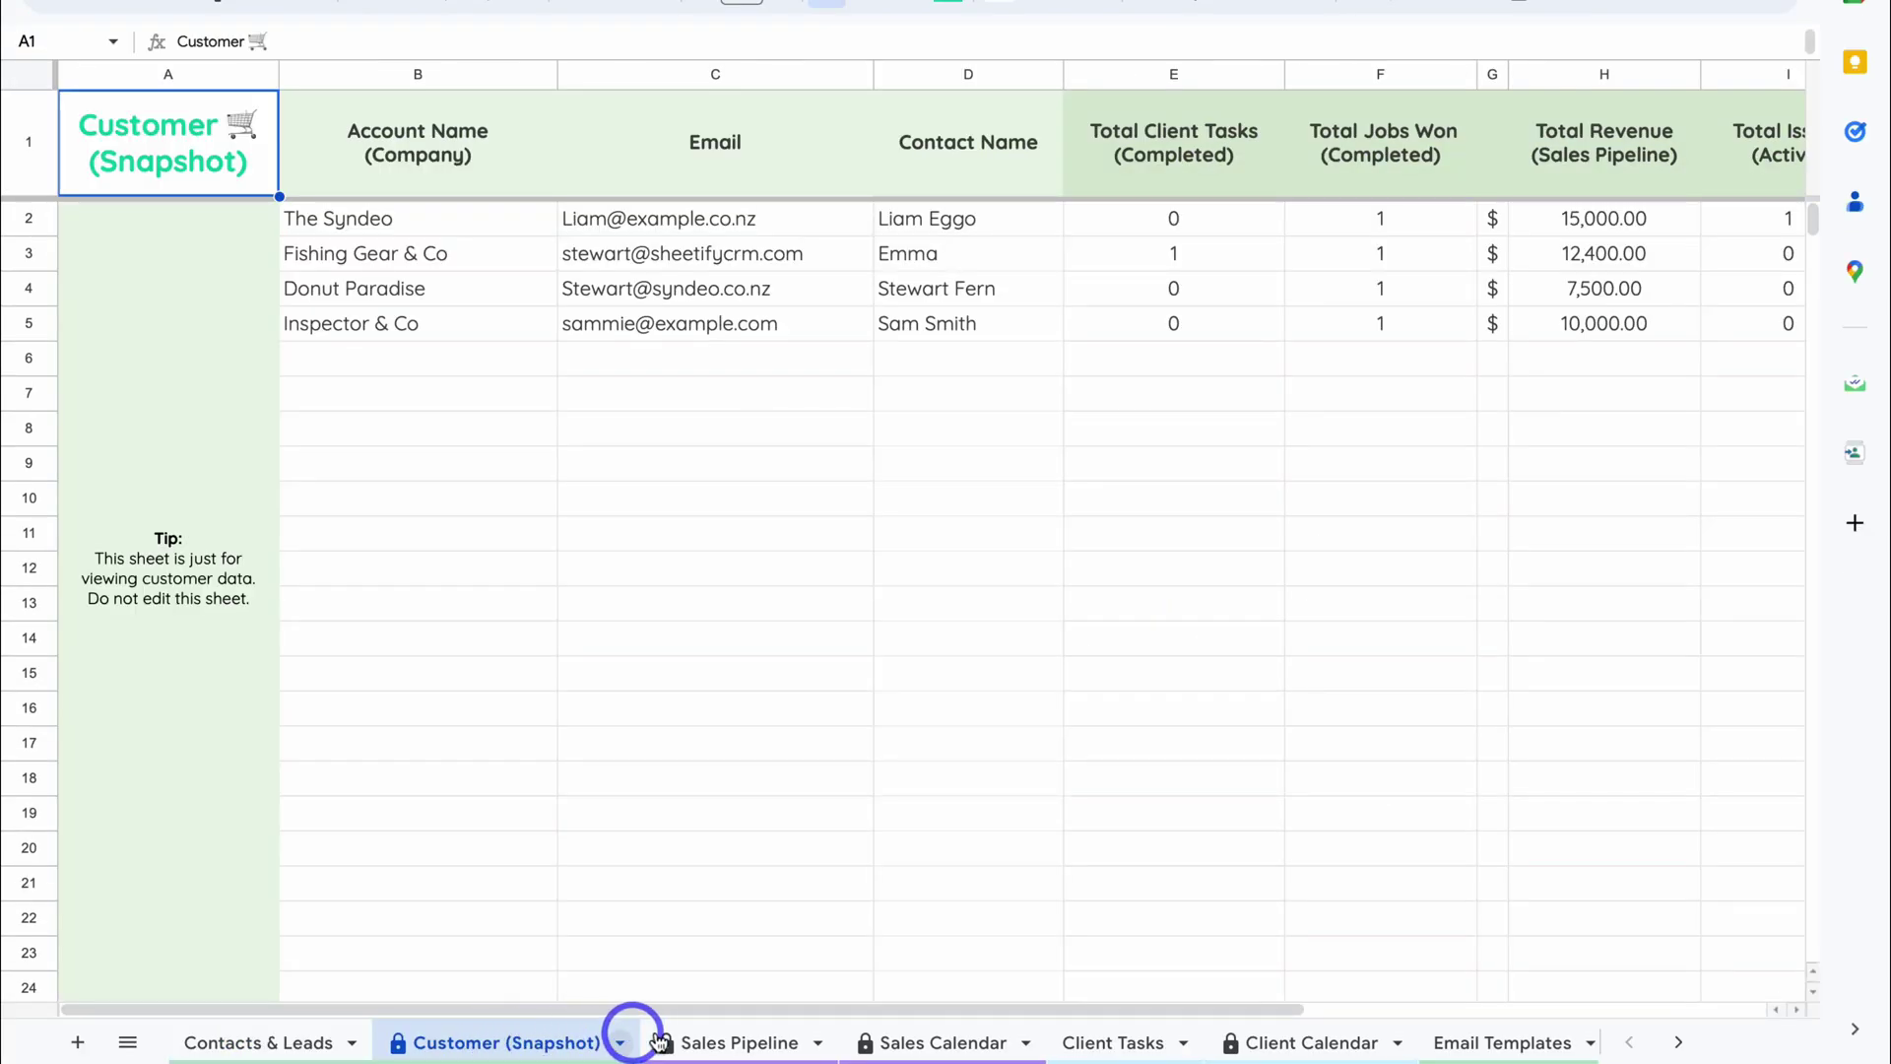
left_click(730, 1042)
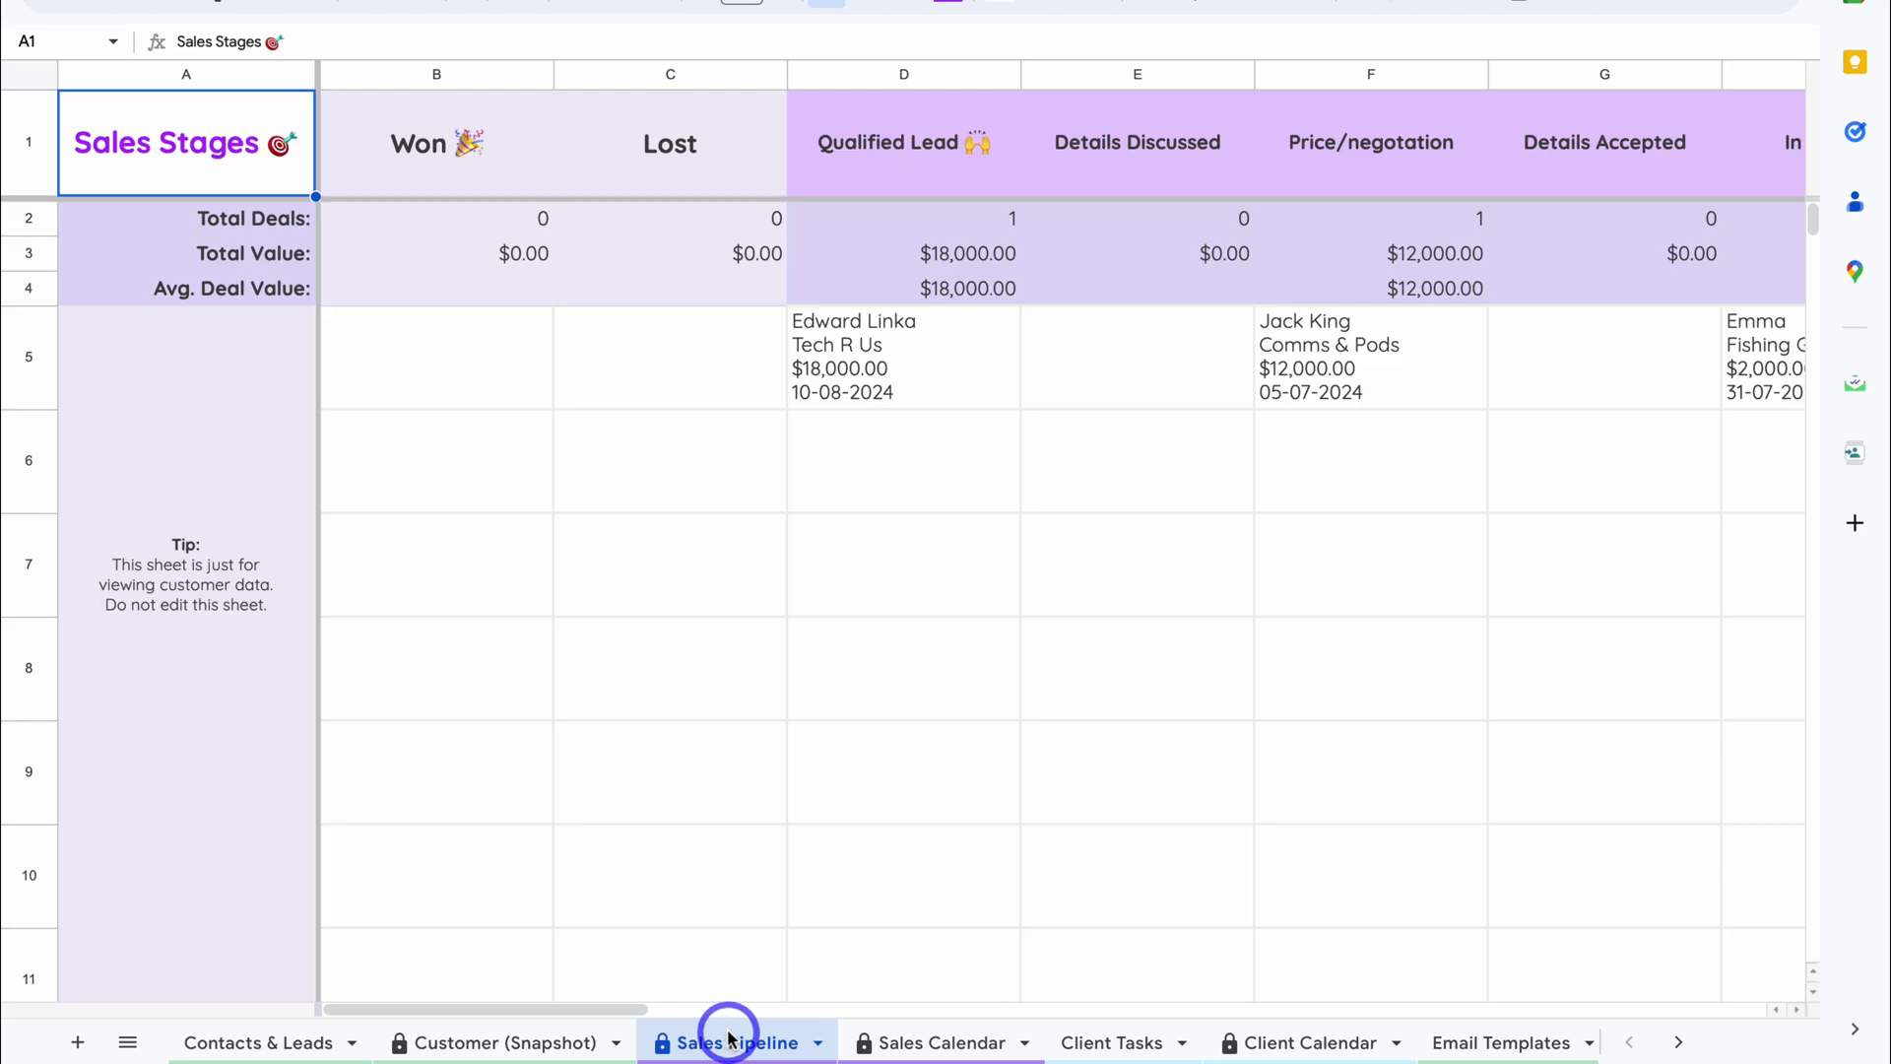
left_click(902, 1039)
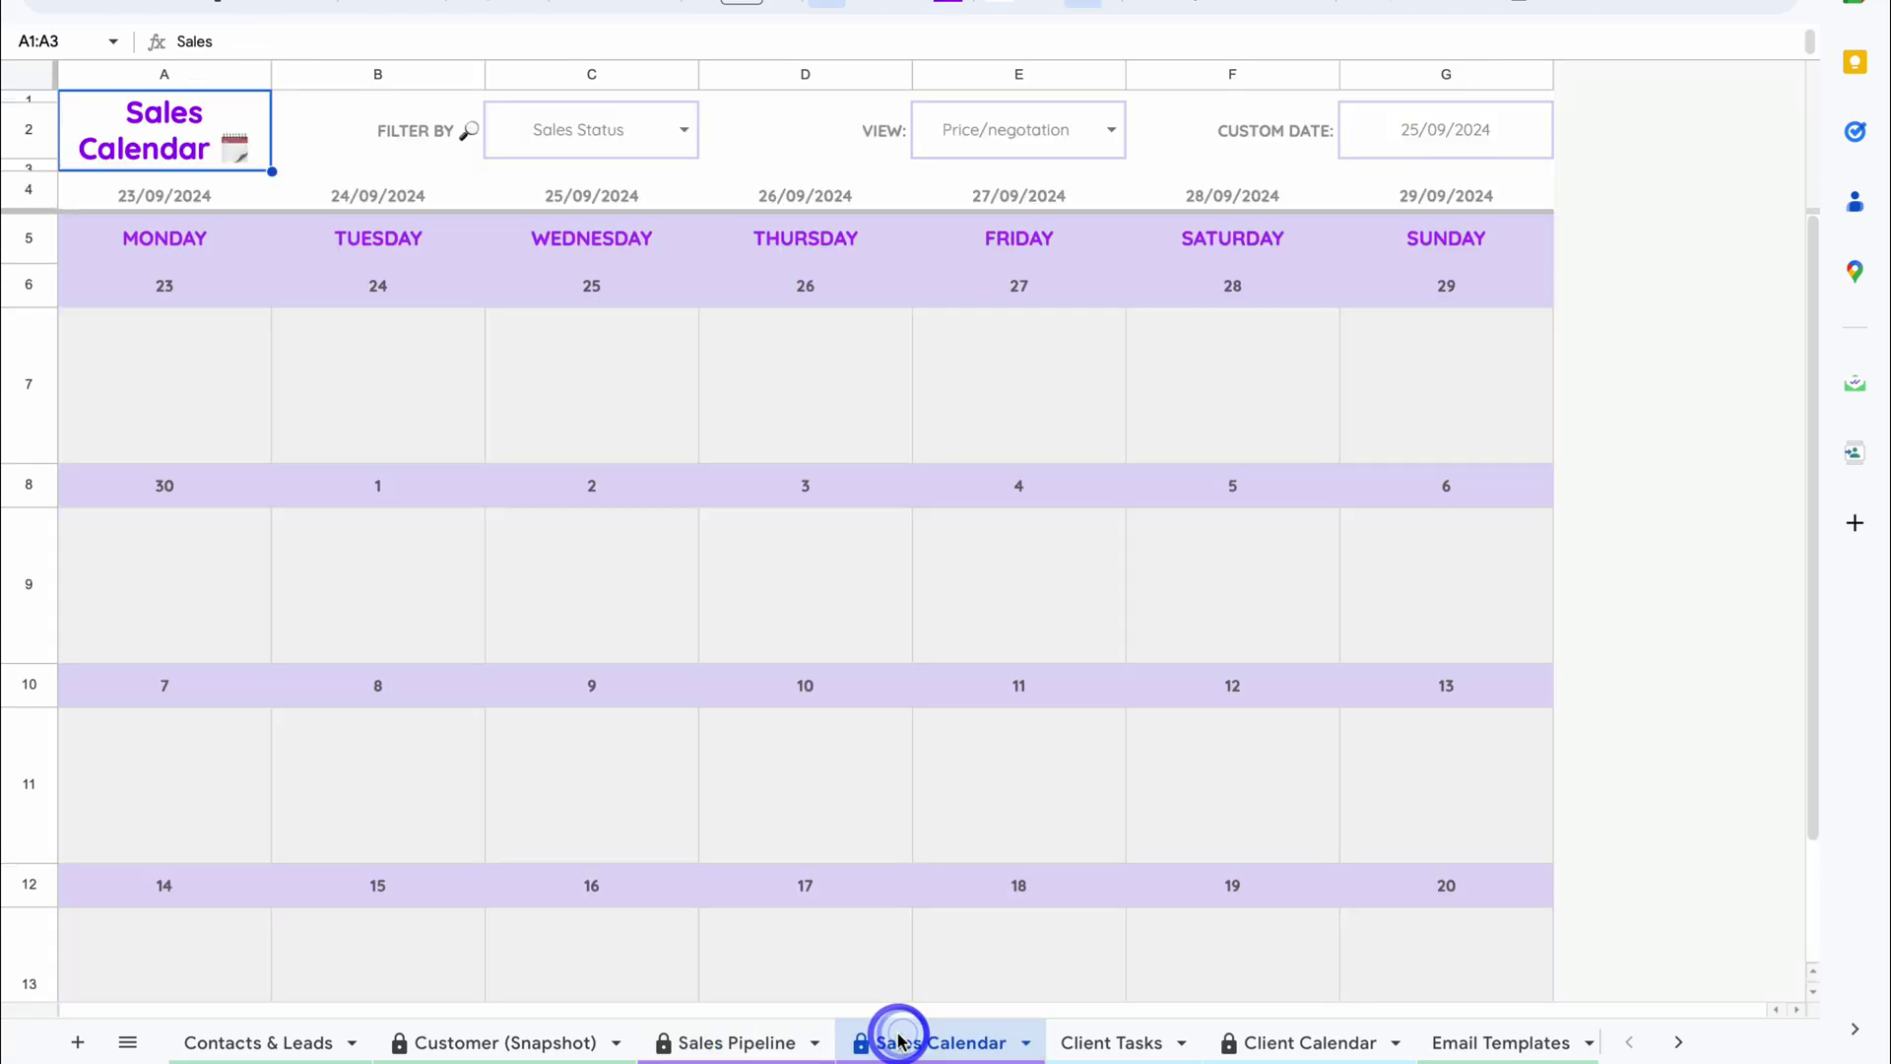
left_click(1113, 1041)
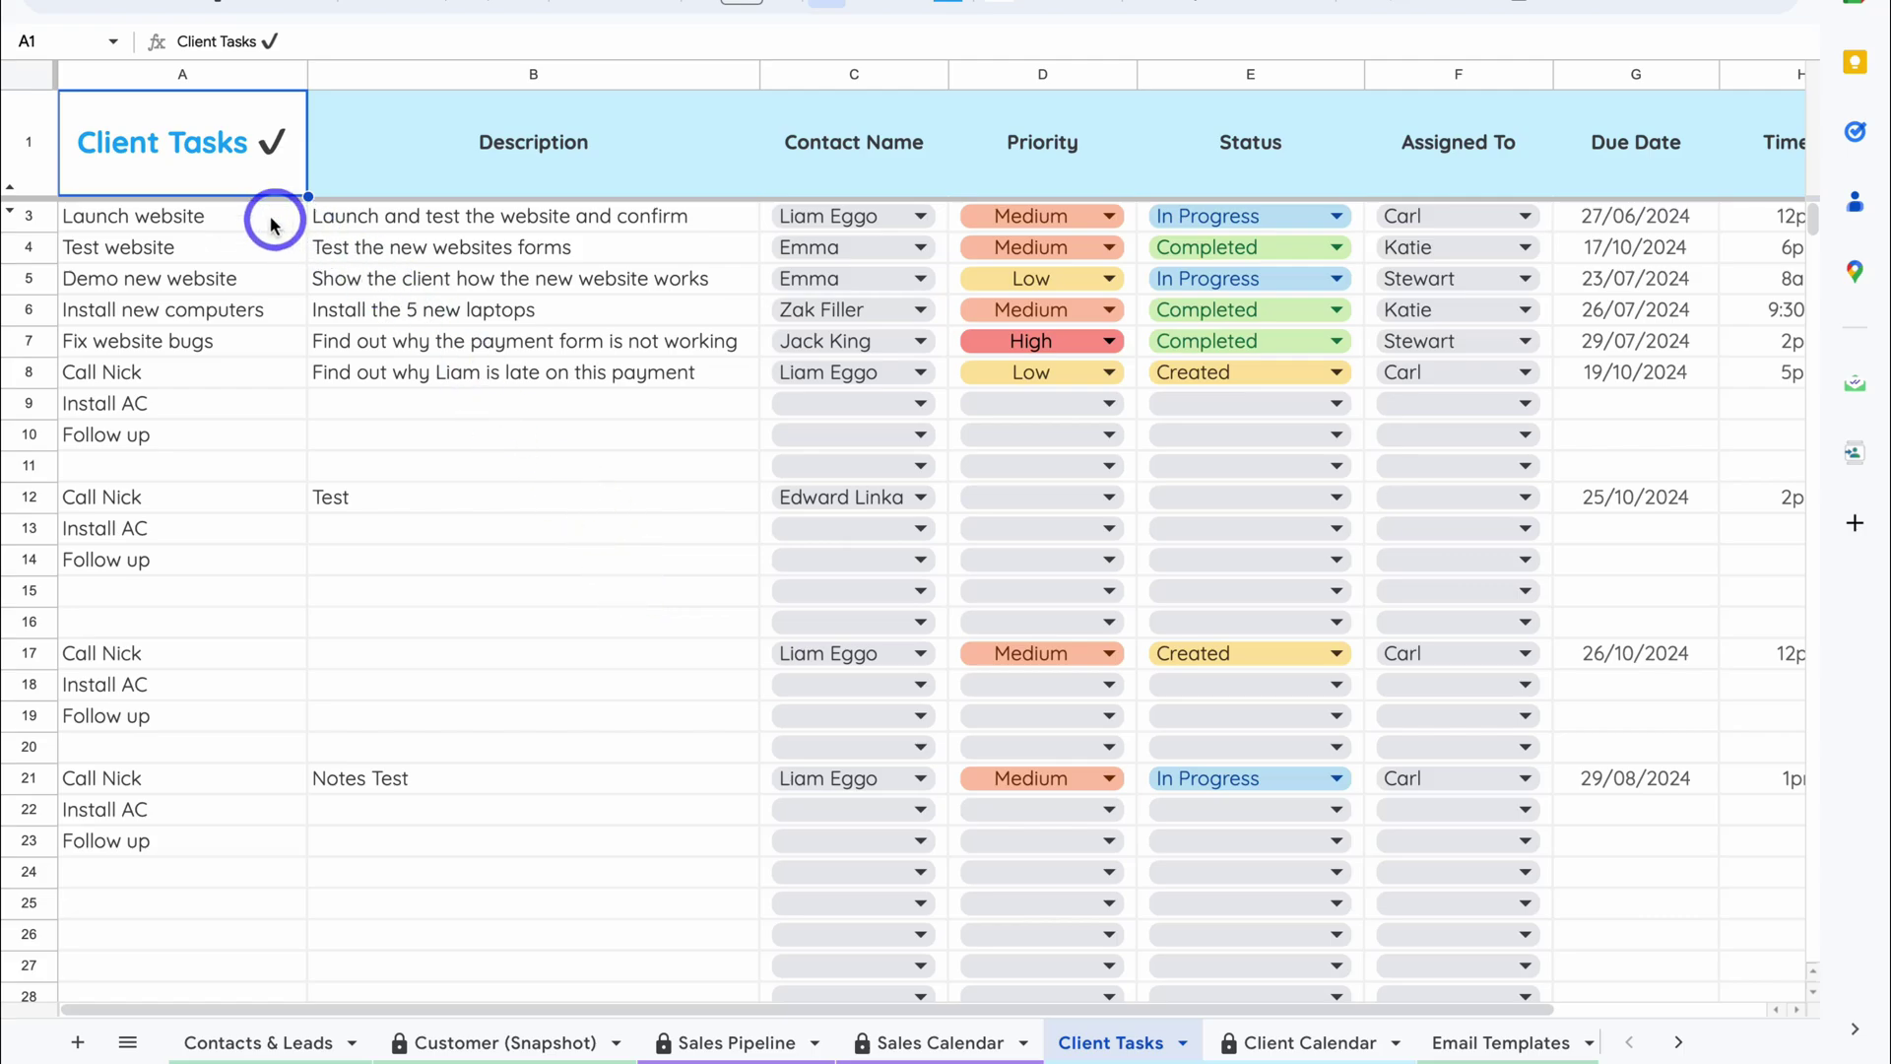
Copy the old client task rows A3:I23.
left_click_drag(273, 219, 1781, 849)
mouse_move(1778, 960)
left_mouse_down()
mouse_move(1773, 931)
mouse_move(1772, 954)
left_mouse_up()
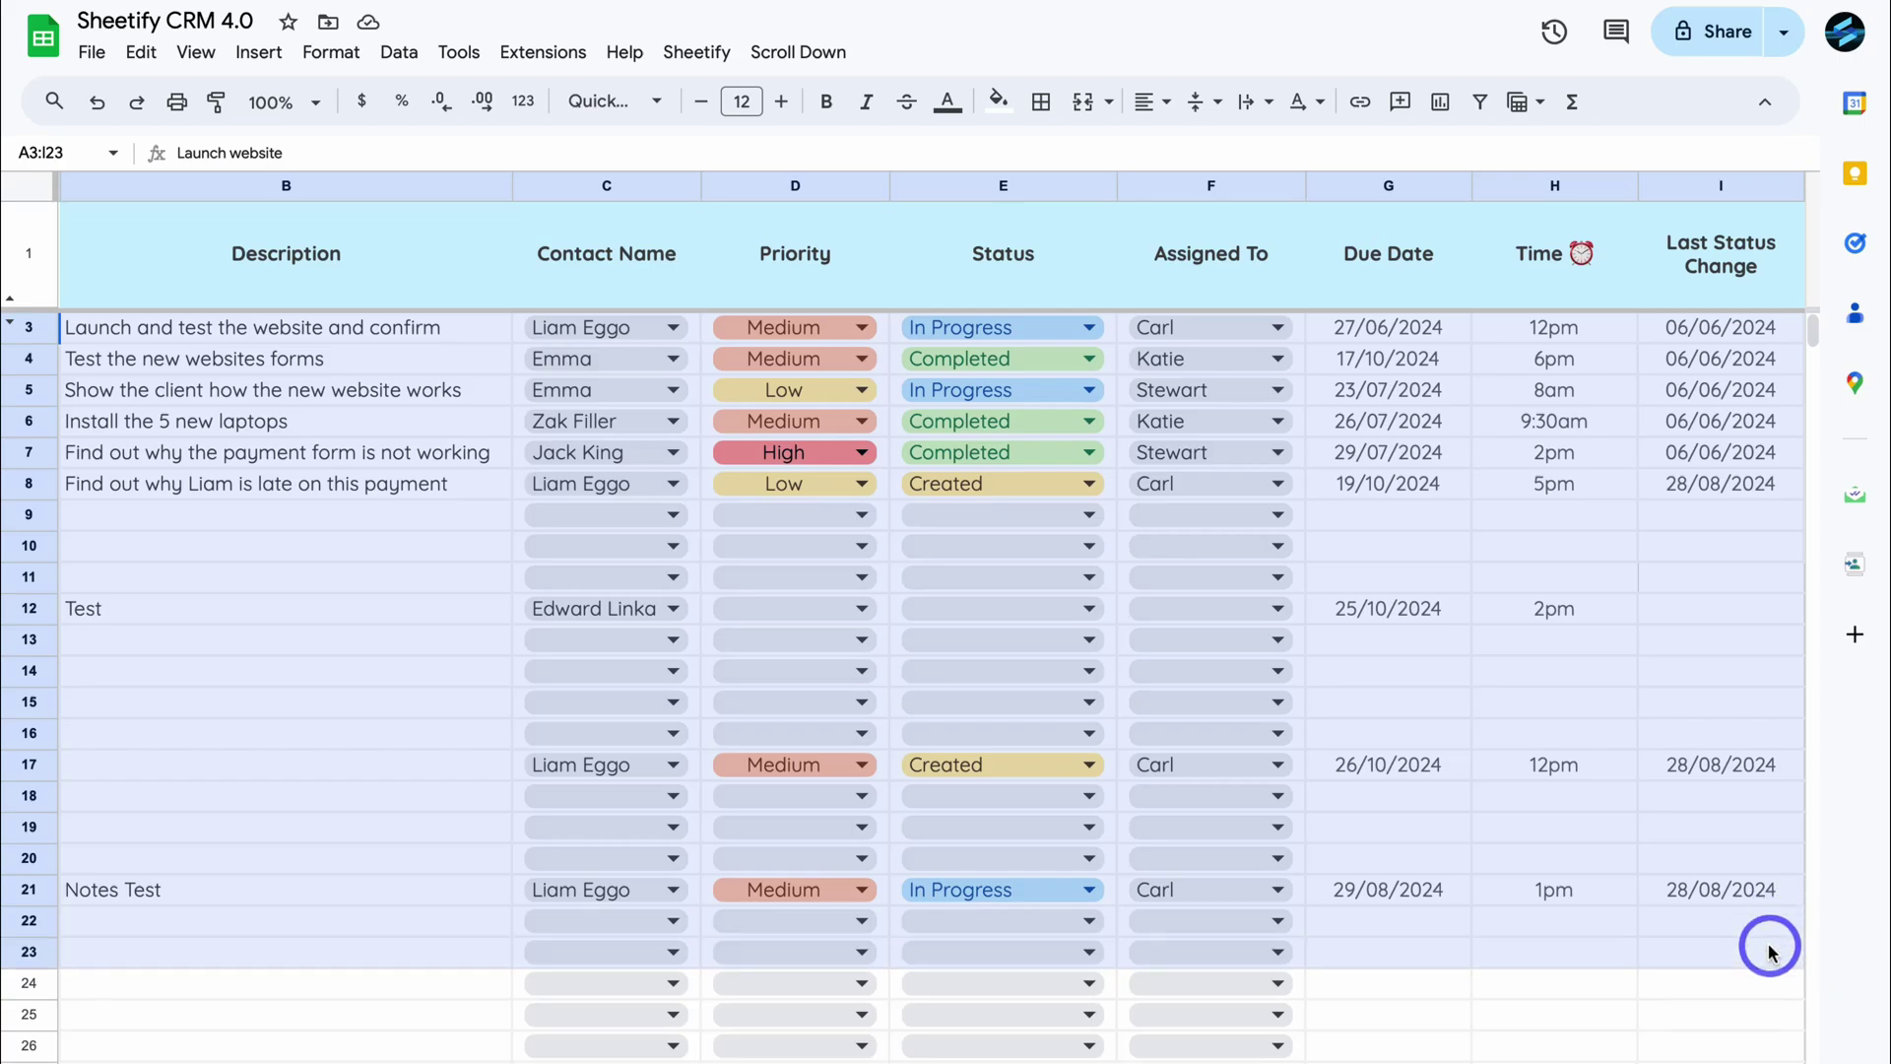
scroll(1477, 889, "left", 1)
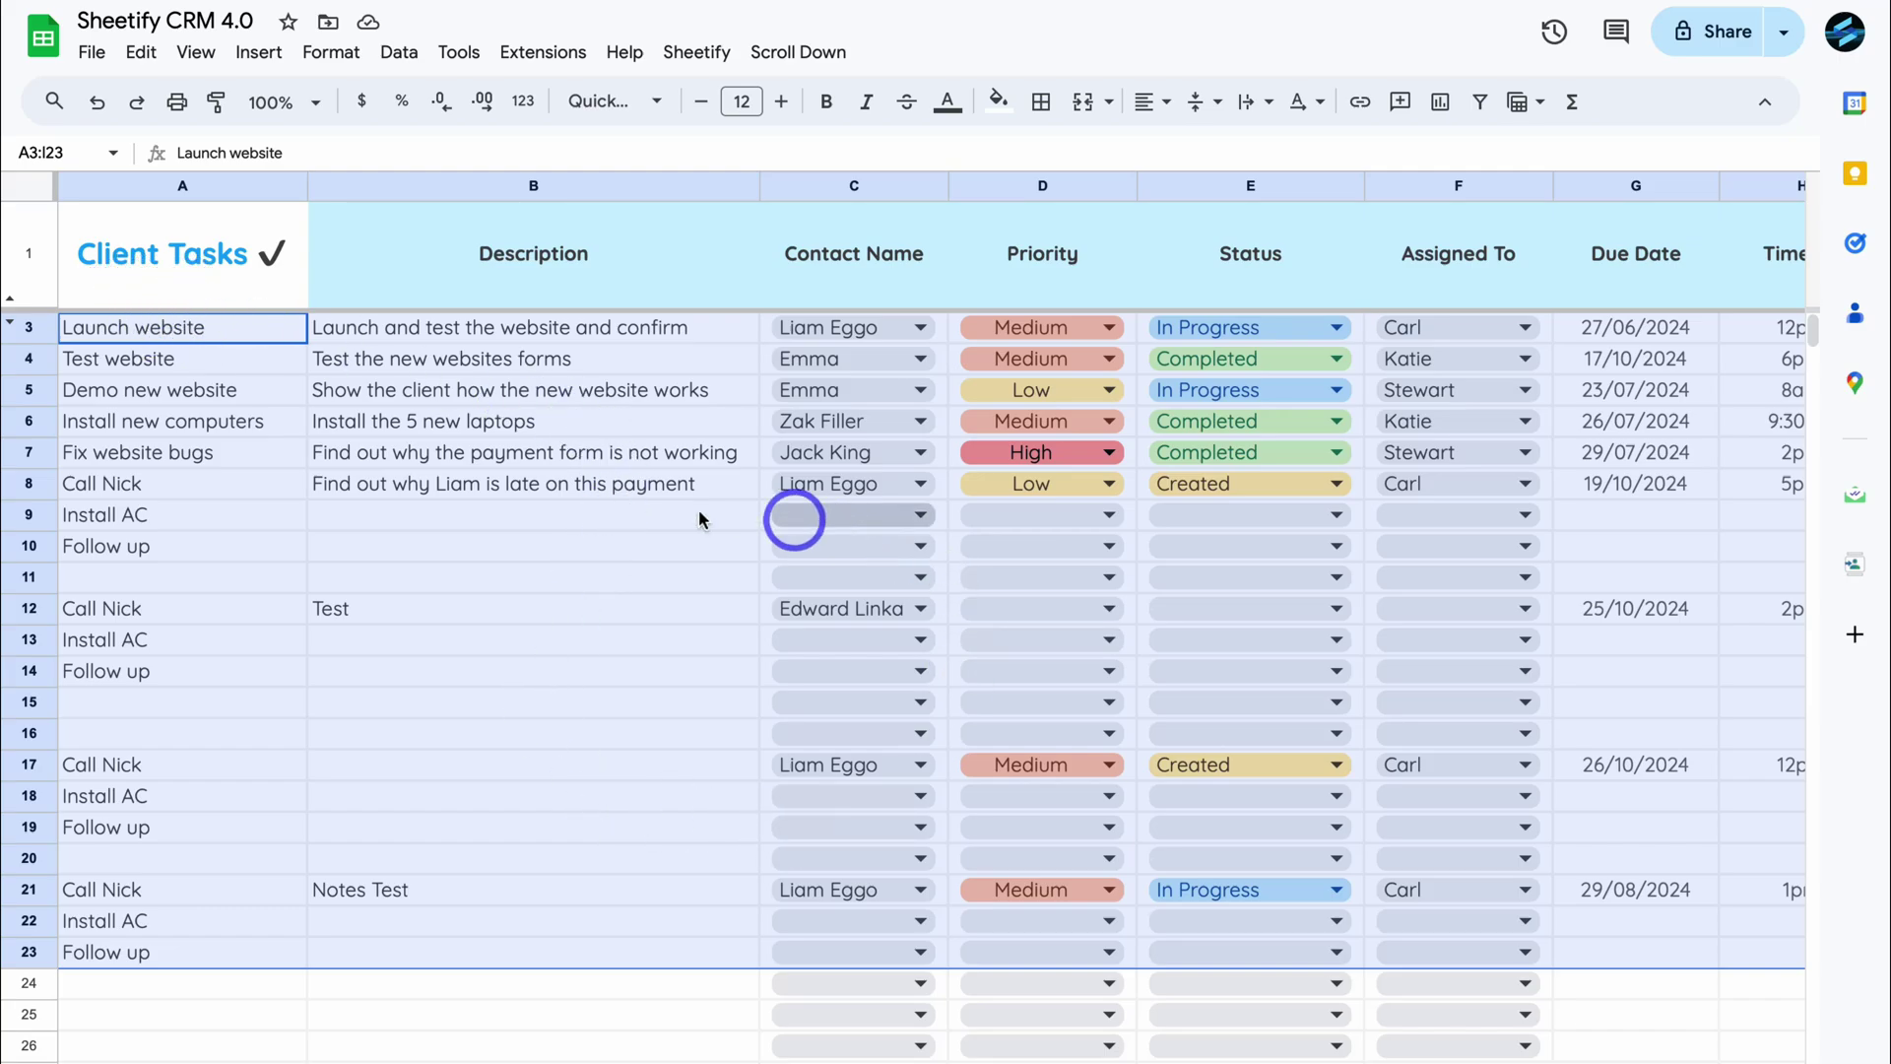
right_click(558, 541)
left_click(711, 366)
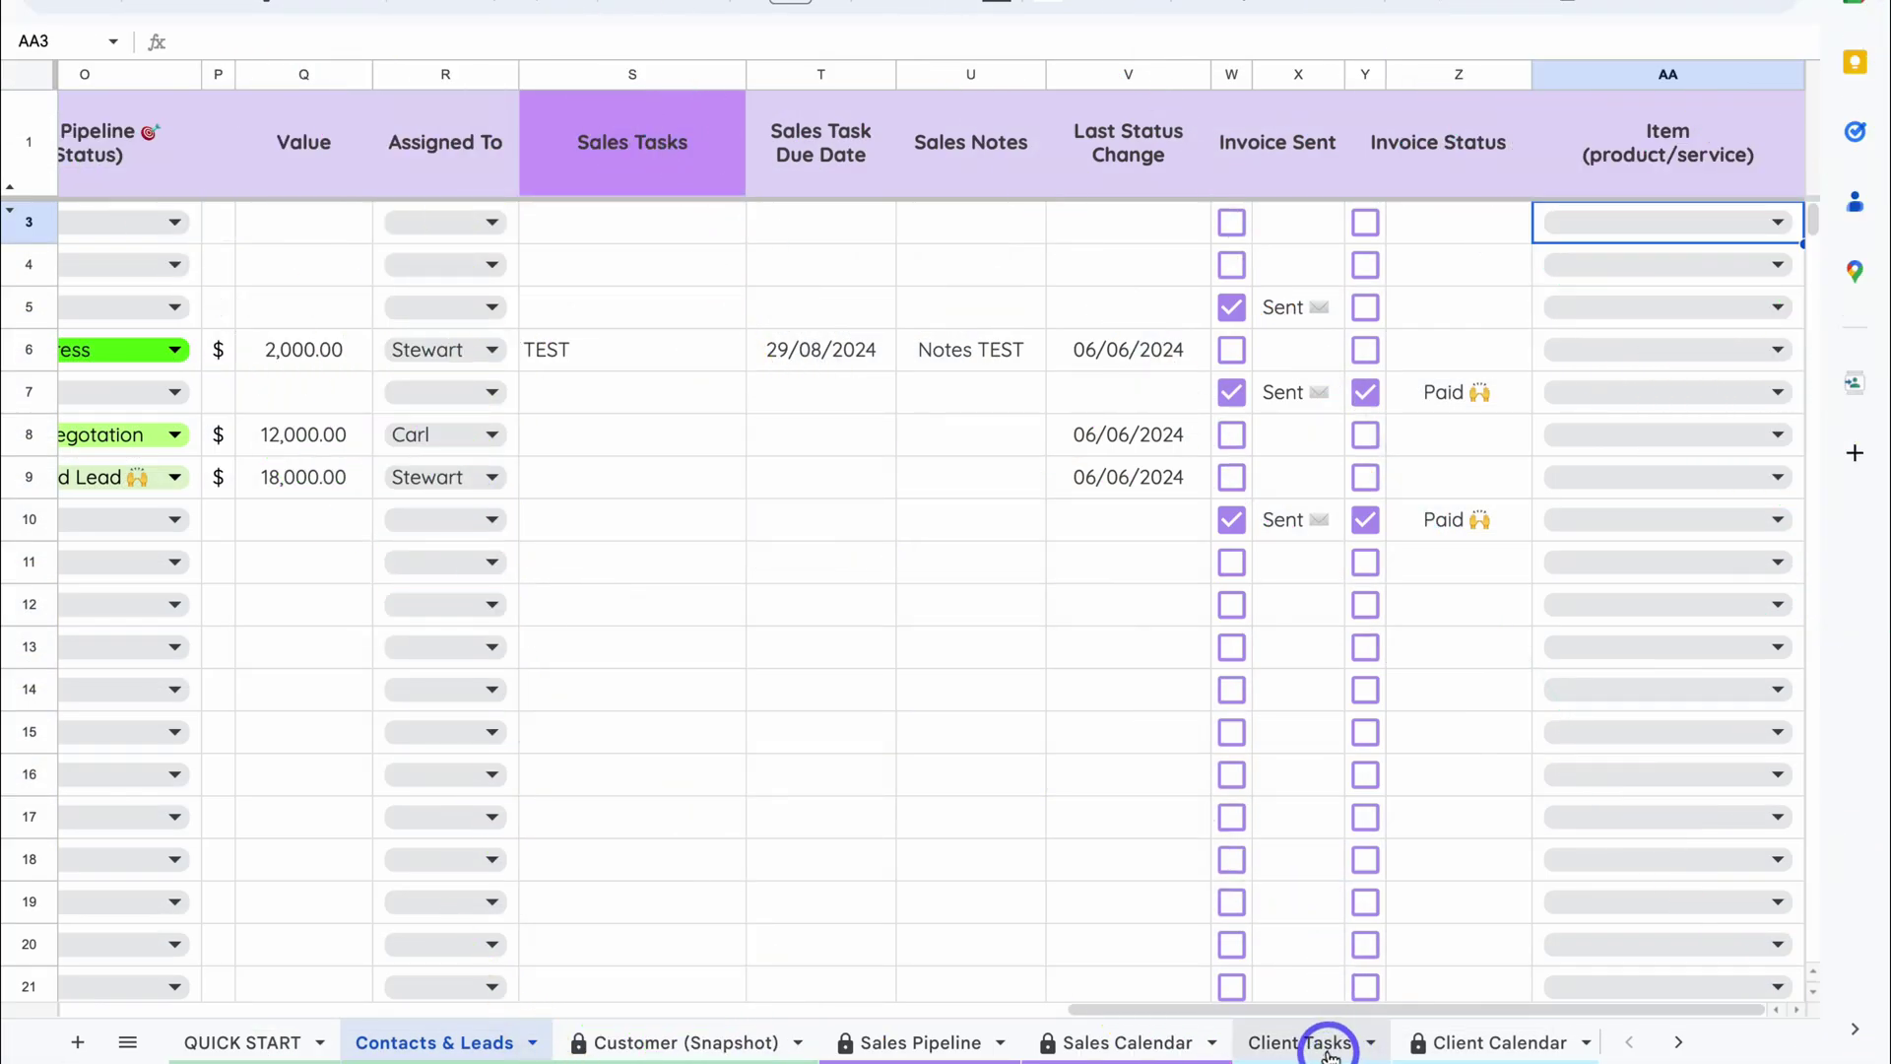
Paste the tasks as values only at A3 of CRM 4.5's Client Tasks sheet.
left_click(1327, 1052)
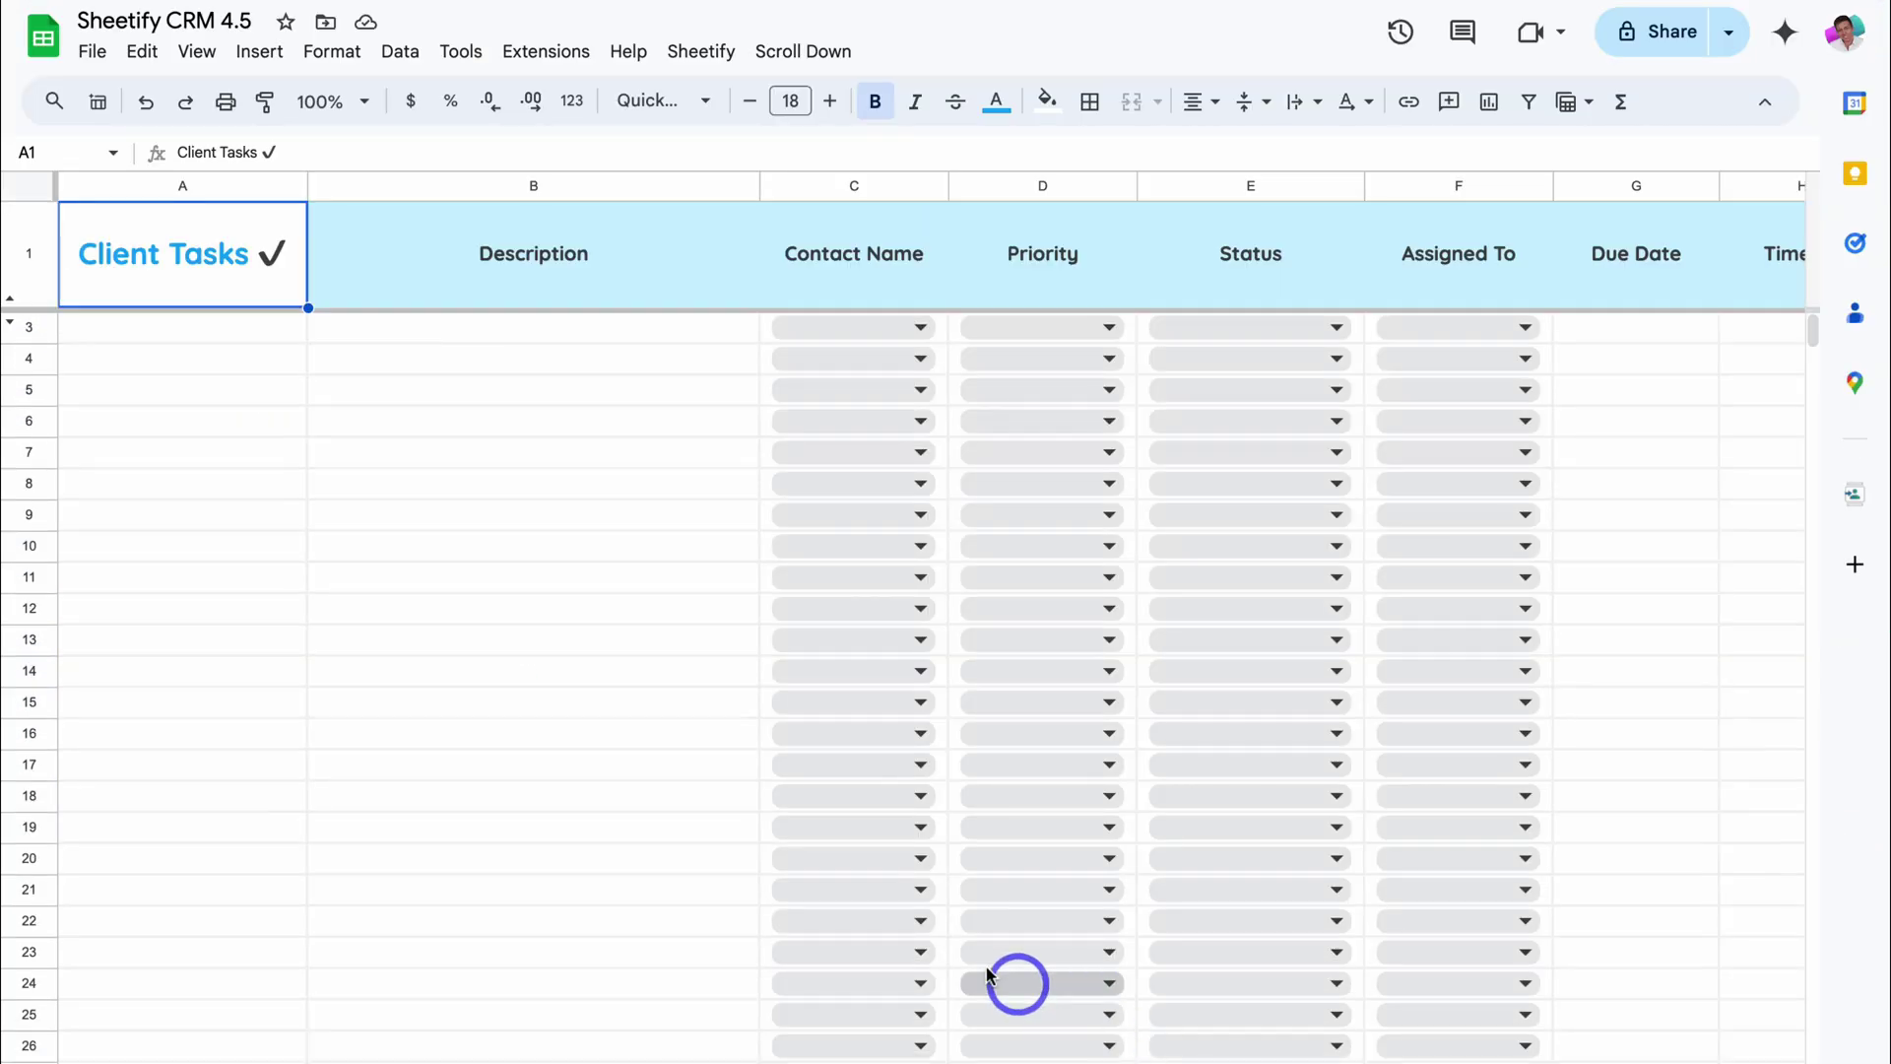
right_click(141, 333)
mouse_move(168, 338)
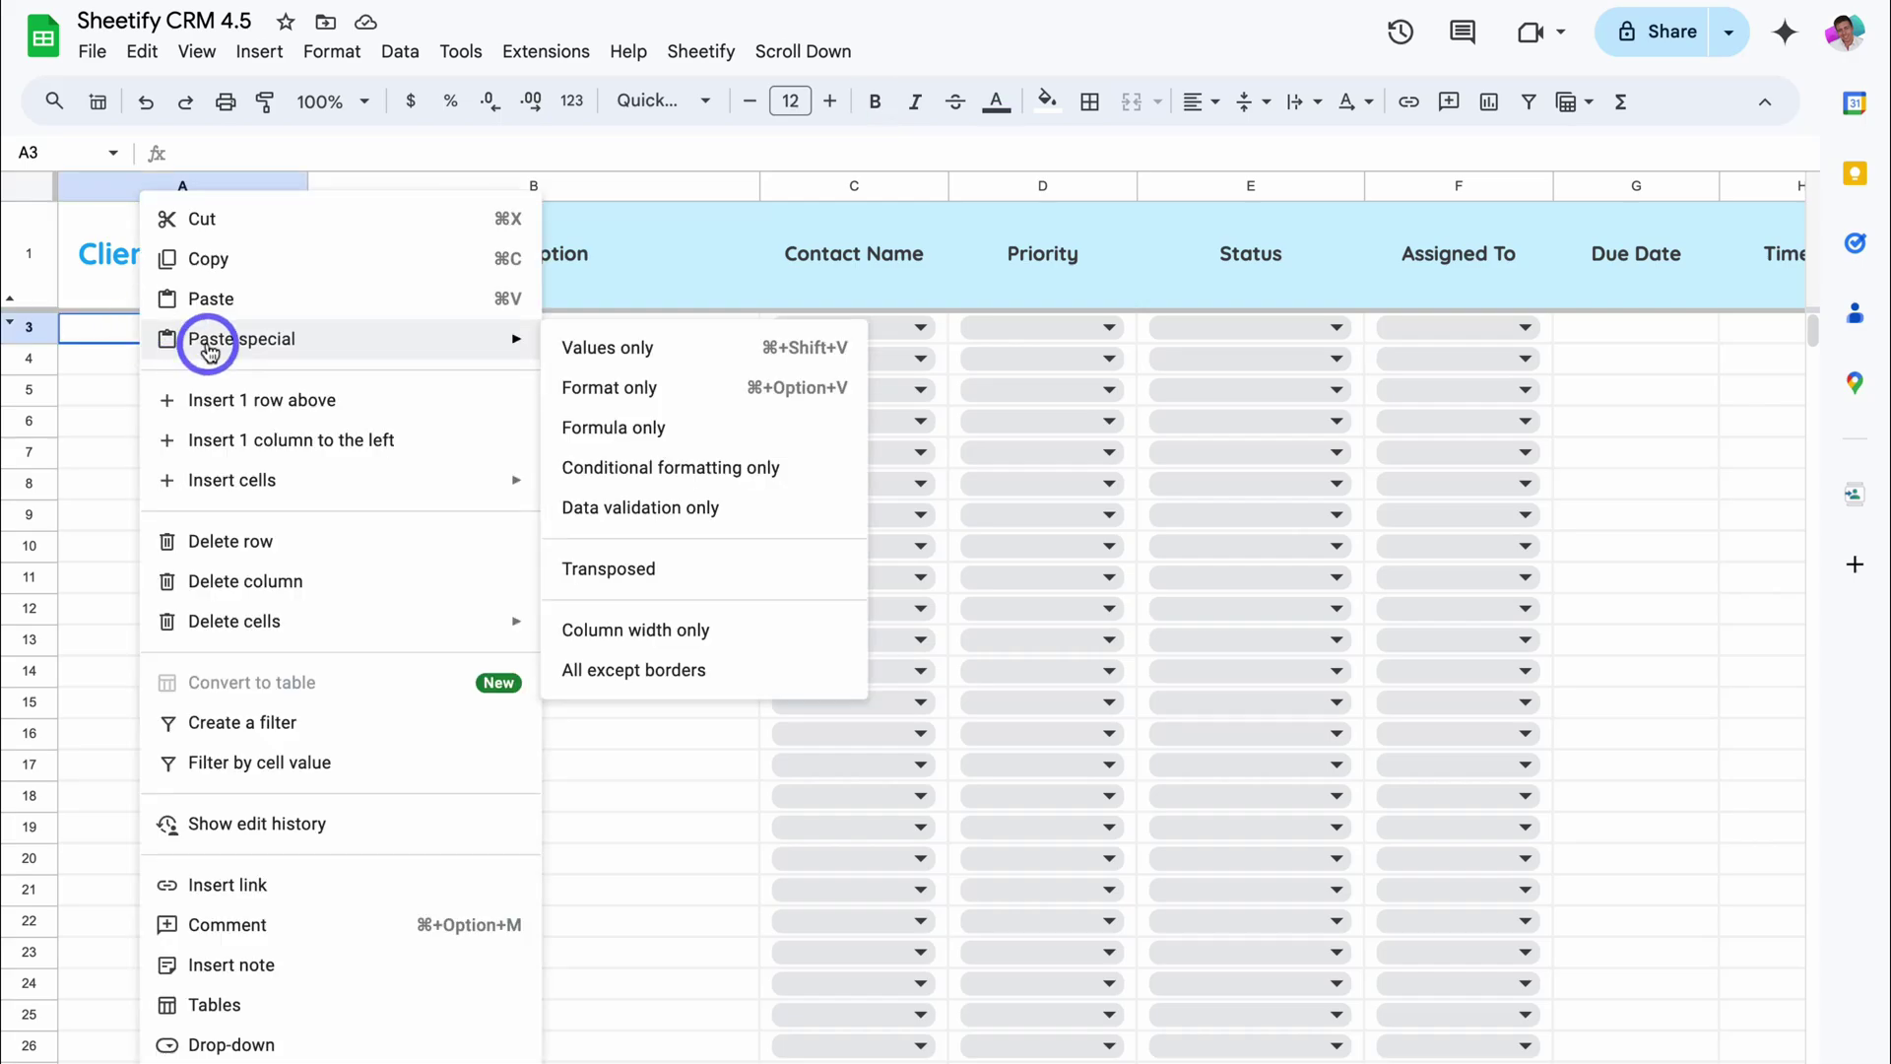
left_click(730, 362)
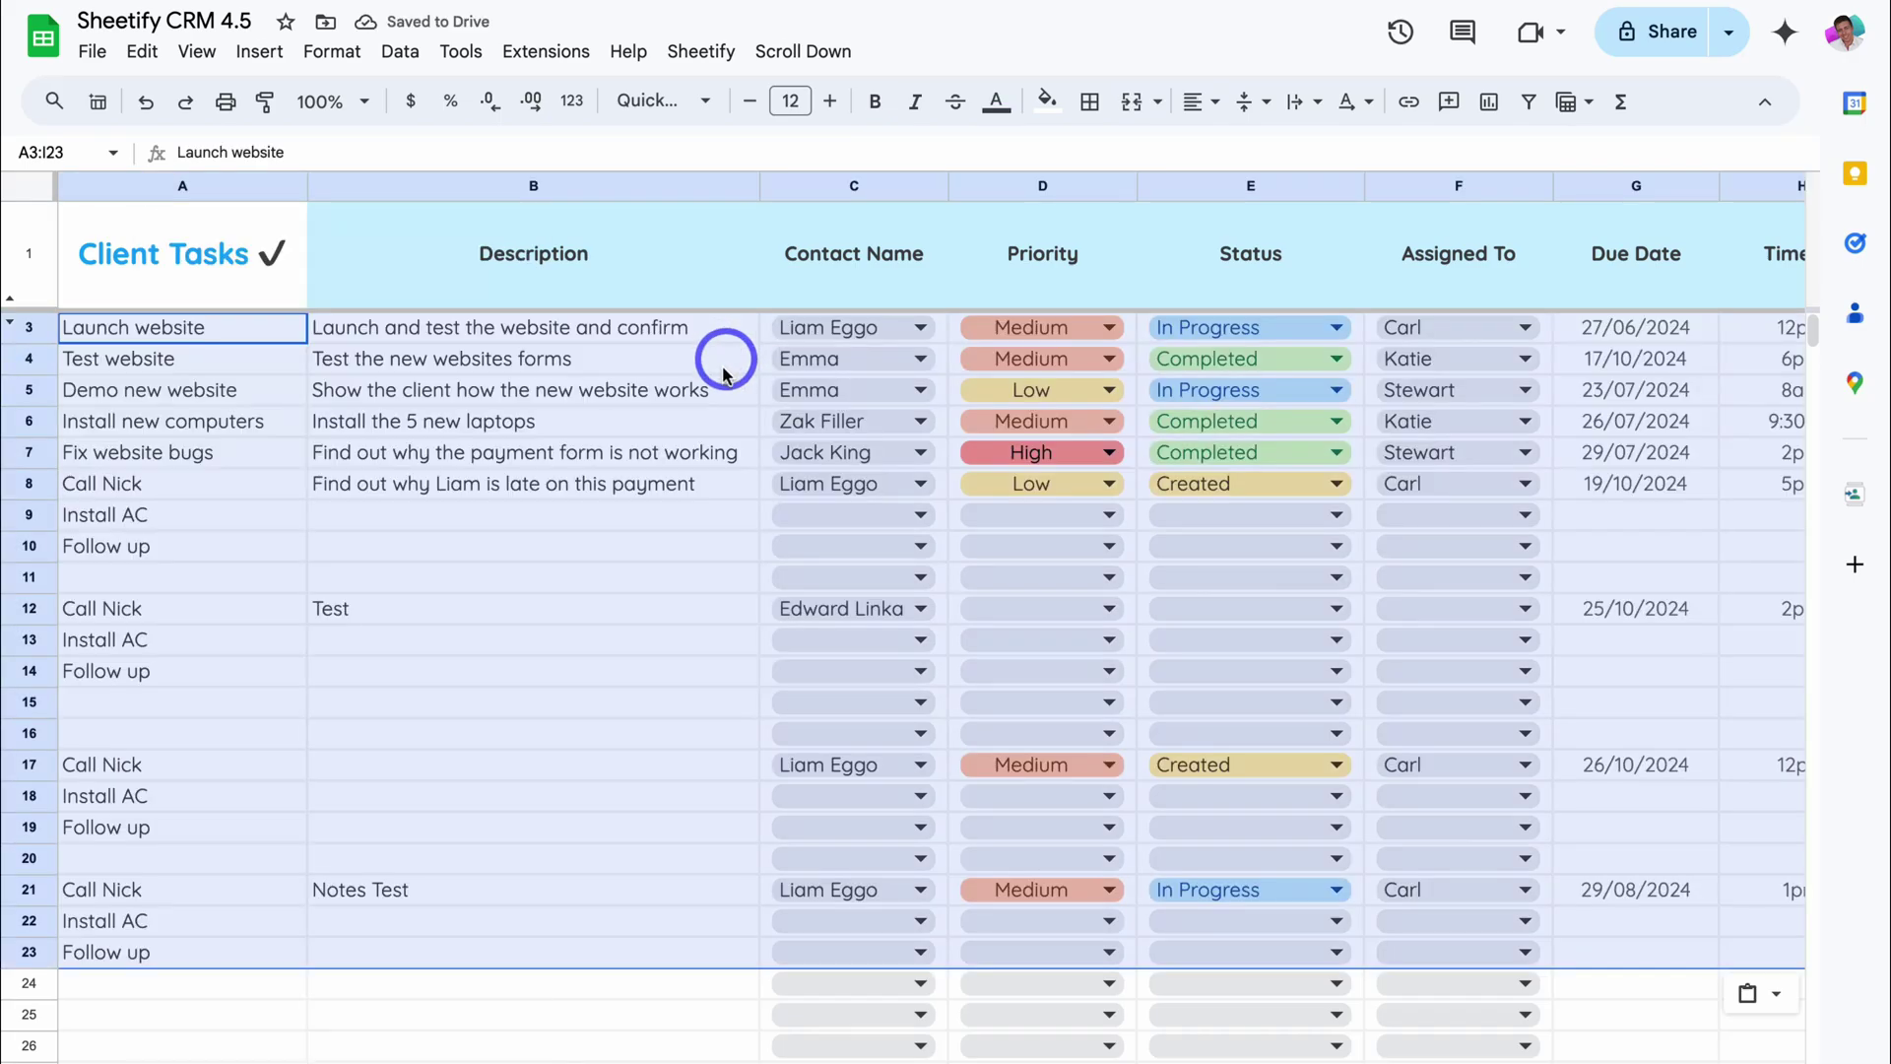
scroll(705, 511, "right", 3)
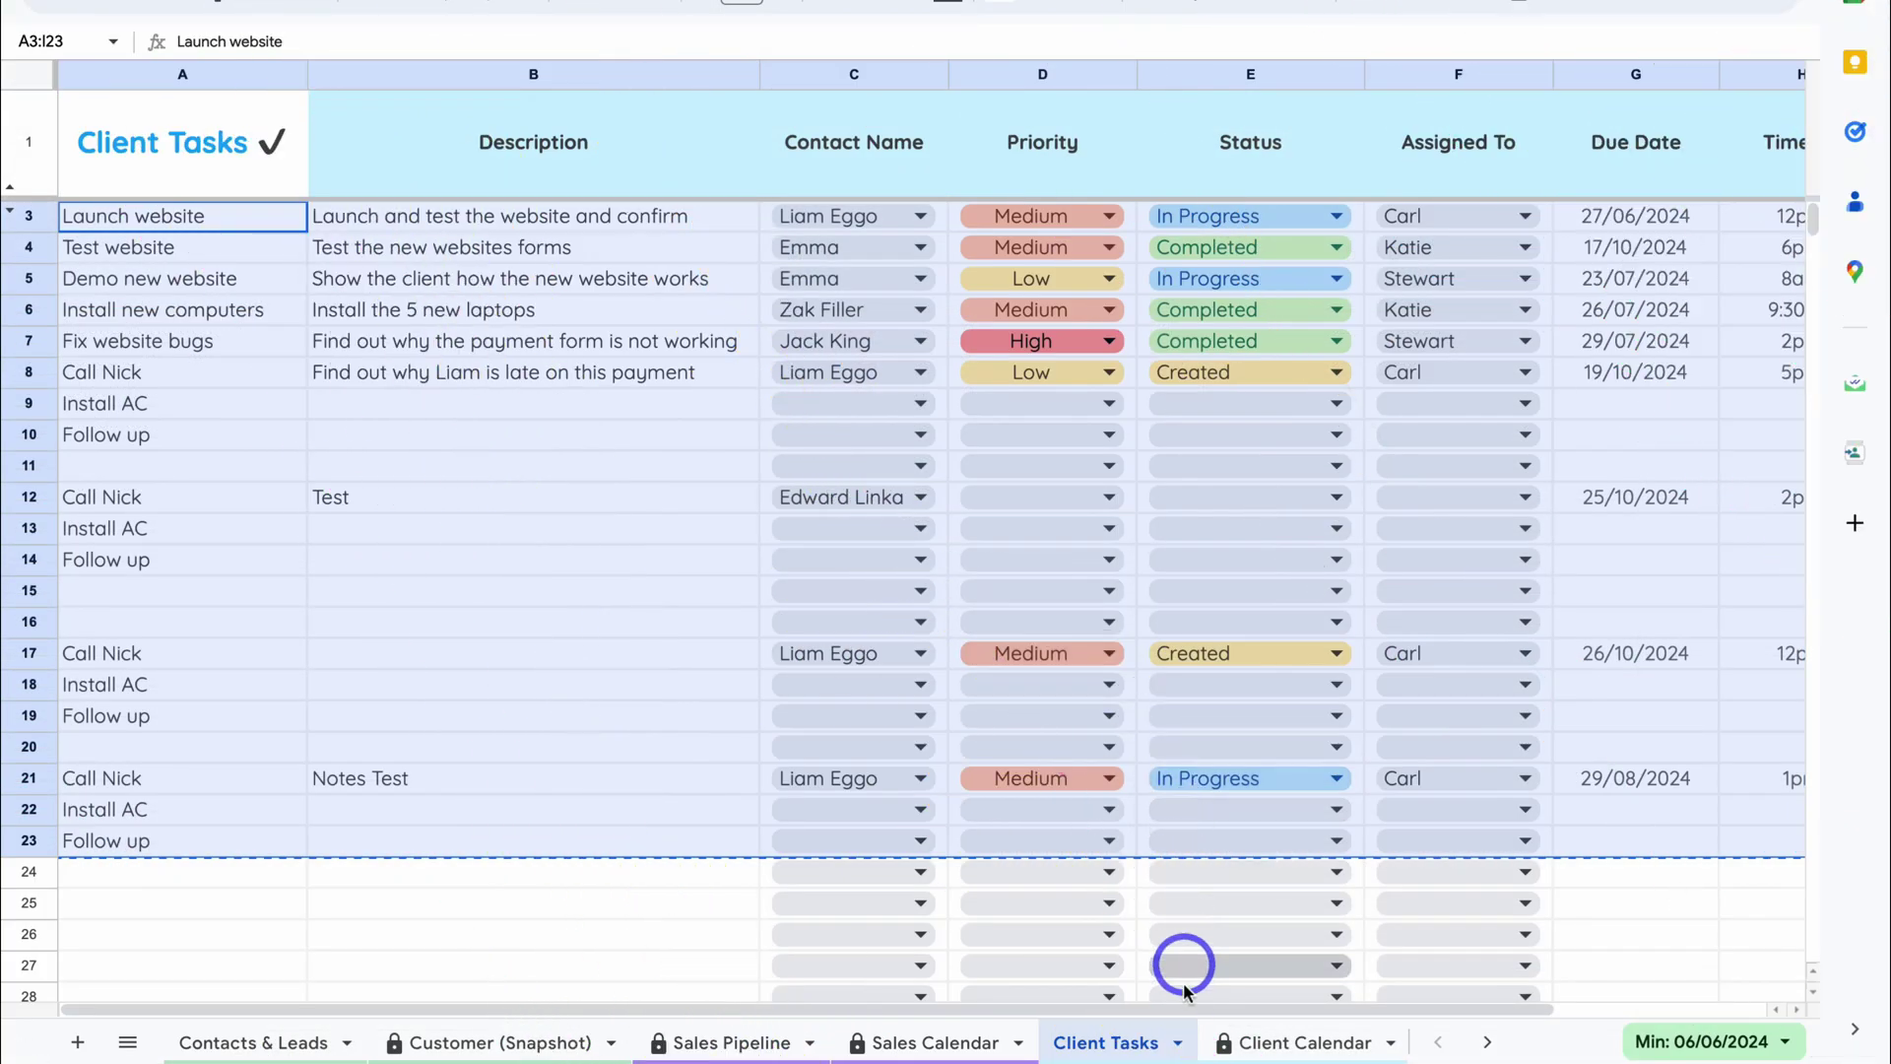
scroll(1224, 1042, "right", 5)
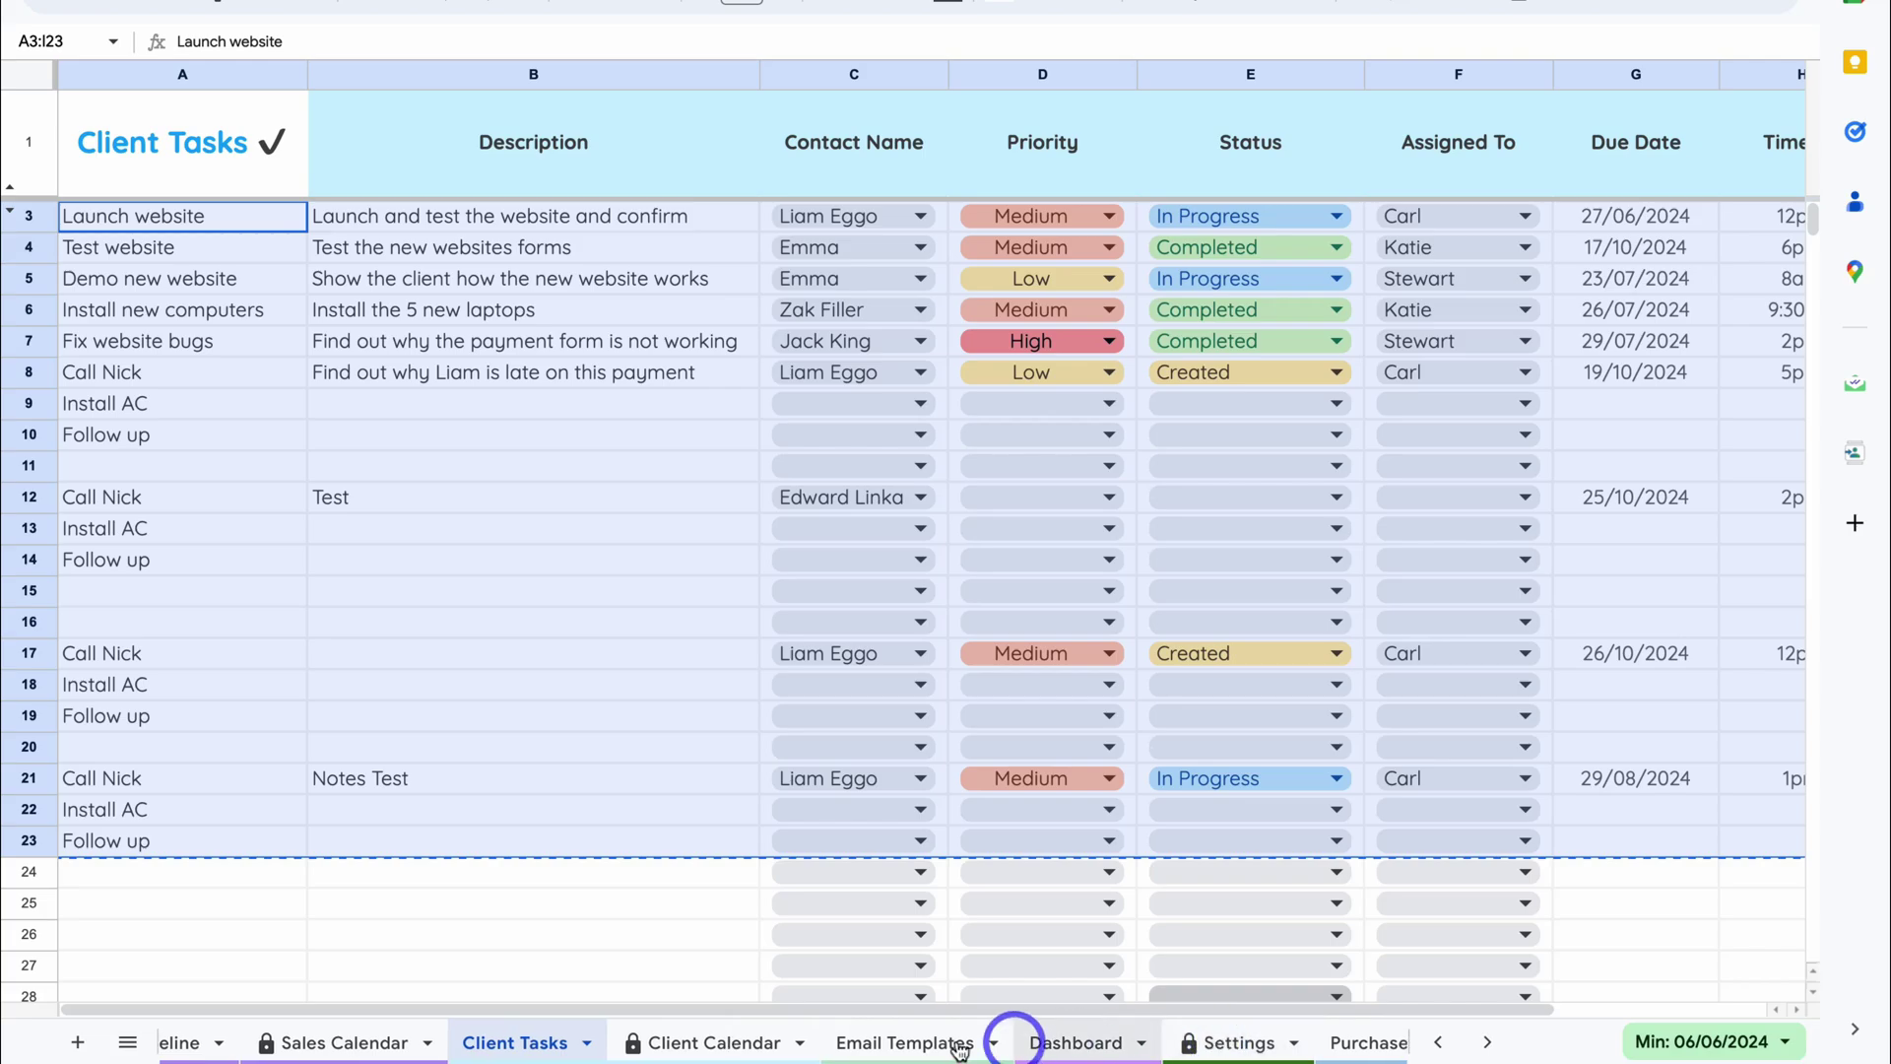
Go via Client Calendar to Email Templates, select B2:C5, and dismiss the paste menu without pasting.
left_click(726, 1046)
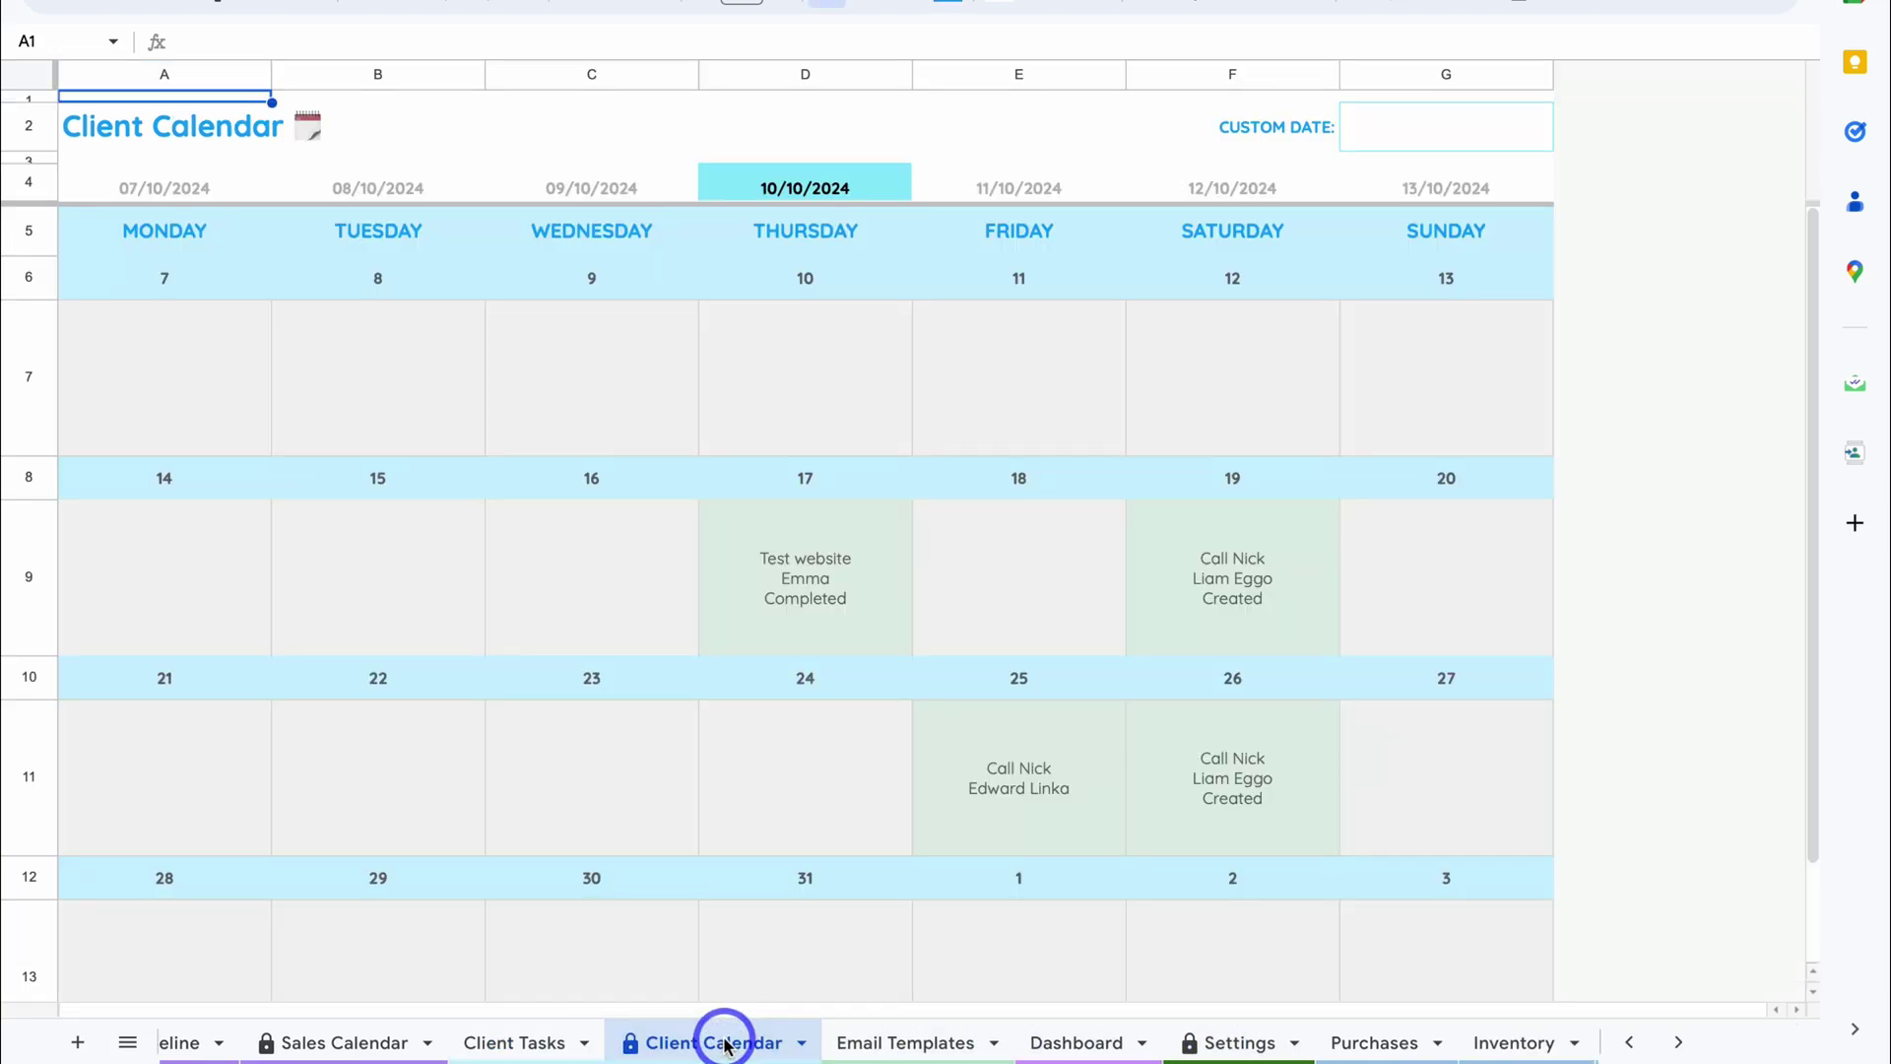
left_click(898, 1044)
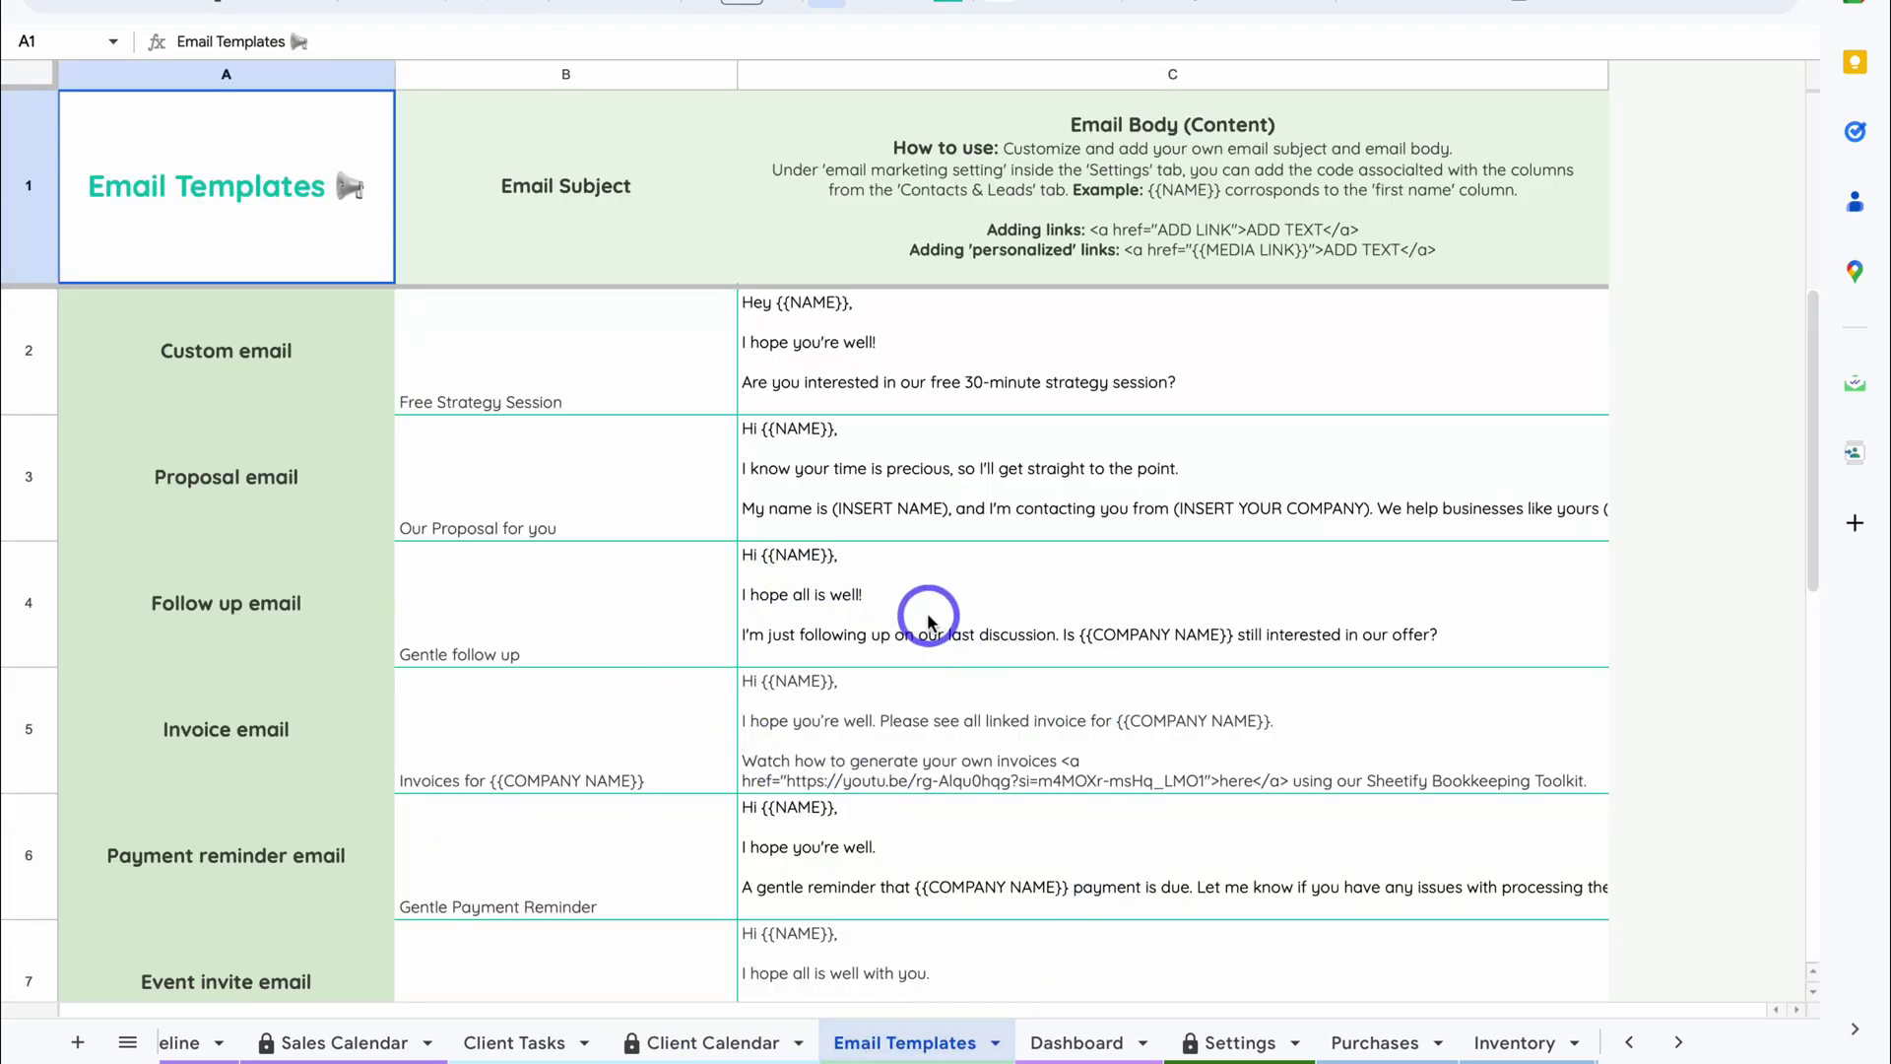
left_click_drag(561, 345, 1233, 711)
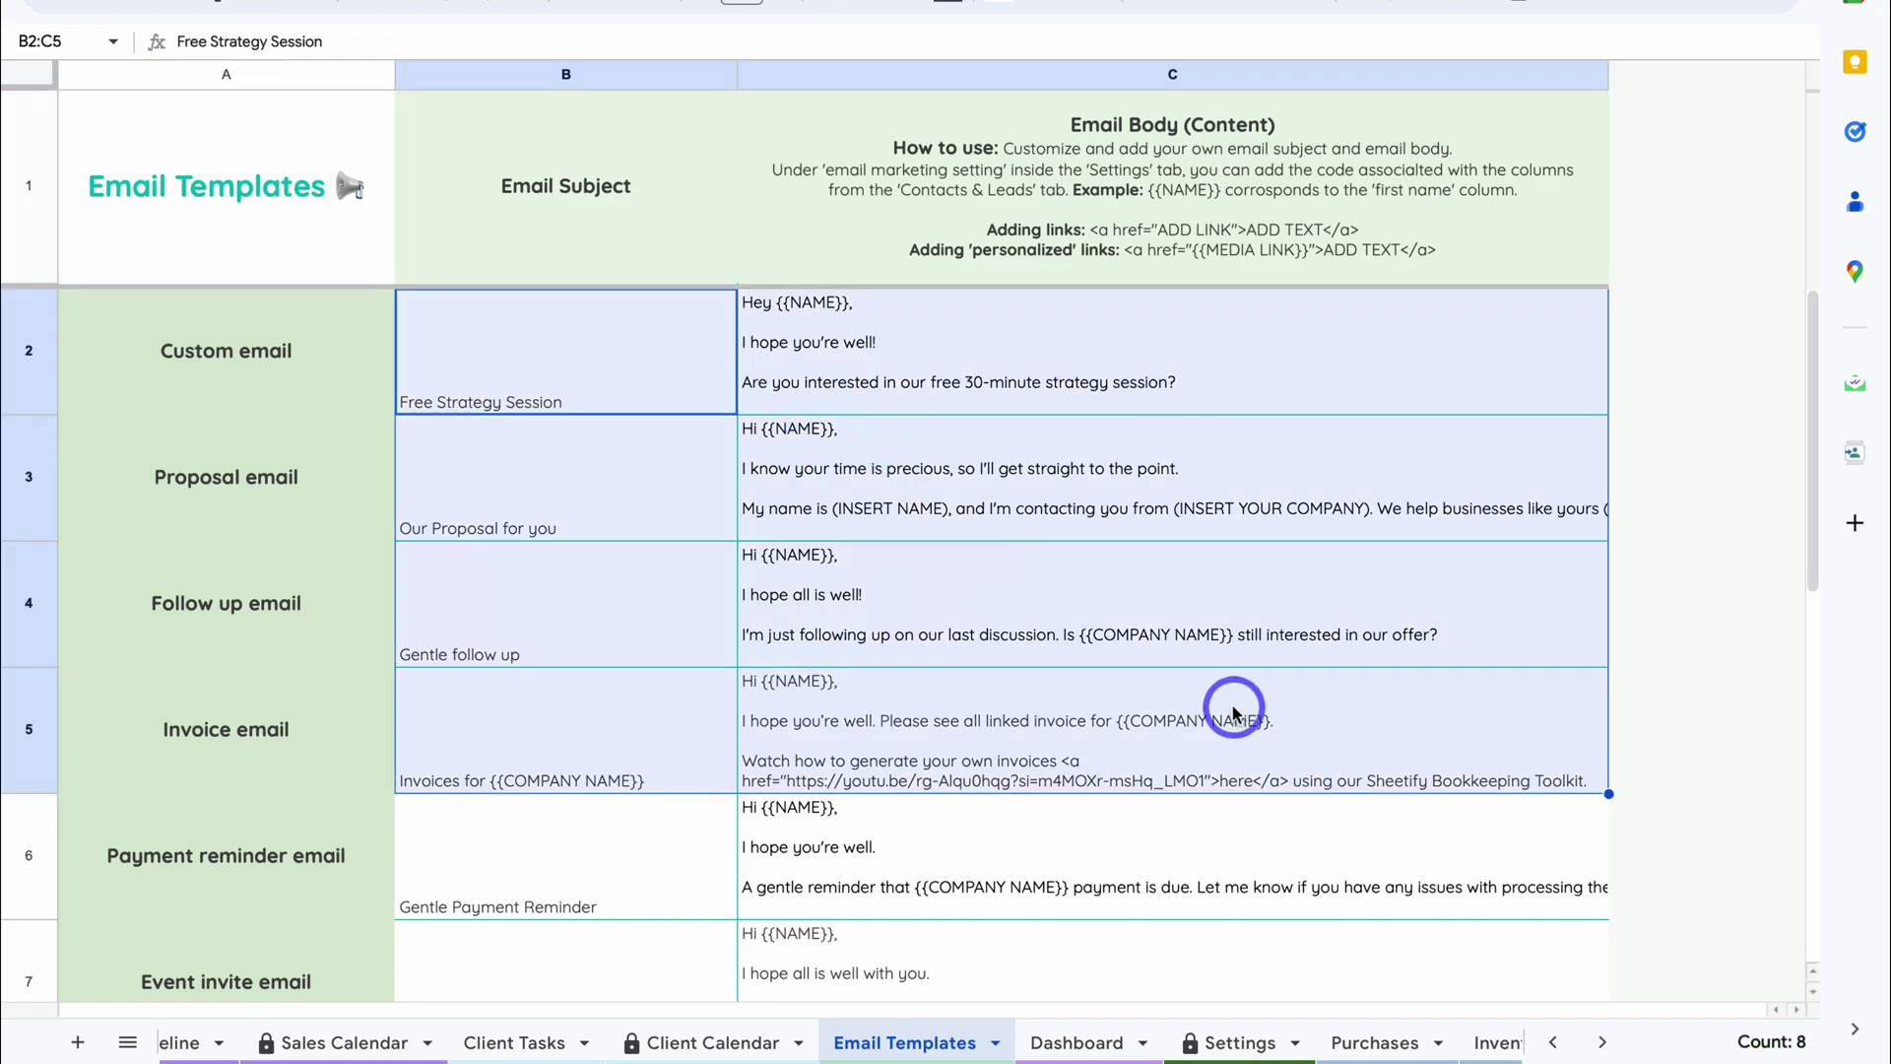
right_click(1114, 591)
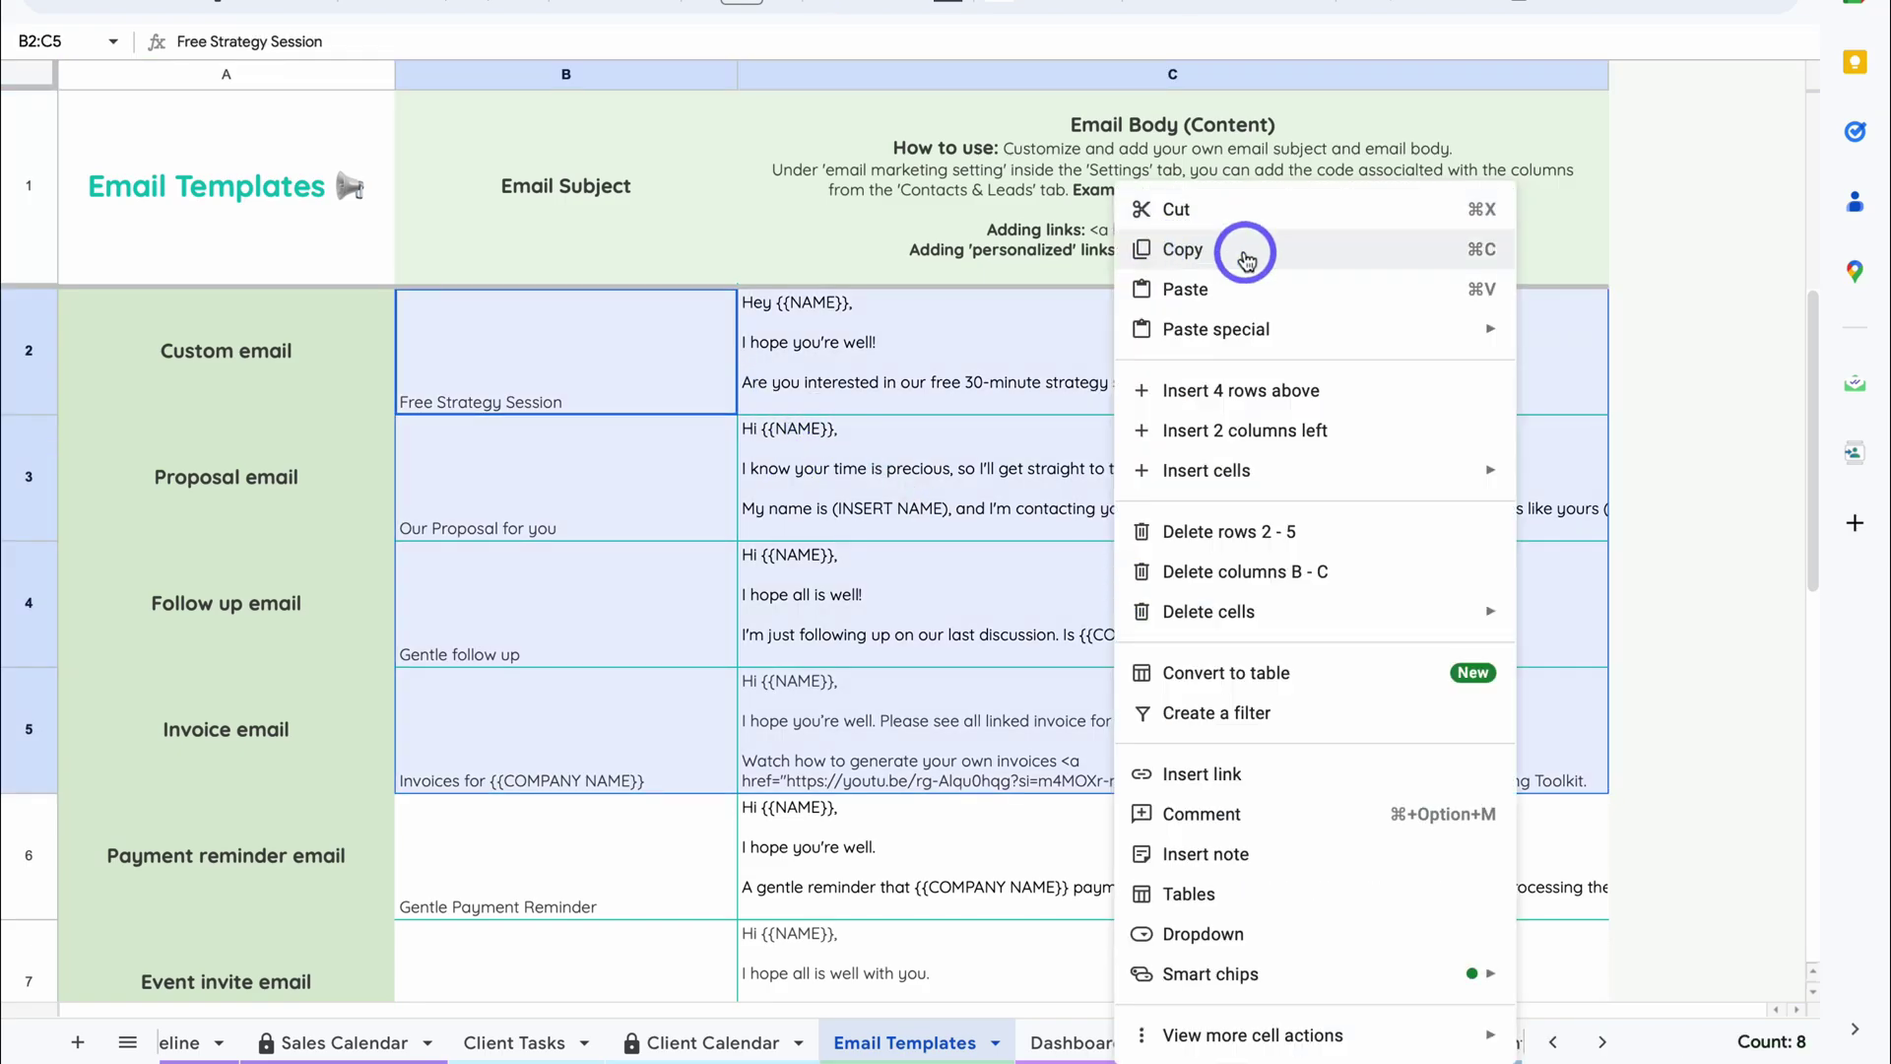
mouse_move(1211, 332)
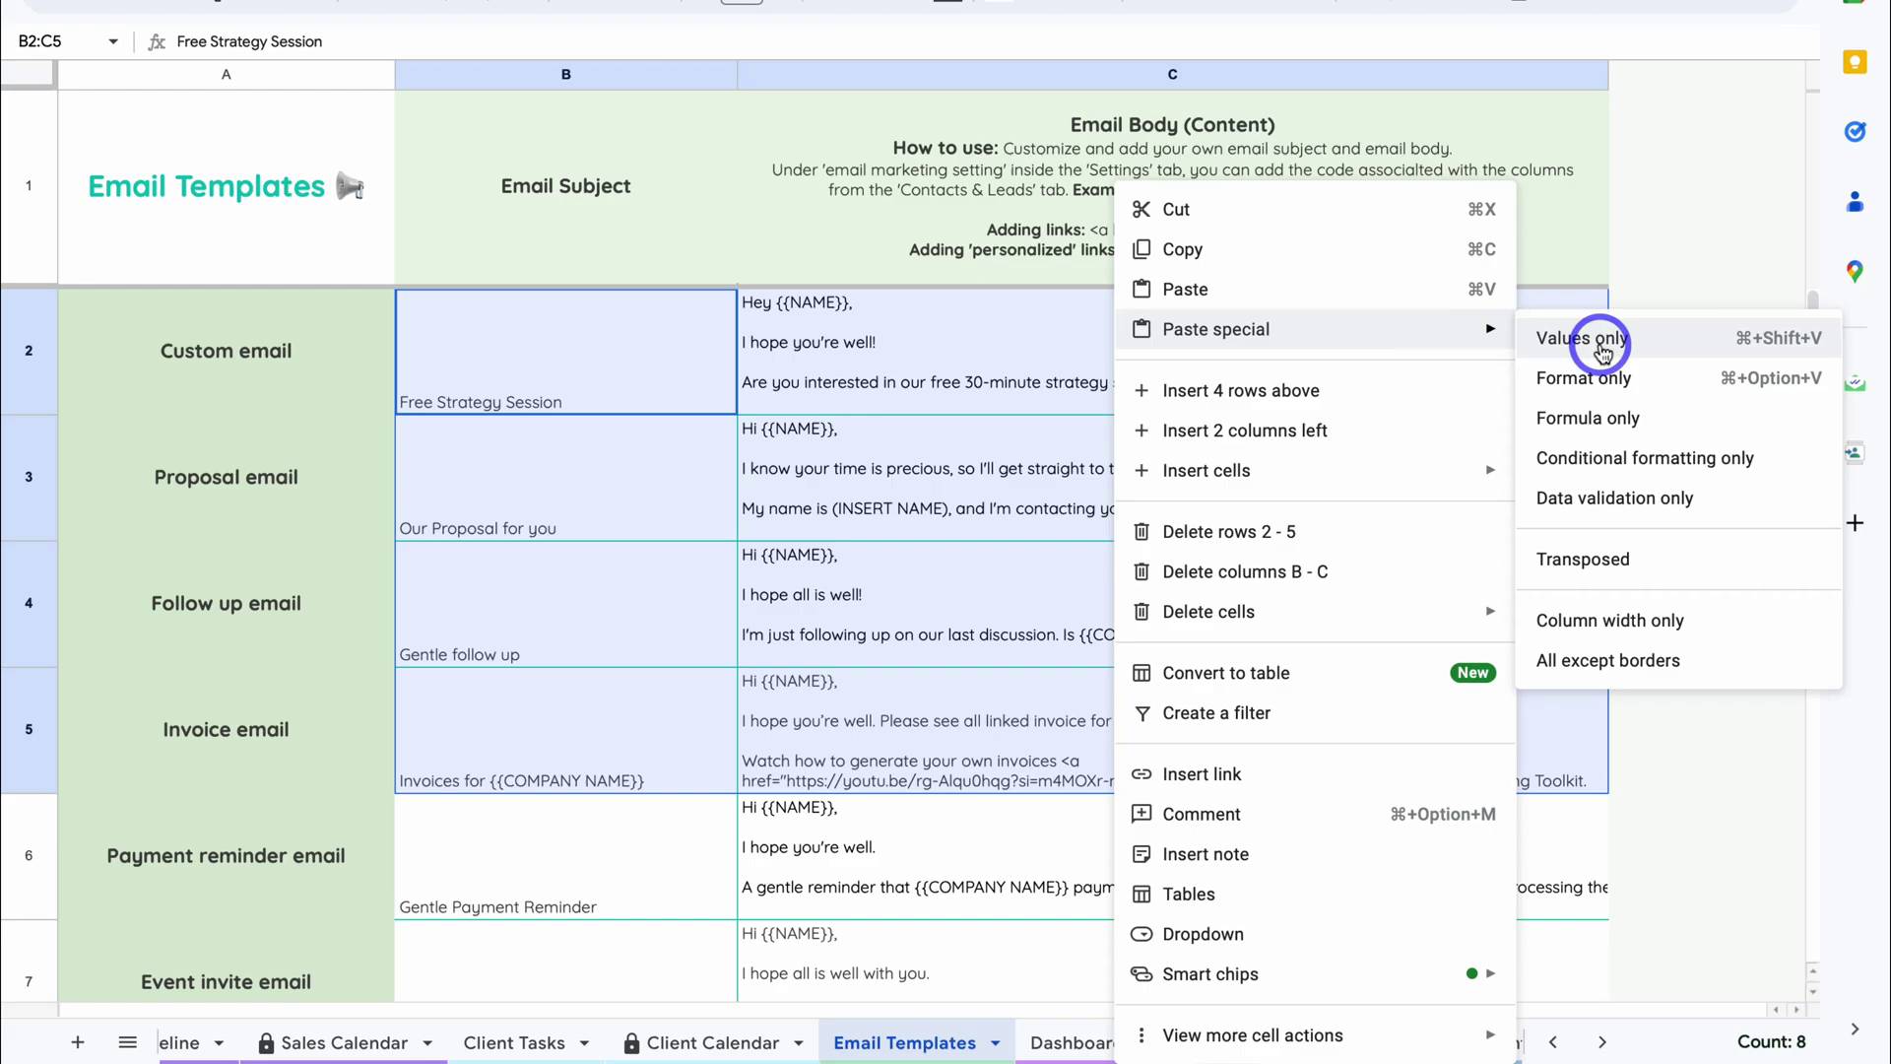
left_click(1631, 317)
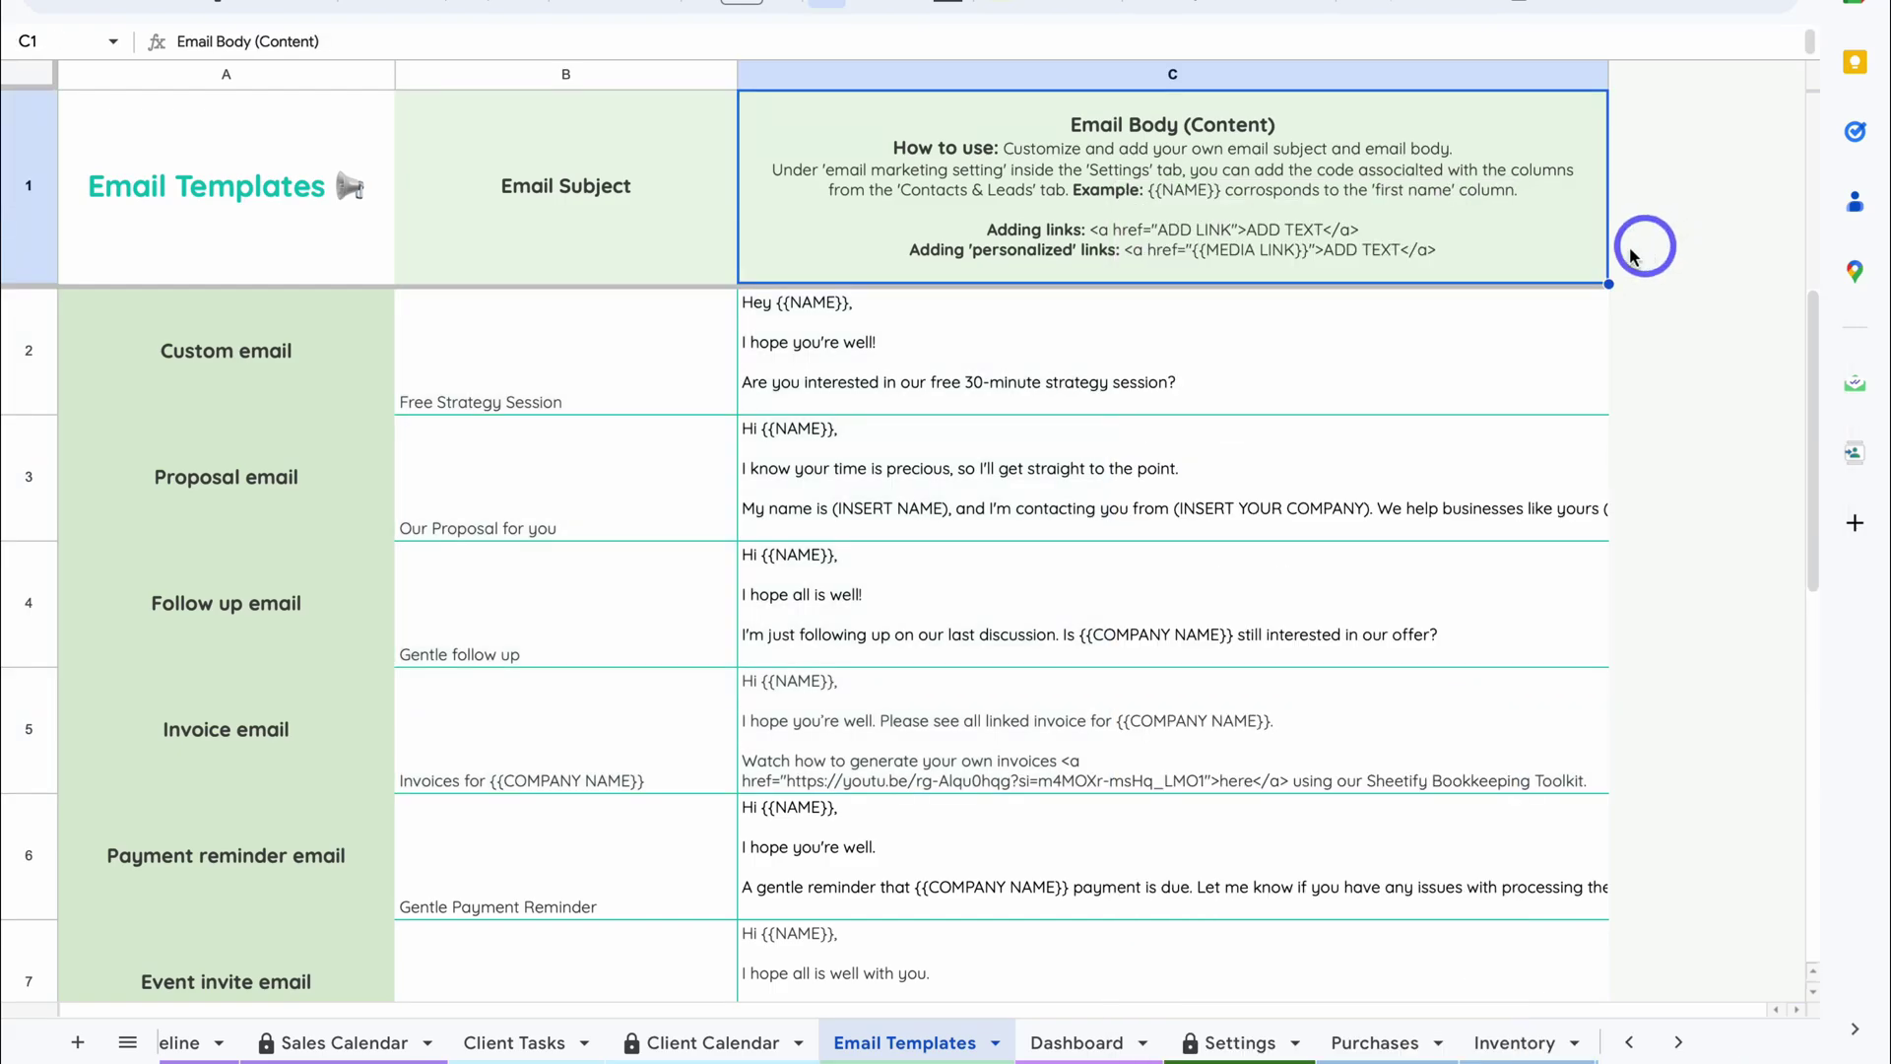
Switch through the Dashboard and Settings tabs to the Purchases sheet with the Laptop Note 9 purchase.
left_click(1073, 1041)
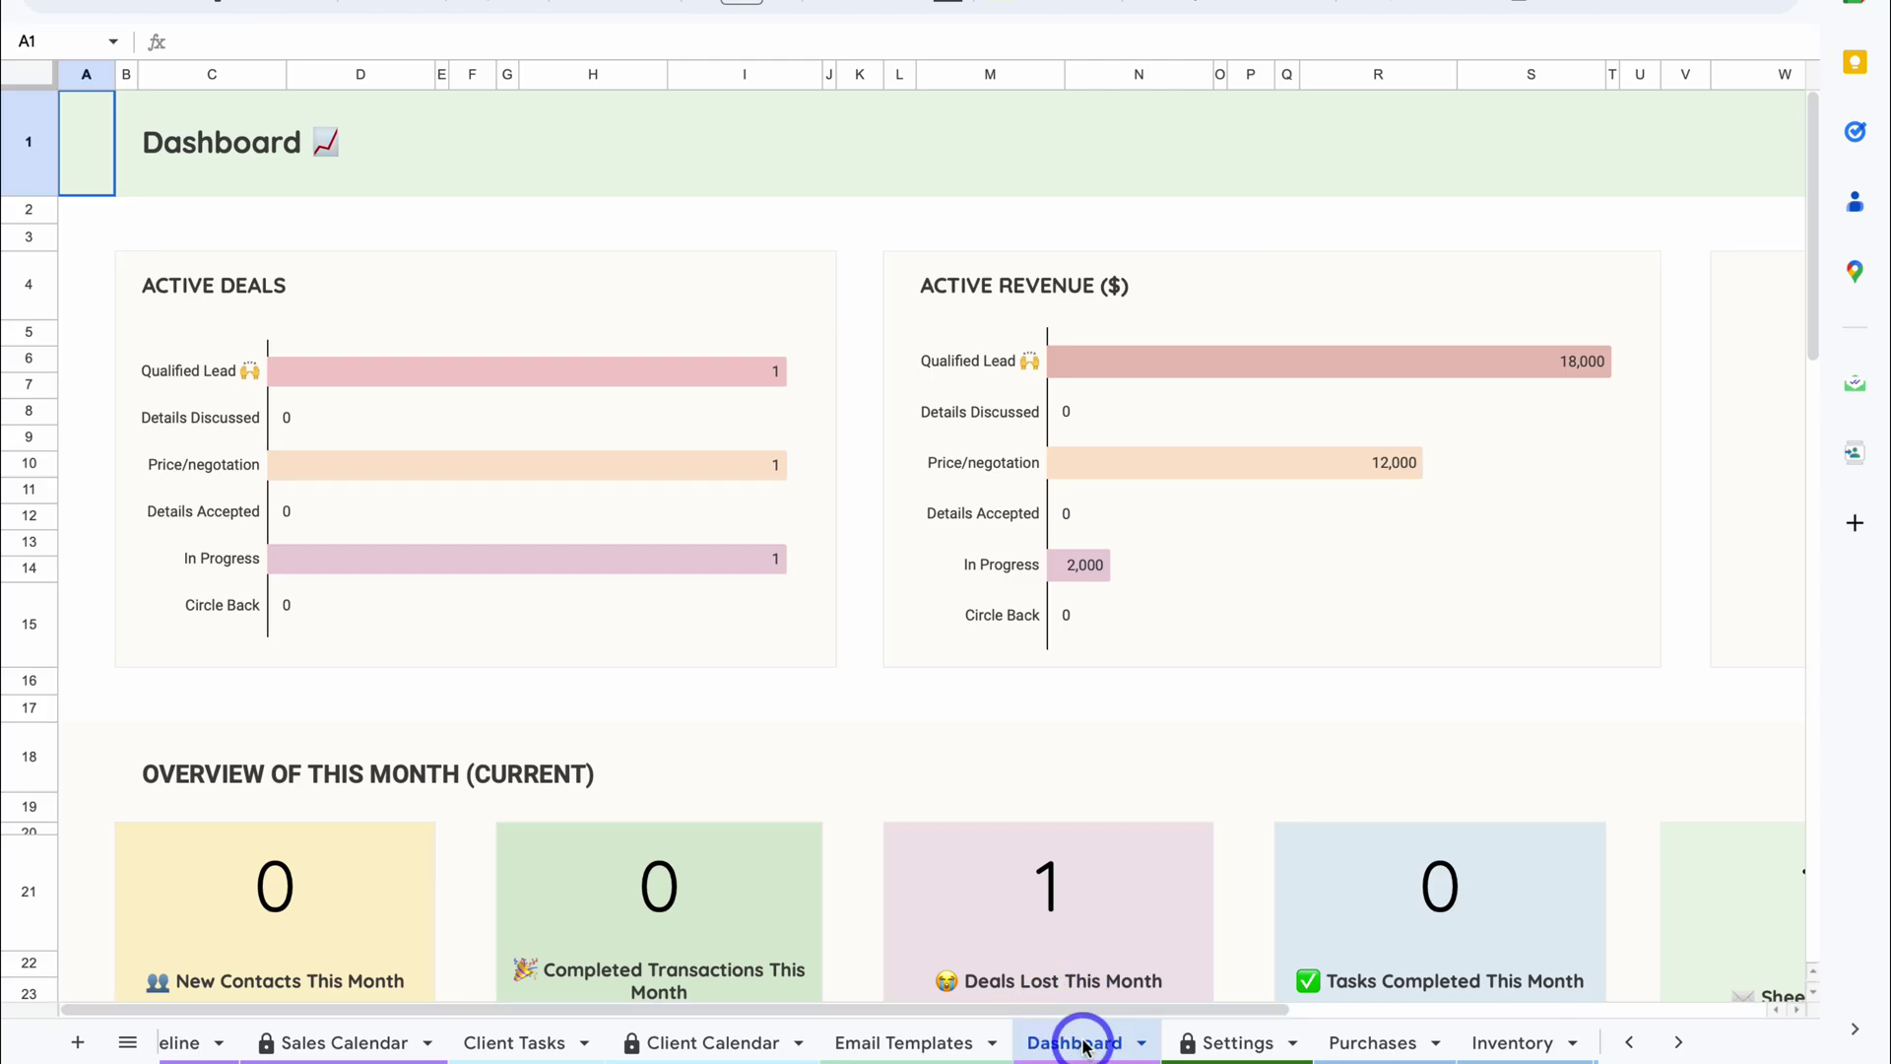
left_click(1233, 1046)
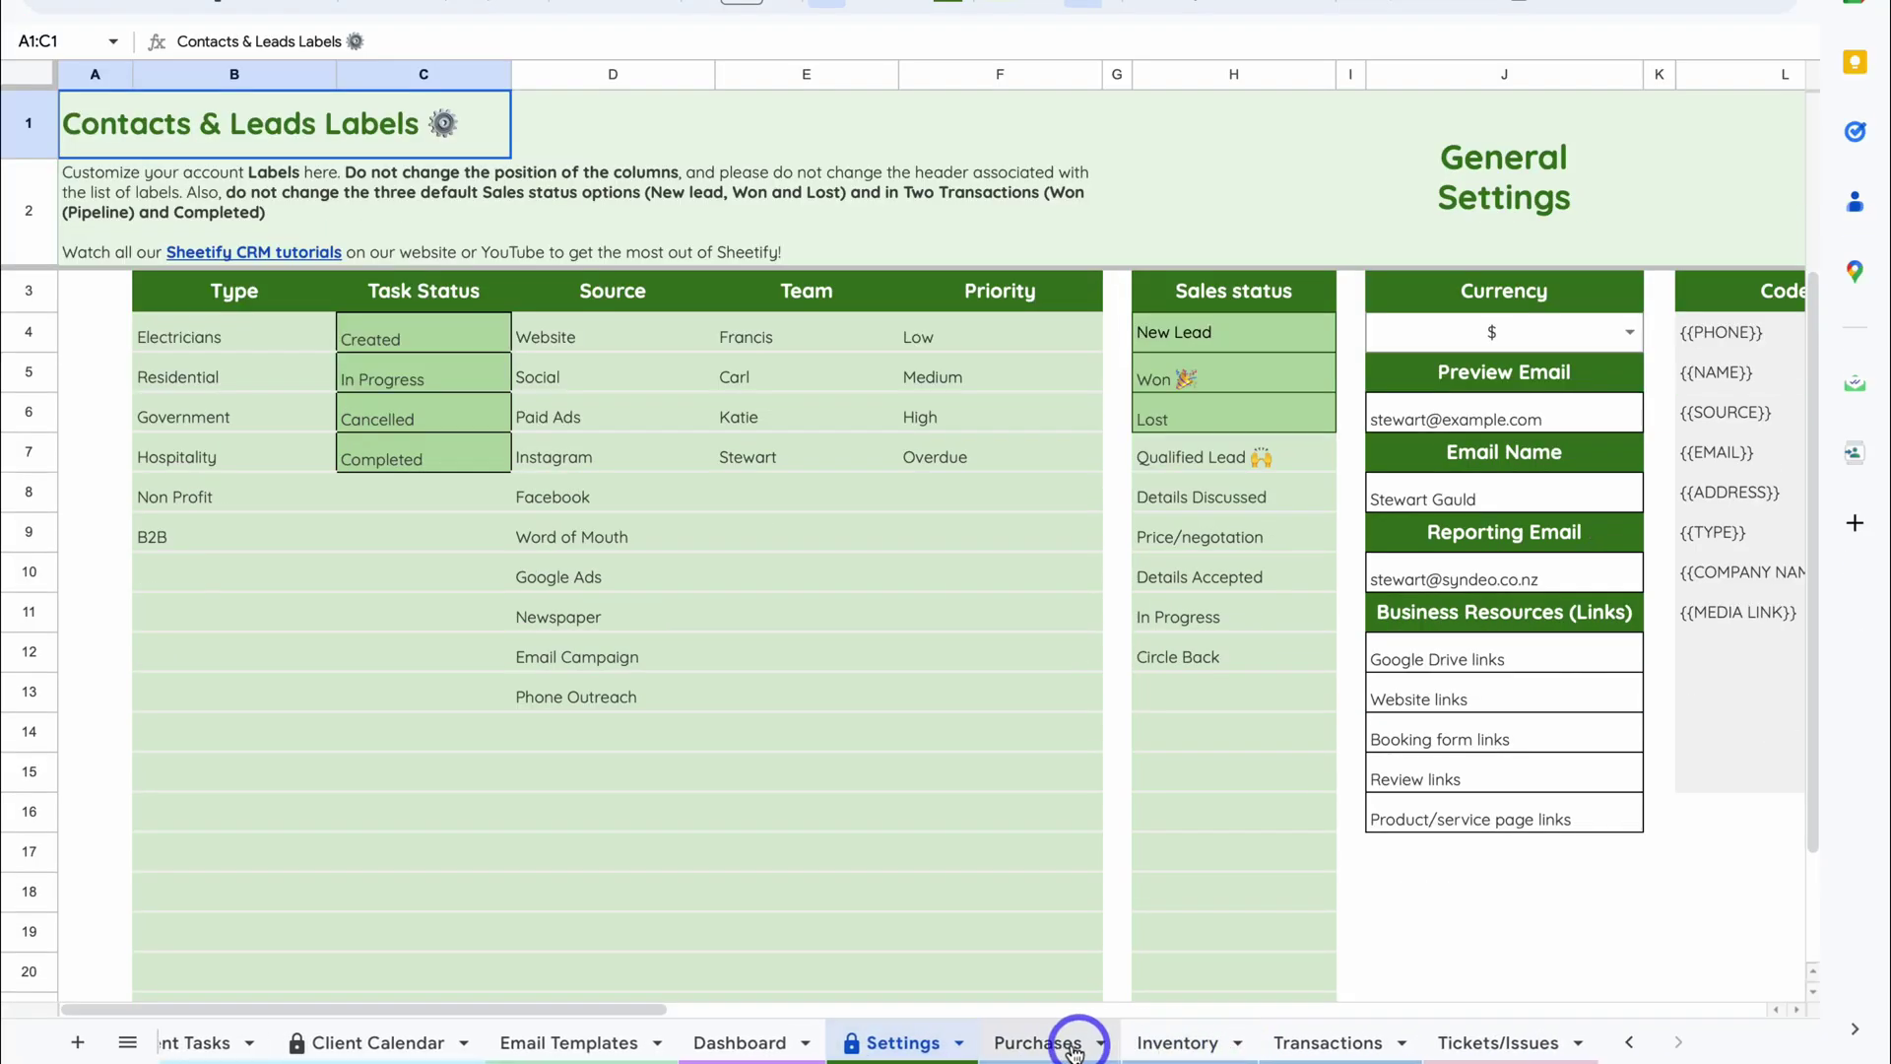
left_click(1049, 1046)
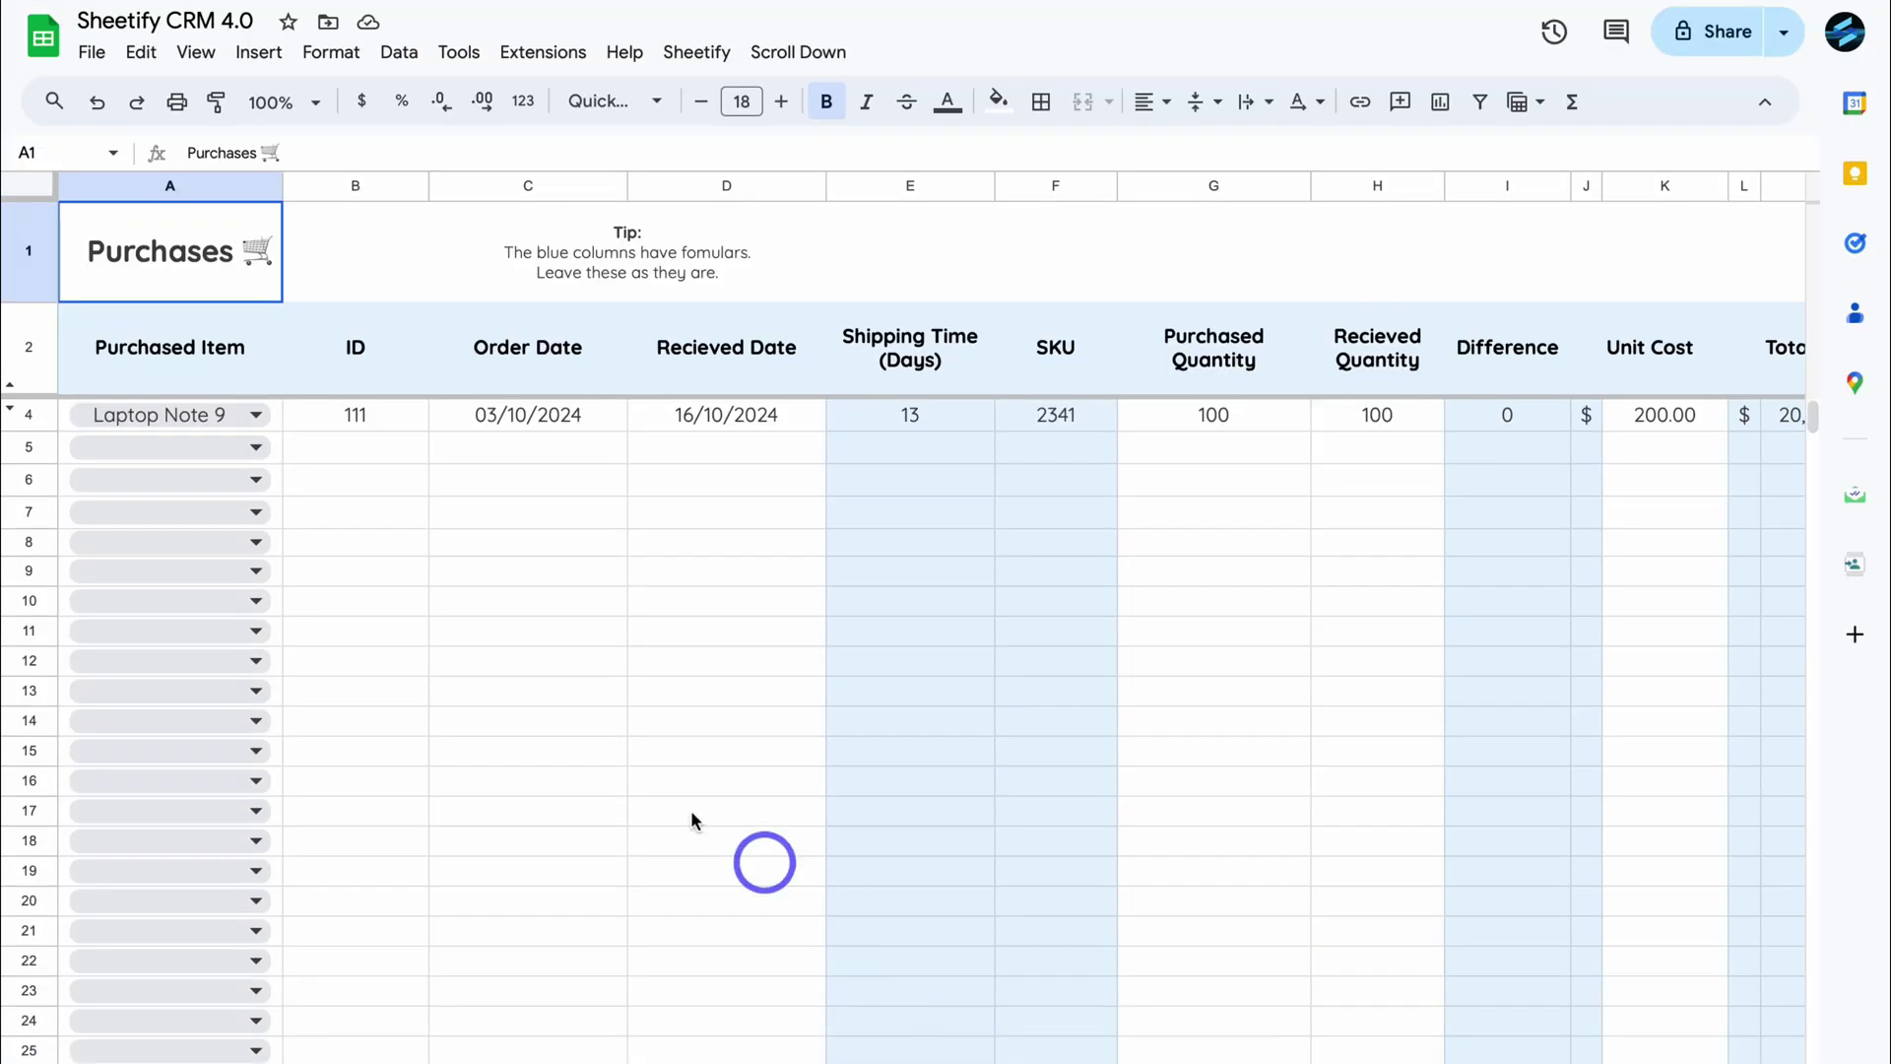
Copy the item, ID and date cells A4:D13 from CRM 4.0's Purchases sheet.
left_click(63, 412)
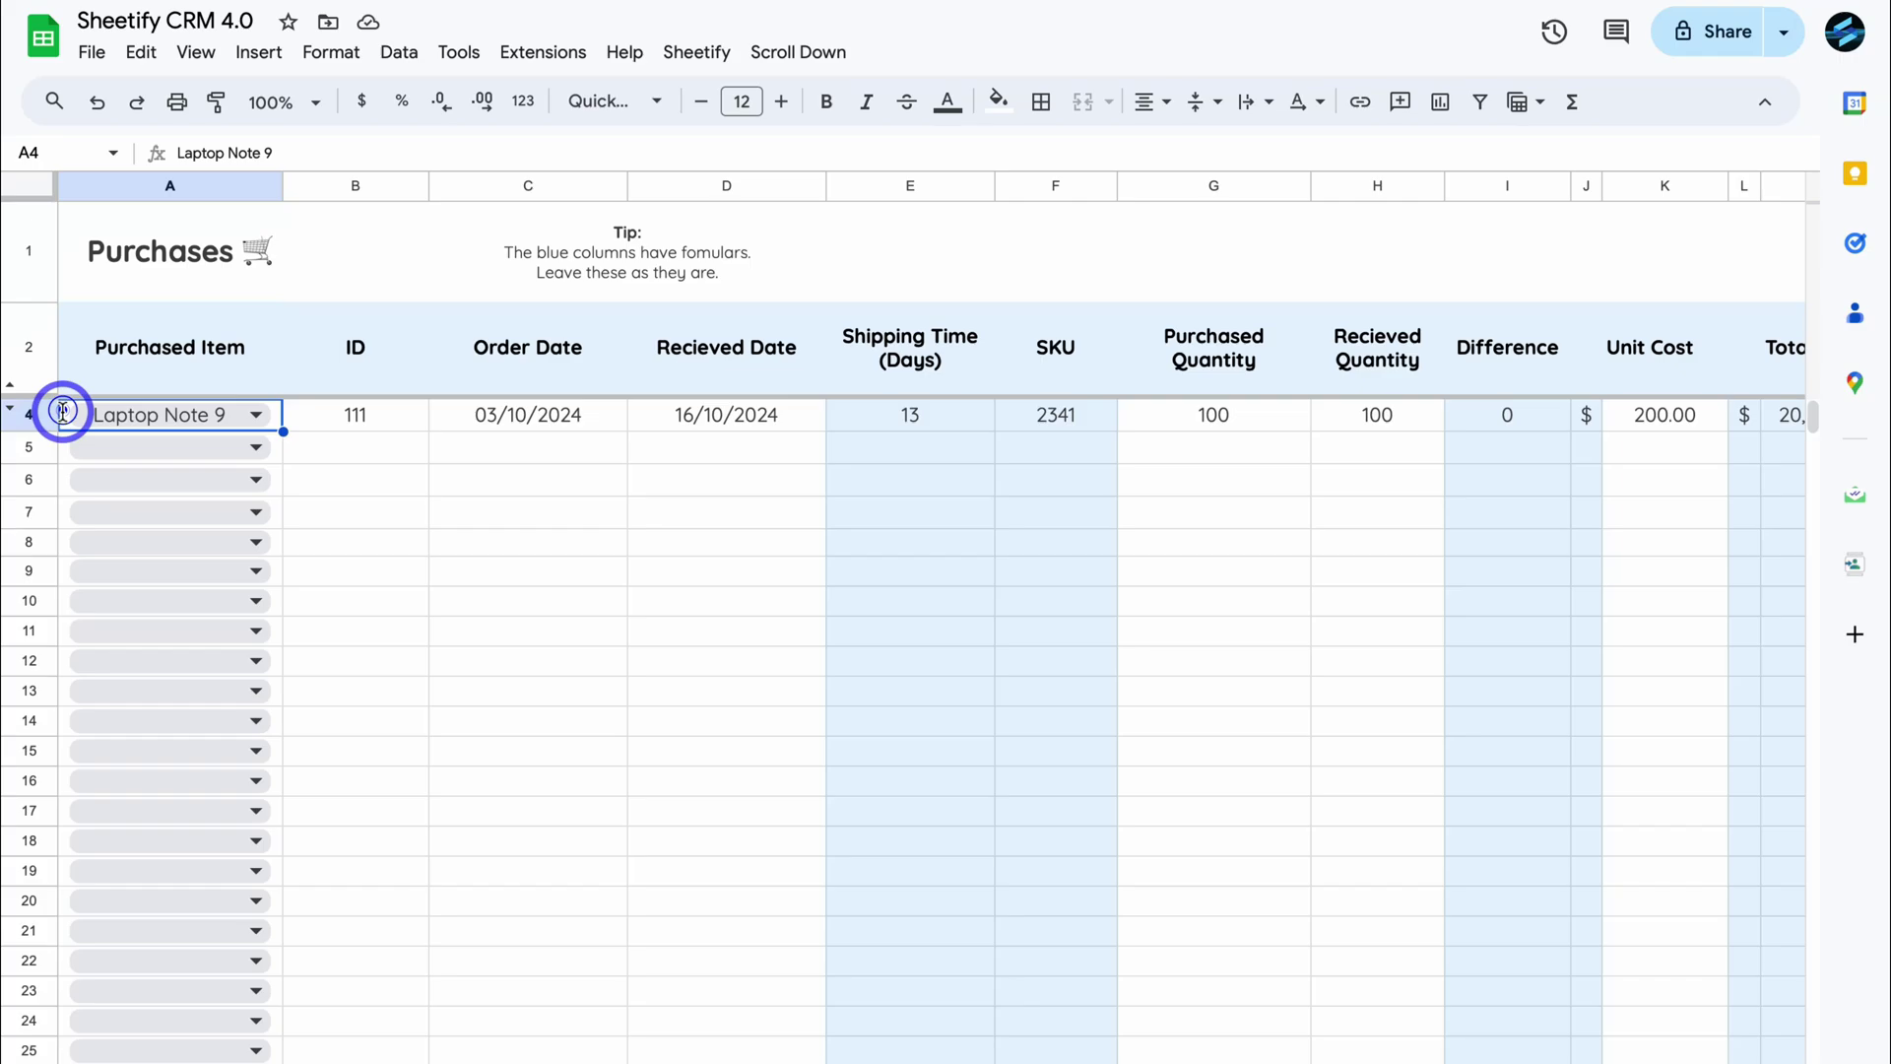
left_click_drag(63, 413, 741, 692)
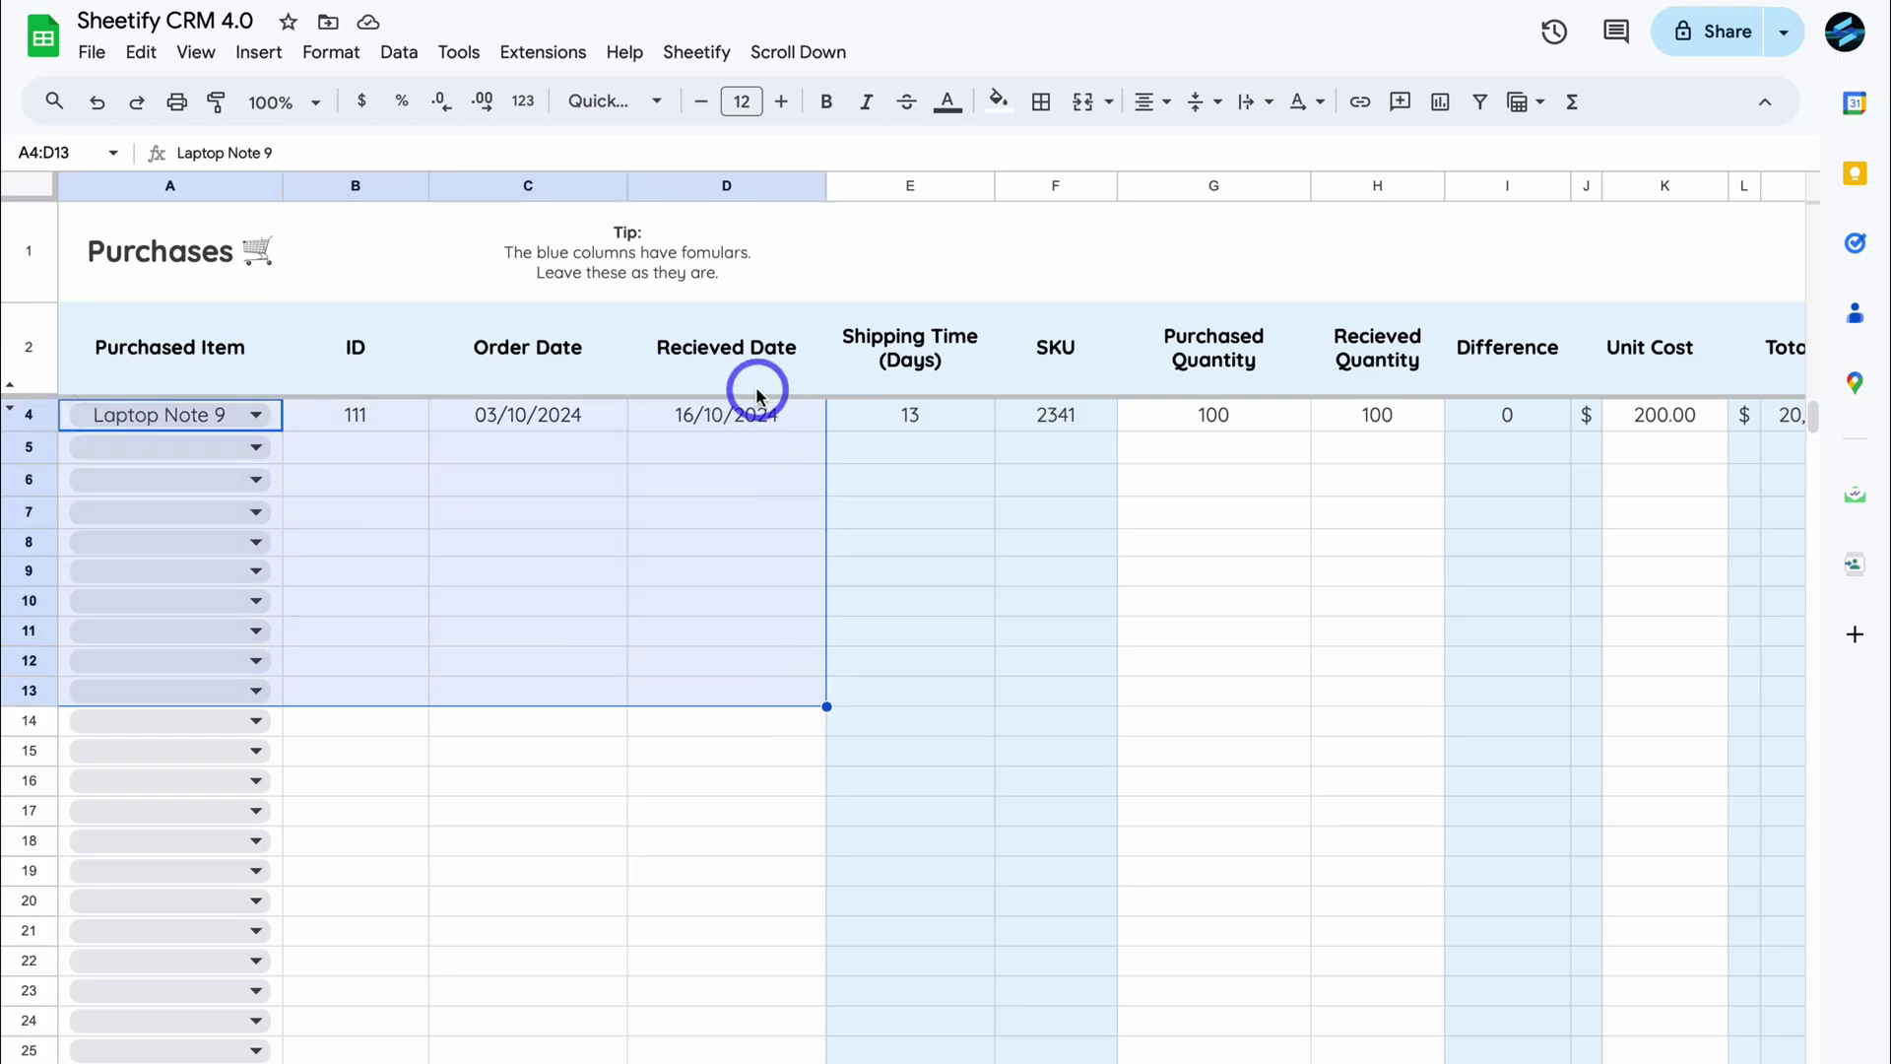
right_click(724, 481)
left_click(806, 367)
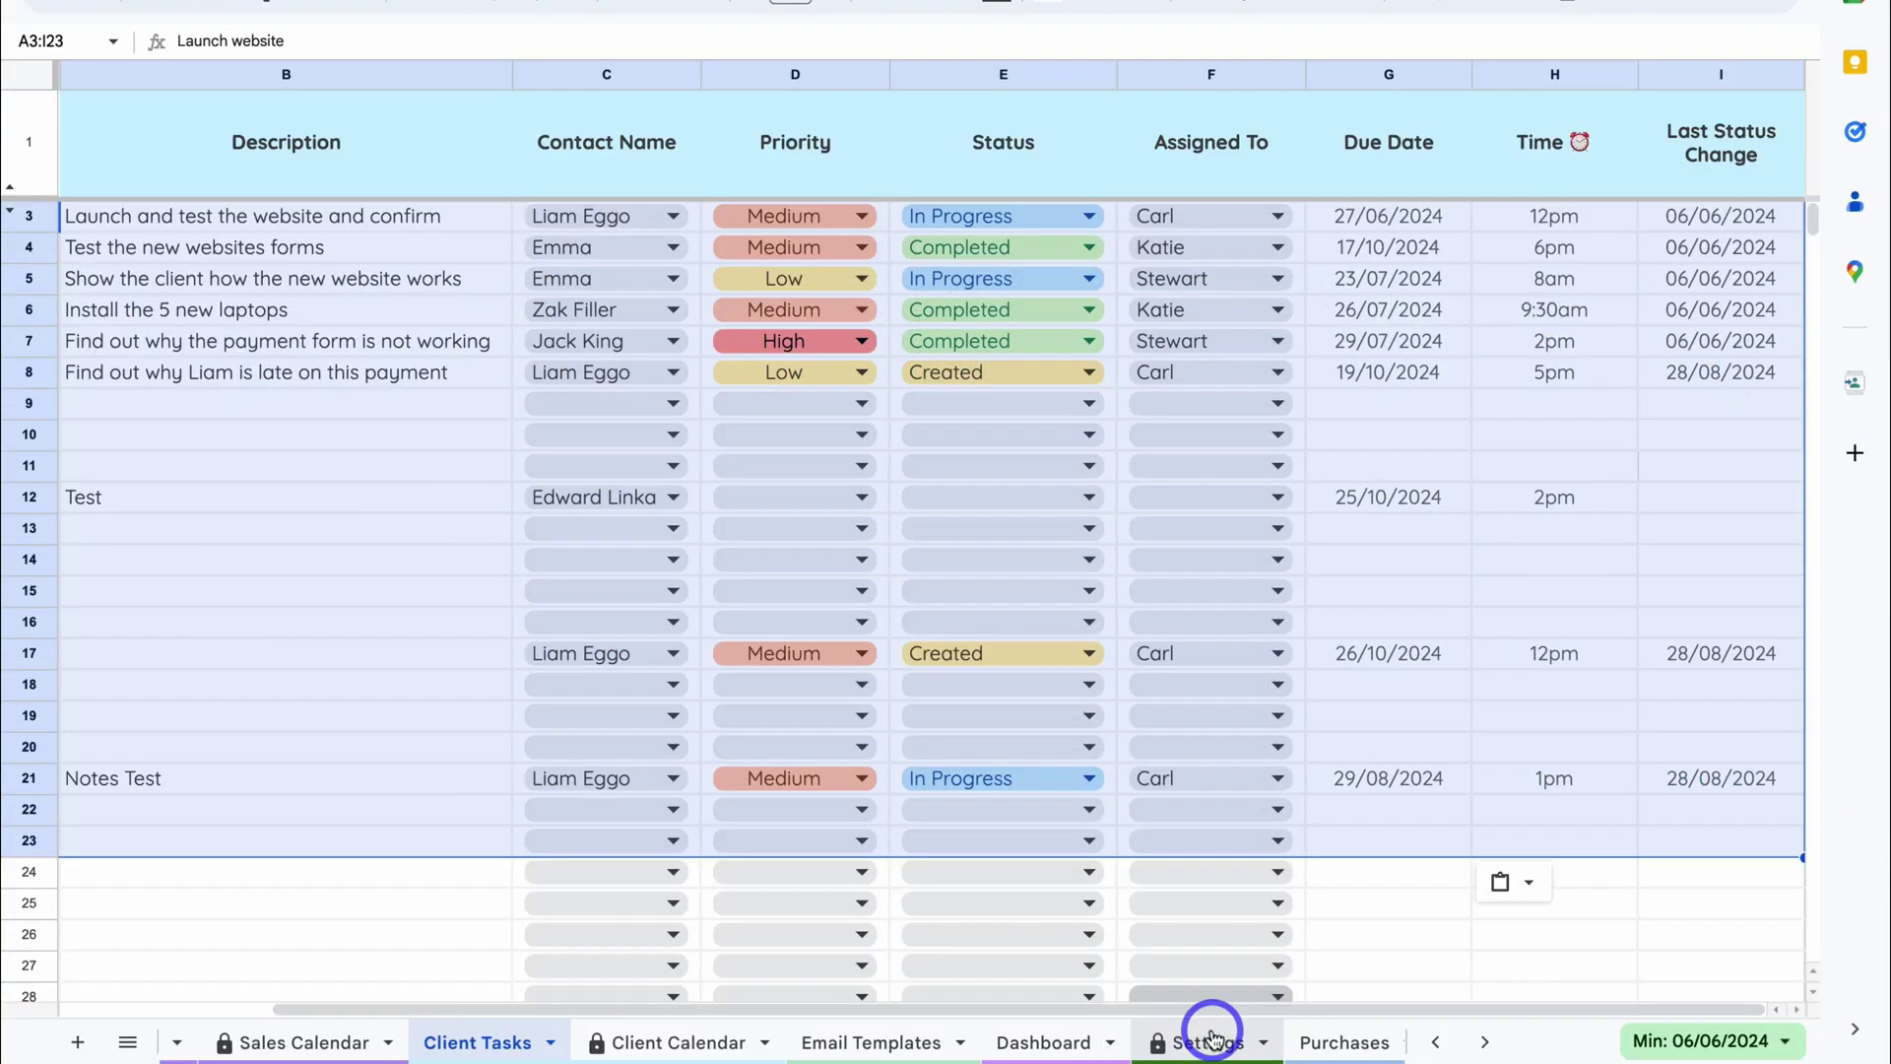
Paste them as values only at A4 of CRM 4.5's Purchases sheet.
scroll(1206, 1026, "down", 2)
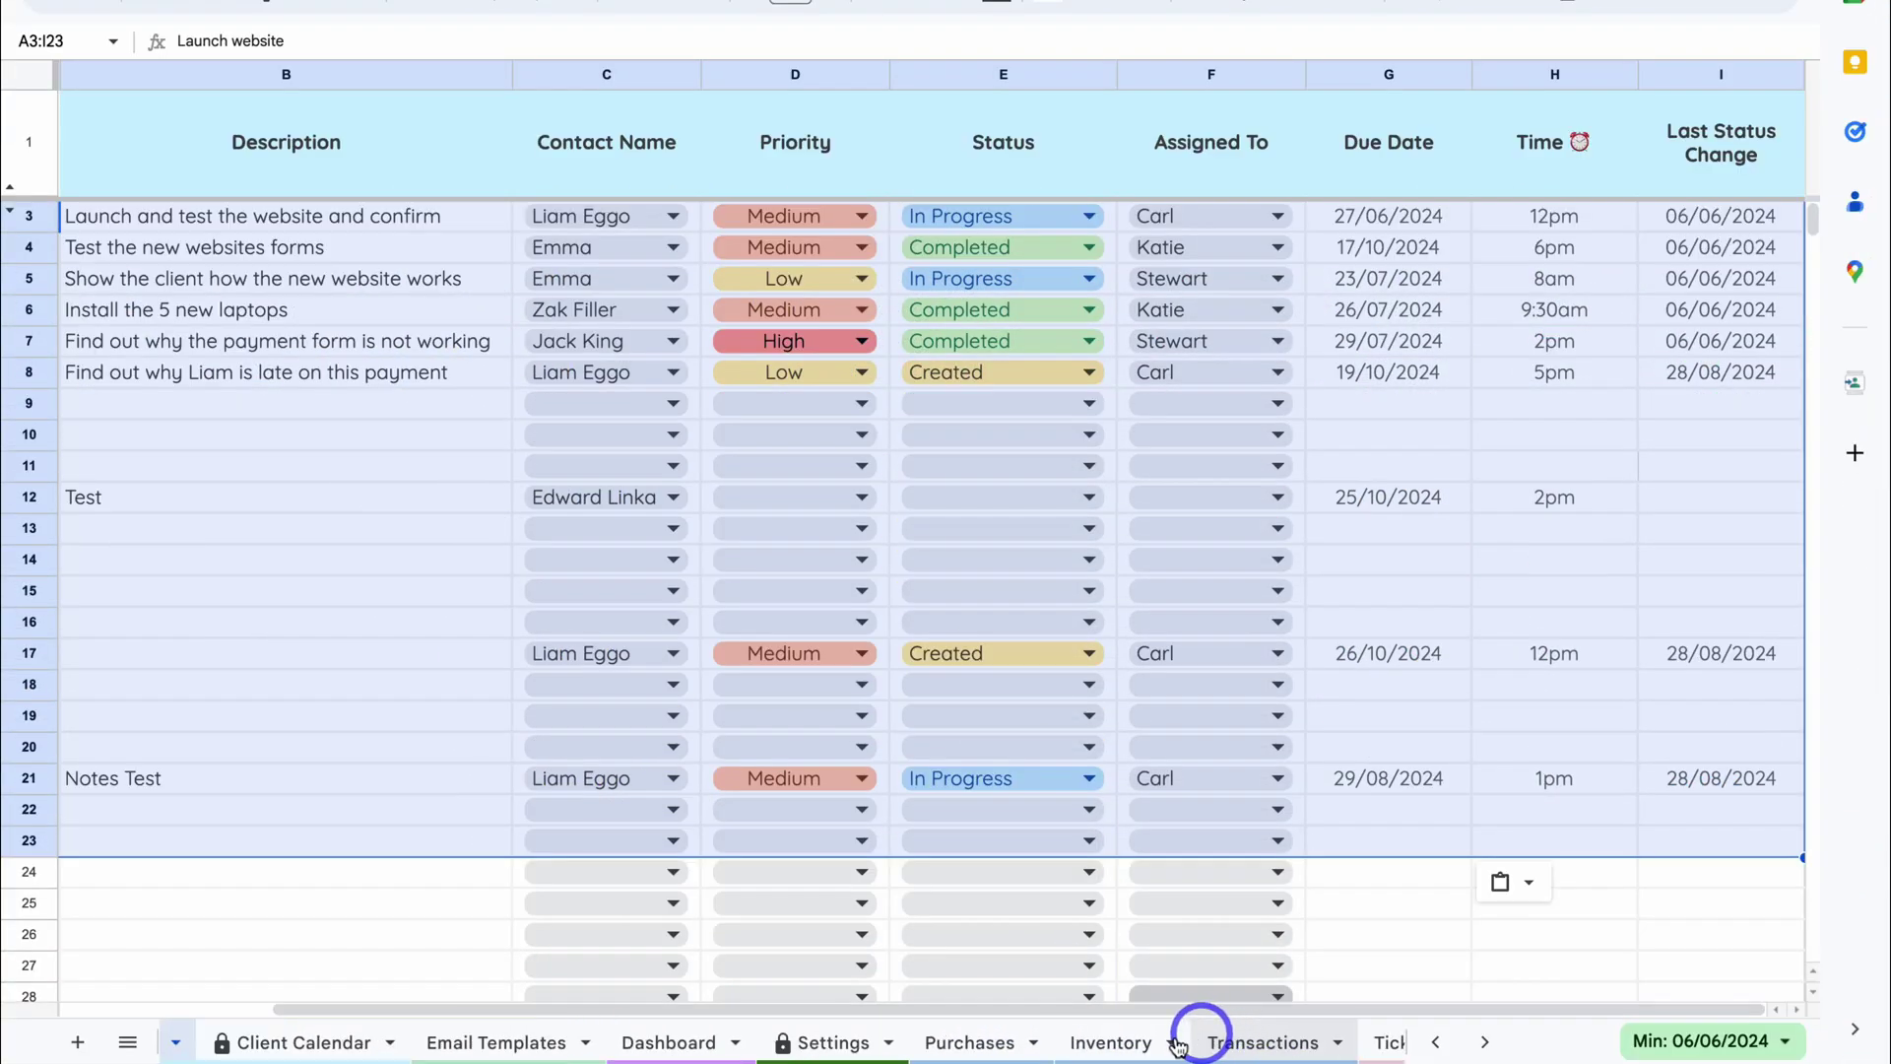
left_click(971, 1034)
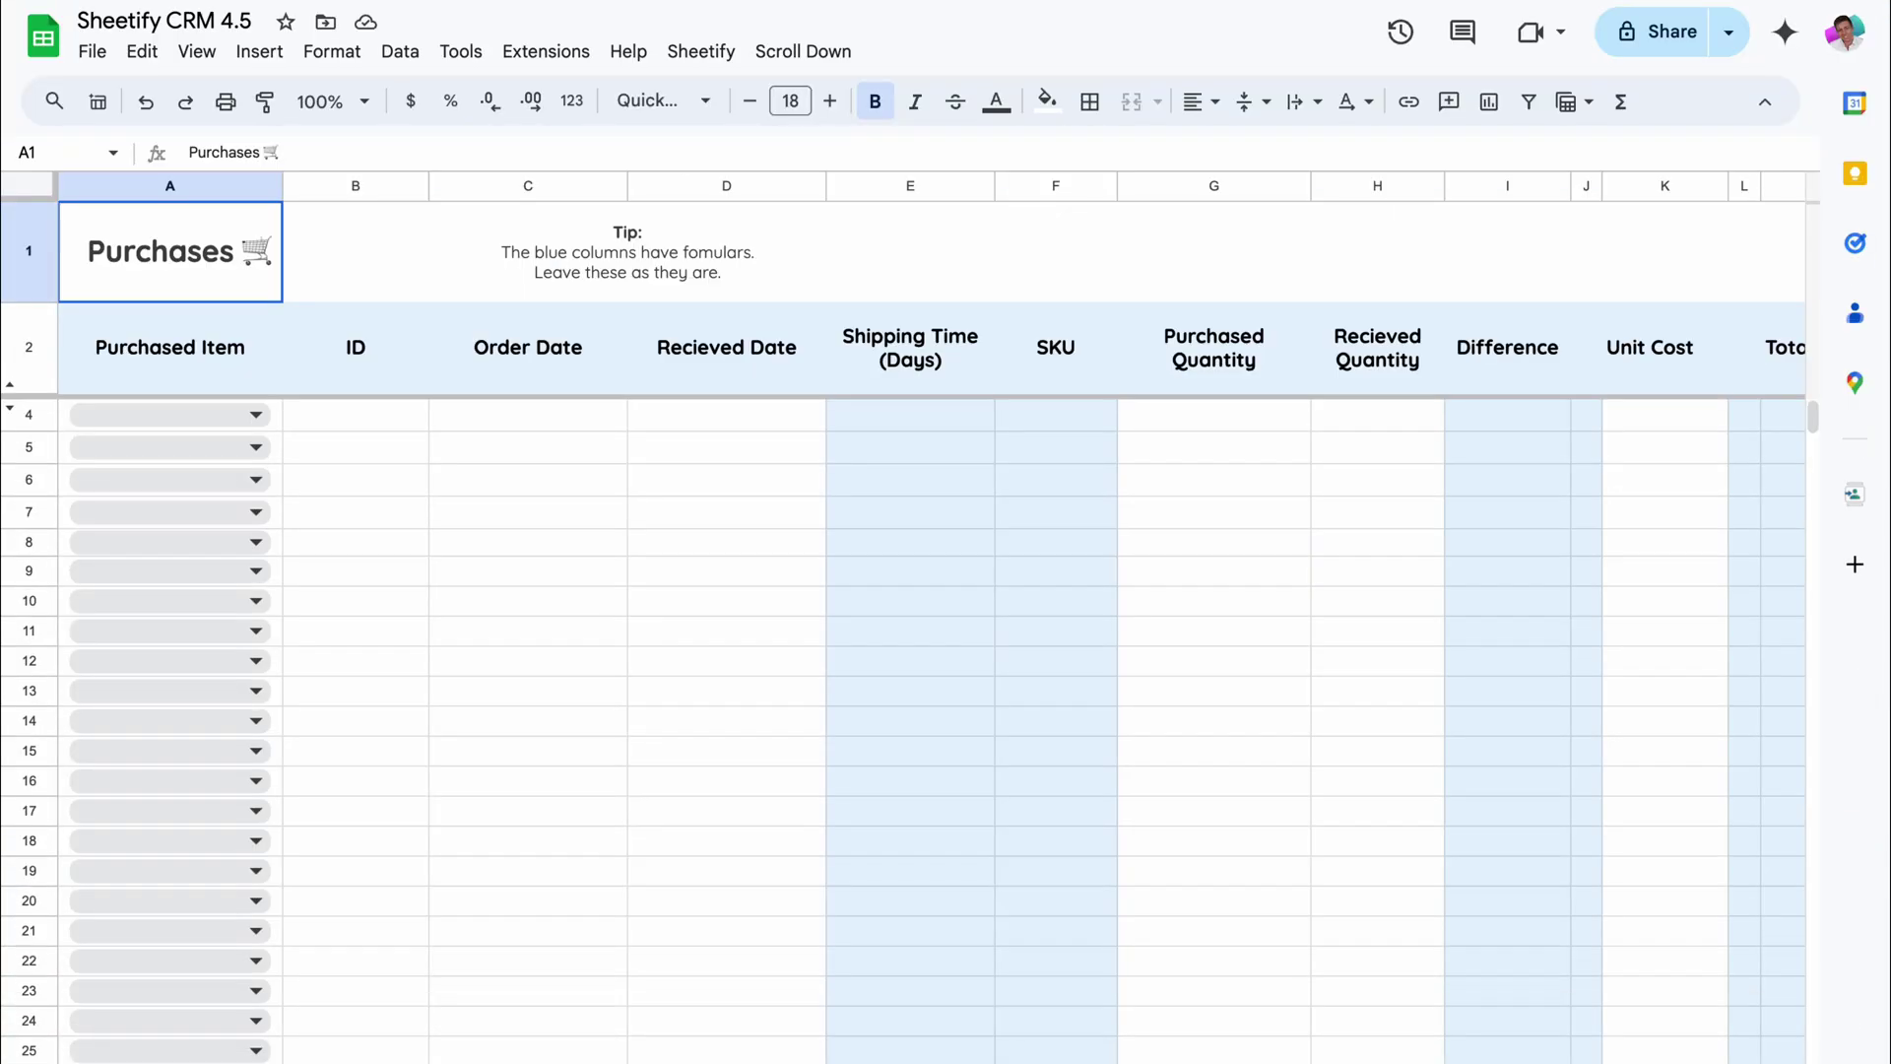
left_click(65, 414)
right_click(65, 413)
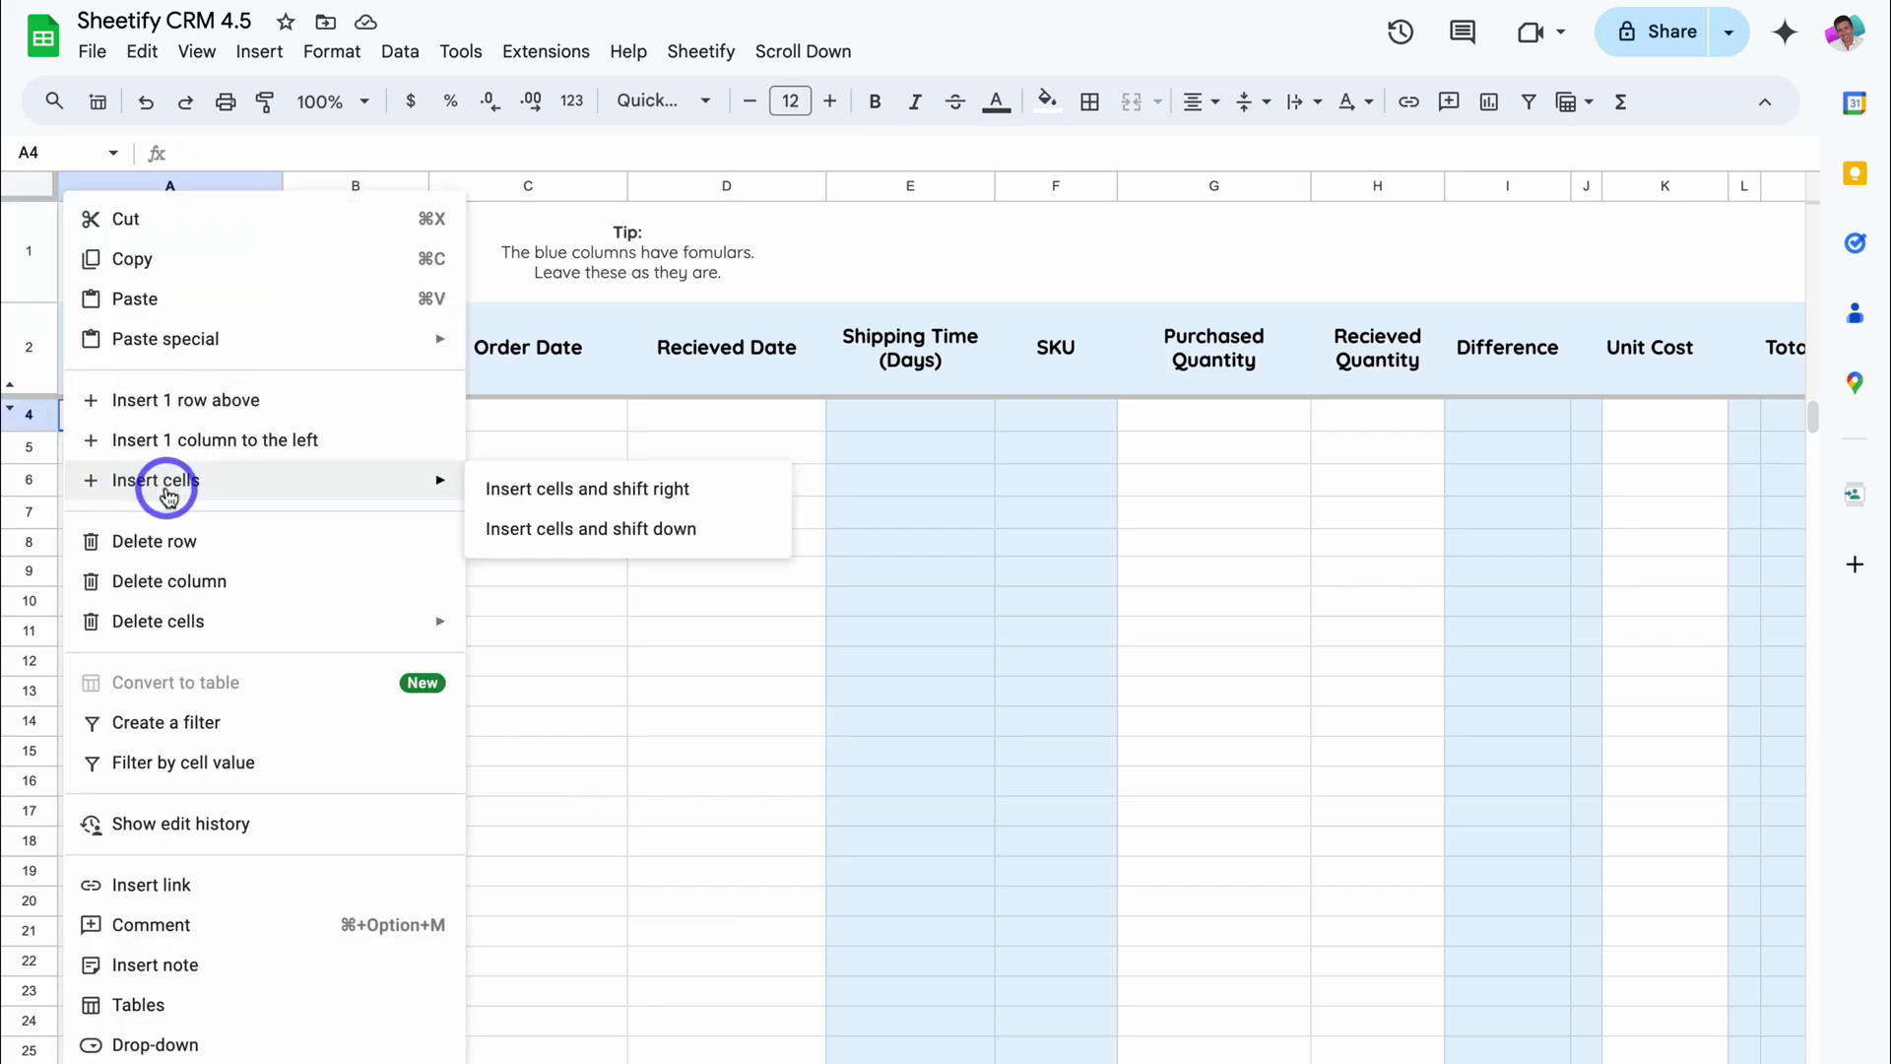
mouse_move(177, 329)
left_click(621, 347)
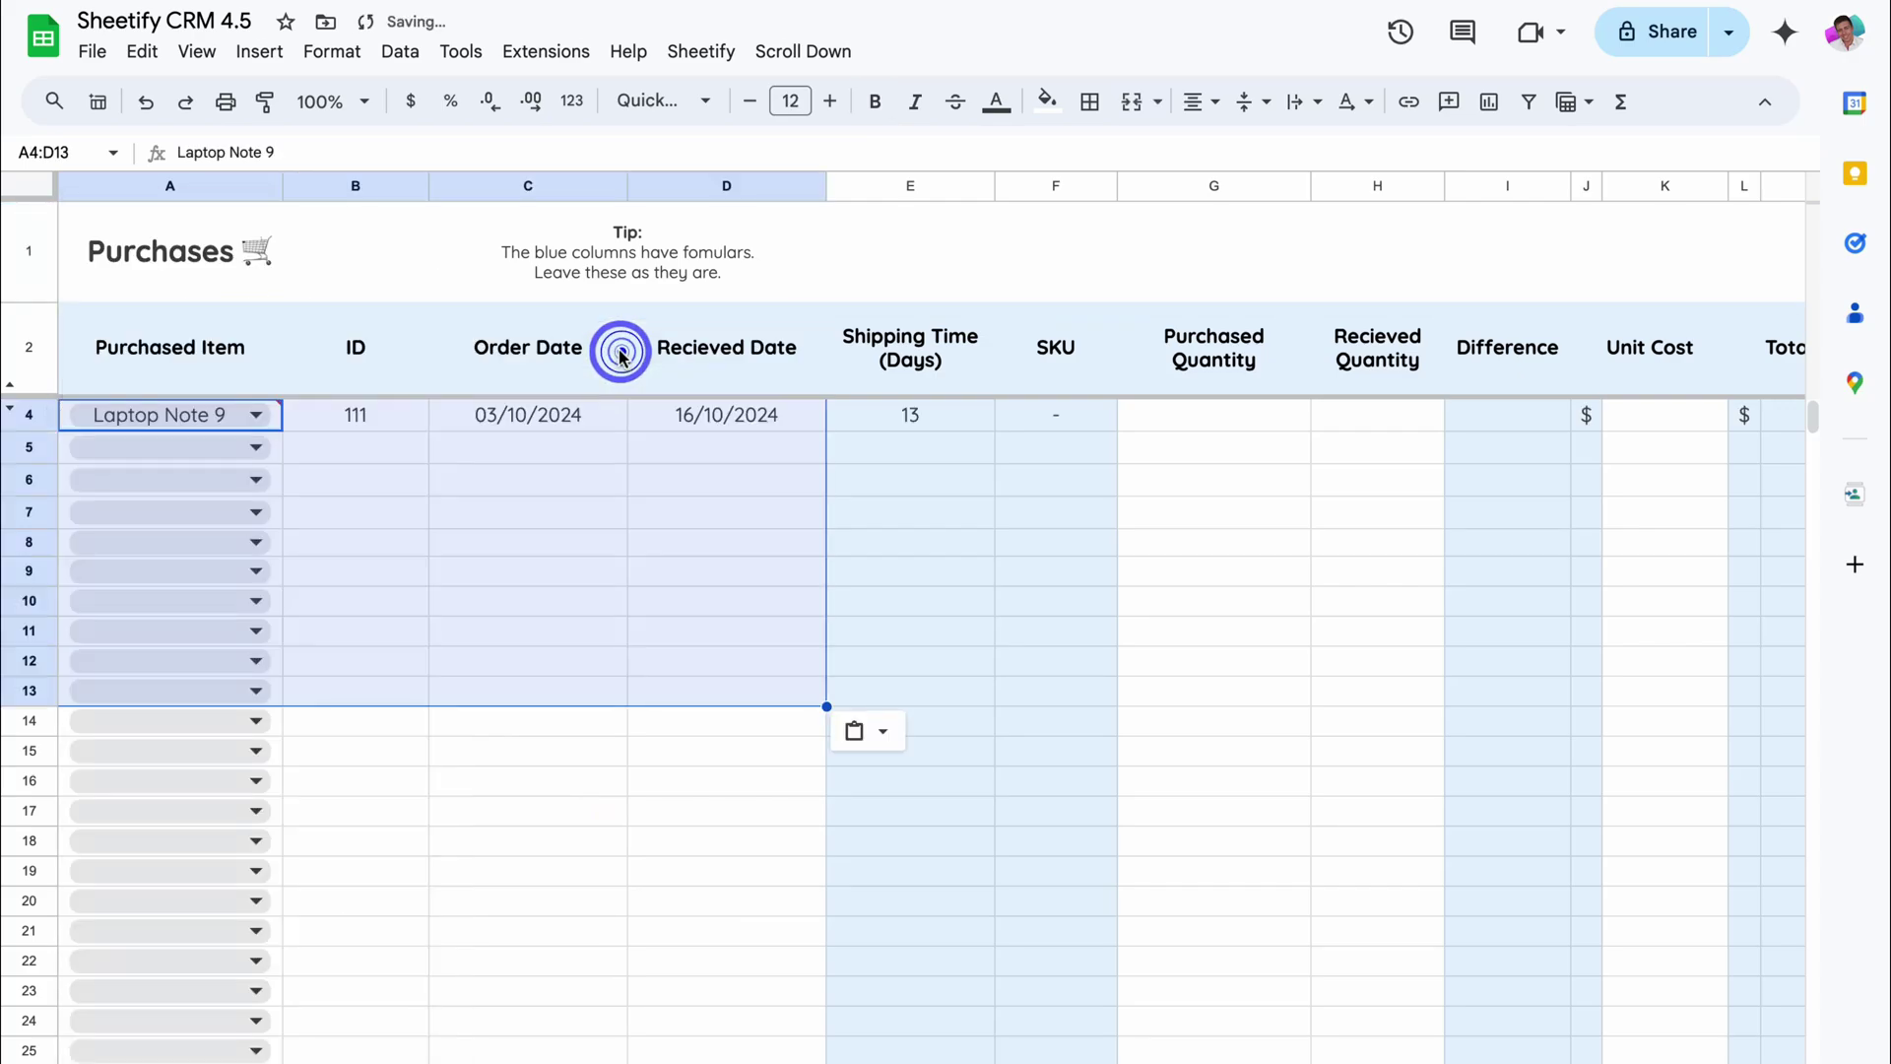
left_click(641, 696)
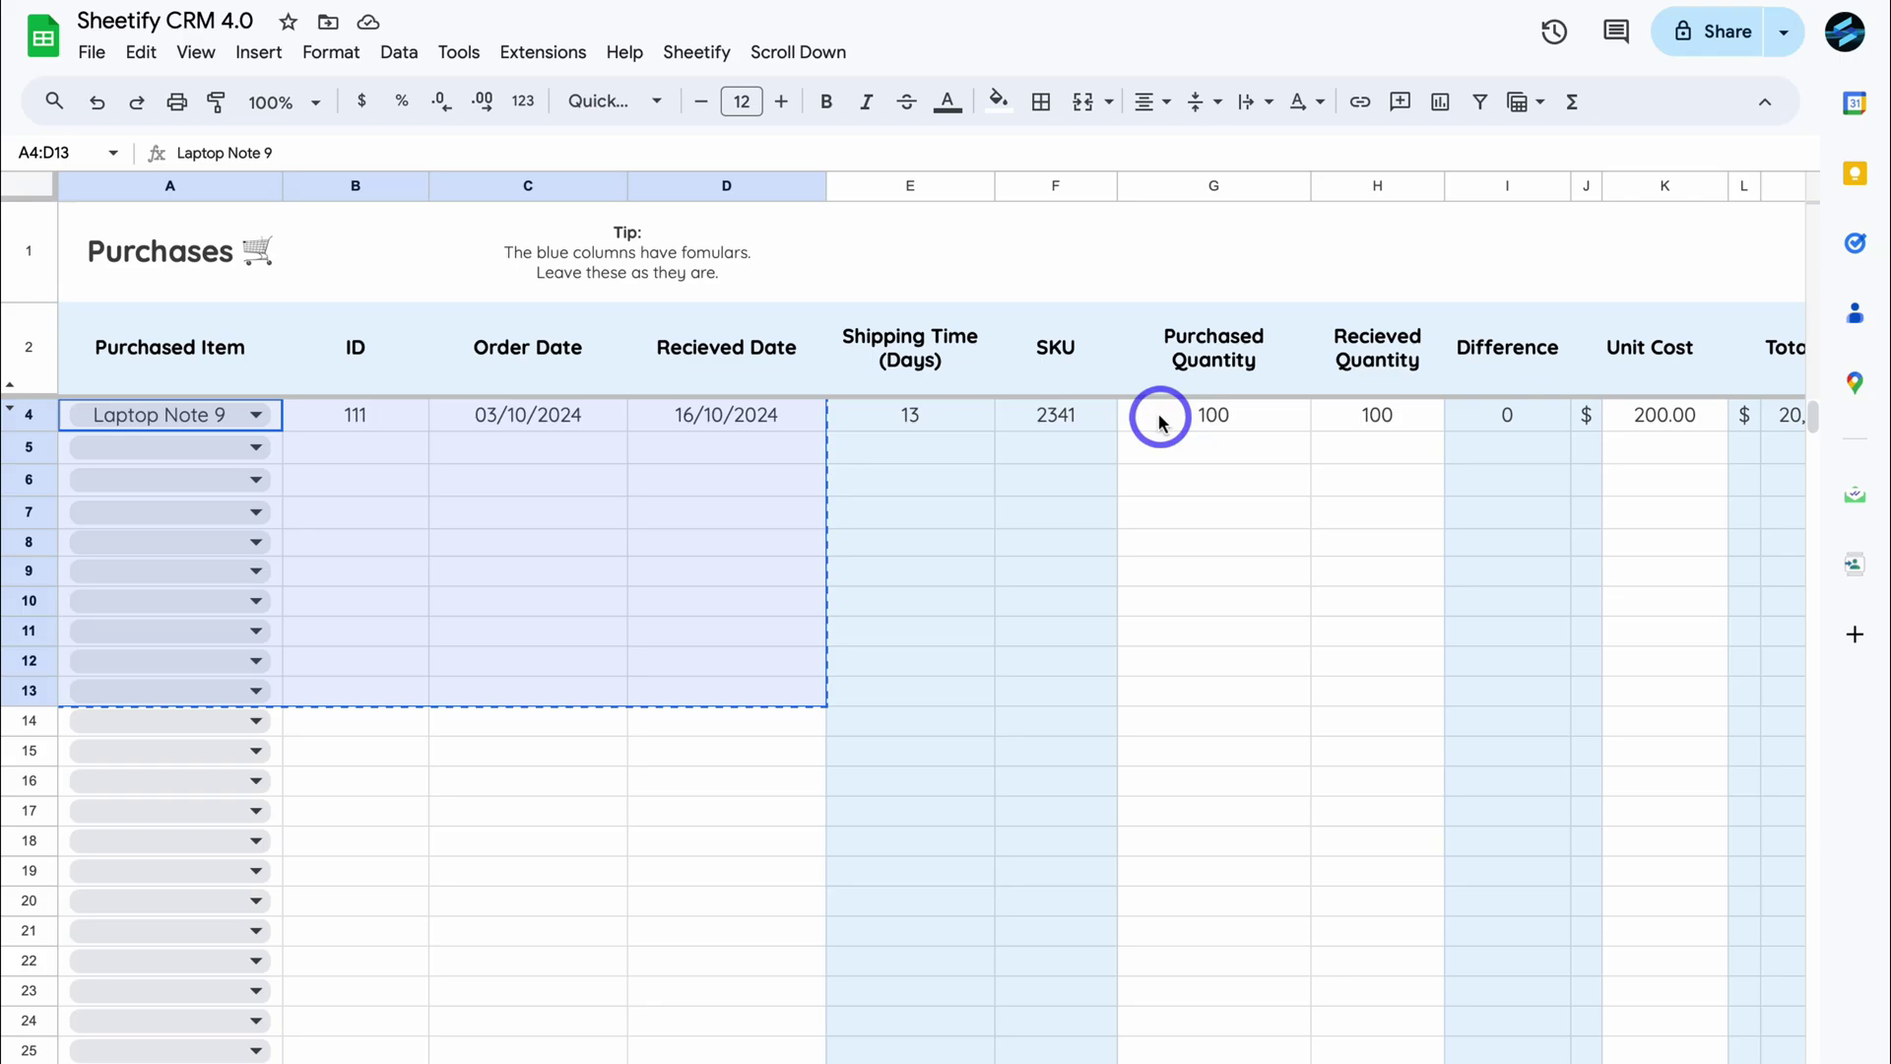
Copy the quantity cells G4:H13 and paste them as values at G4 in CRM 4.5.
left_click_drag(1150, 413, 1355, 690)
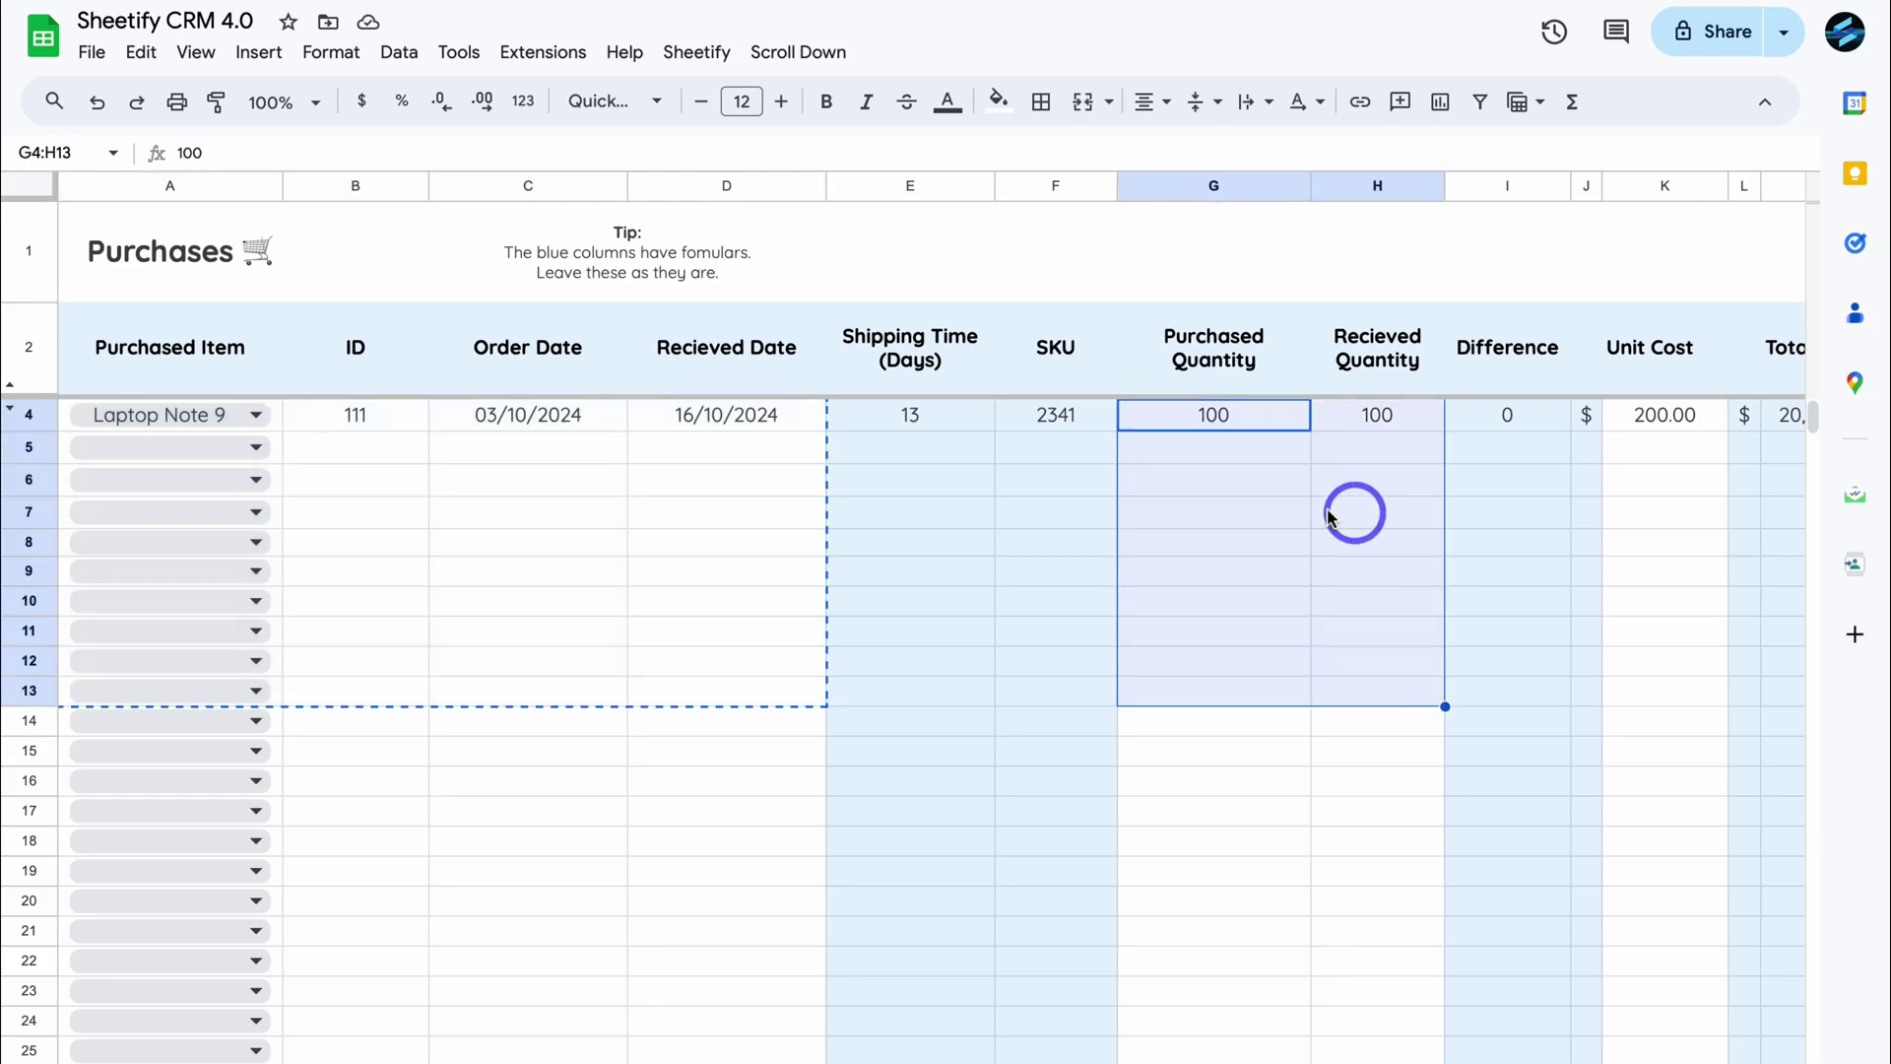
right_click(1326, 534)
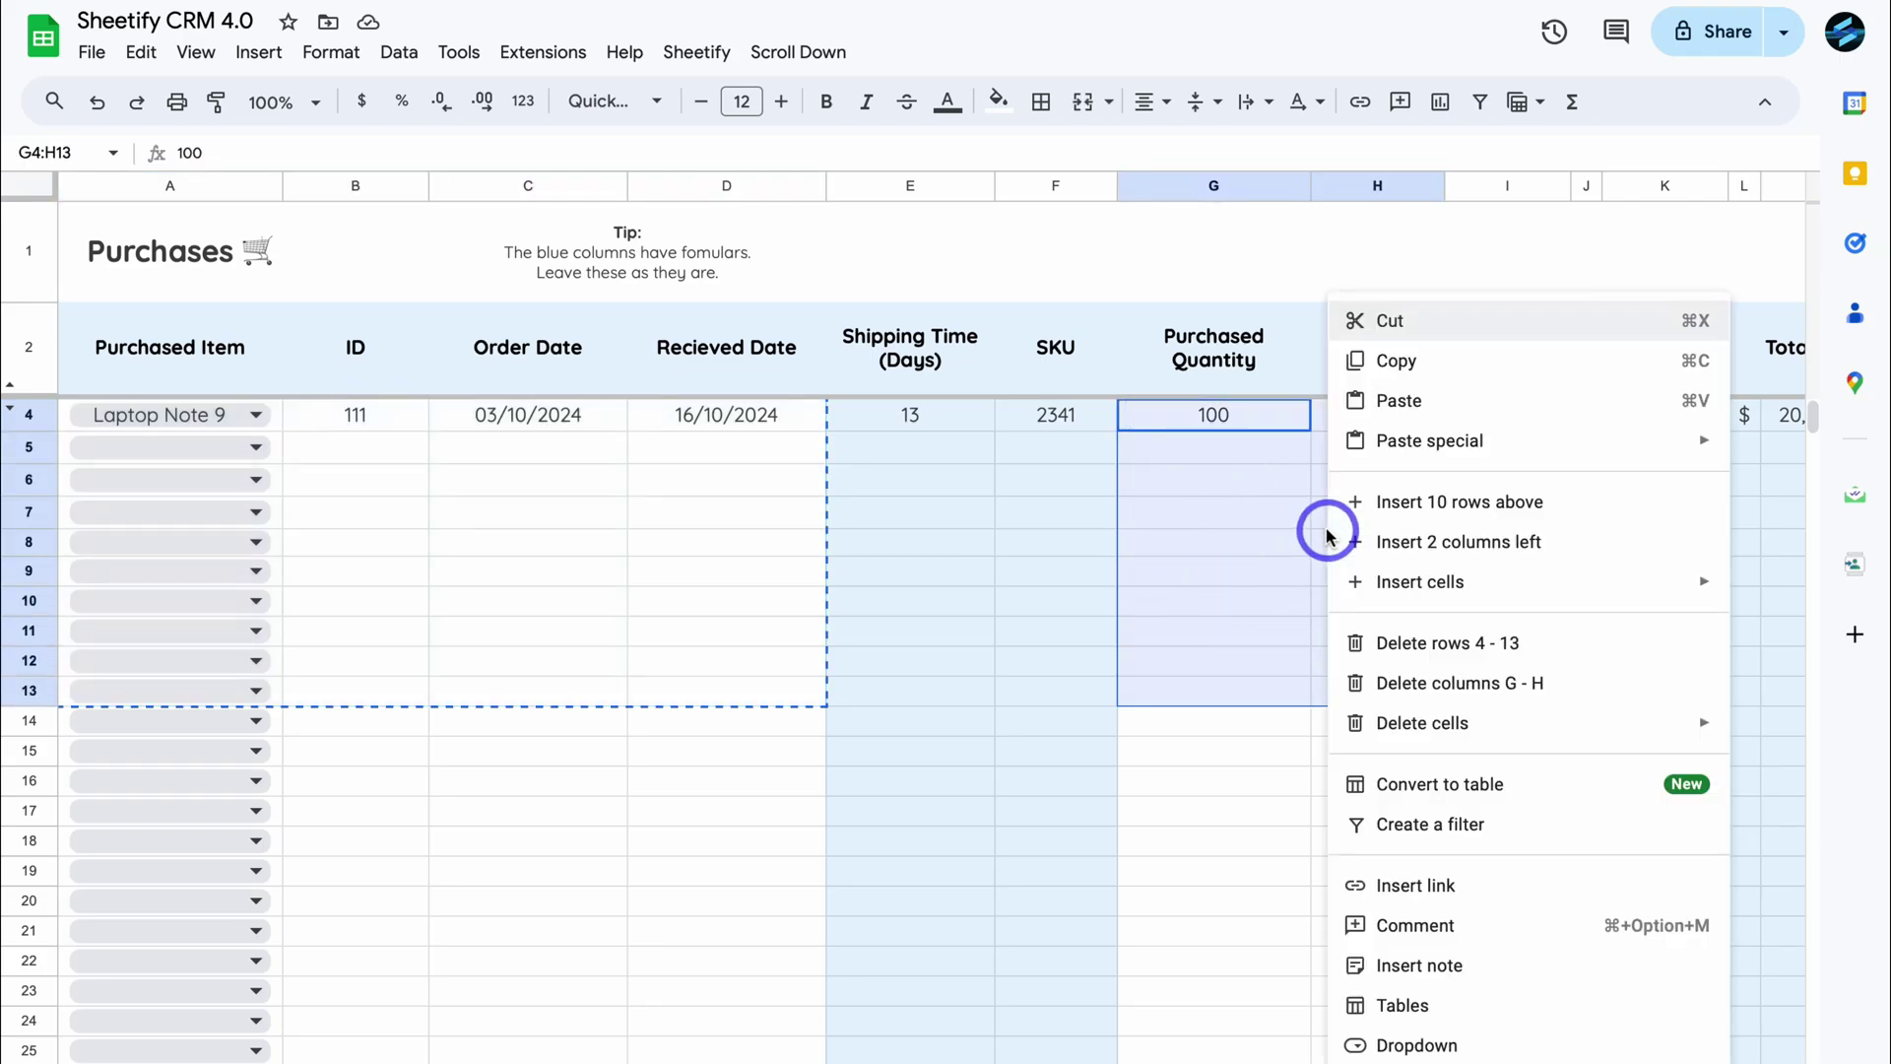
left_click(1426, 363)
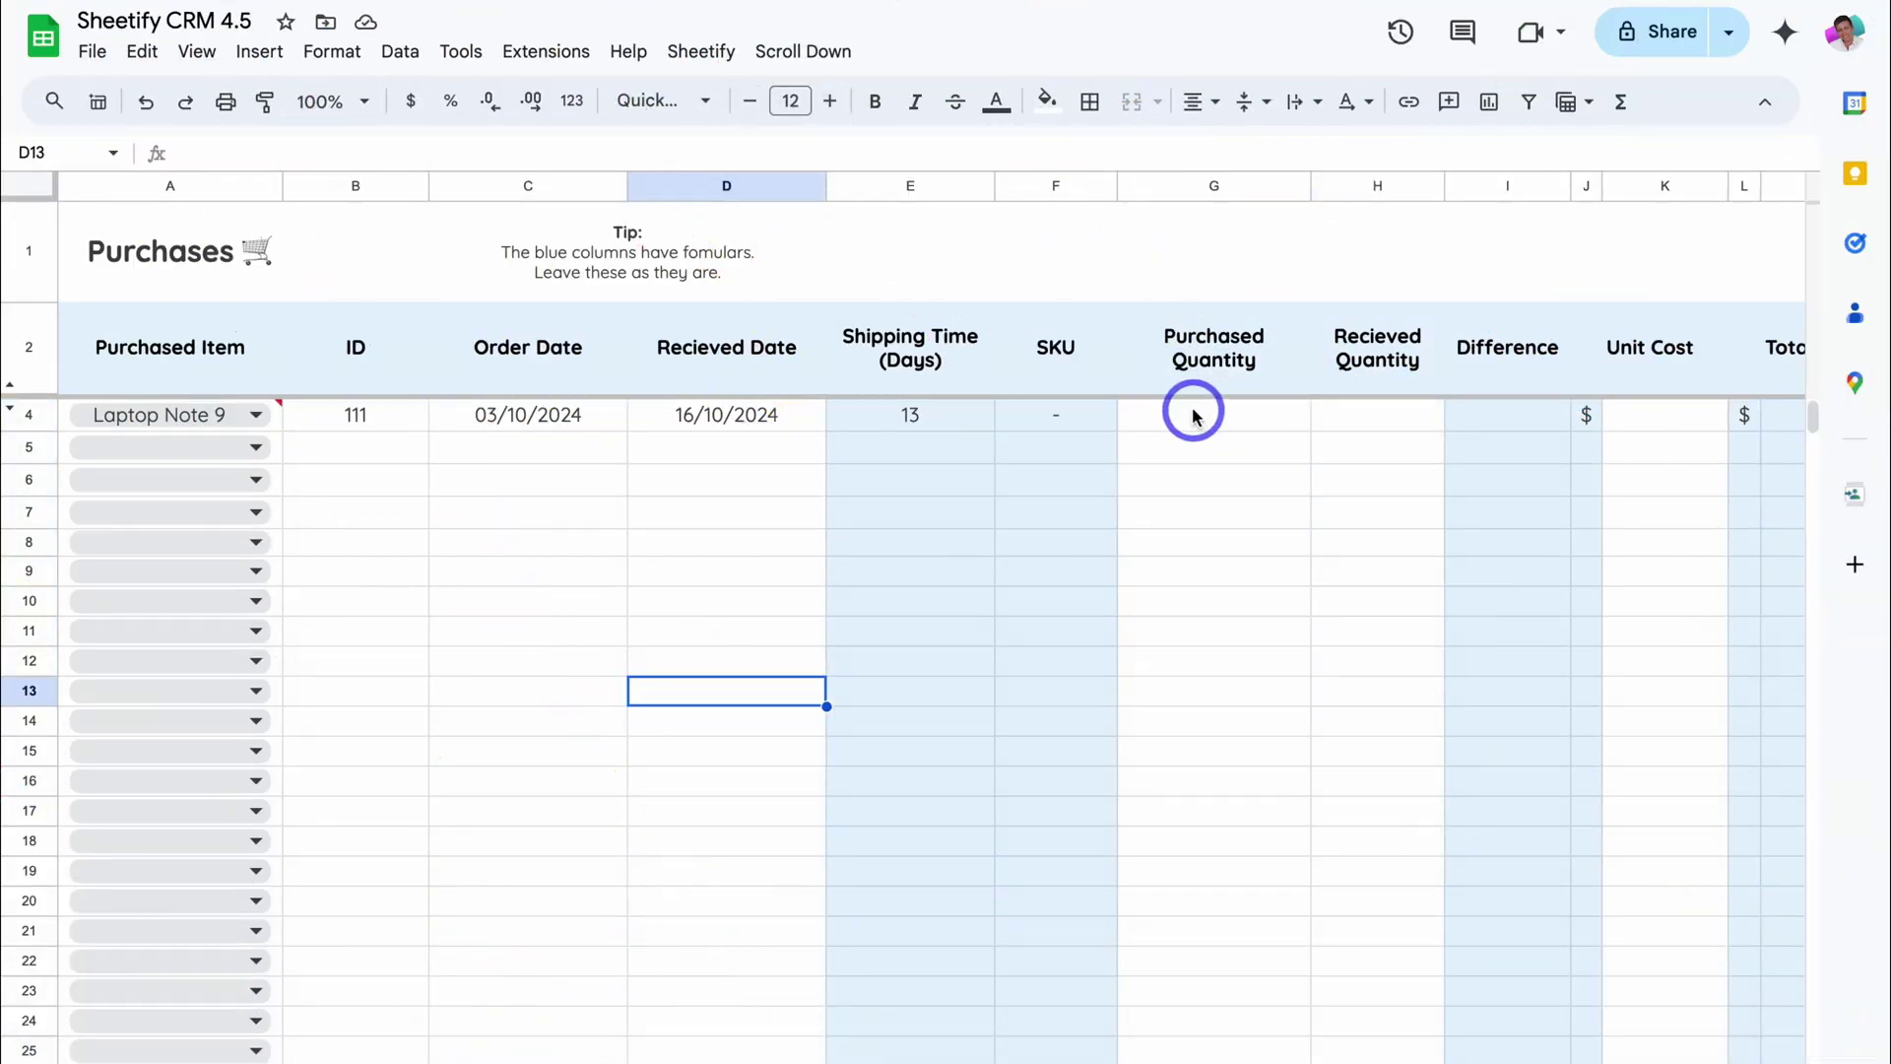
right_click(1192, 415)
mouse_move(1266, 342)
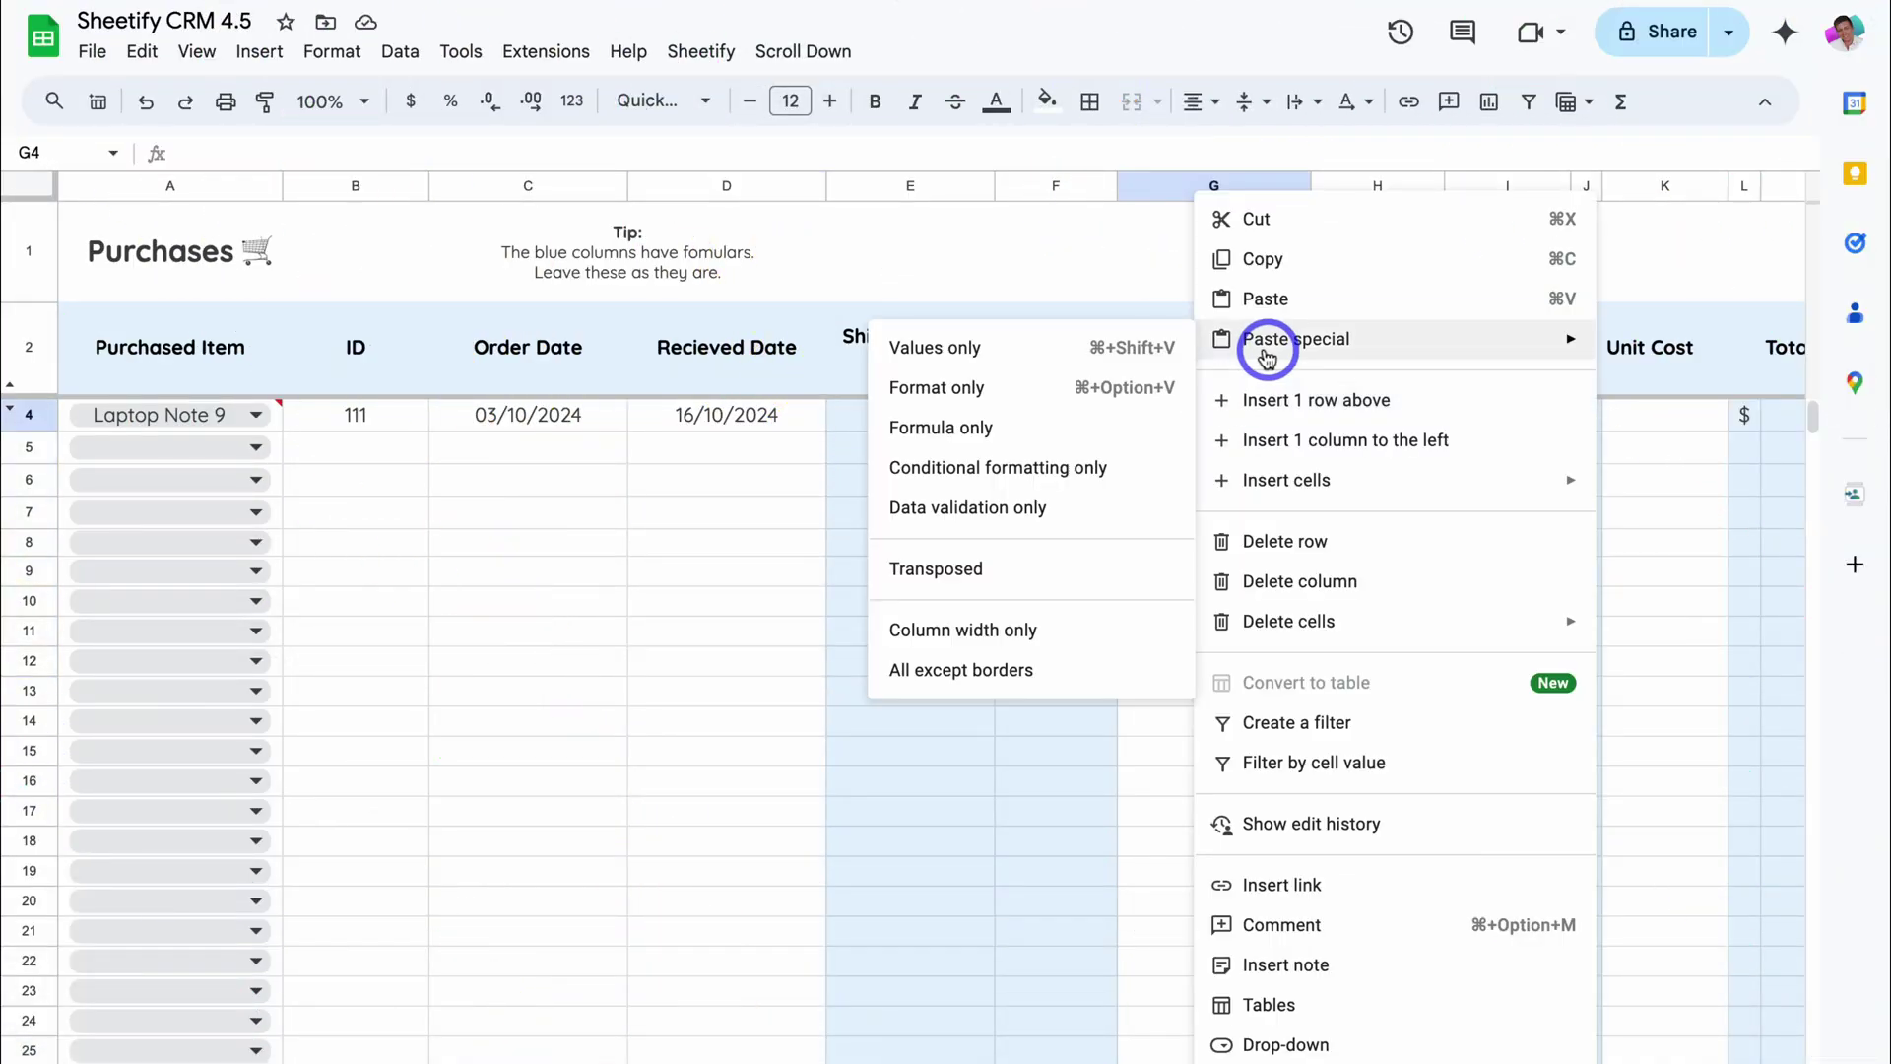
left_click(1090, 345)
scroll(1251, 567, "right", 10)
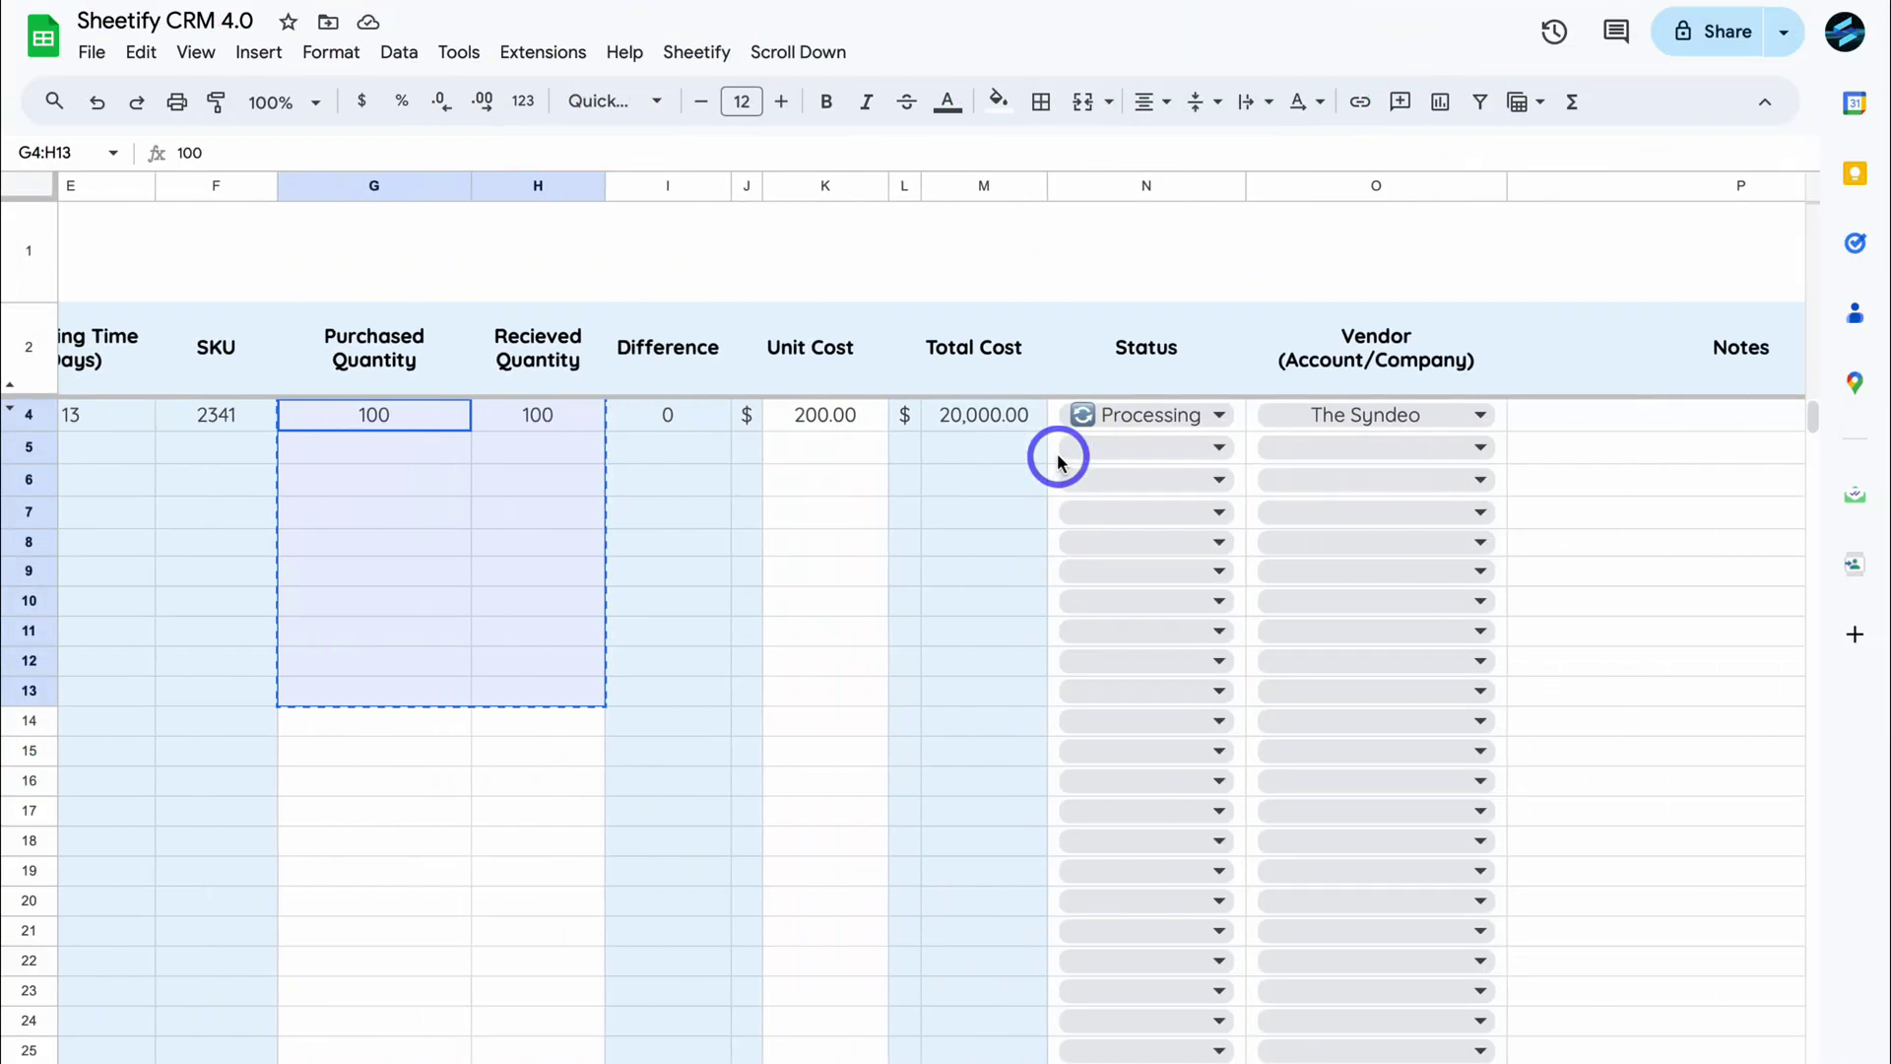
Copy the Unit Cost cells K4:K7 and paste them as values at K4.
left_click_drag(836, 414, 818, 507)
right_click(832, 482)
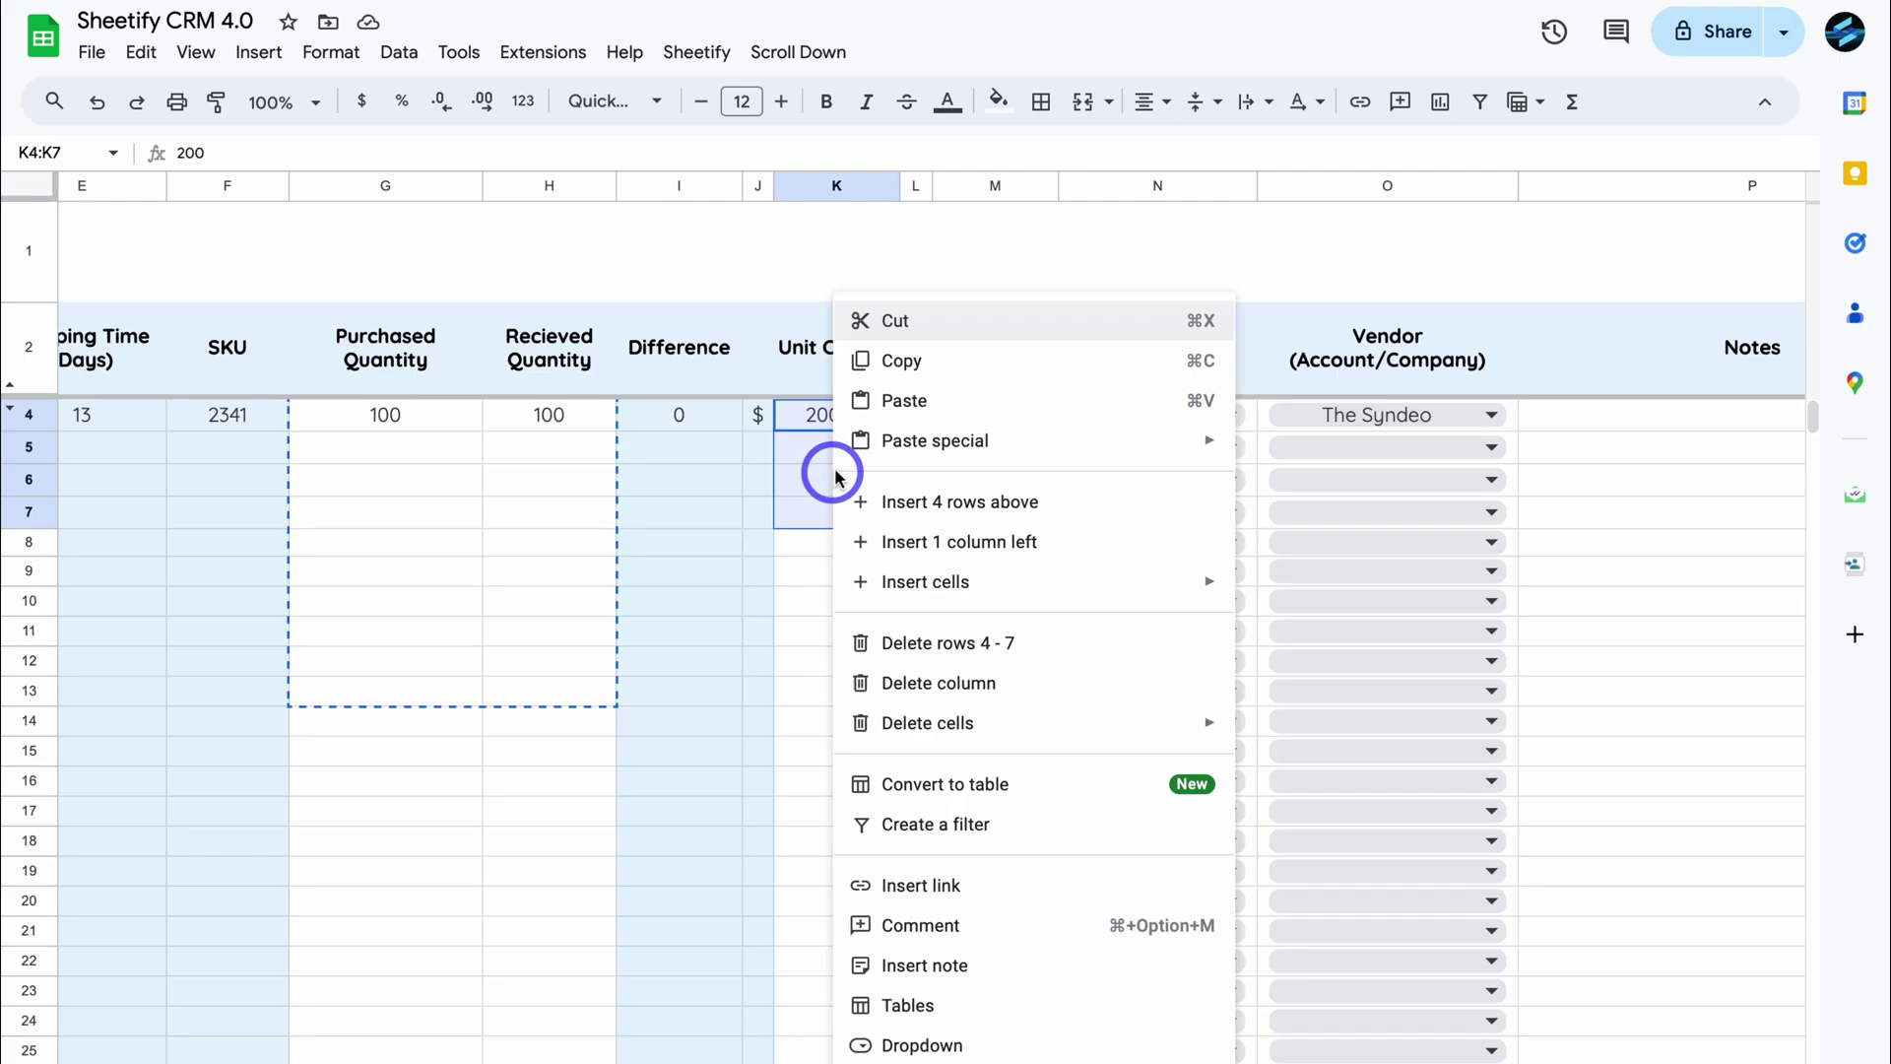
left_click(915, 366)
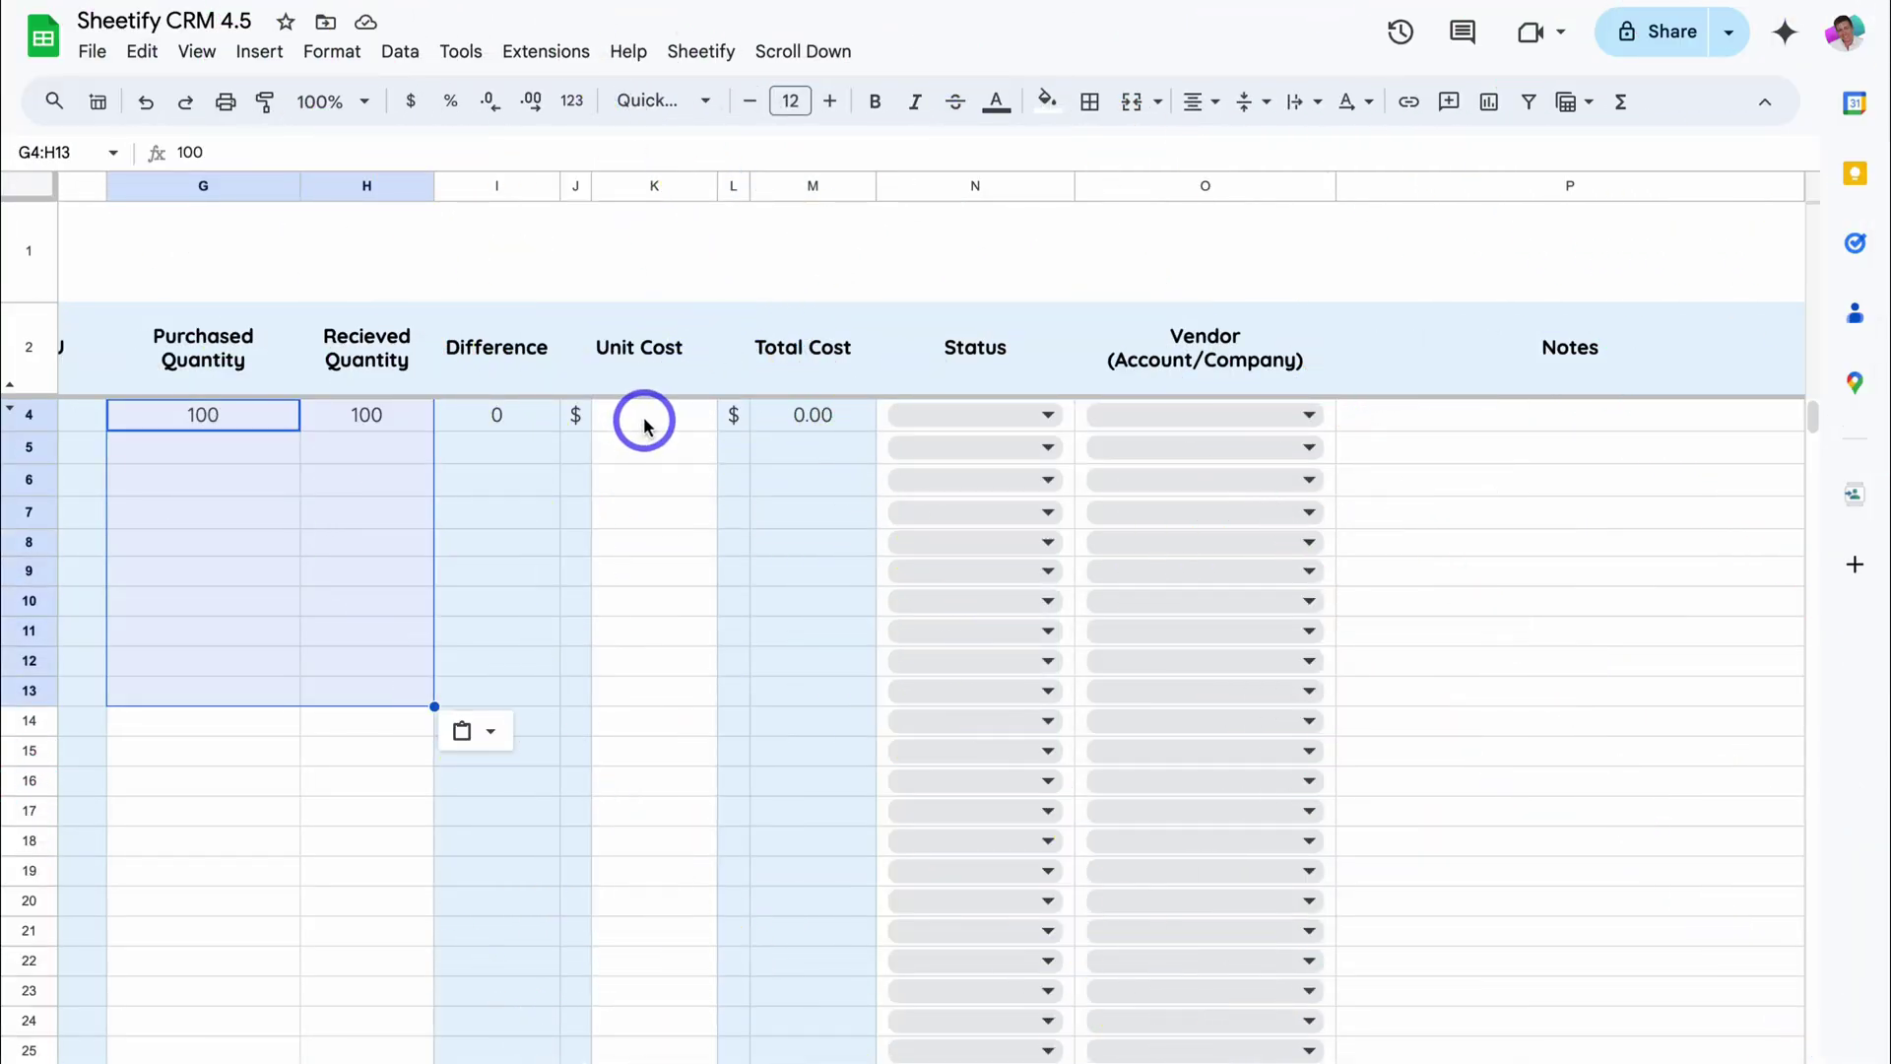
right_click(642, 422)
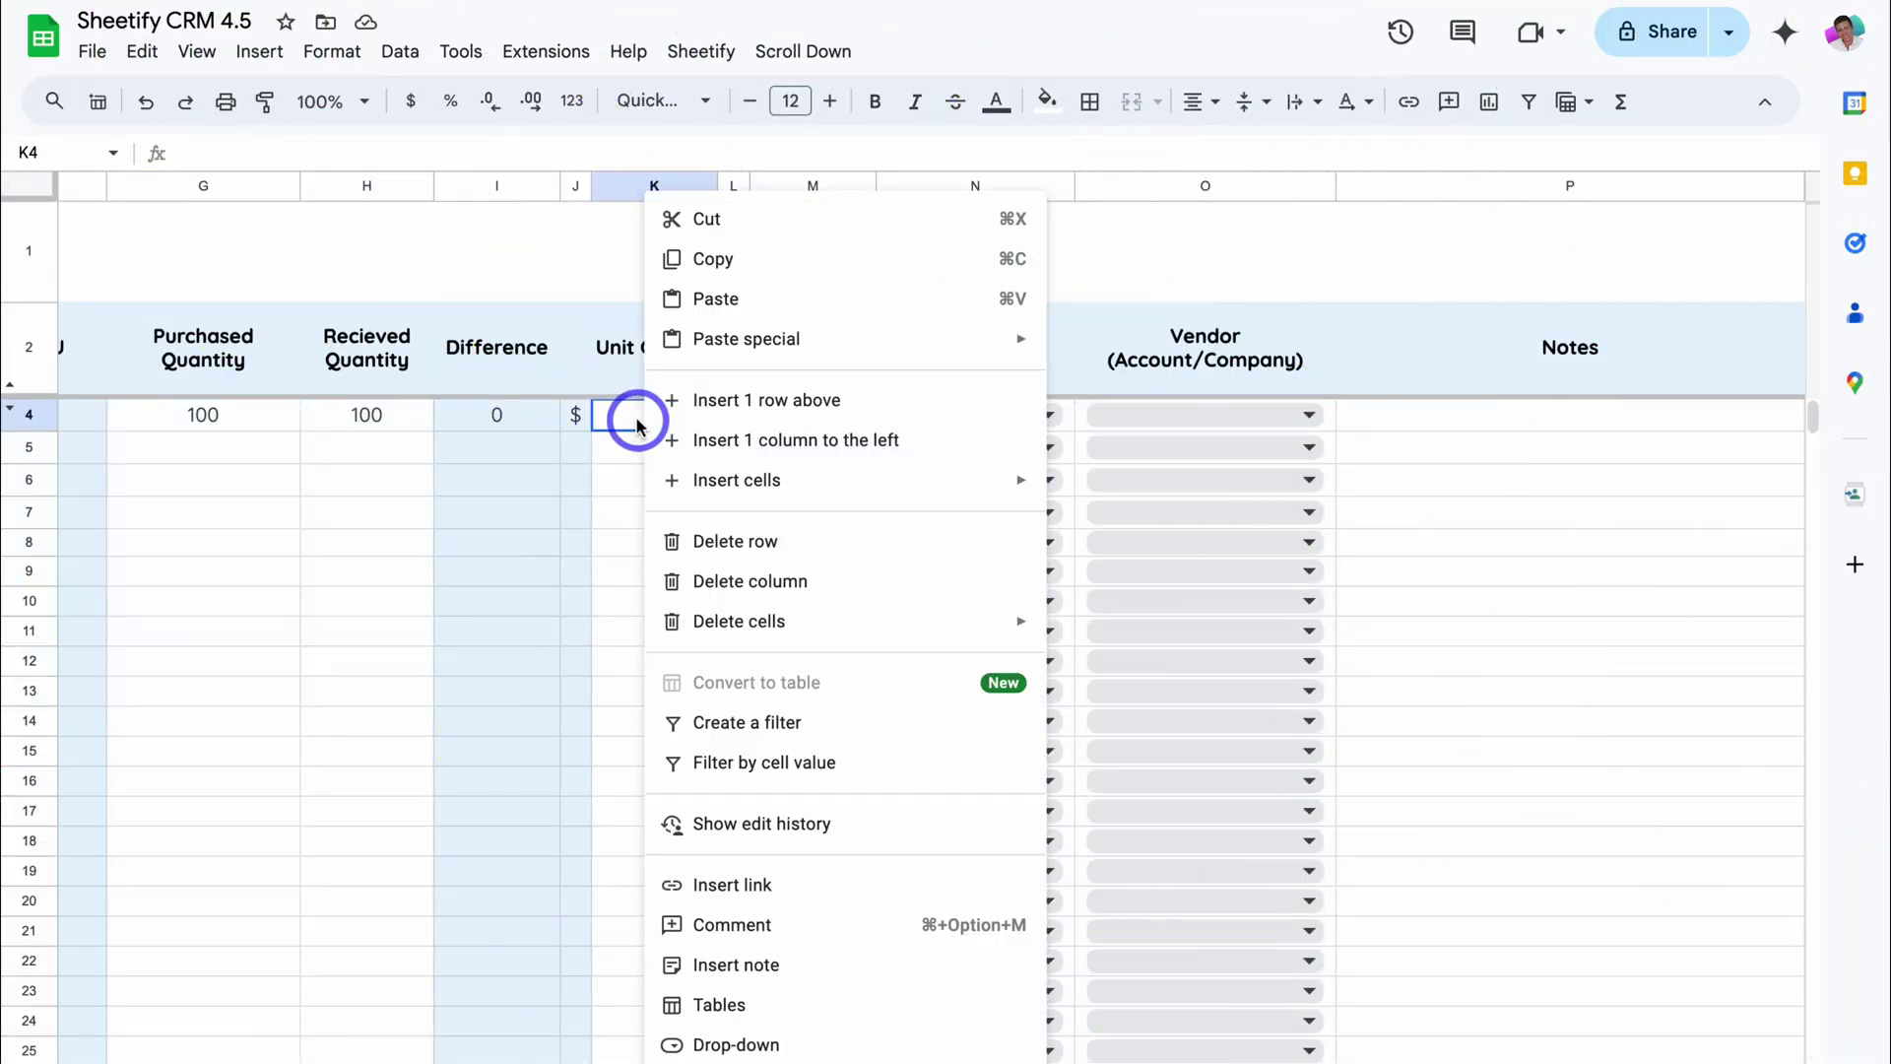
mouse_move(730, 342)
left_click(1093, 349)
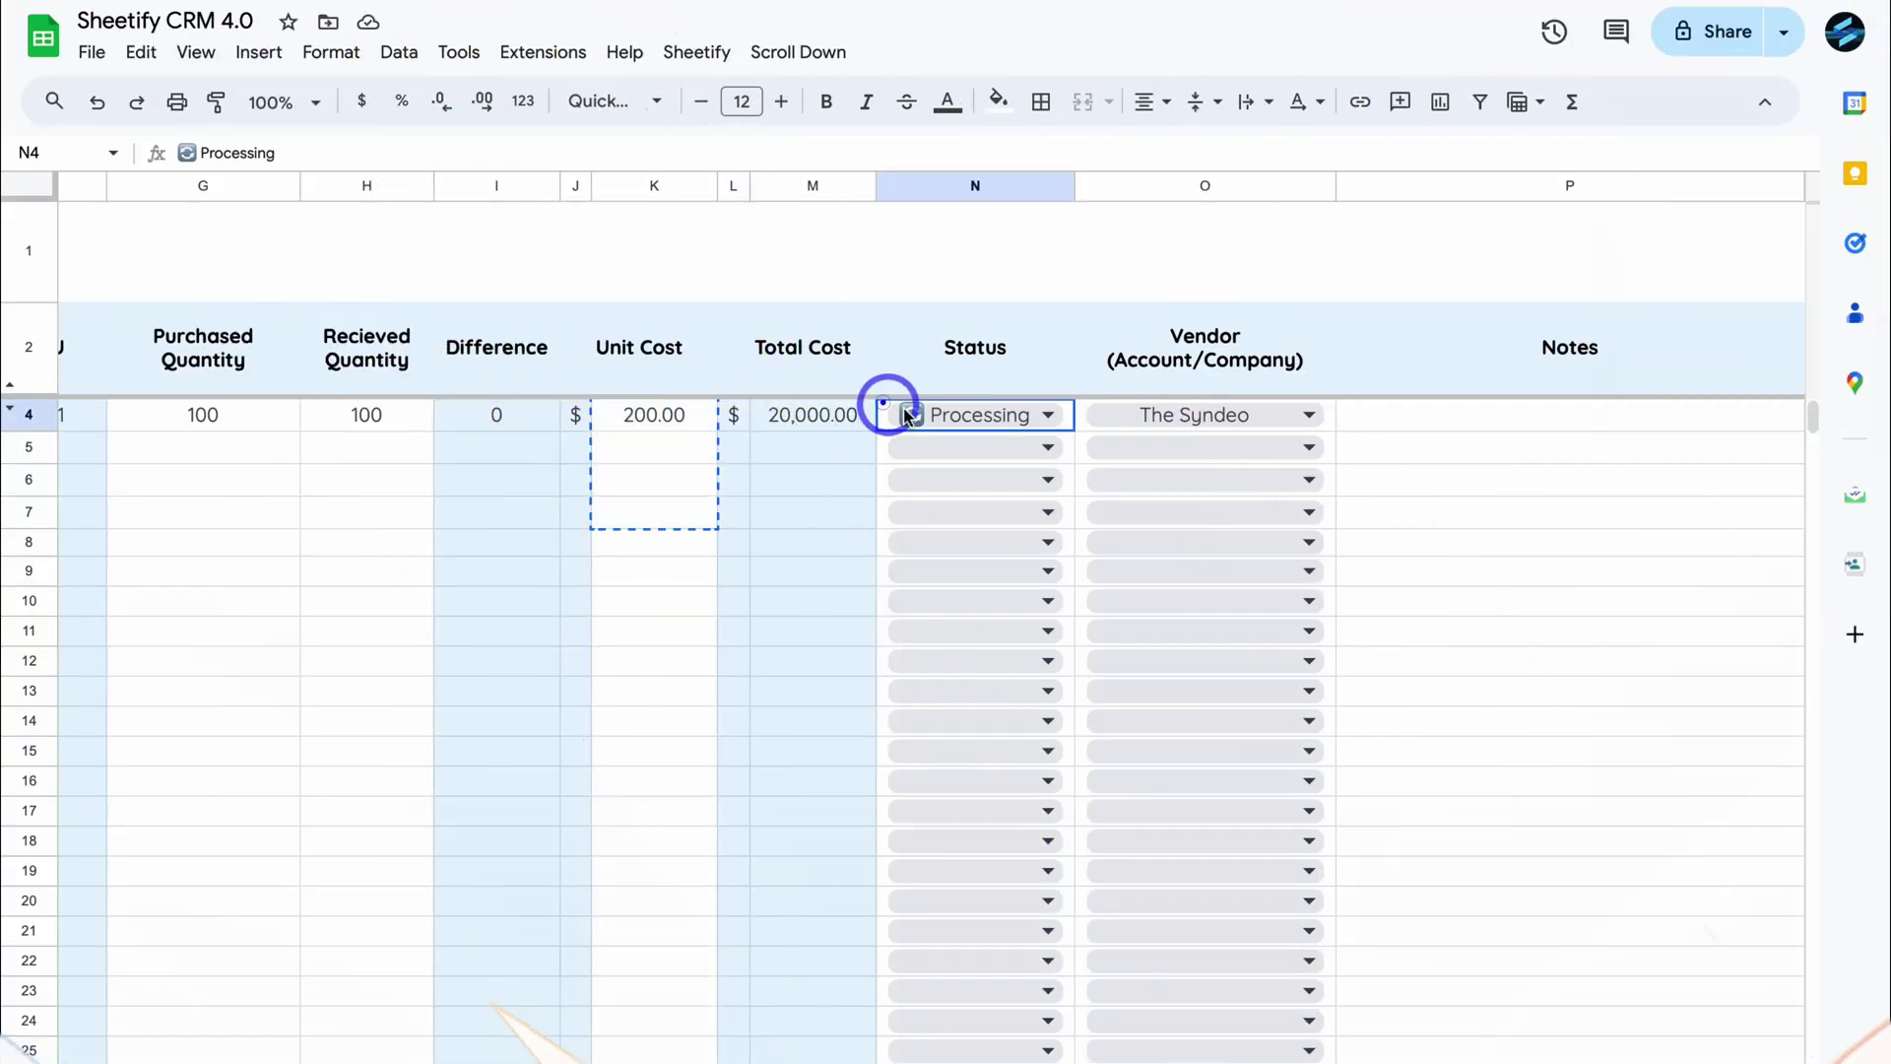
Paste the Status and Vendor entries (N4:O8) as values only into CRM 4.5 Purchases.
left_click_drag(887, 412, 1231, 542)
right_click(1219, 507)
key("Escape")
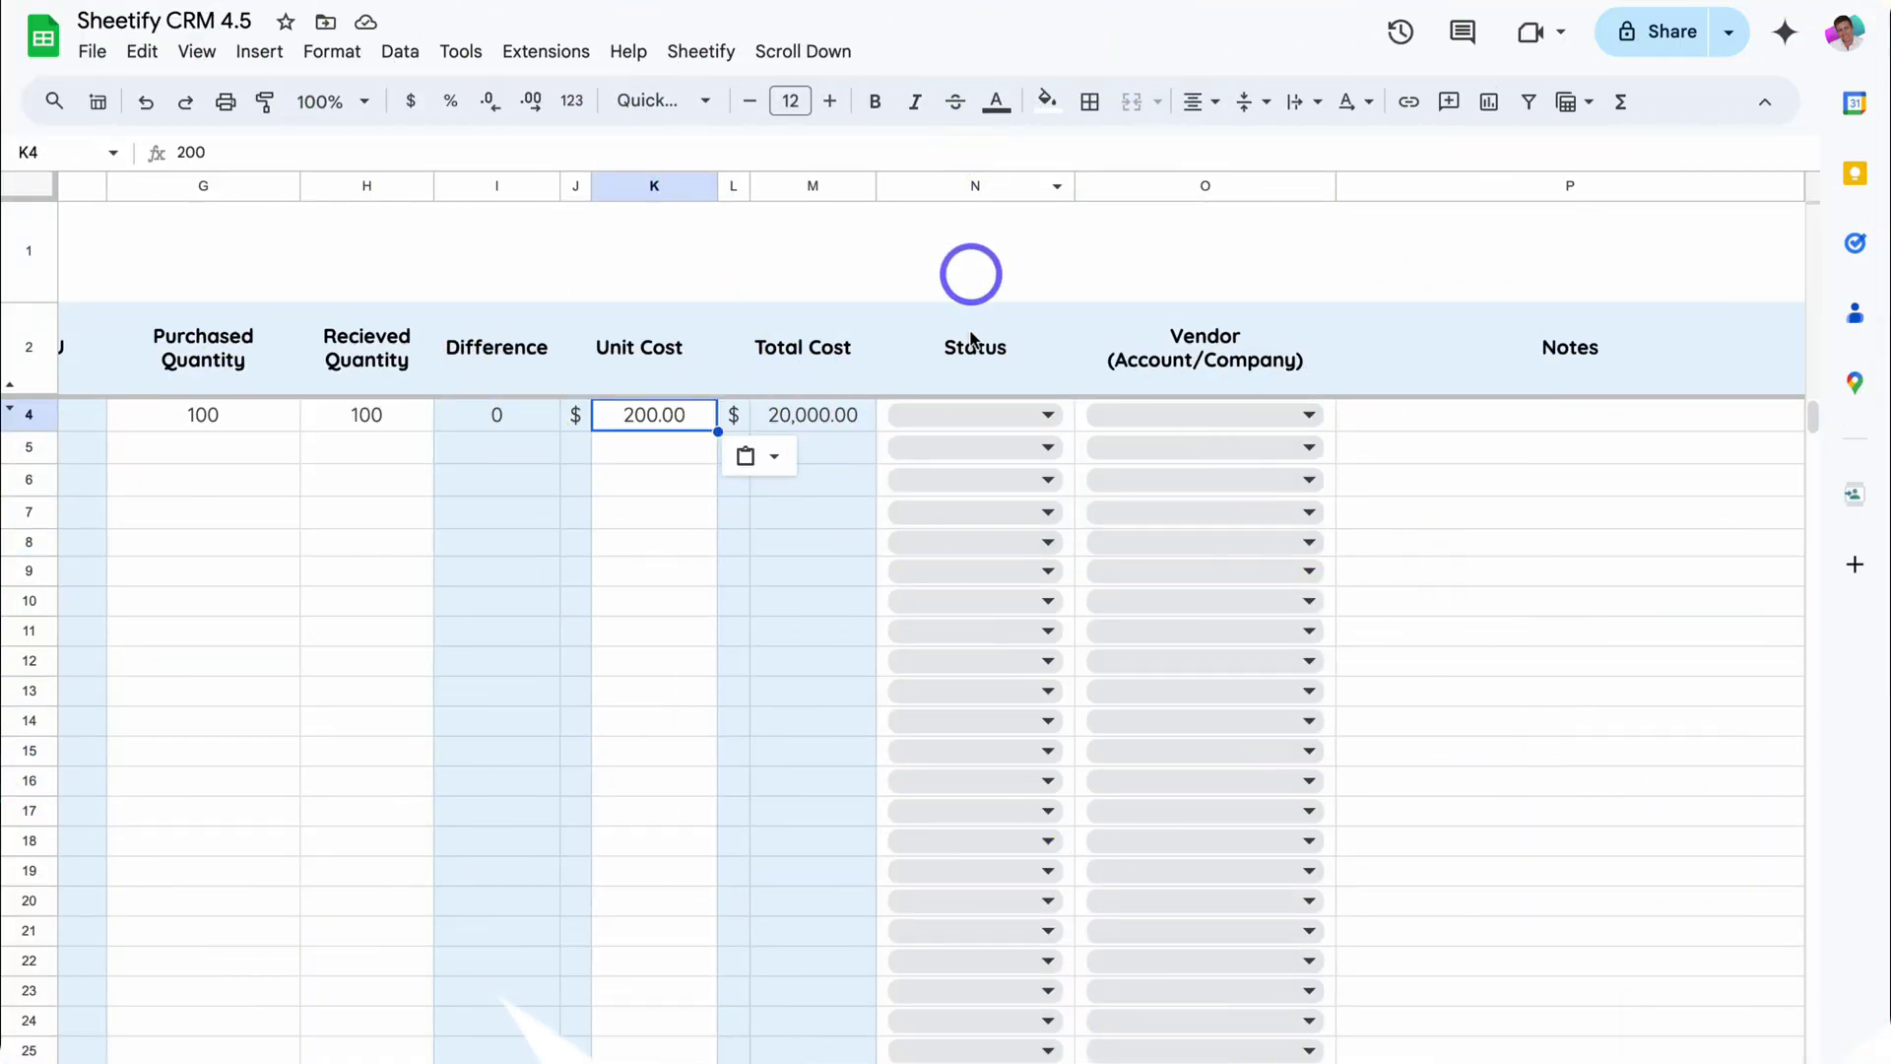
right_click(883, 413)
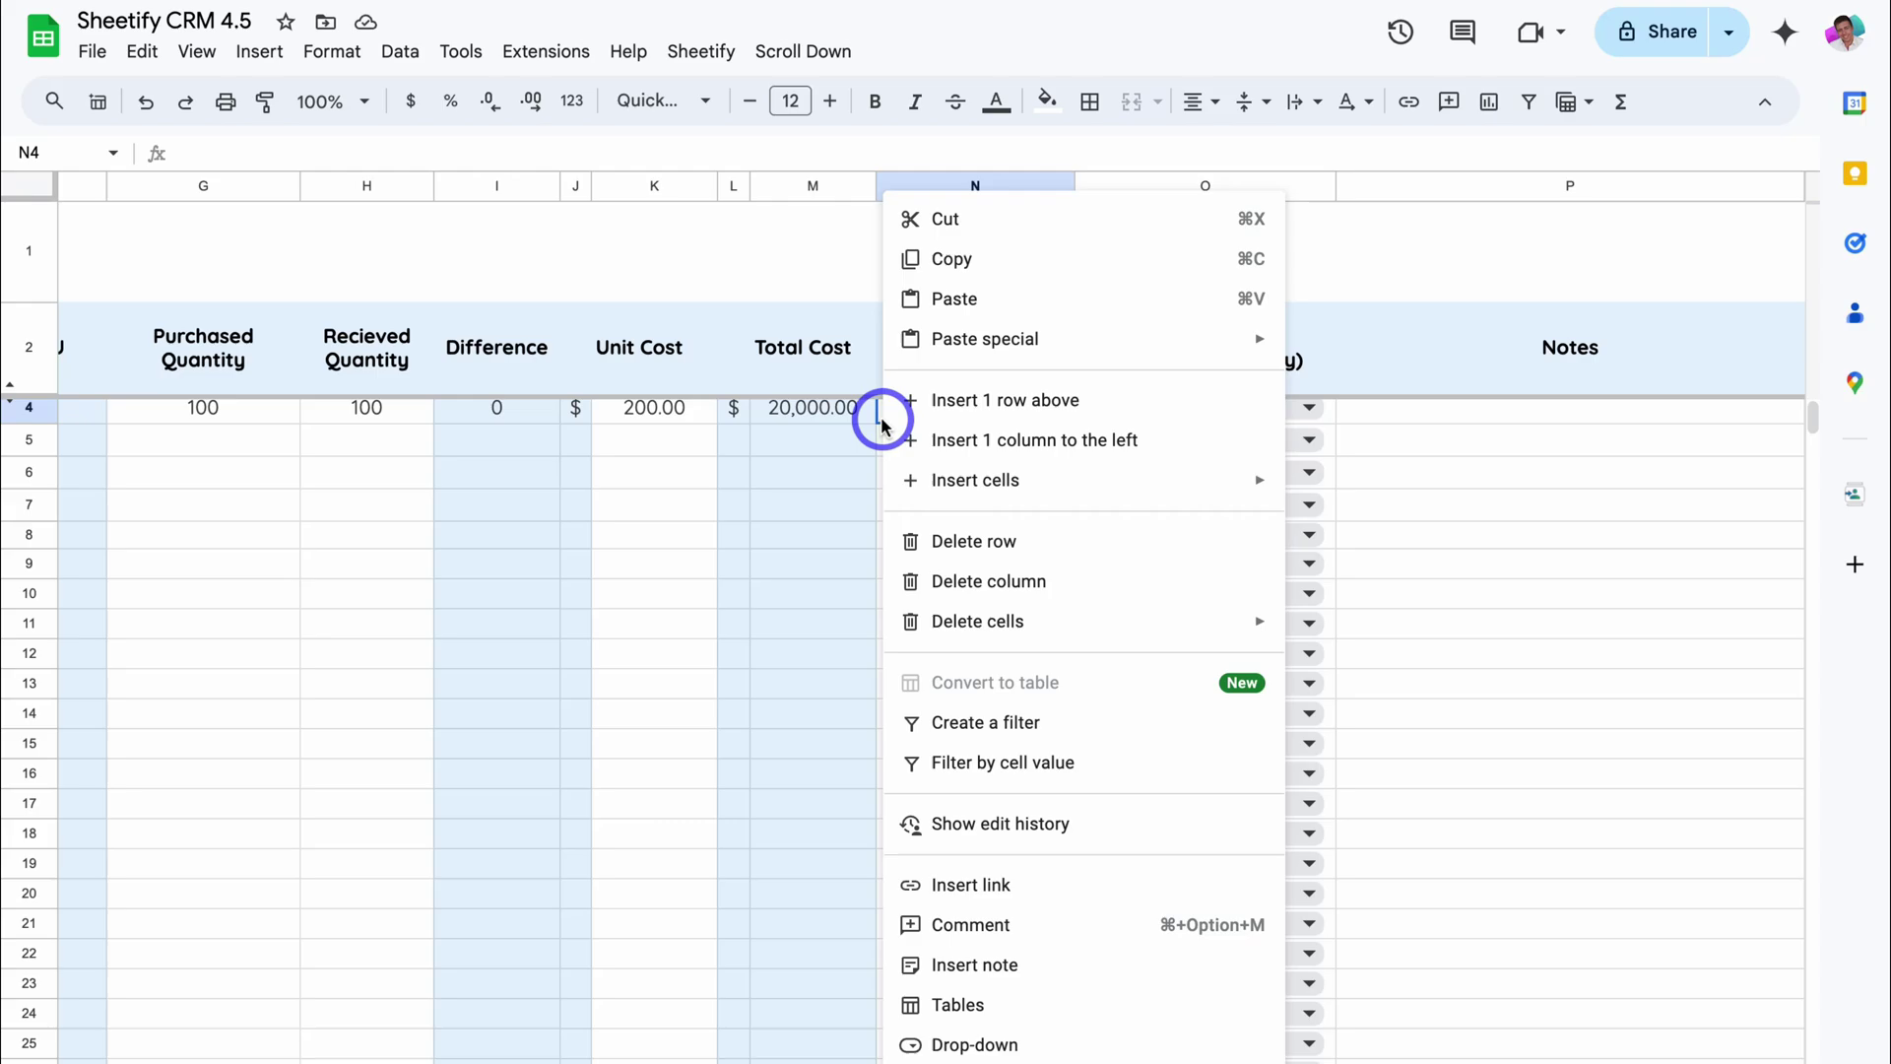
mouse_move(957, 352)
left_click(1344, 356)
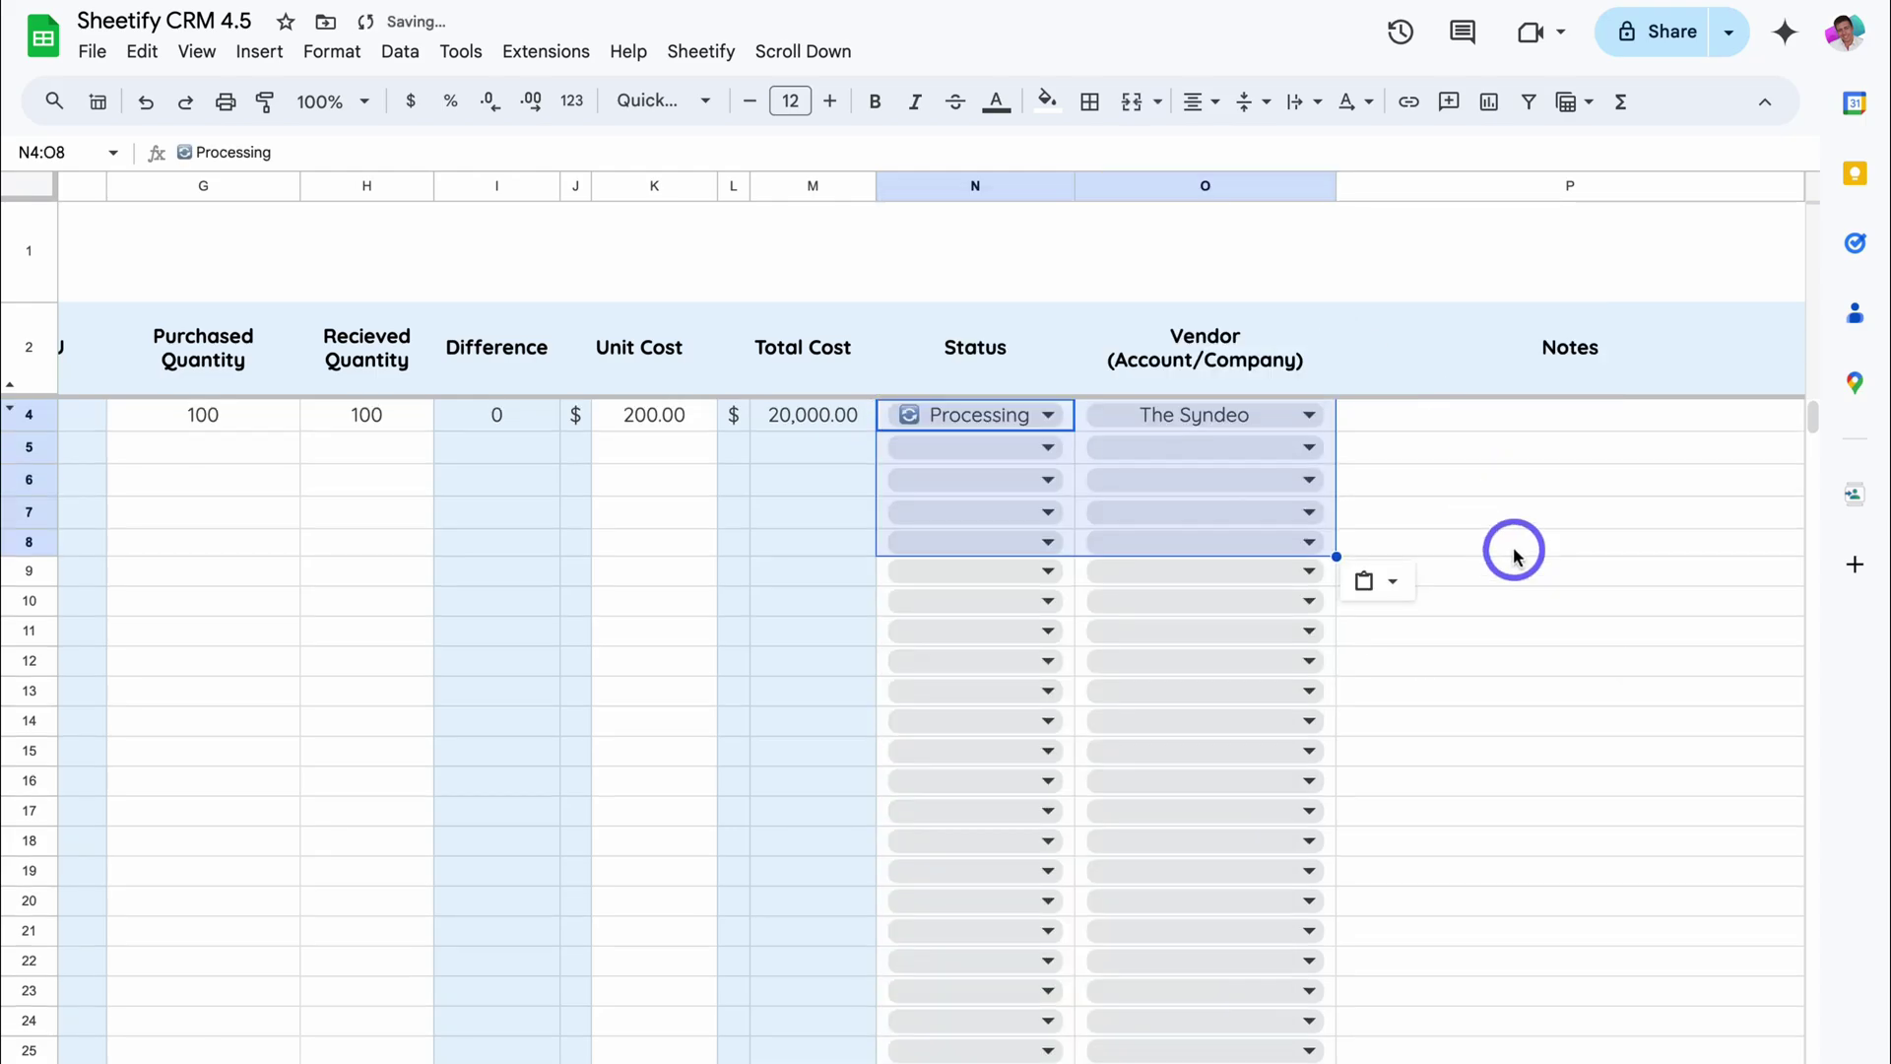
left_click(1514, 550)
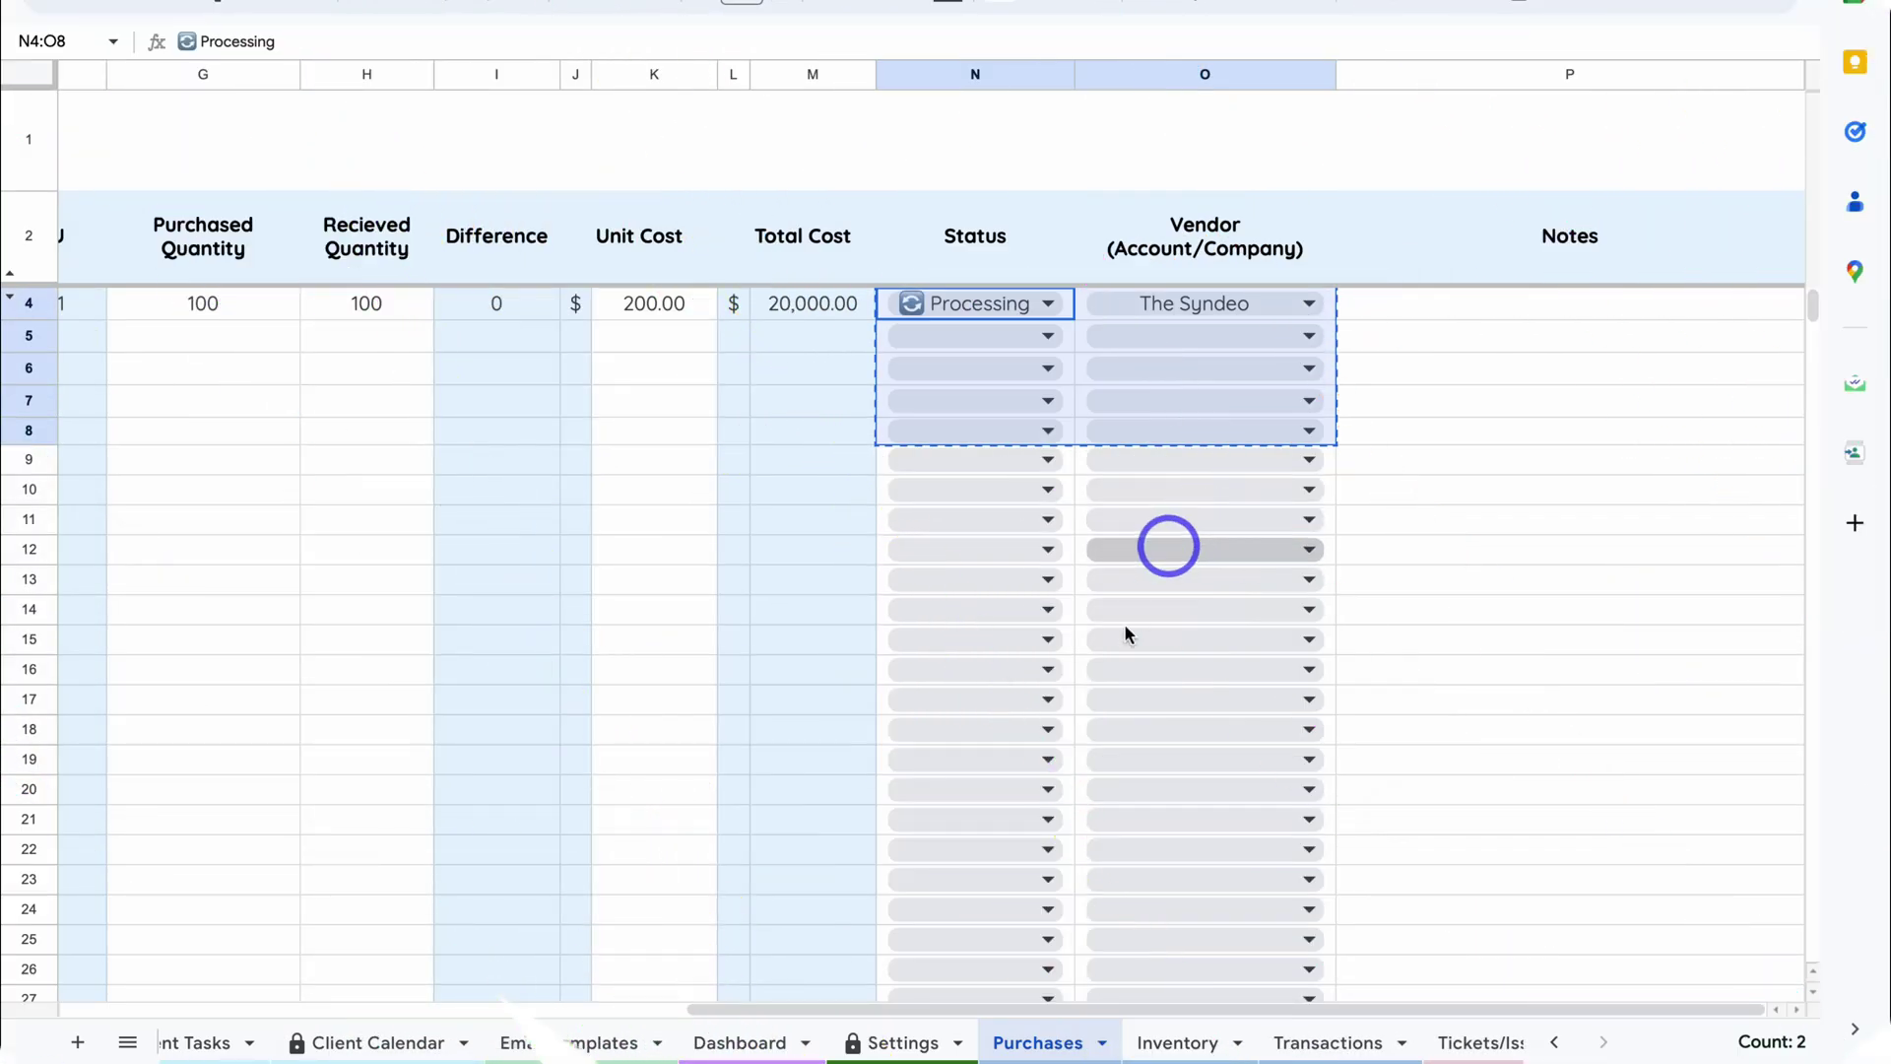
left_click(1178, 1046)
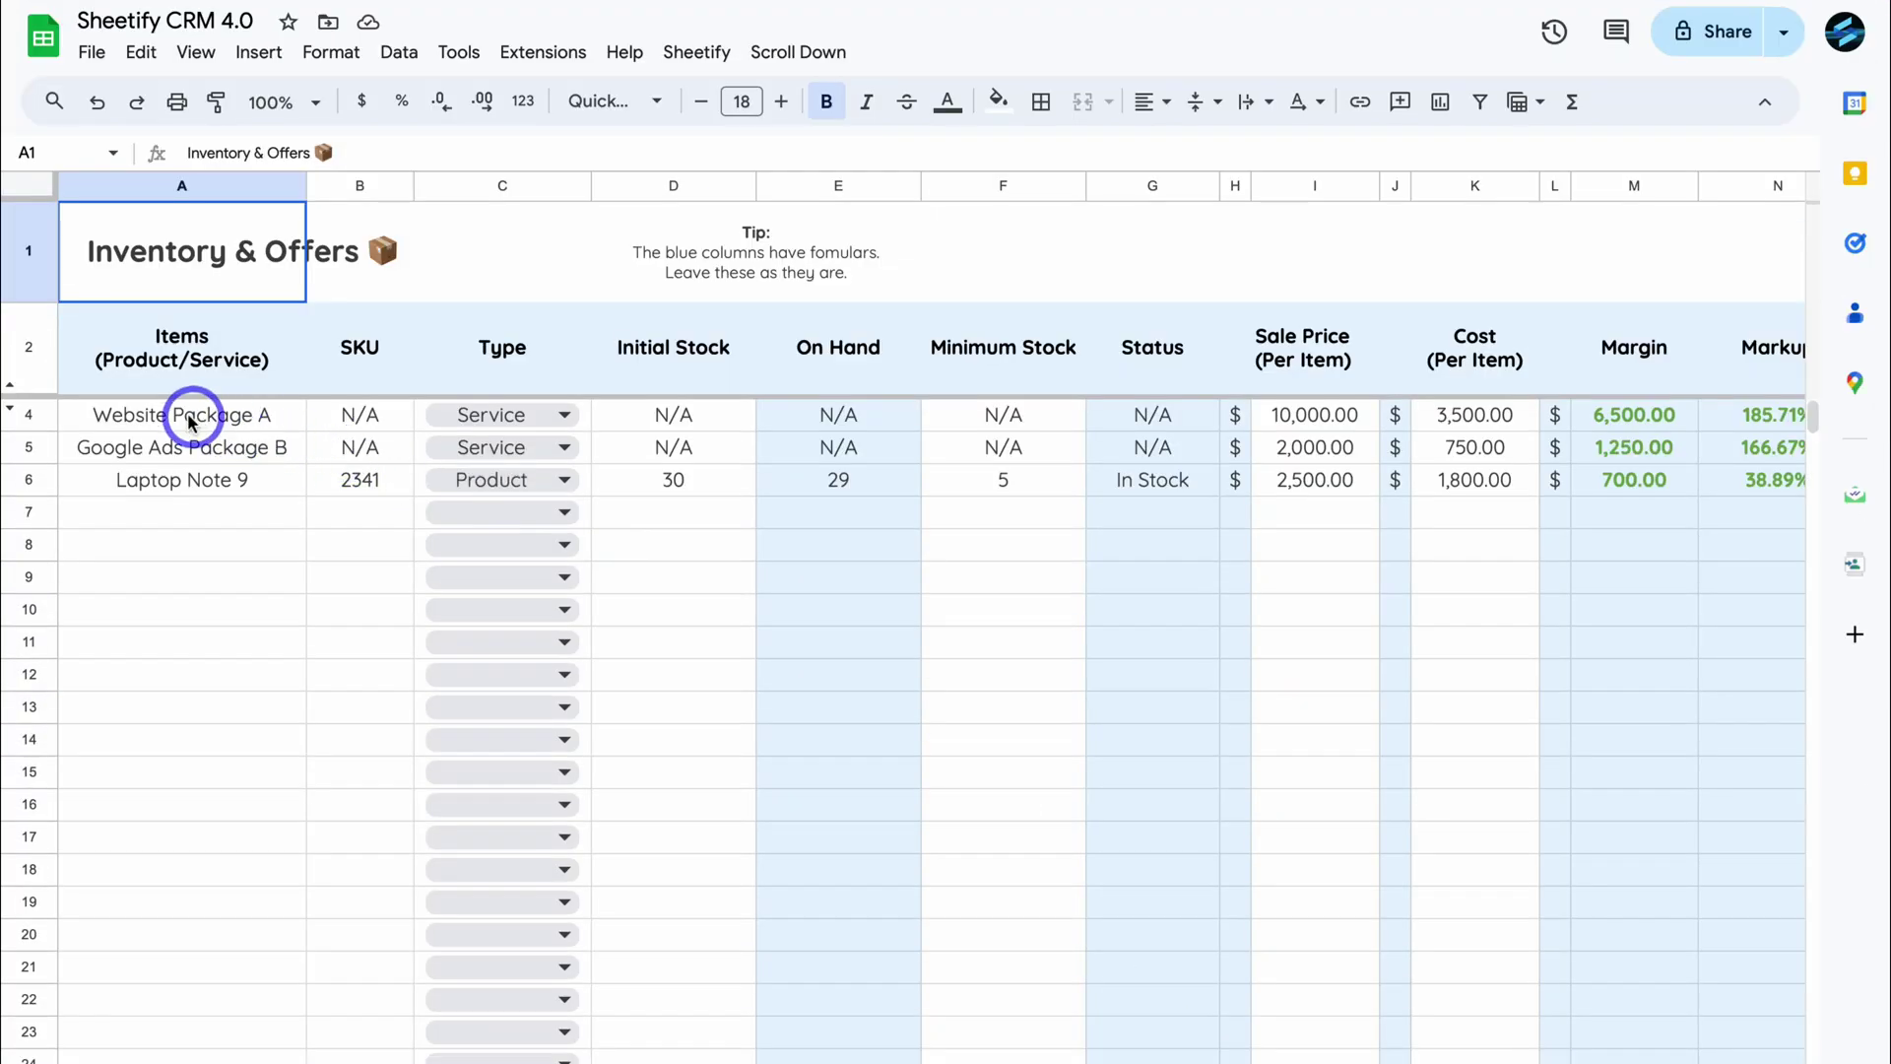
Copy the three items' name-to-Initial Stock rows and paste them as values at A4 in CRM 4.5 Inventory.
left_click_drag(190, 421, 673, 477)
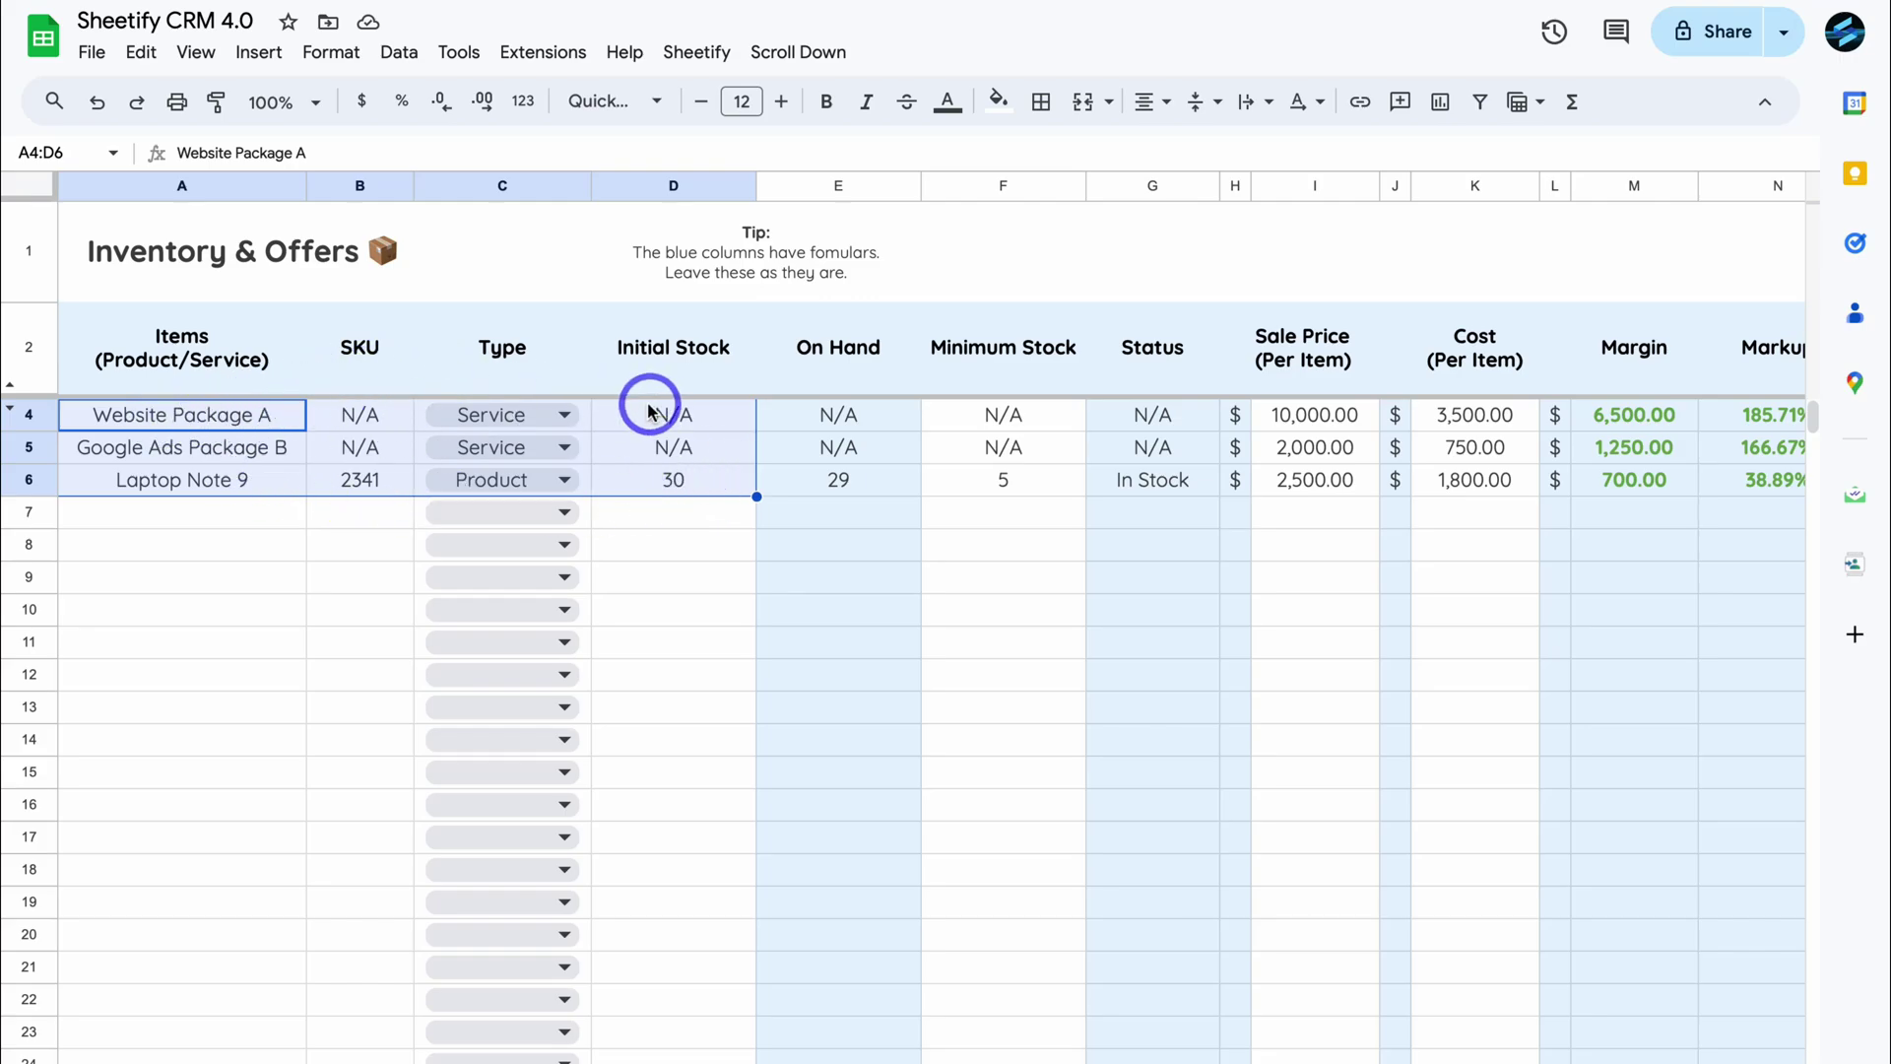
right_click(667, 443)
left_click(683, 363)
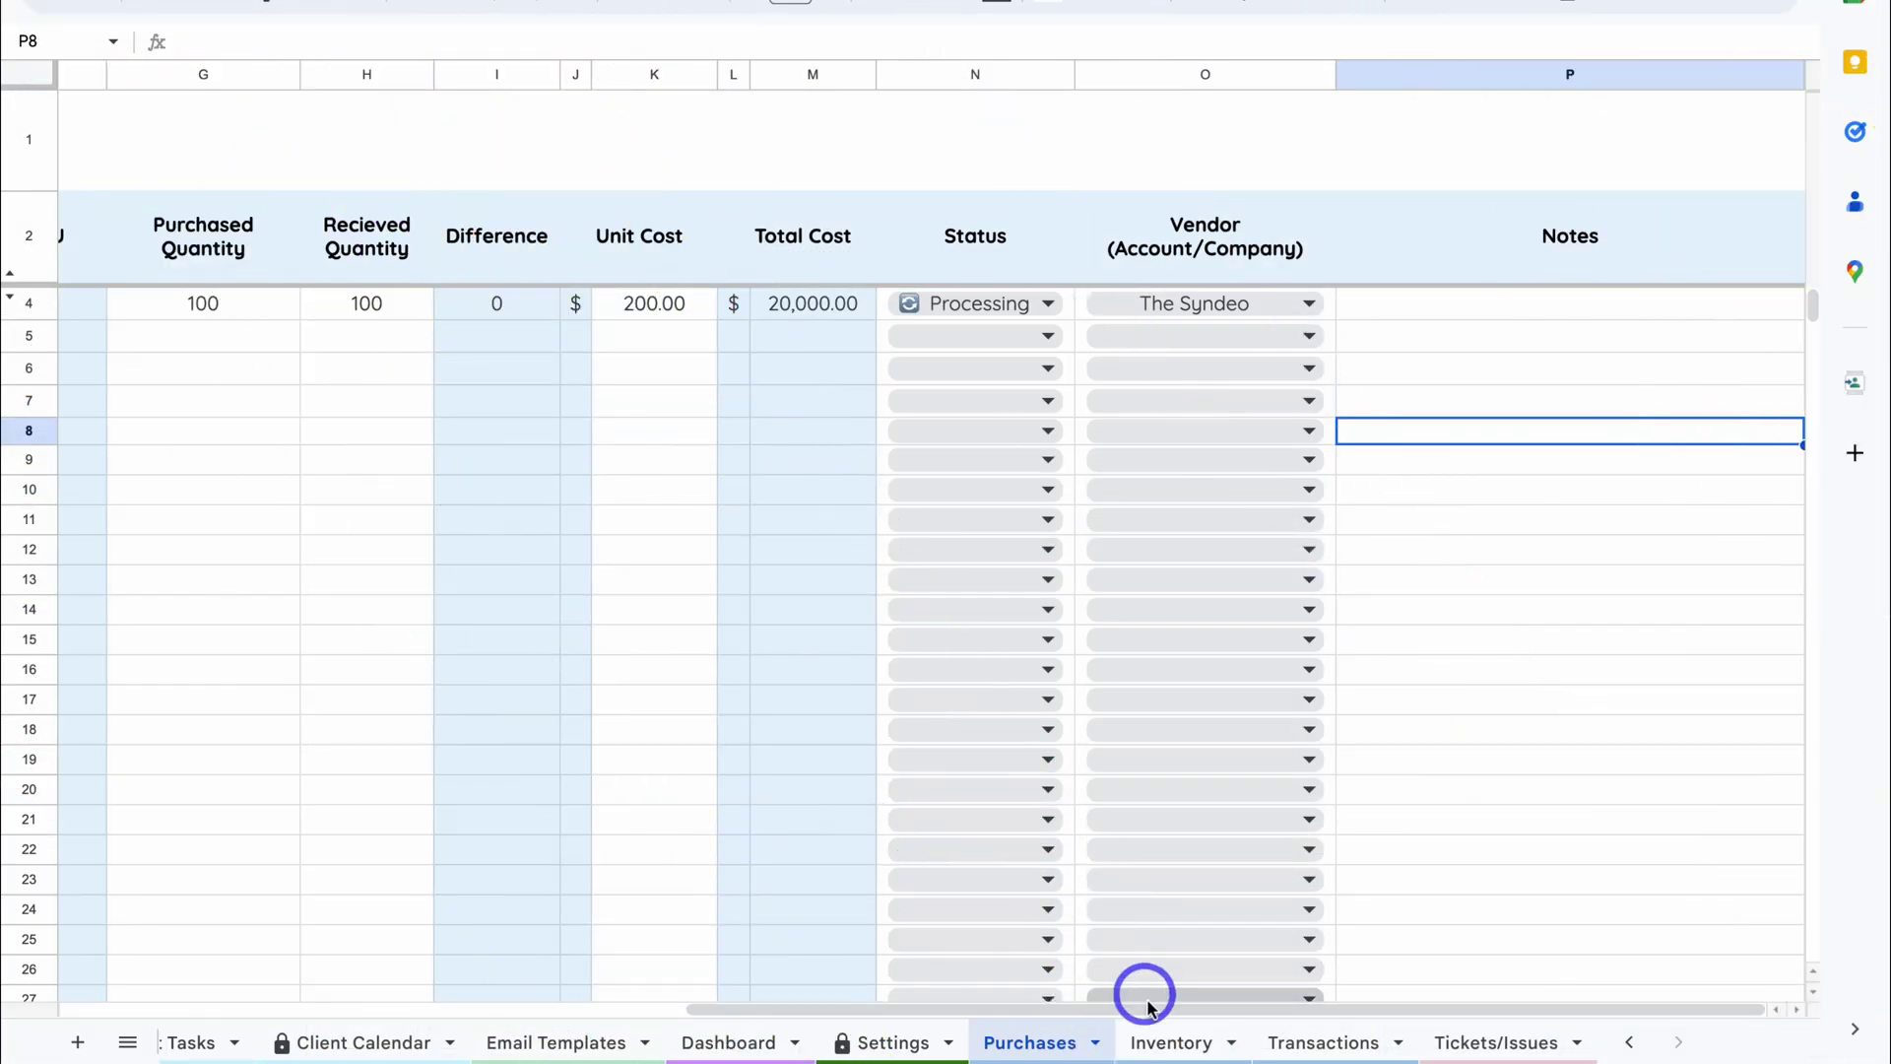
left_click(1162, 1032)
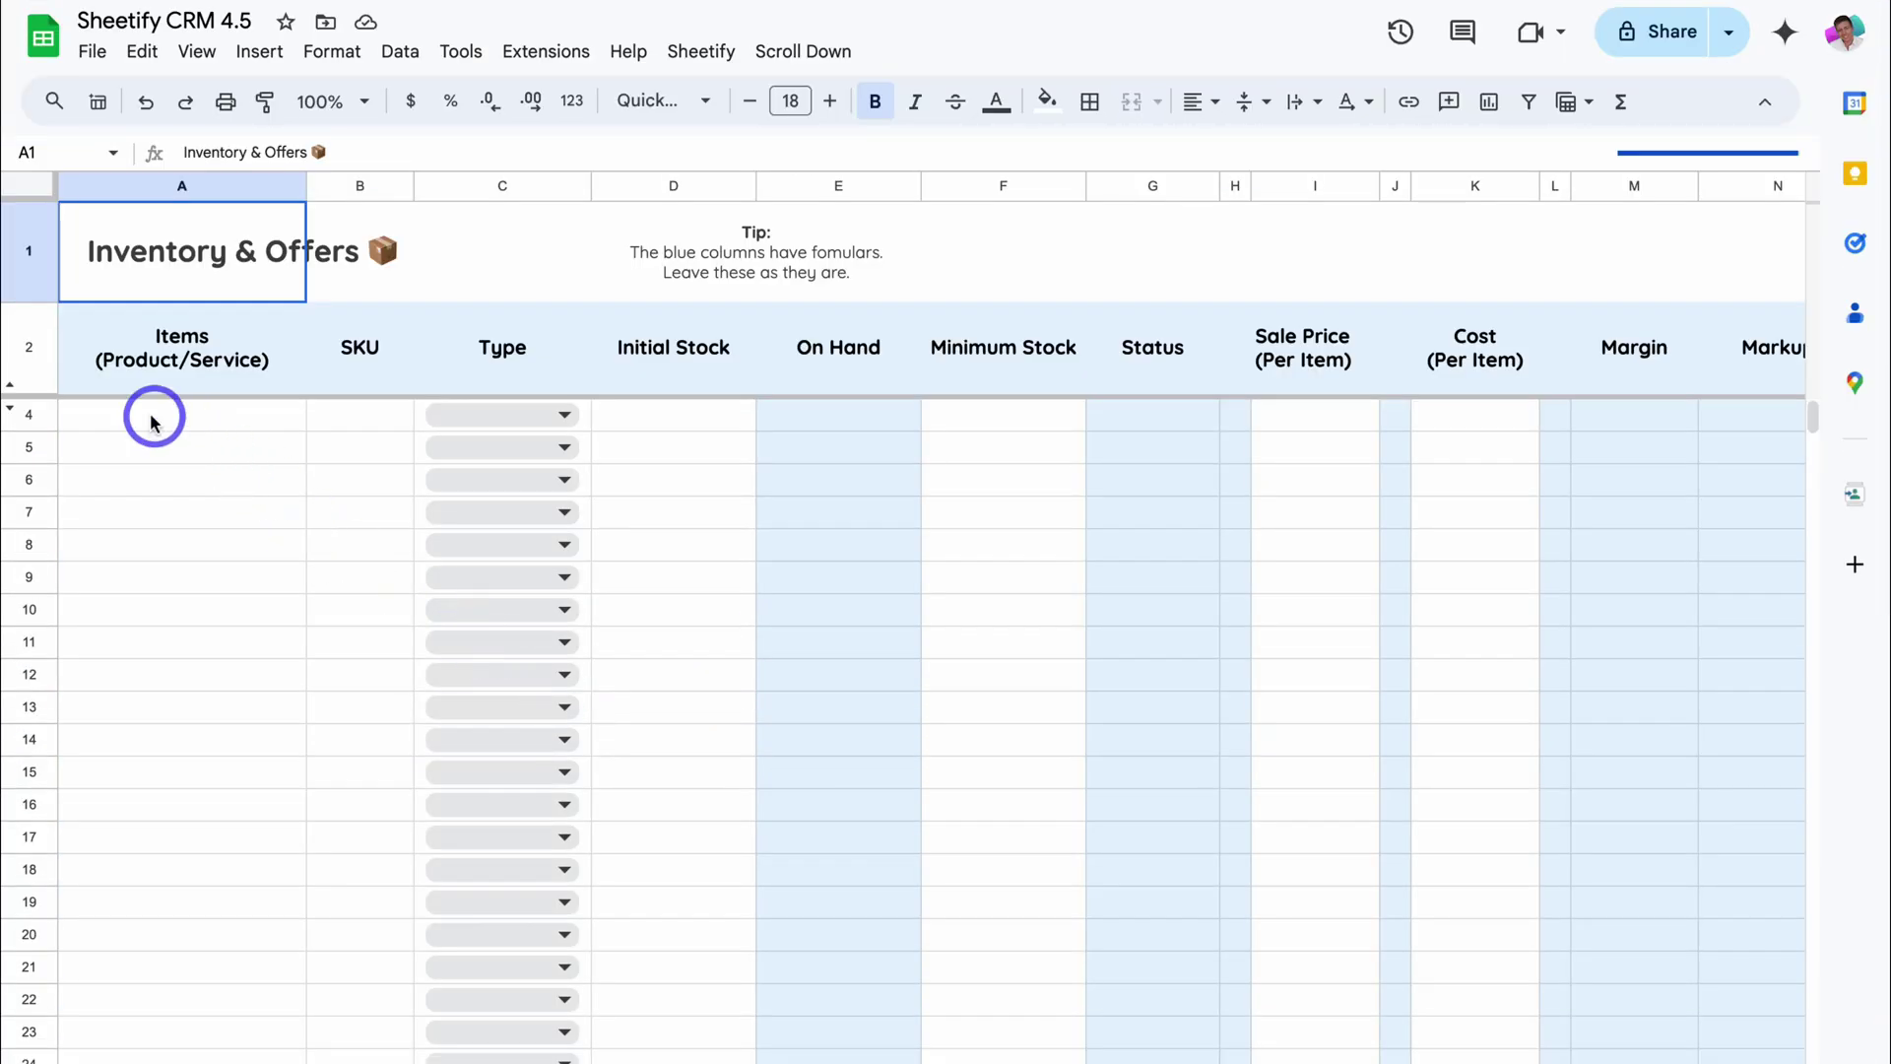
right_click(128, 424)
mouse_move(213, 363)
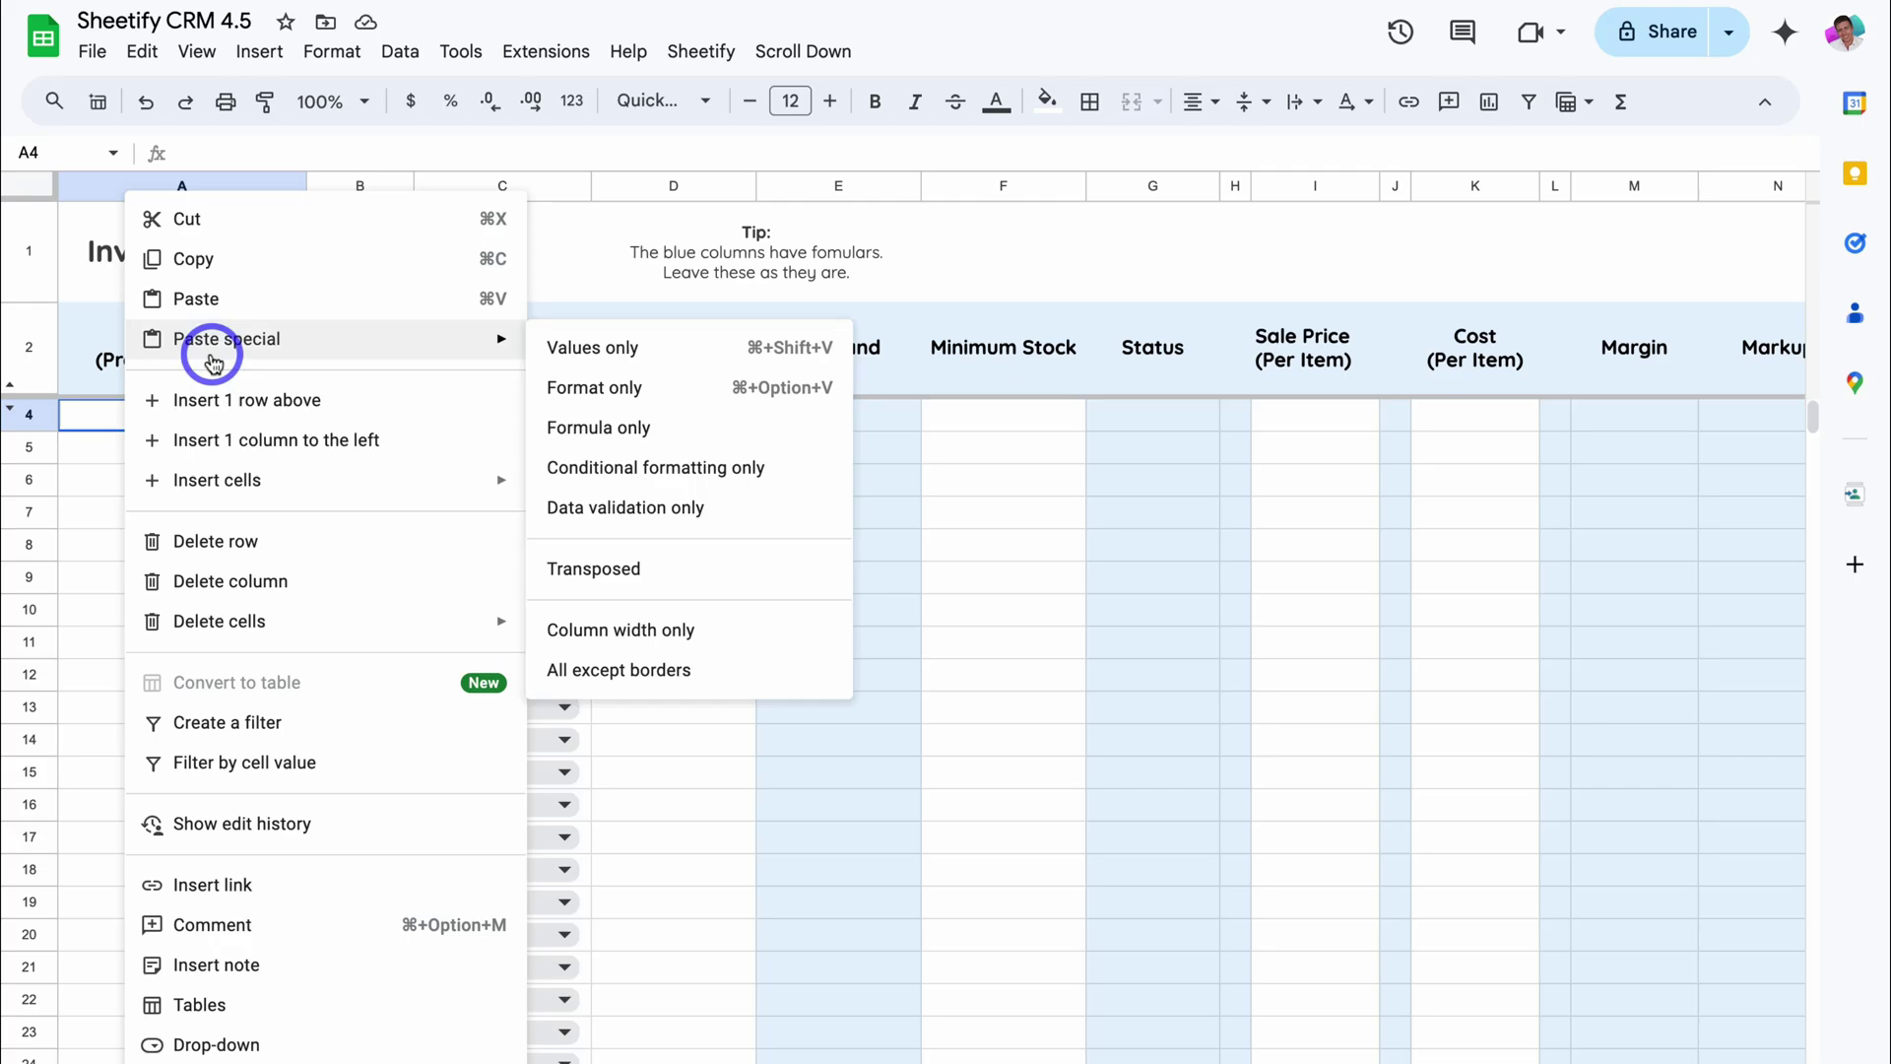
left_click(635, 350)
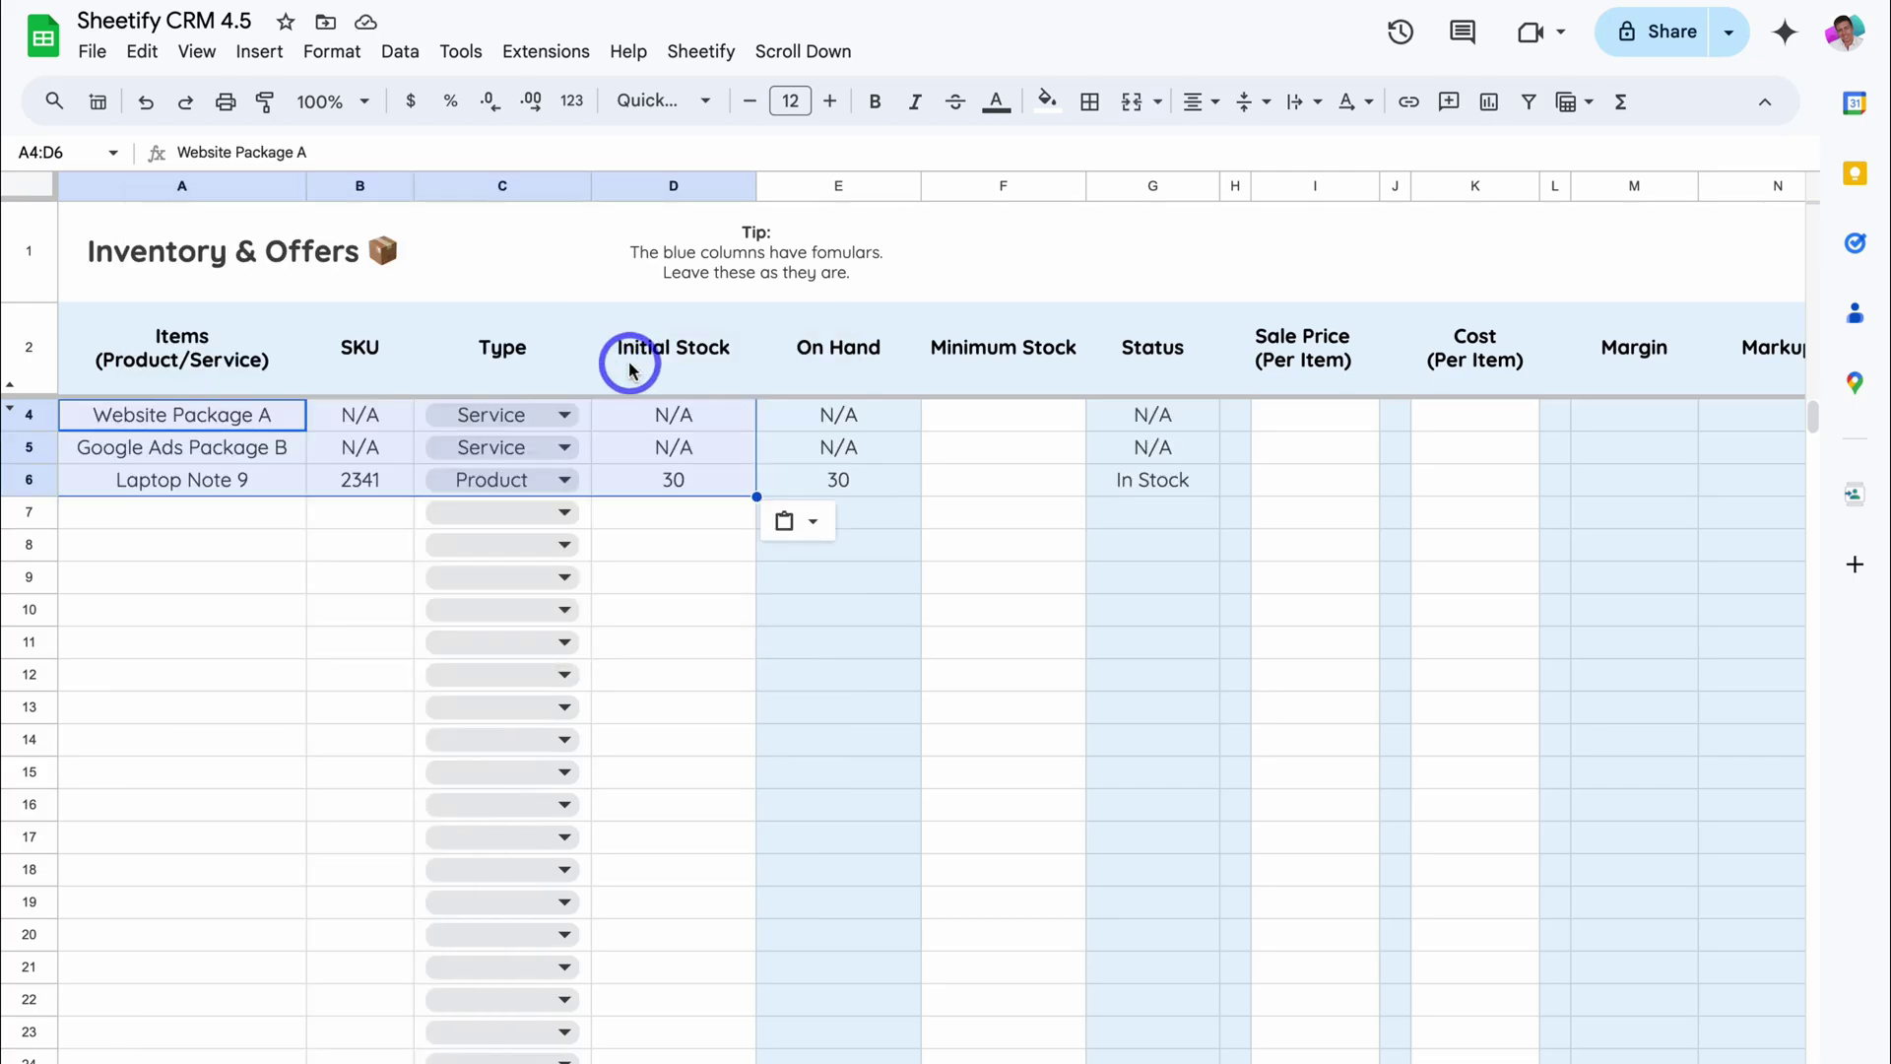
scroll(946, 532, "right", 3)
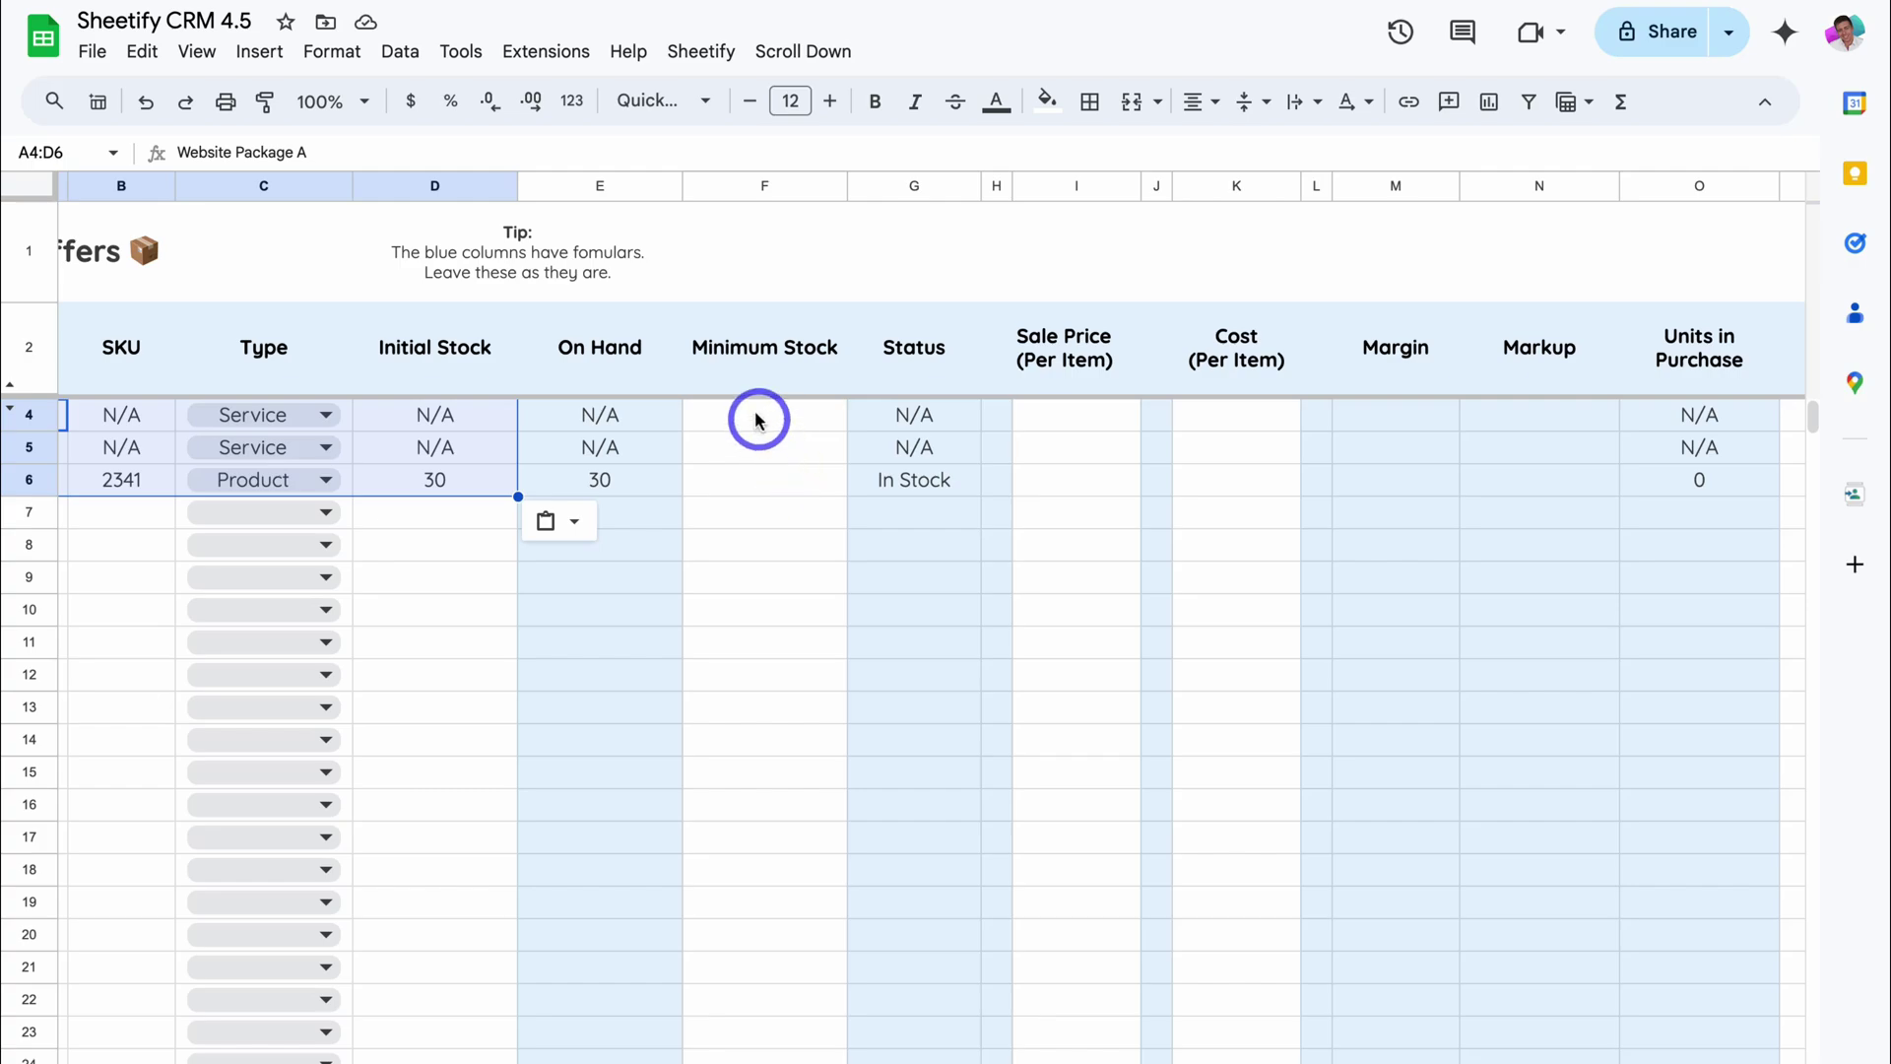
left_click(769, 581)
Select the Minimum Stock, Sale Price (column I) and Cost (column K) cells and review them.
left_click_drag(743, 415, 745, 689)
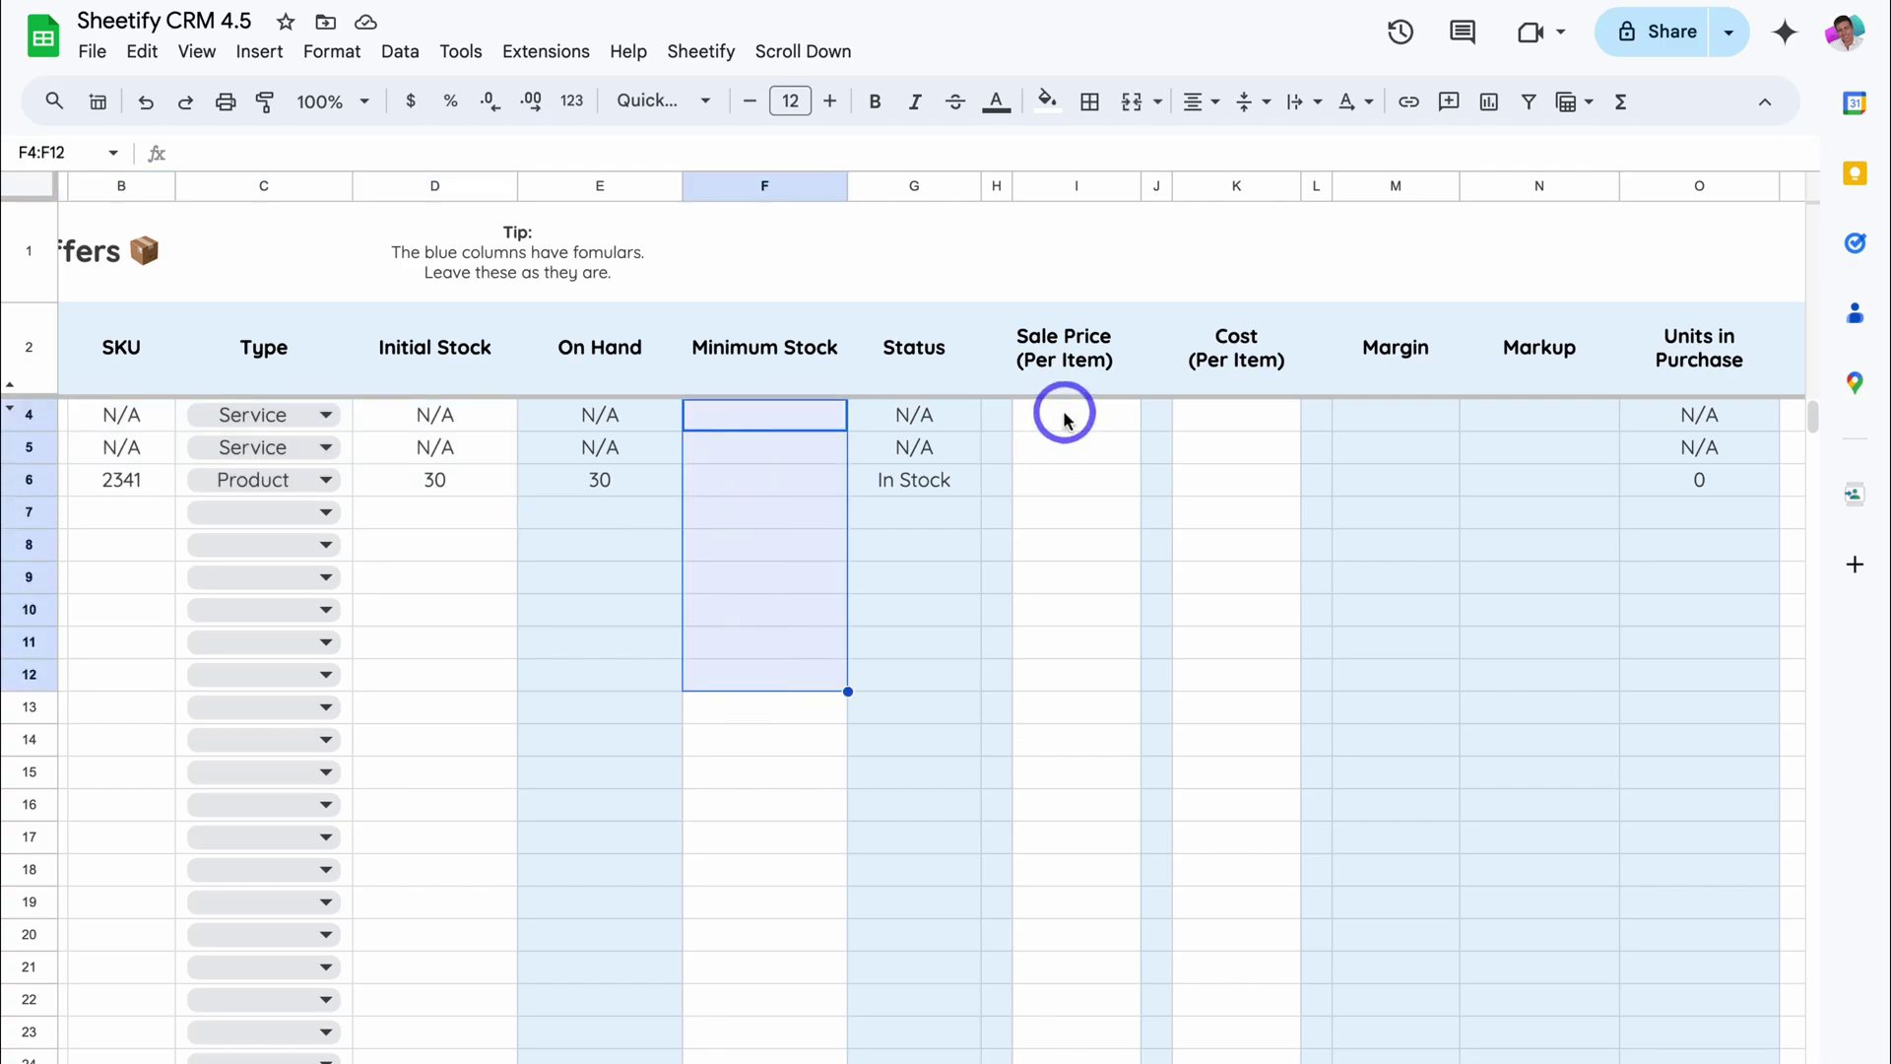
left_click_drag(1064, 412, 1098, 670)
left_click_drag(1239, 412, 1252, 646)
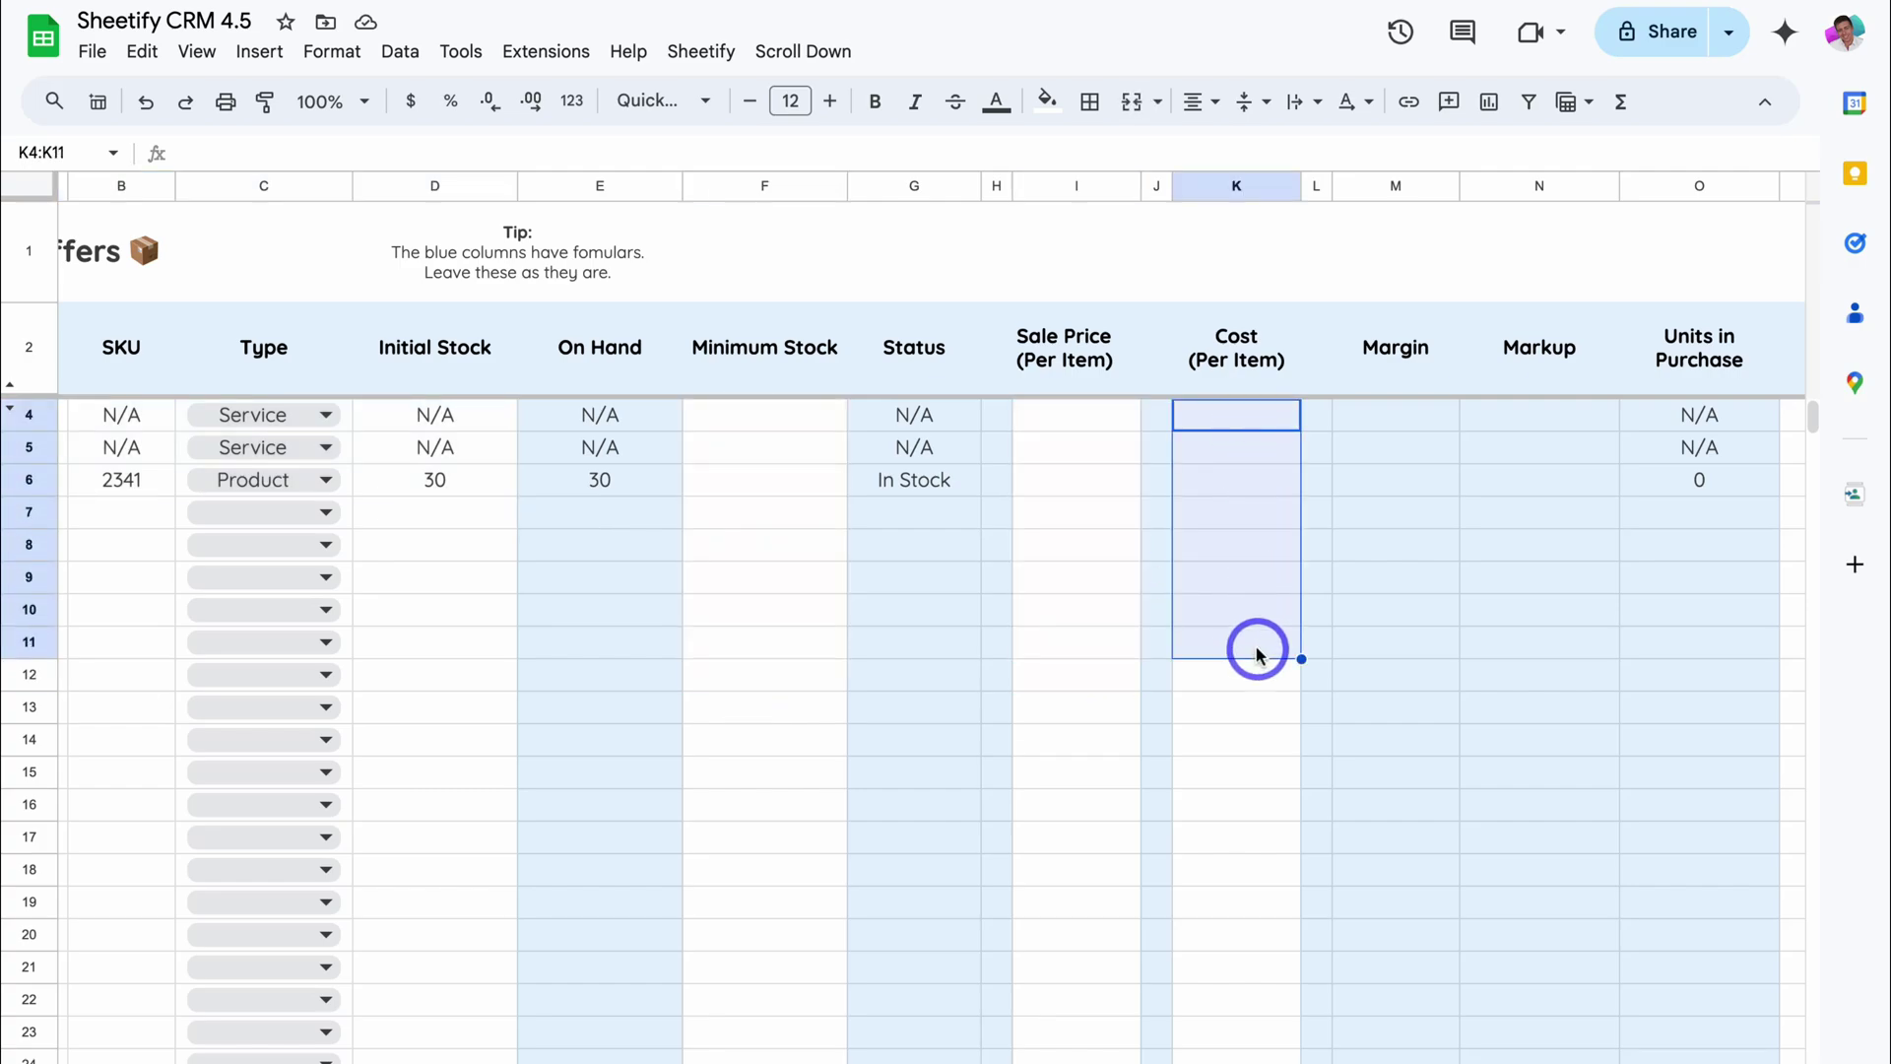
scroll(1254, 651, "right", 5)
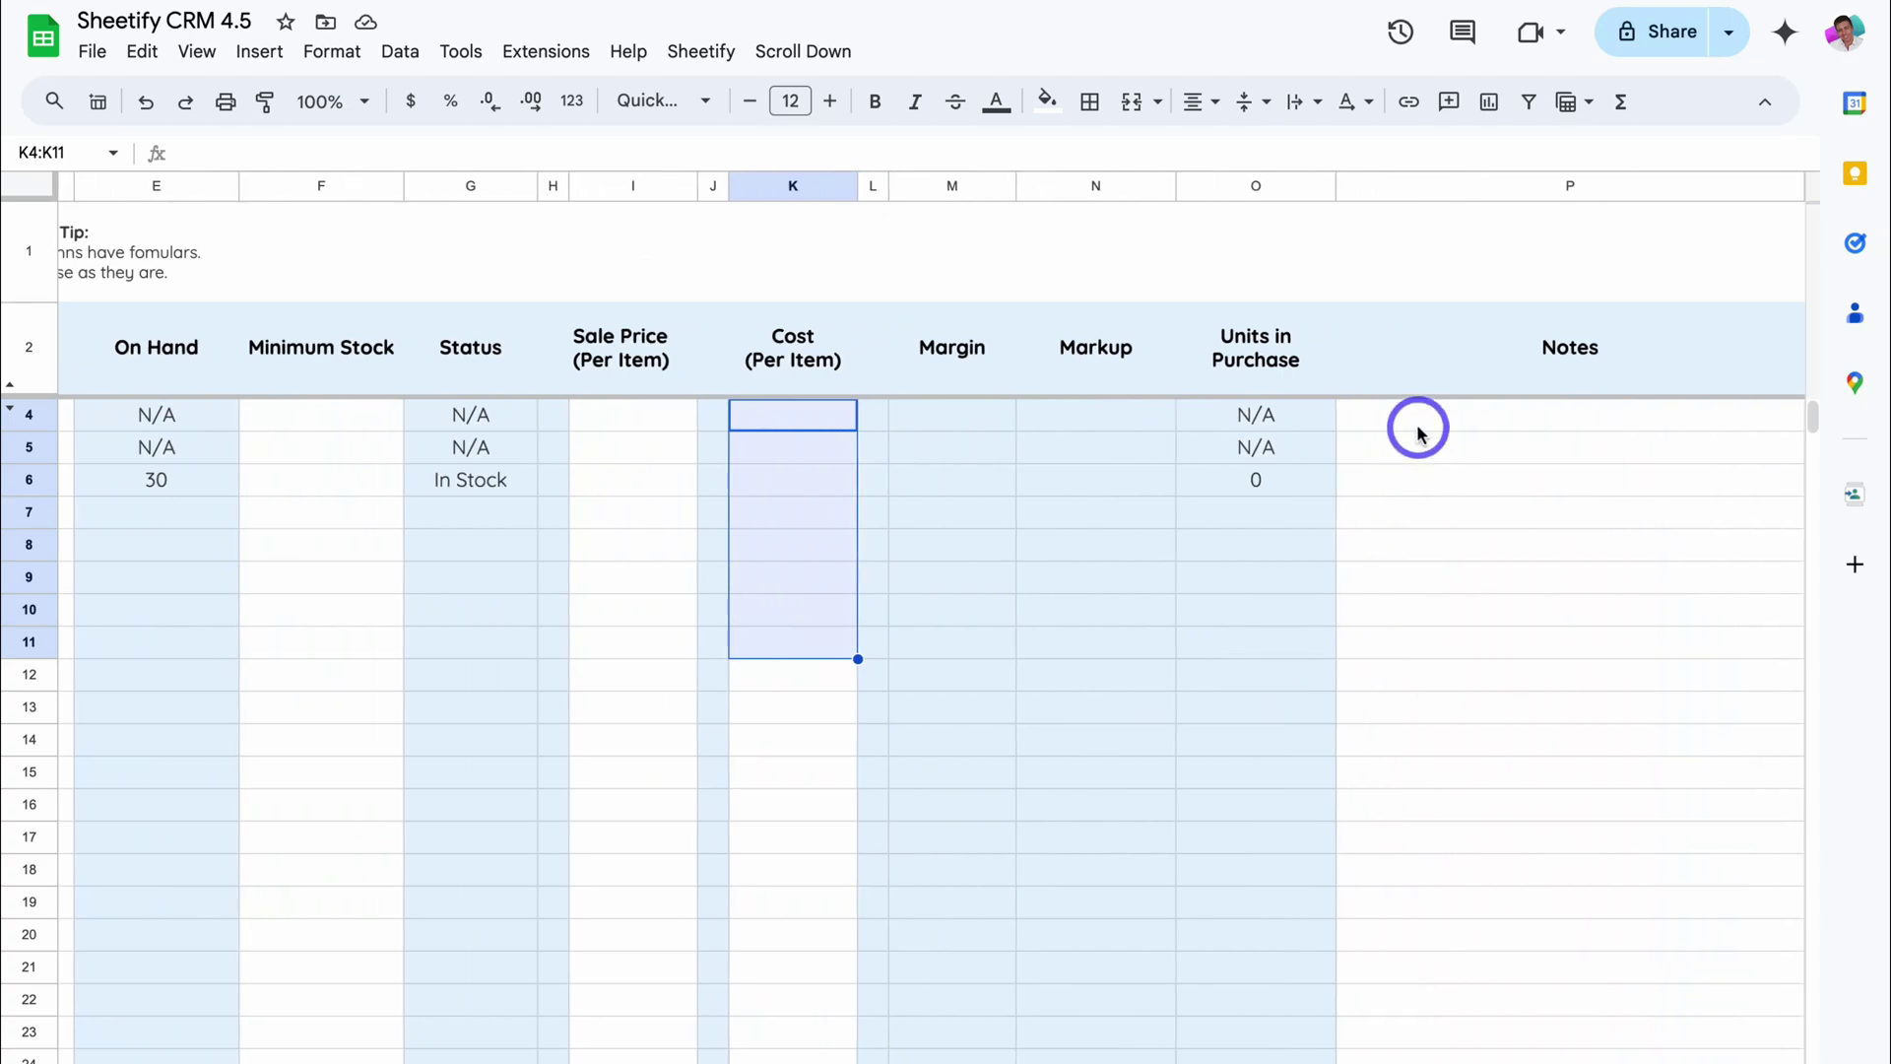
scroll(1418, 431, "left", 6)
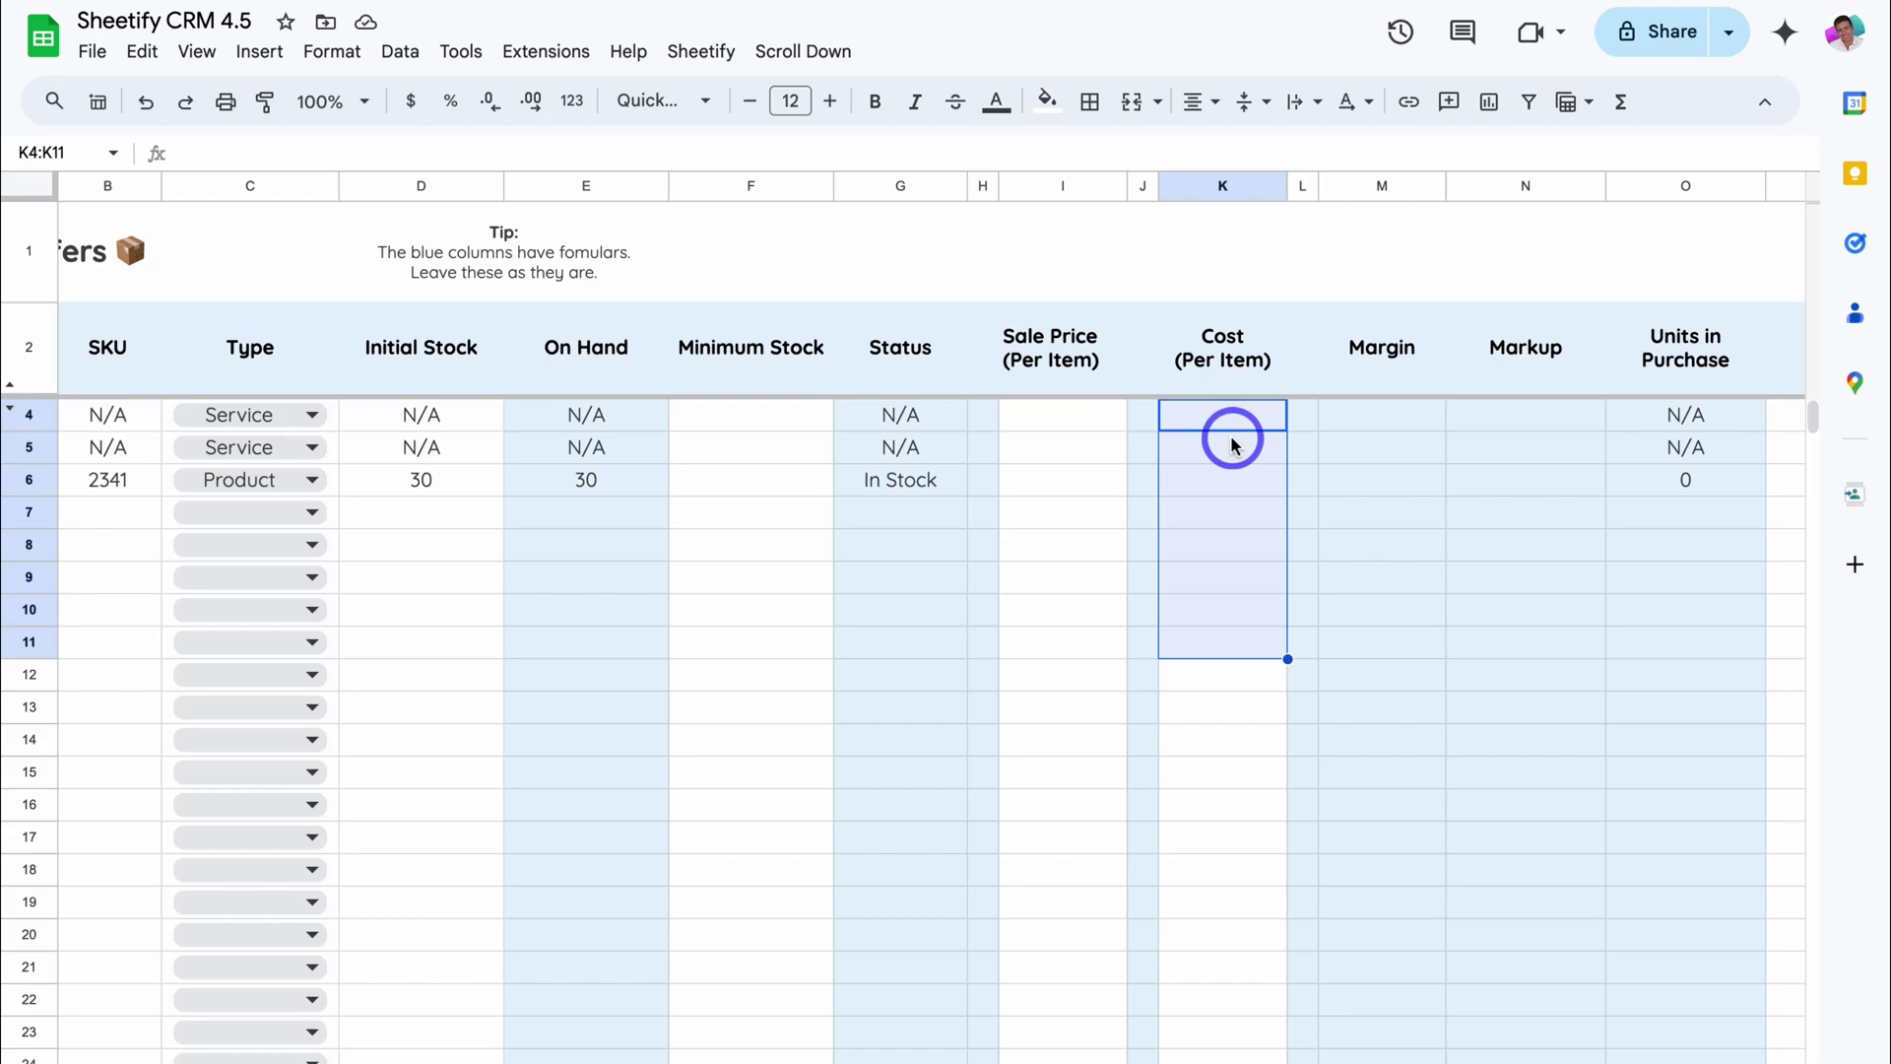
scroll(1055, 421, "right", 5)
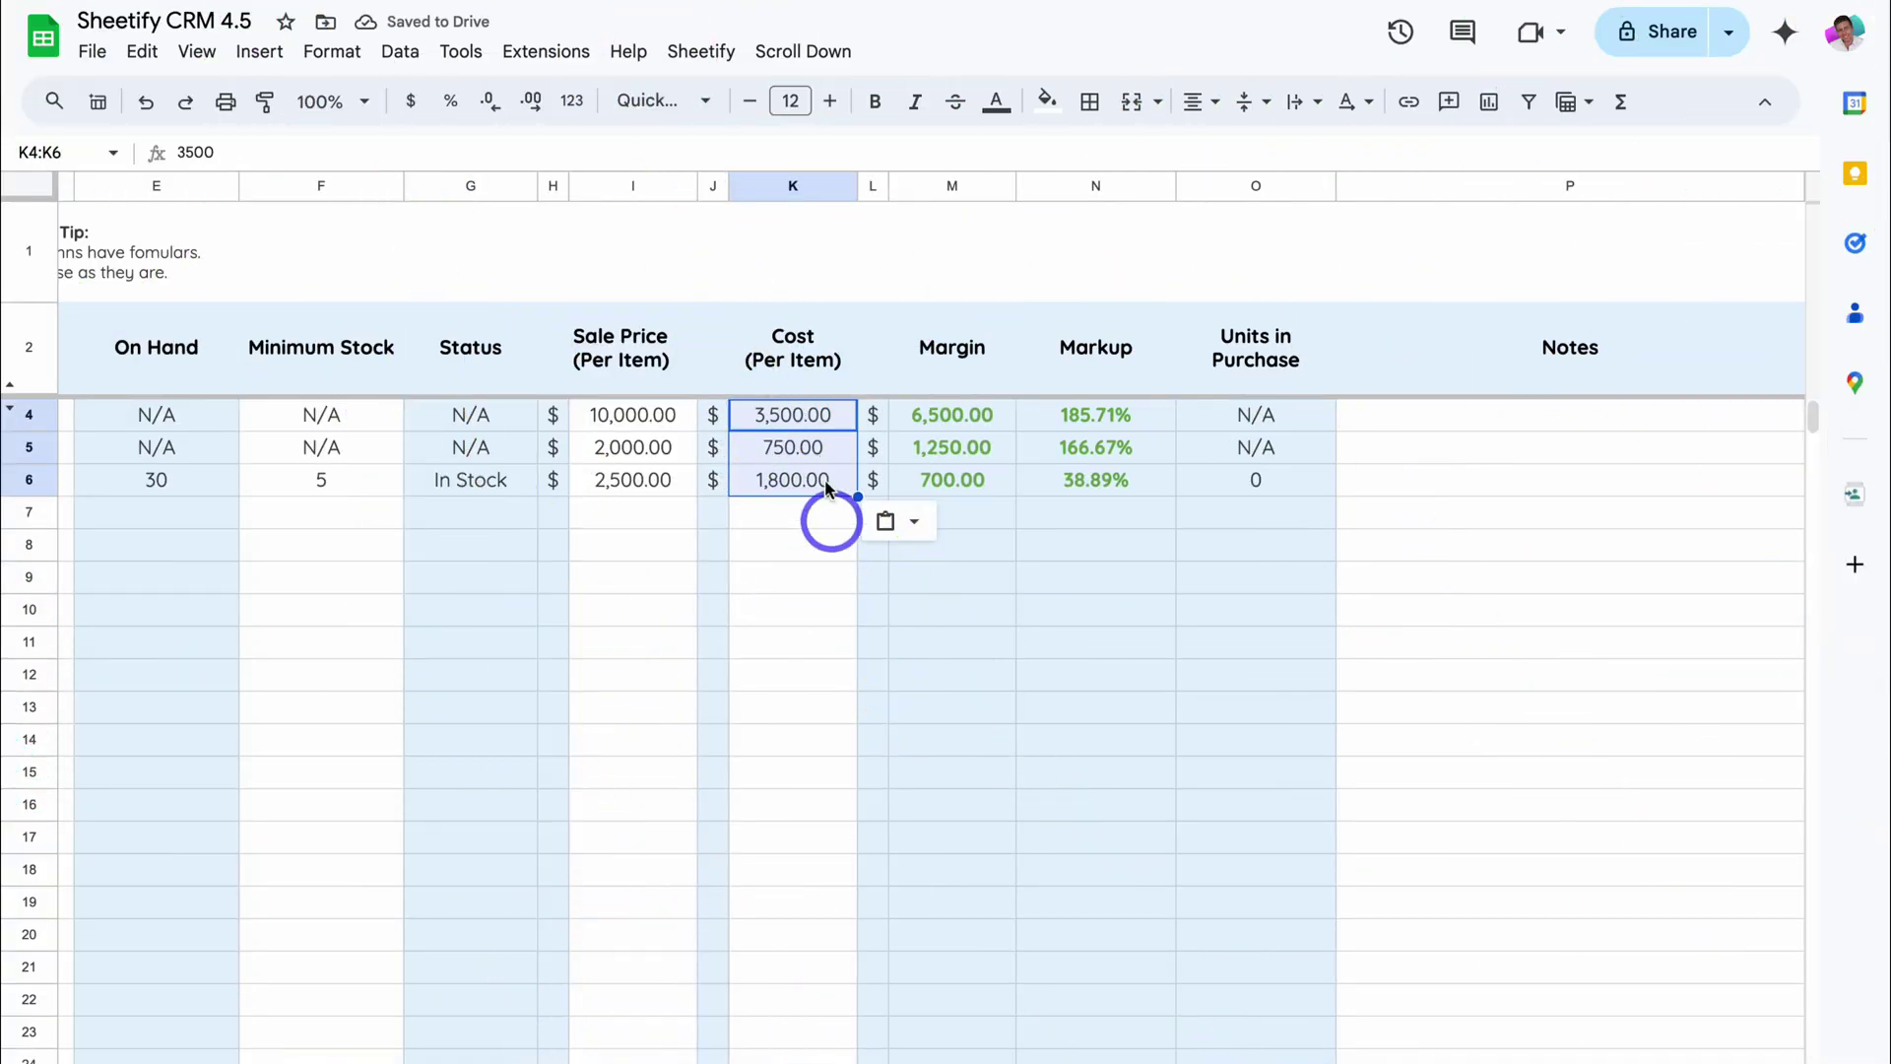
scroll(808, 476, "left", 2)
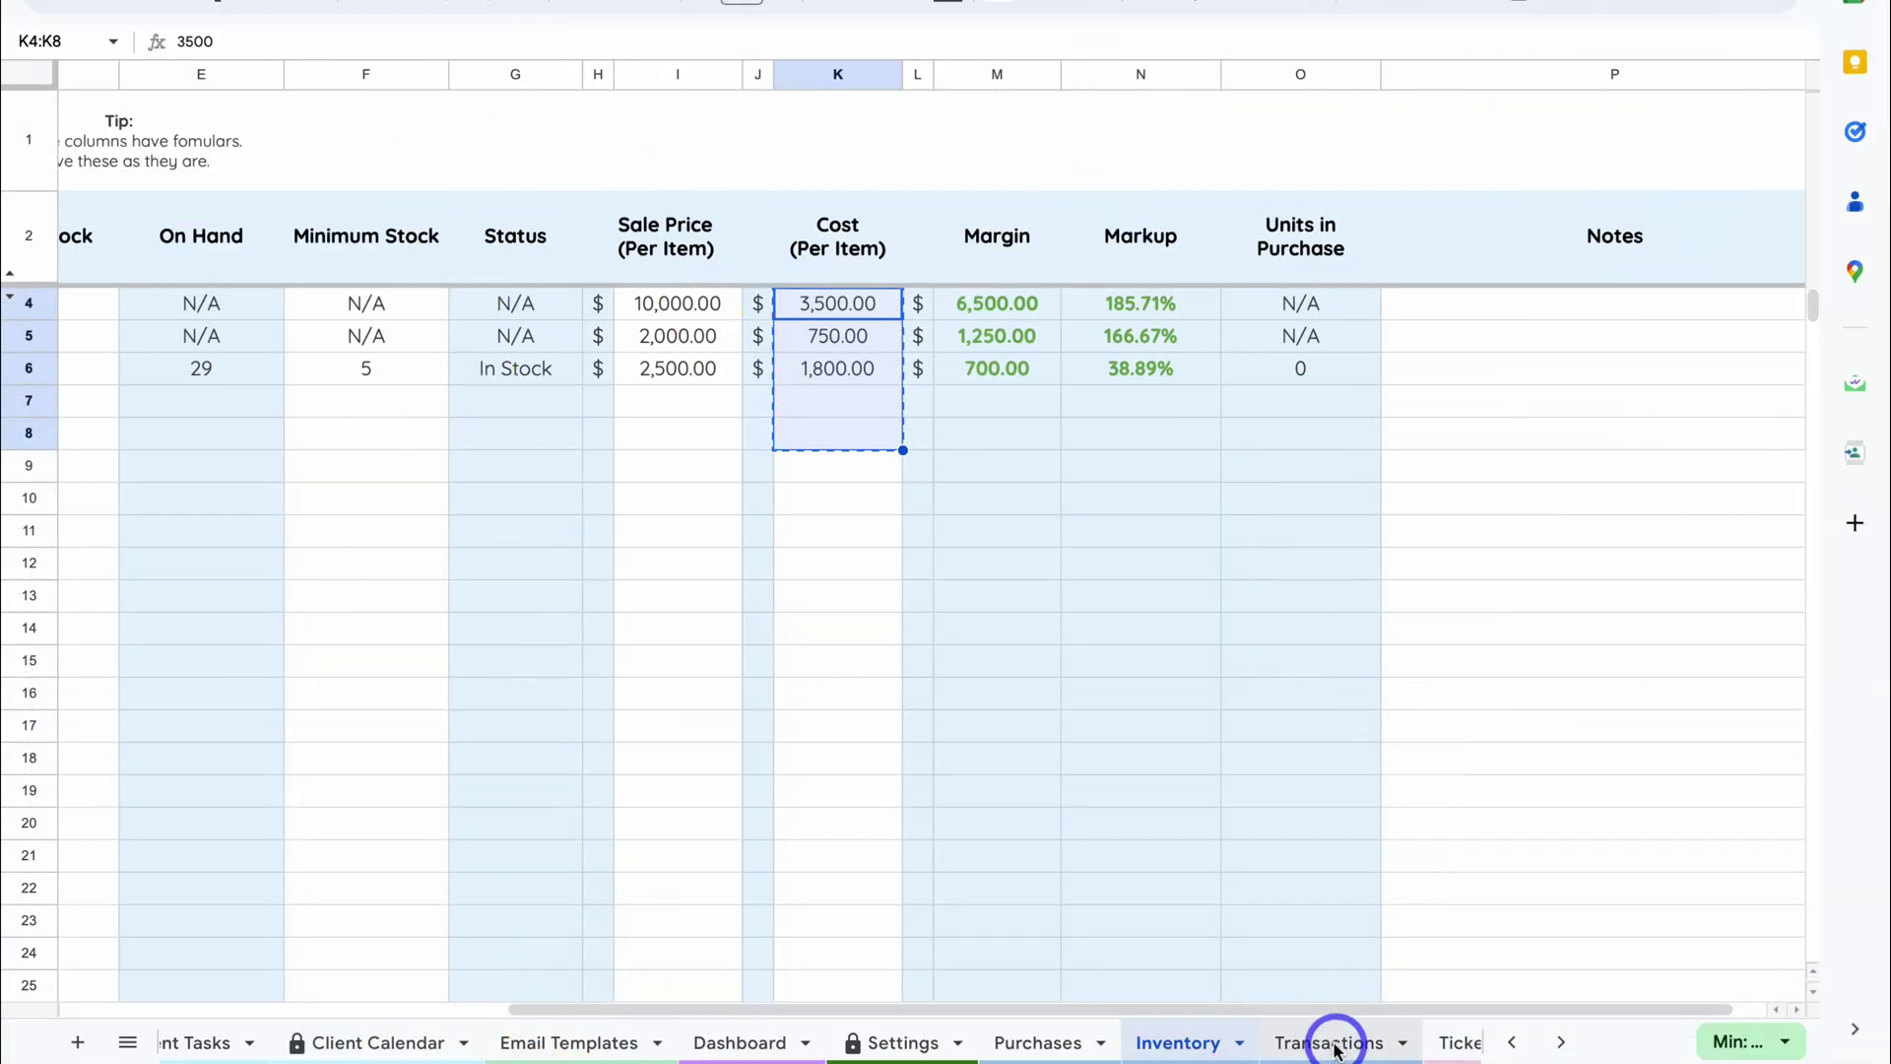
Copy items and account names A4:B12 from CRM 4.0 Transactions and paste them as values at A4 in CRM 4.5.
left_click(1337, 1050)
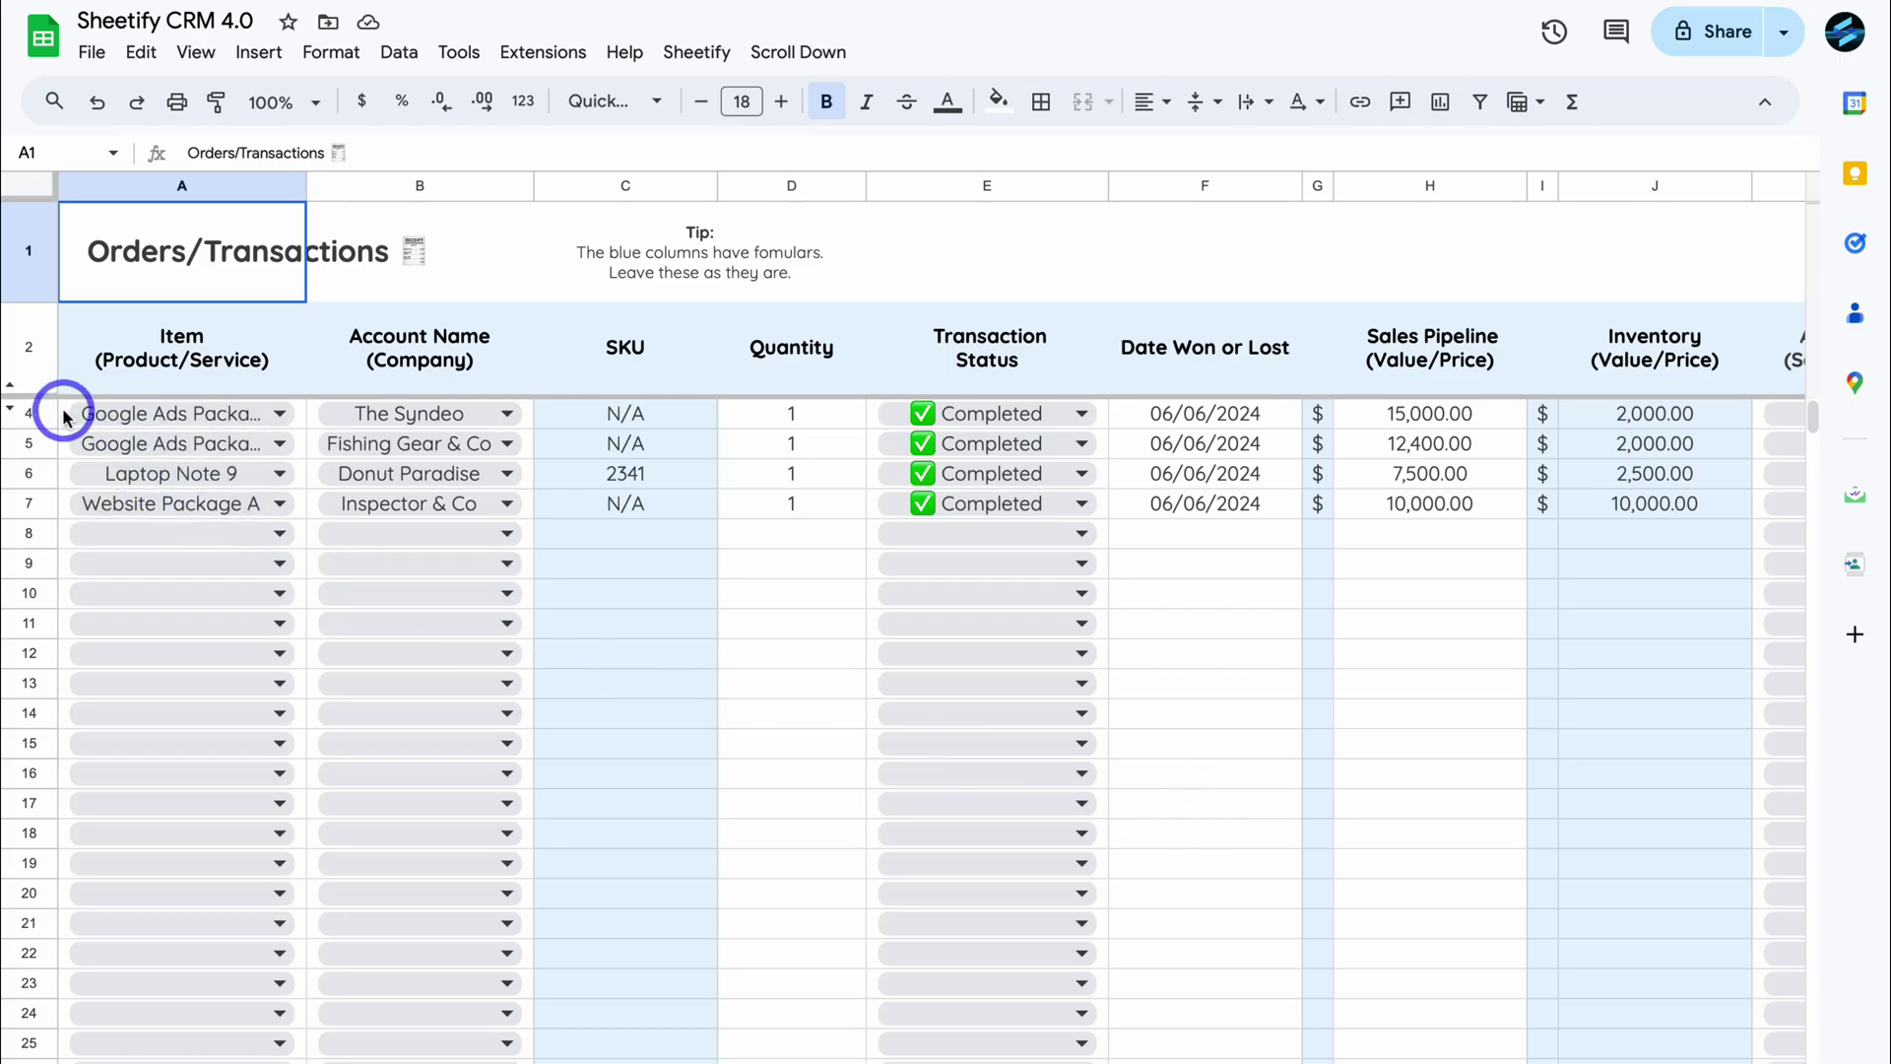
left_click_drag(63, 417, 392, 659)
right_click(371, 581)
left_click(470, 367)
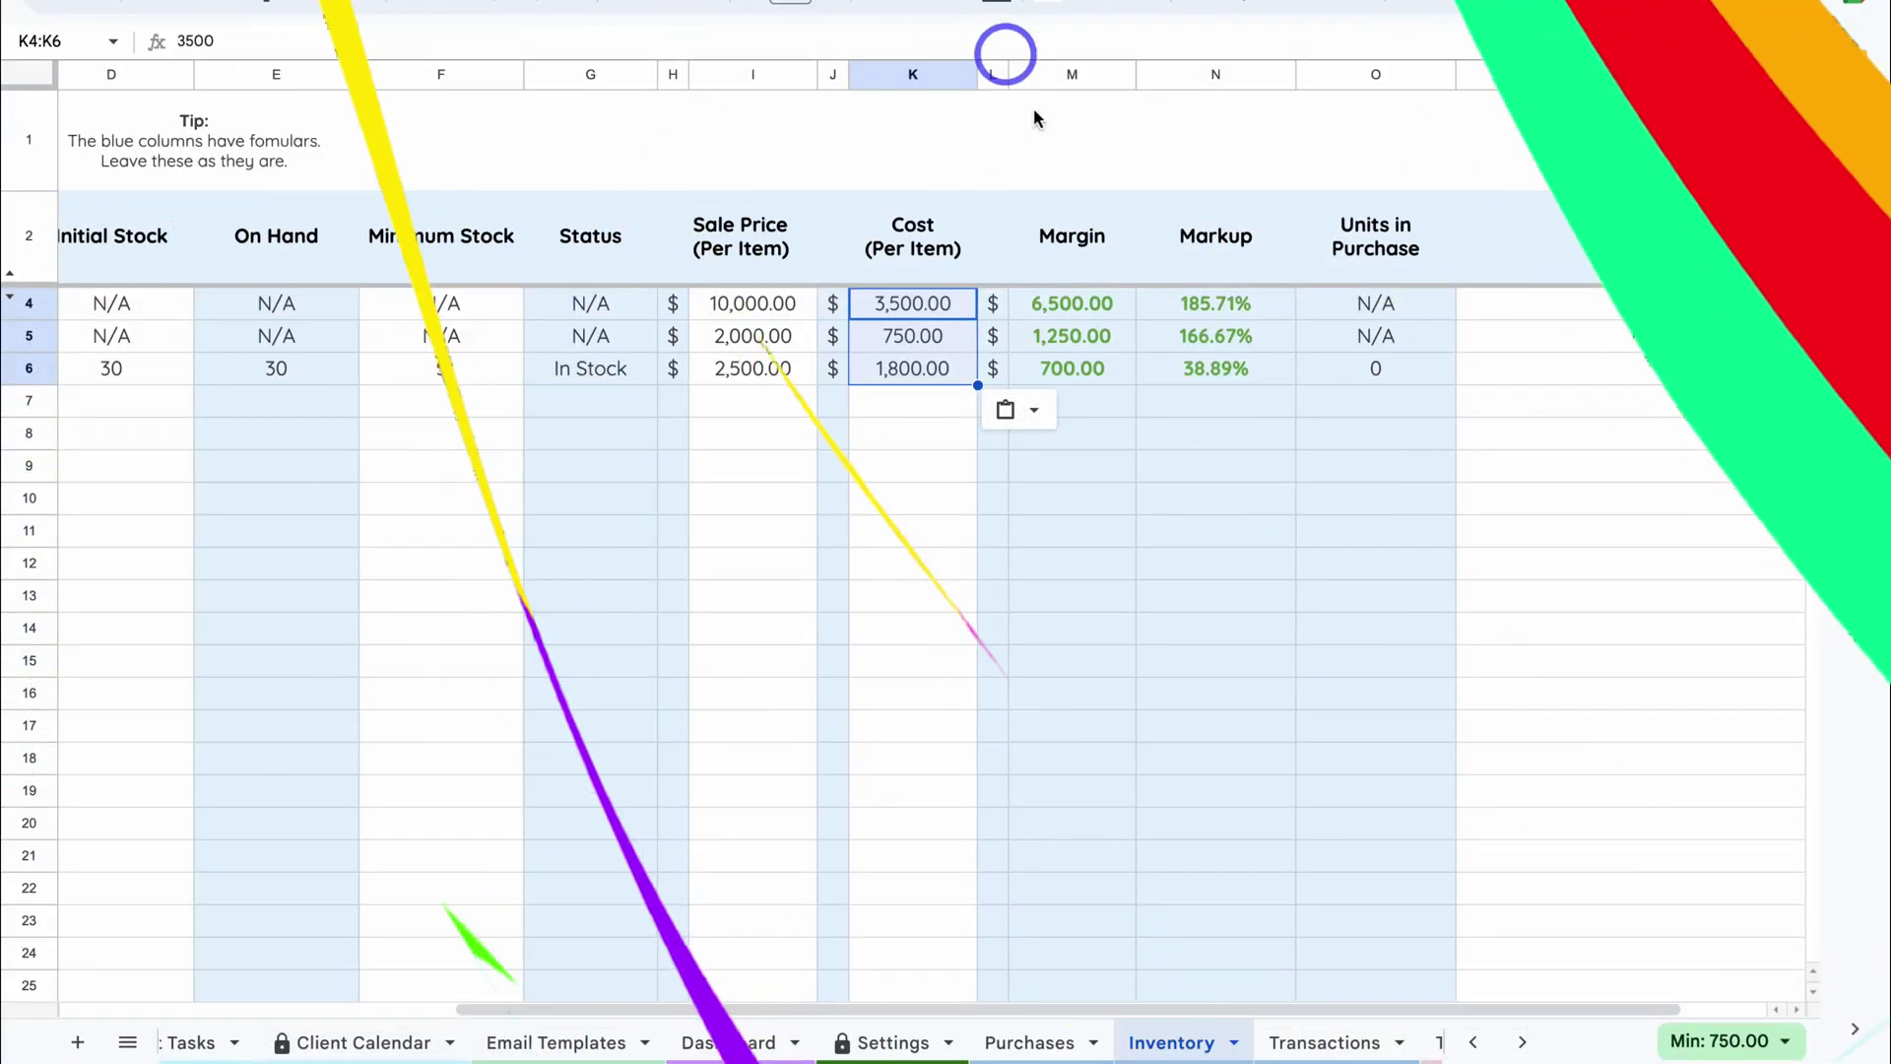
left_click(1362, 1044)
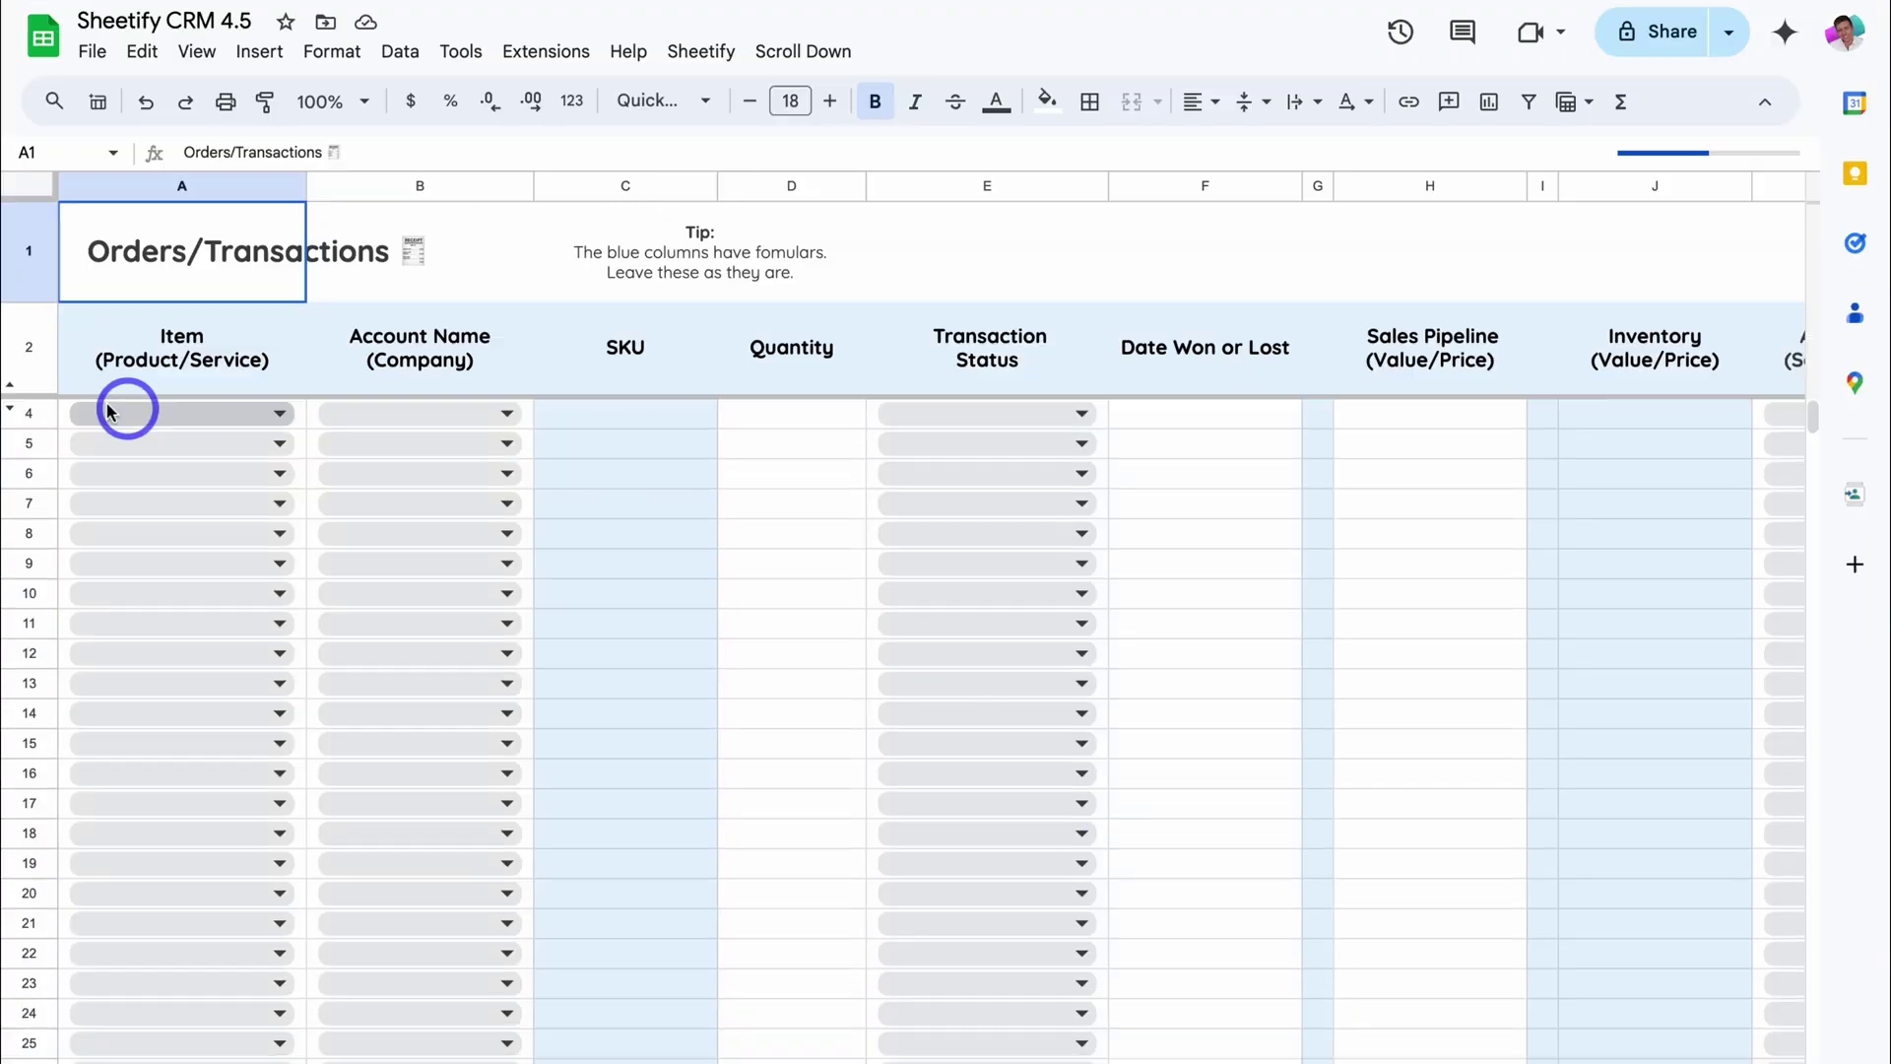
right_click(67, 412)
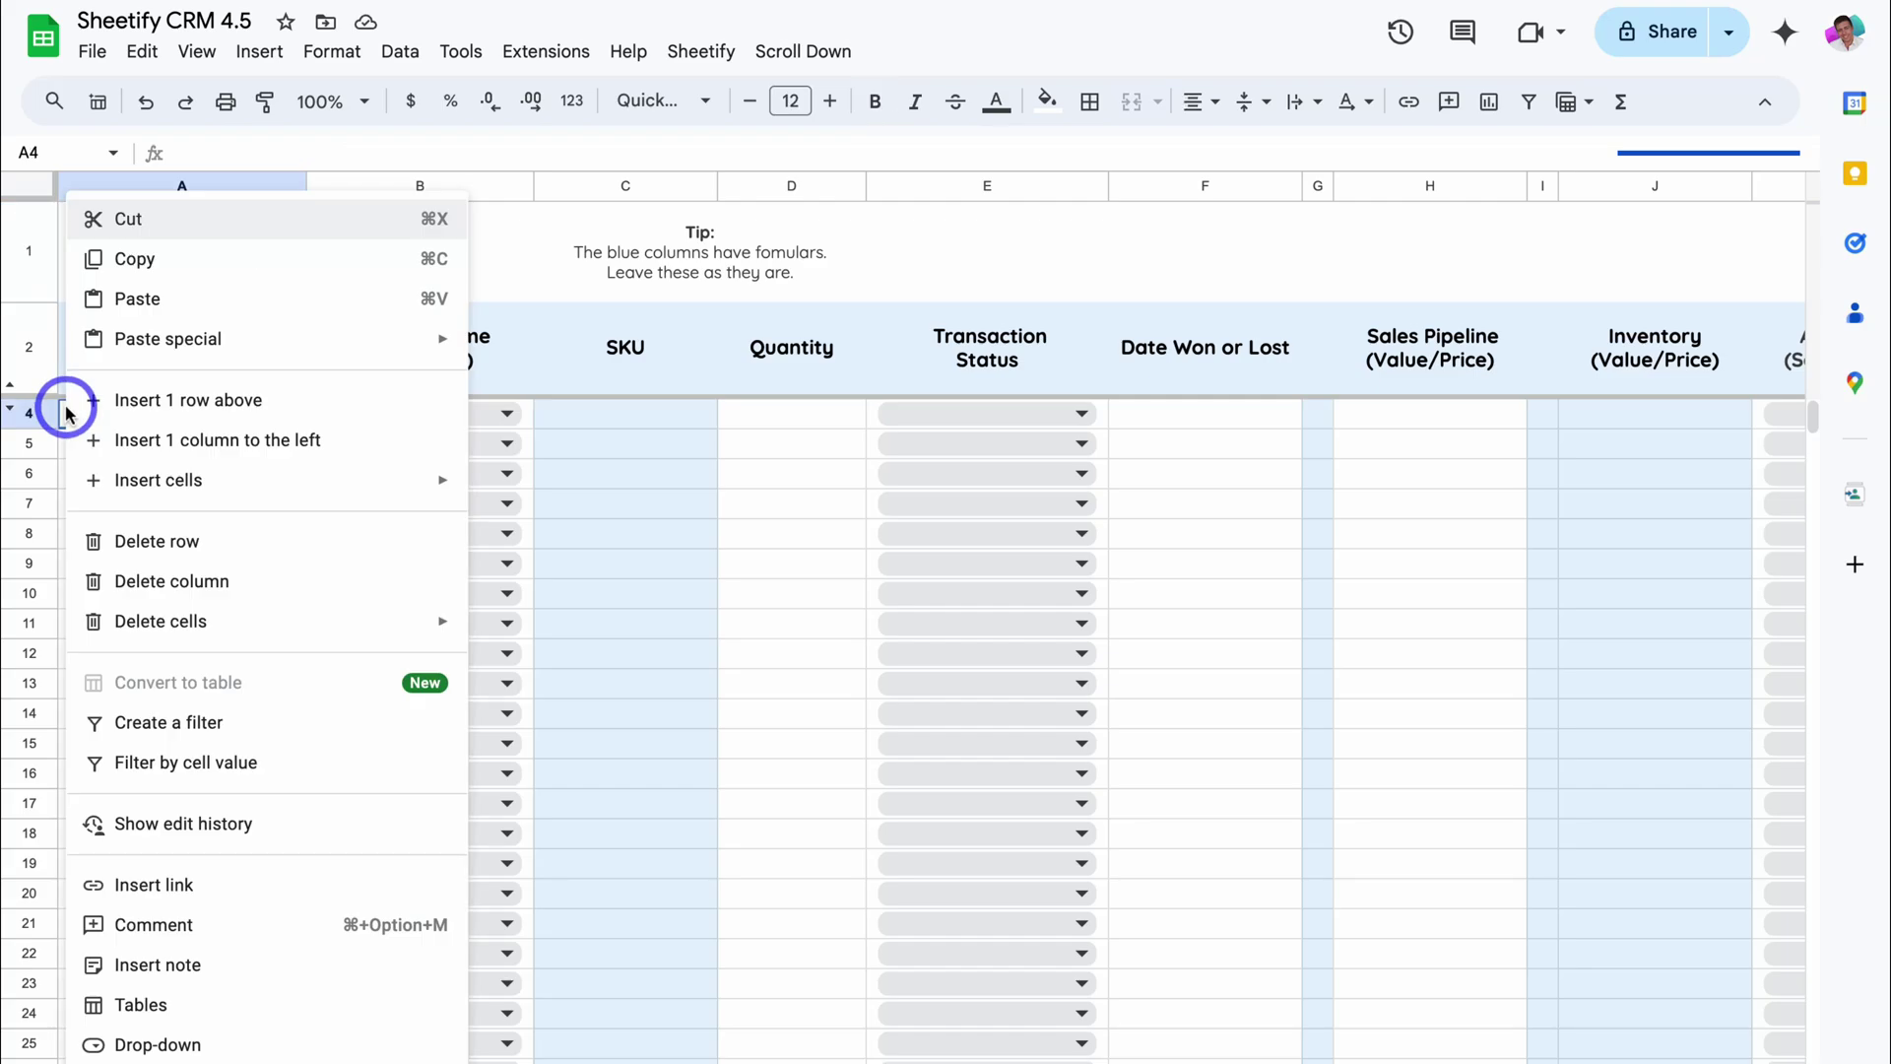
mouse_move(147, 340)
left_click(549, 359)
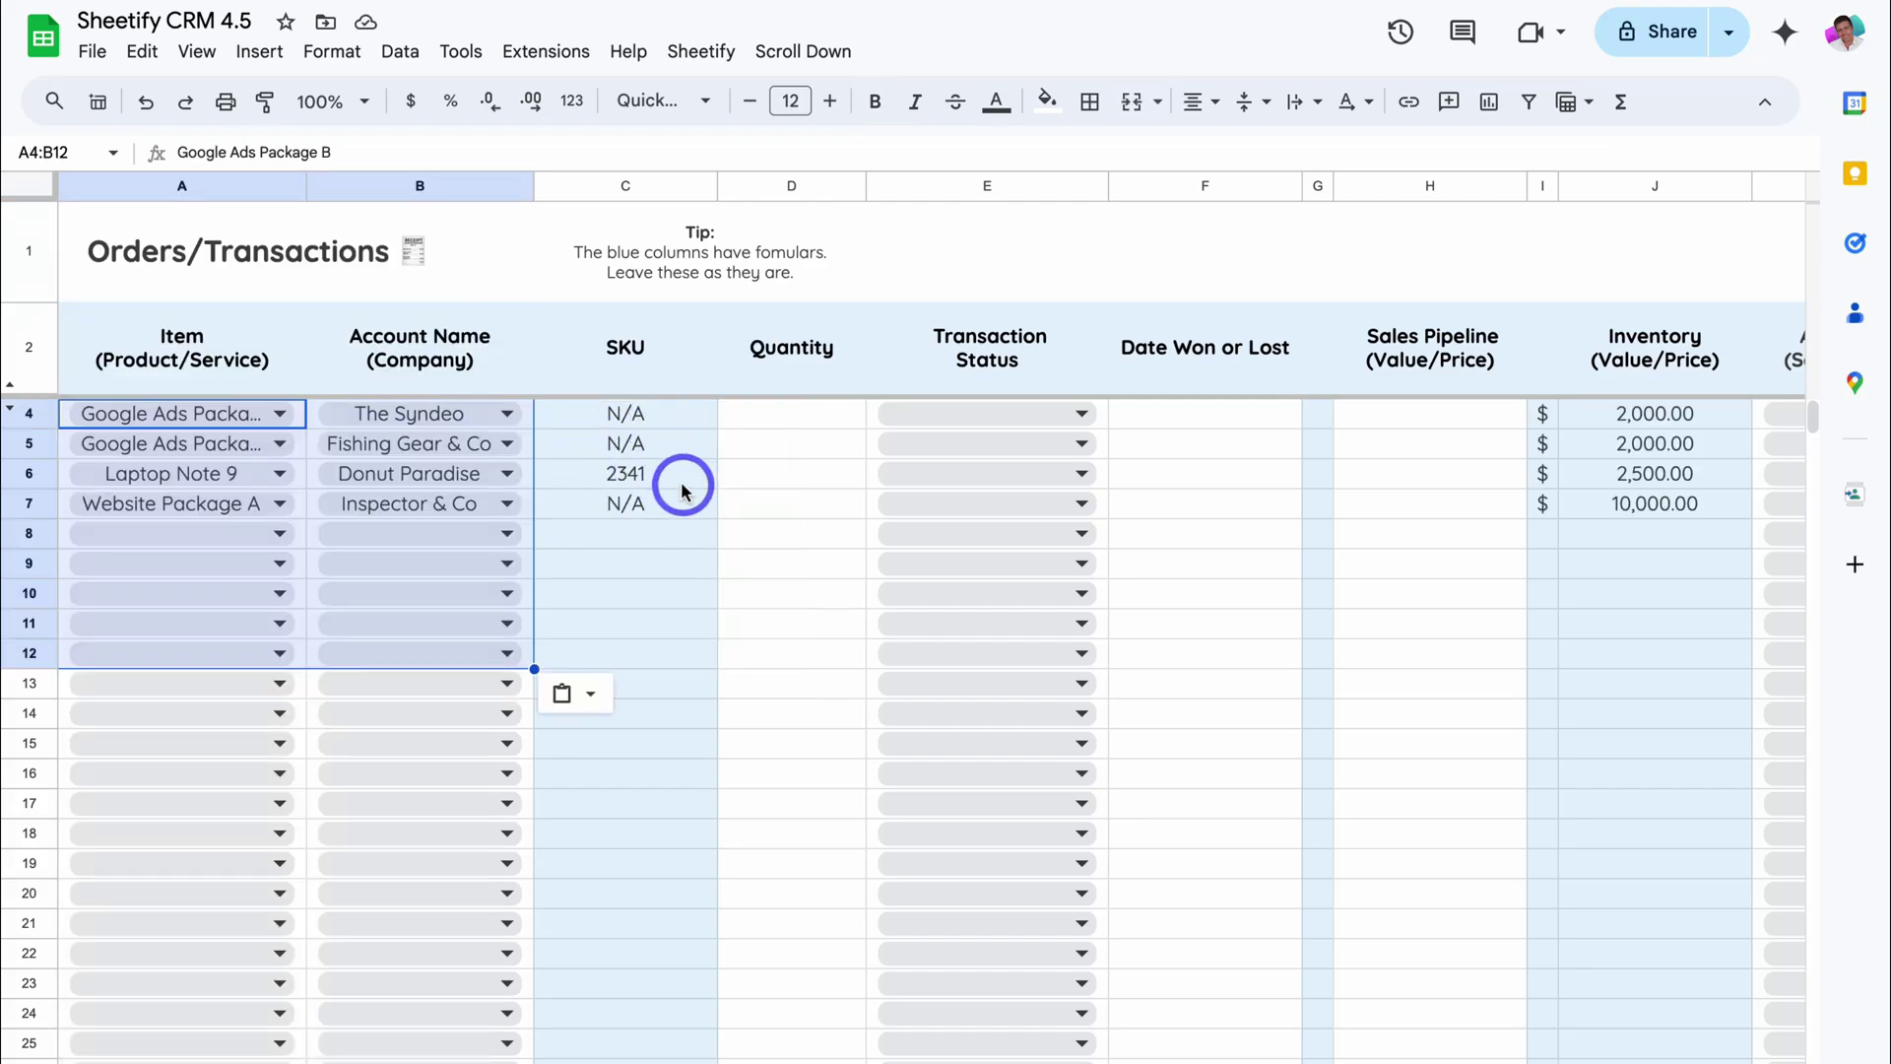
Copy quantities, statuses and Date Won or Lost D4:F10, and paste them as values at D4.
scroll(689, 472, "right", 2)
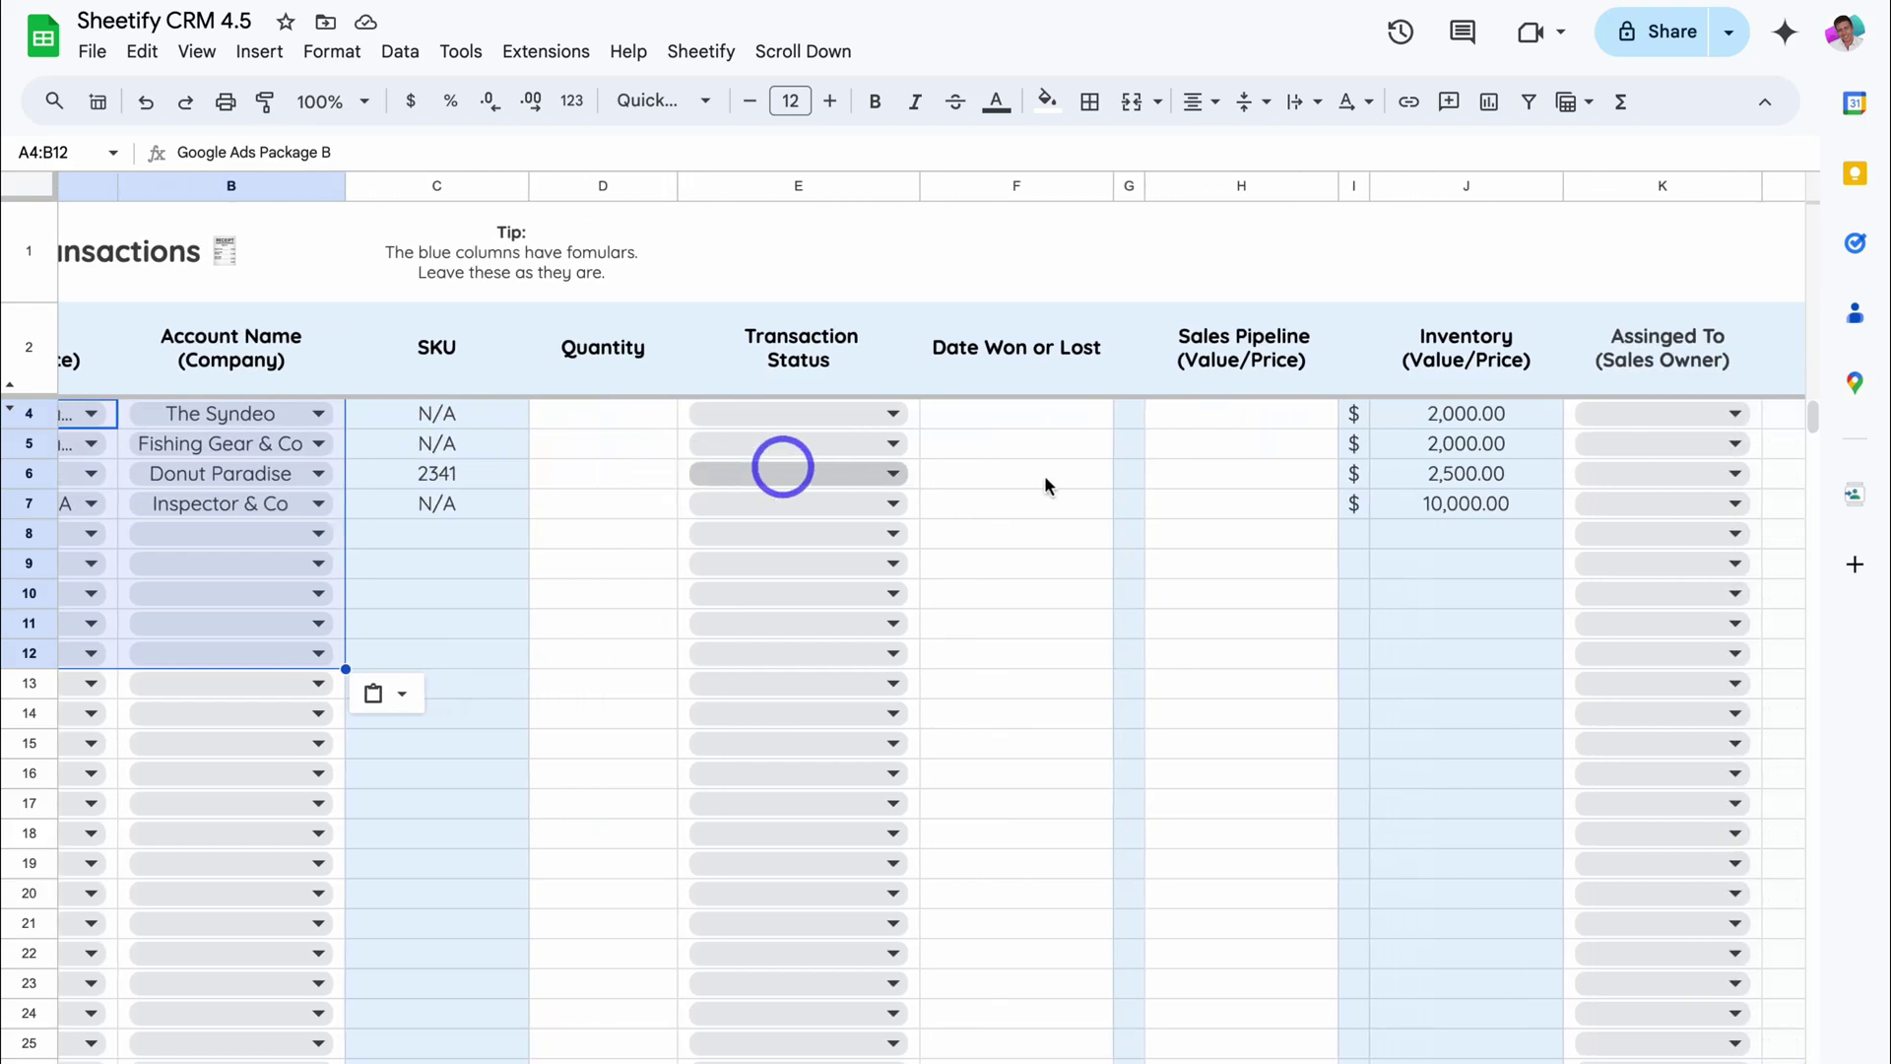
scroll(758, 490, "left", 2)
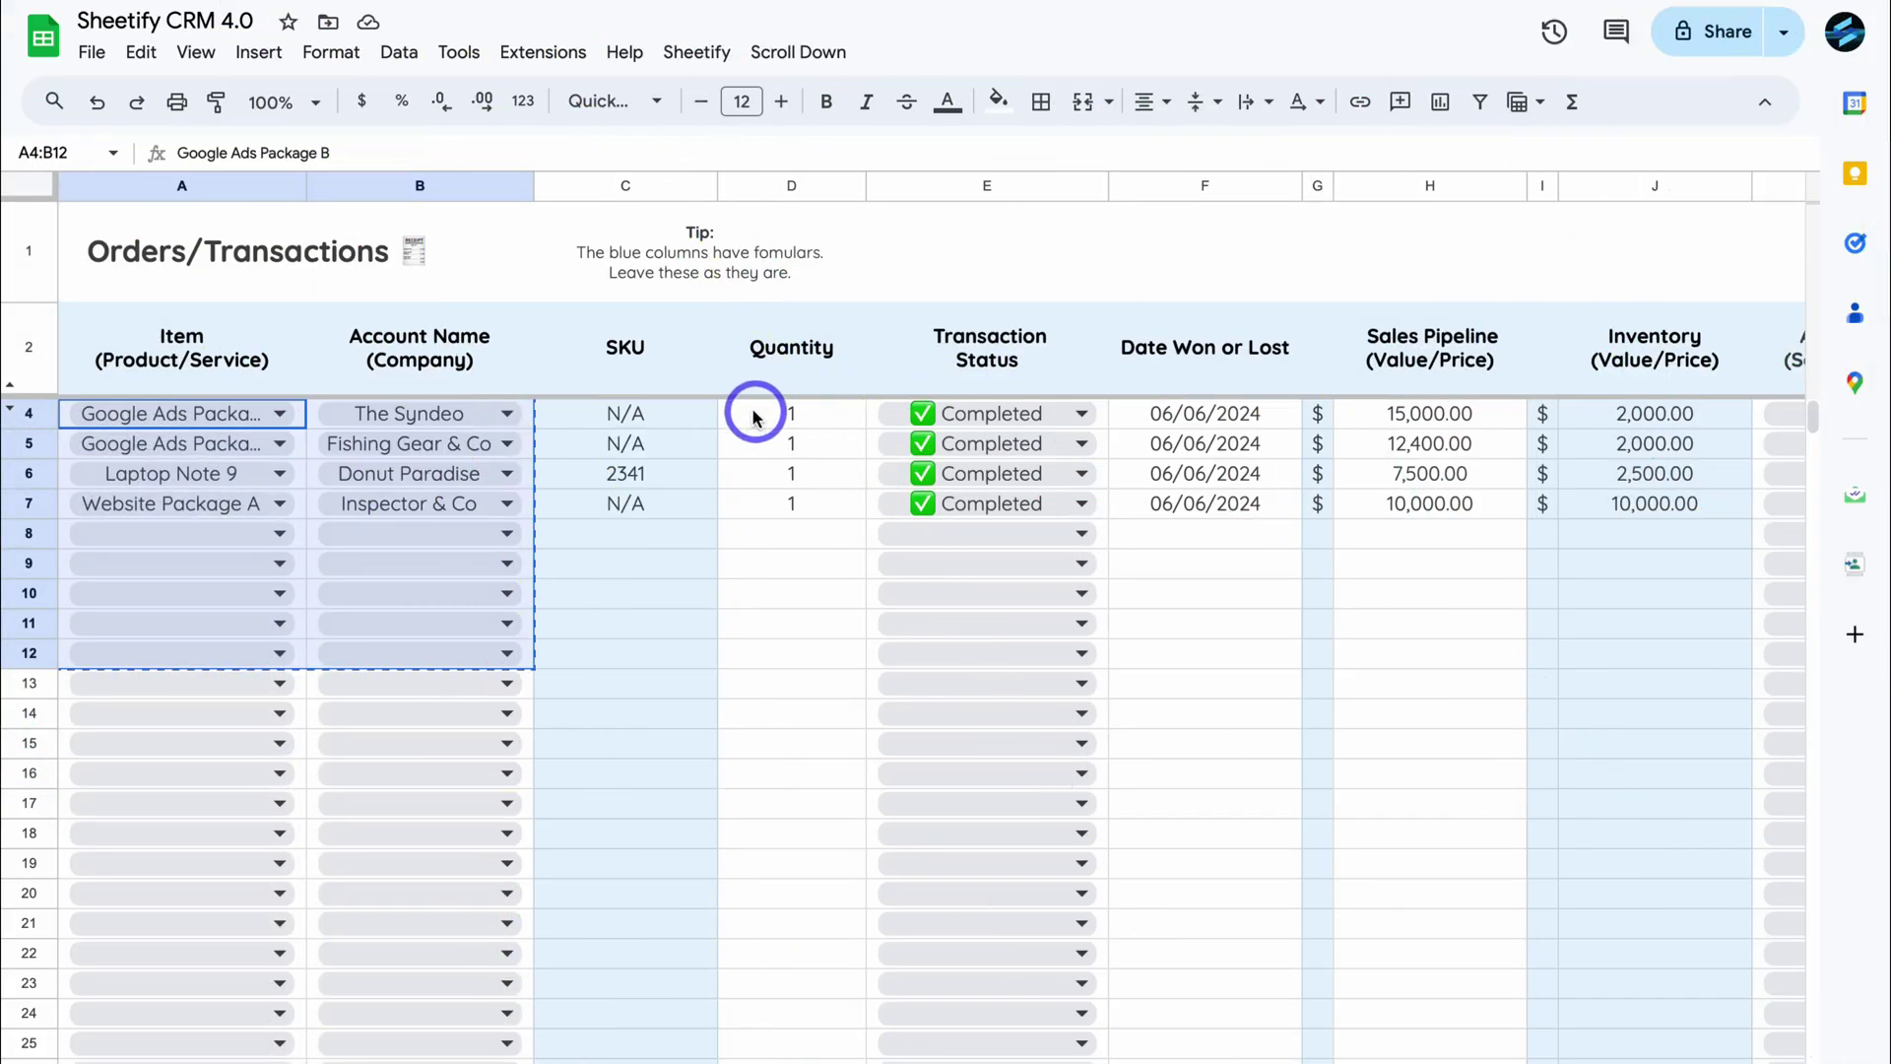
left_click(756, 412)
left_click_drag(761, 422, 1237, 595)
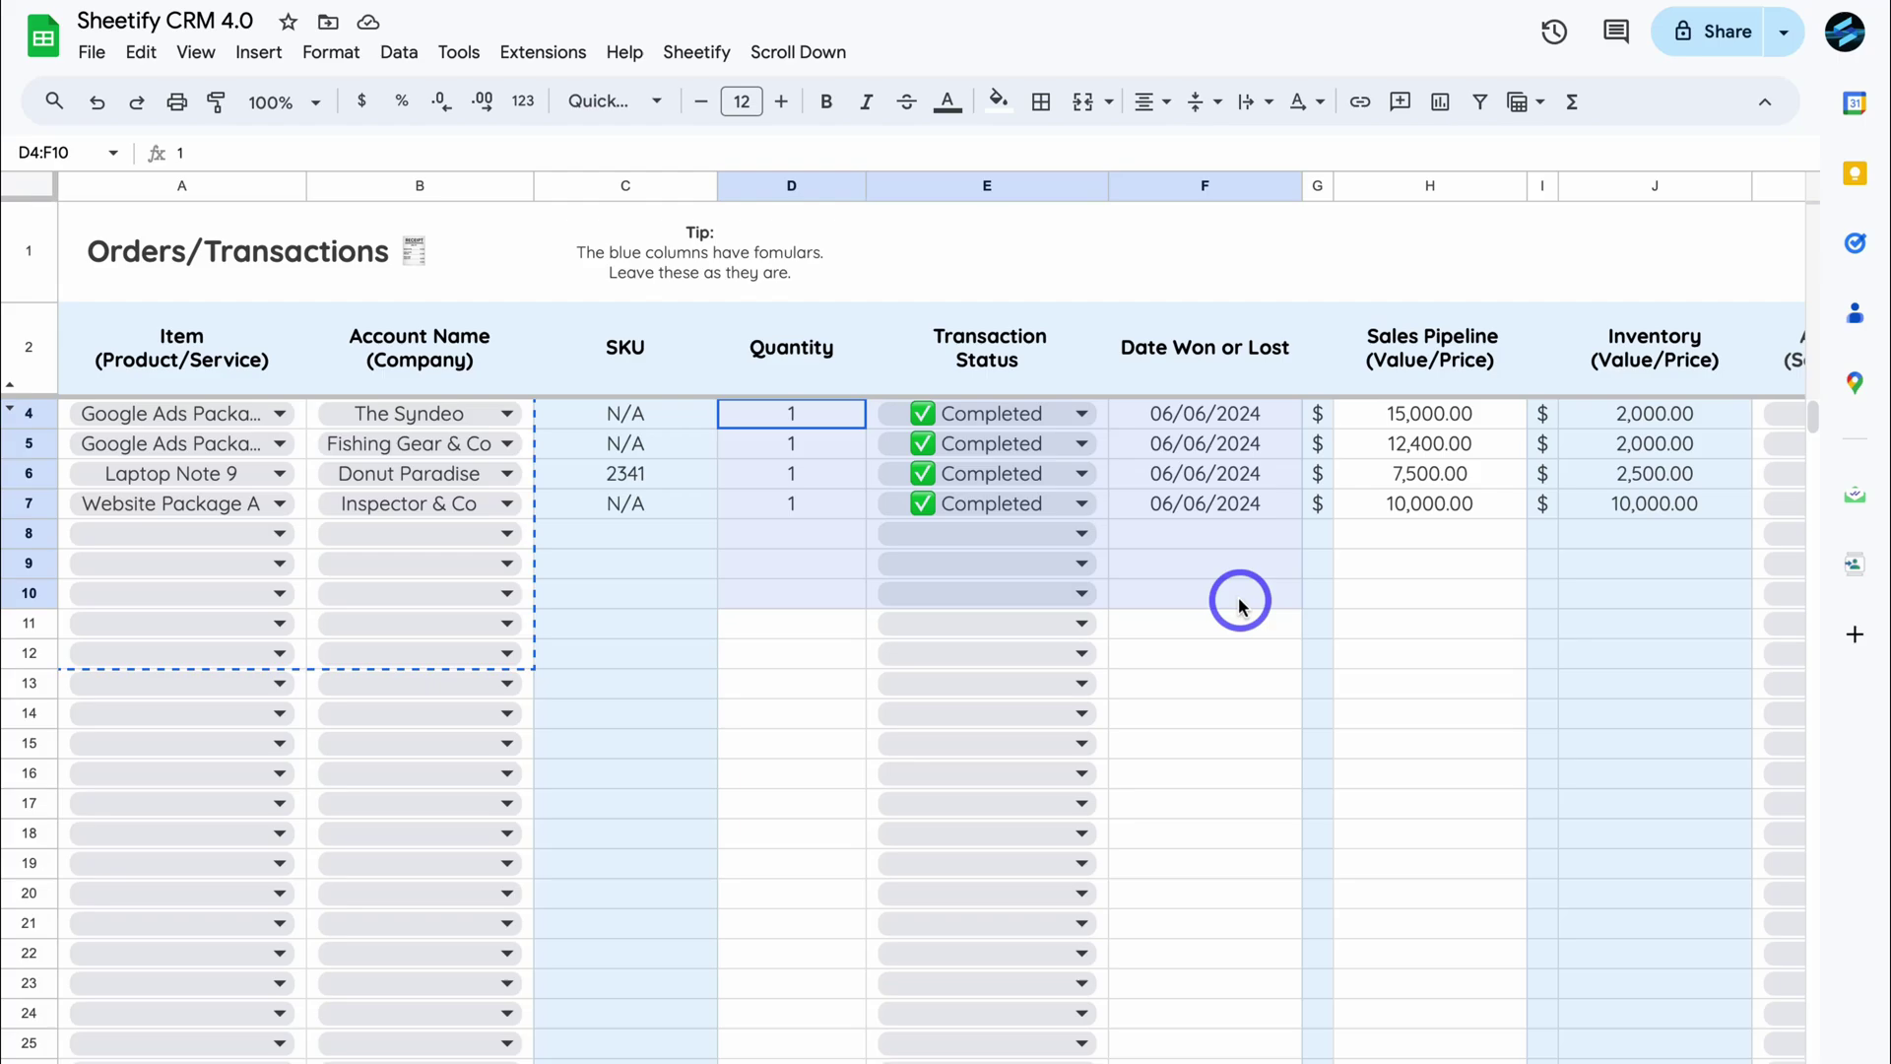
right_click(1209, 480)
left_click(1422, 363)
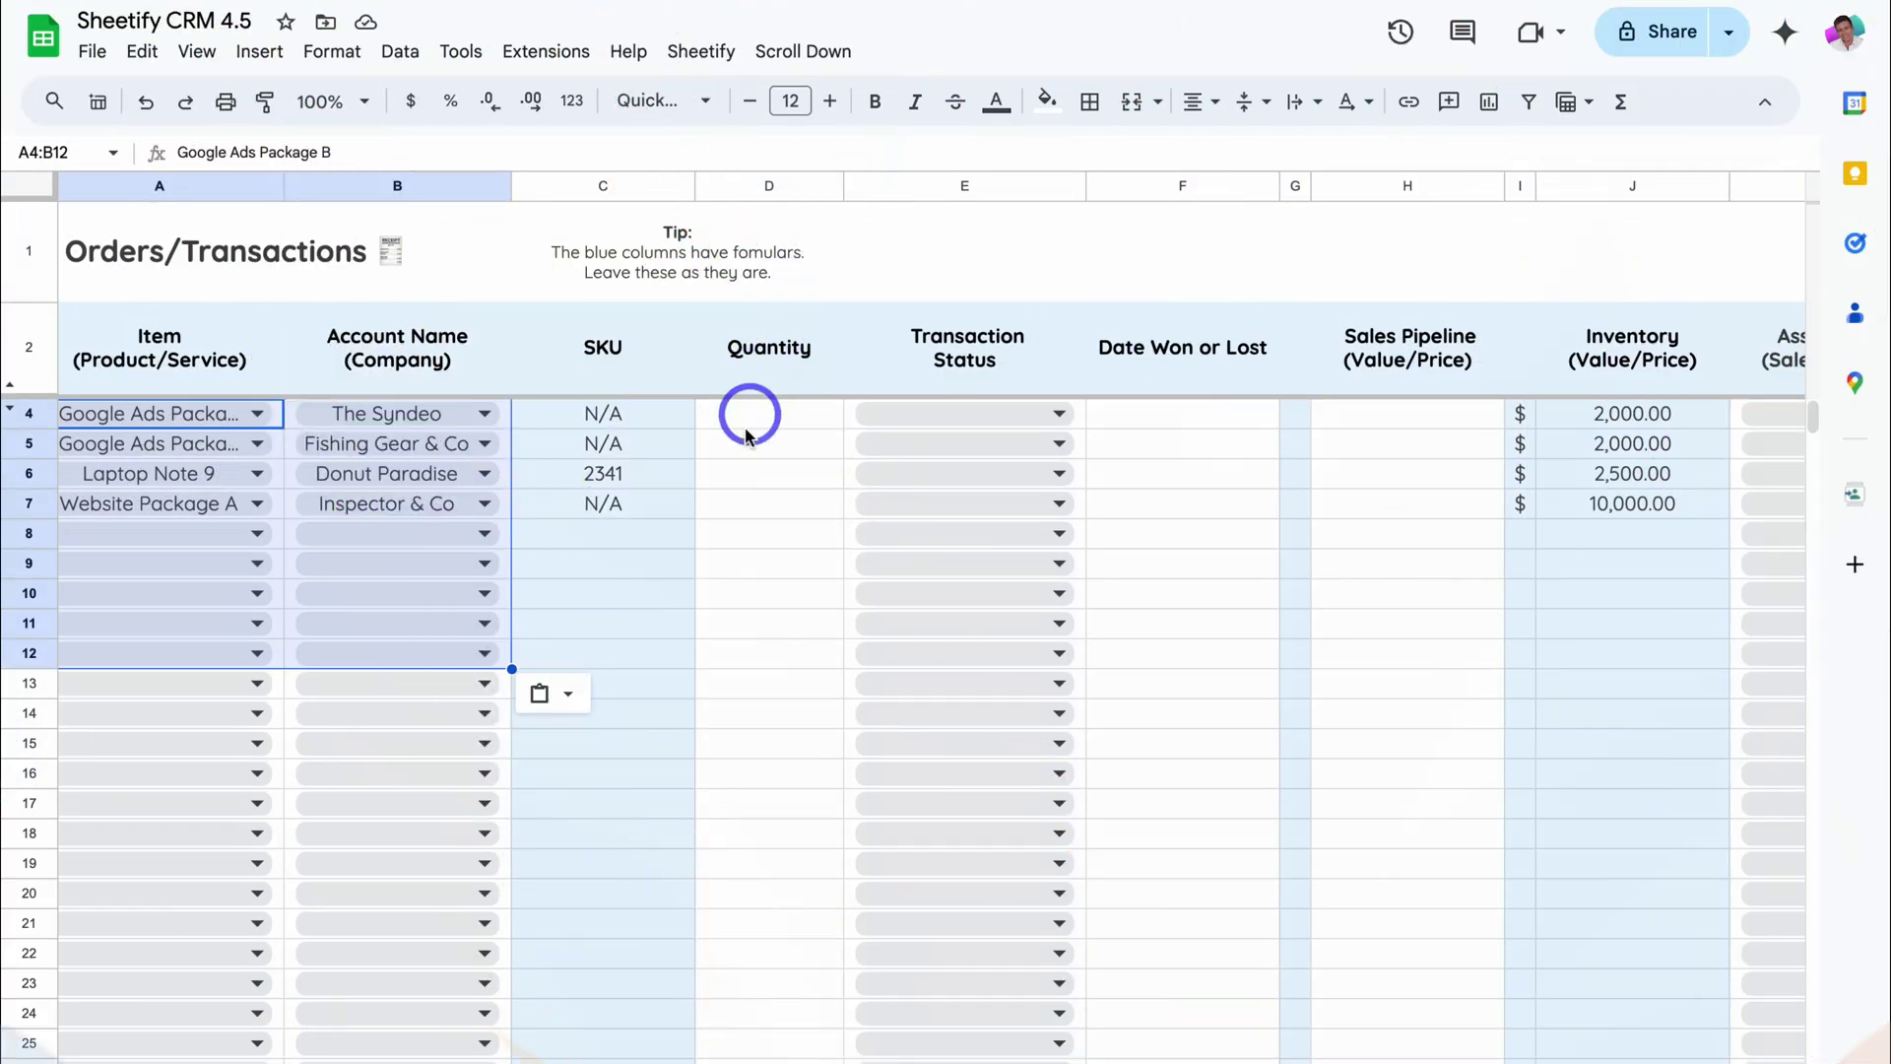
right_click(749, 421)
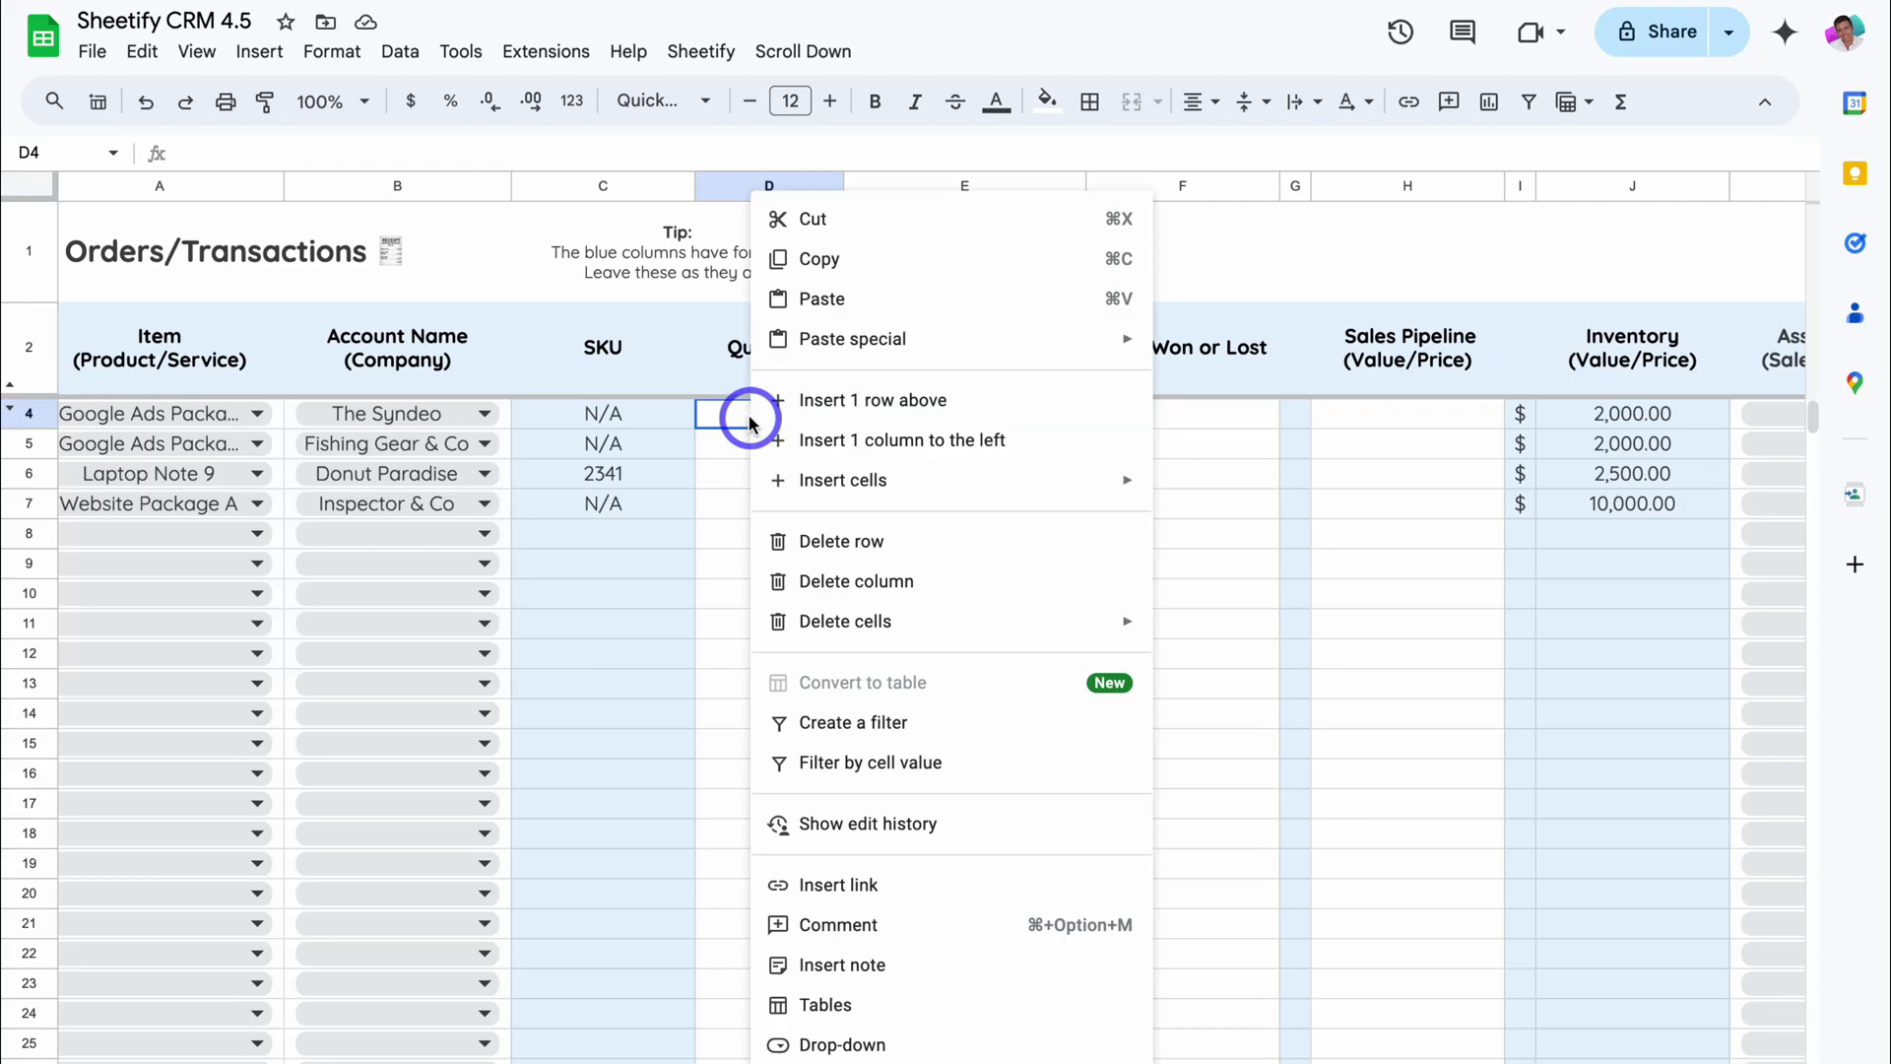
mouse_move(853, 340)
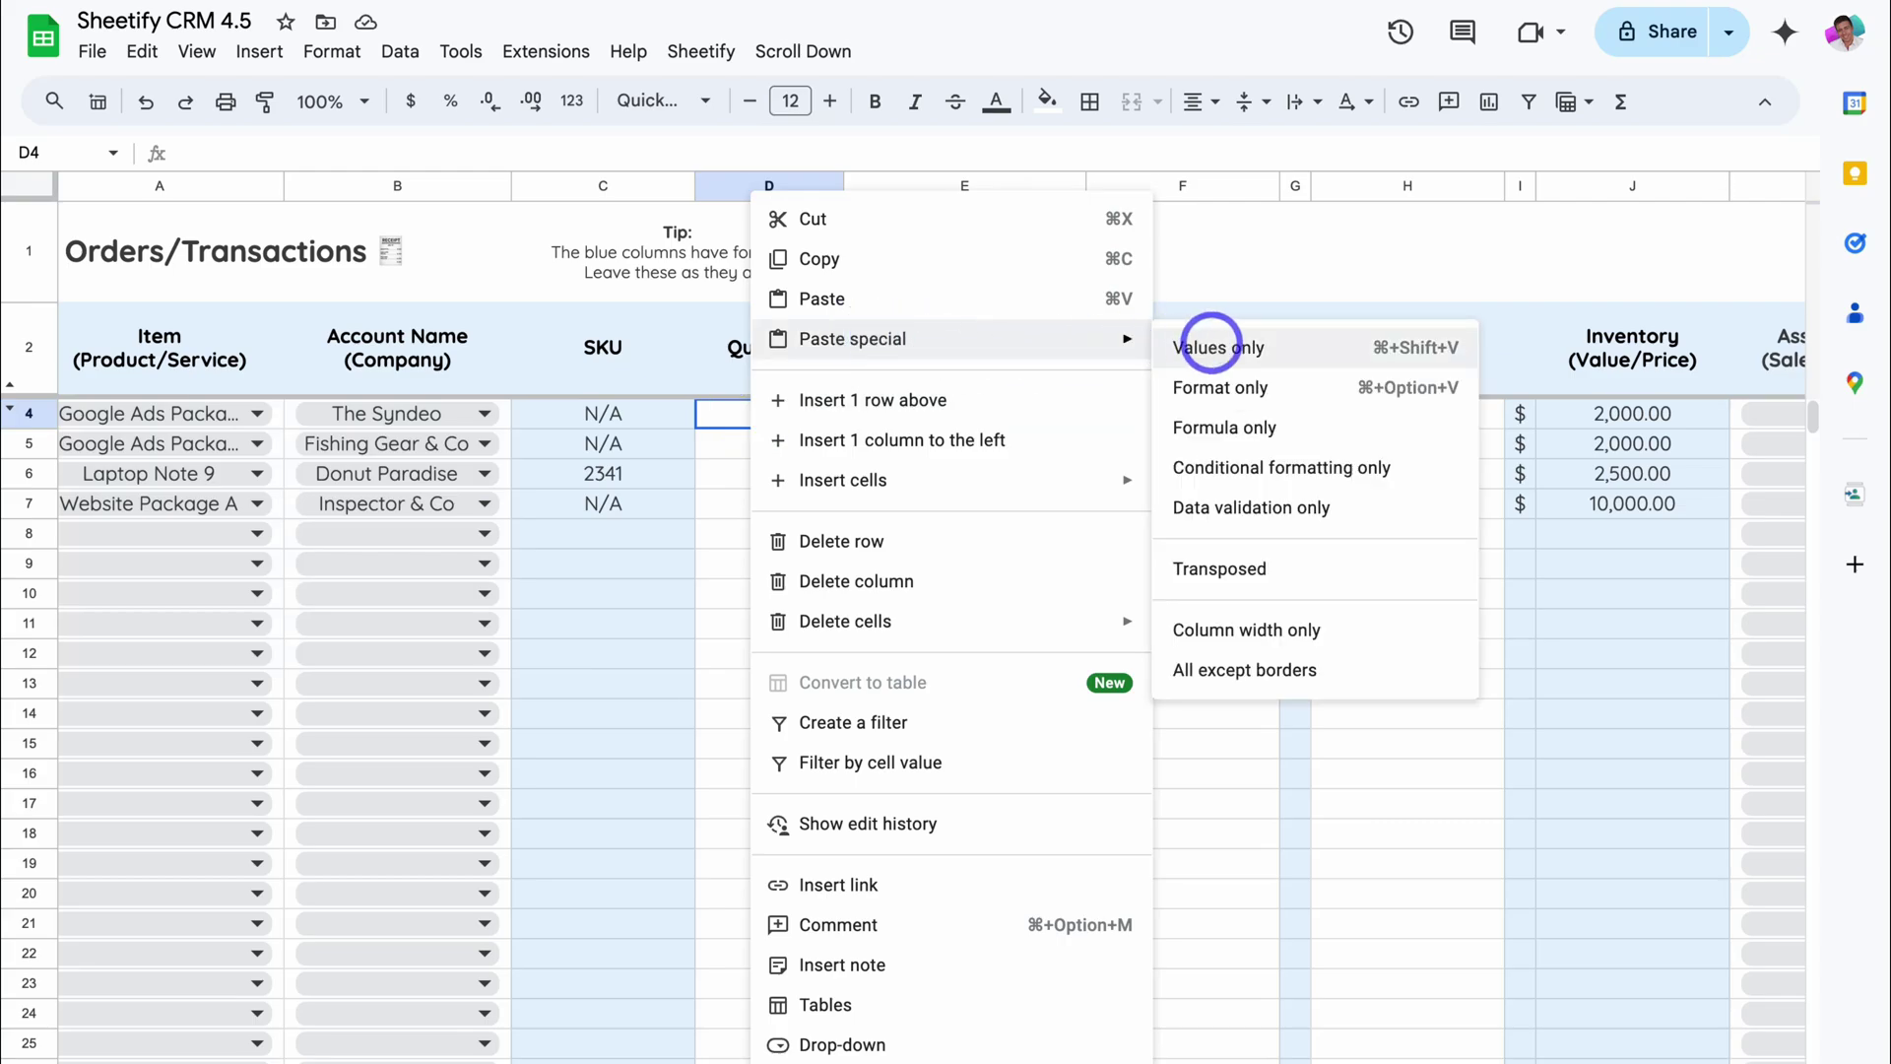
left_click(1221, 350)
Select the Sales Pipeline cells in column H, then go to the Tickets/Issues sheet.
scroll(1253, 451, "right", 5)
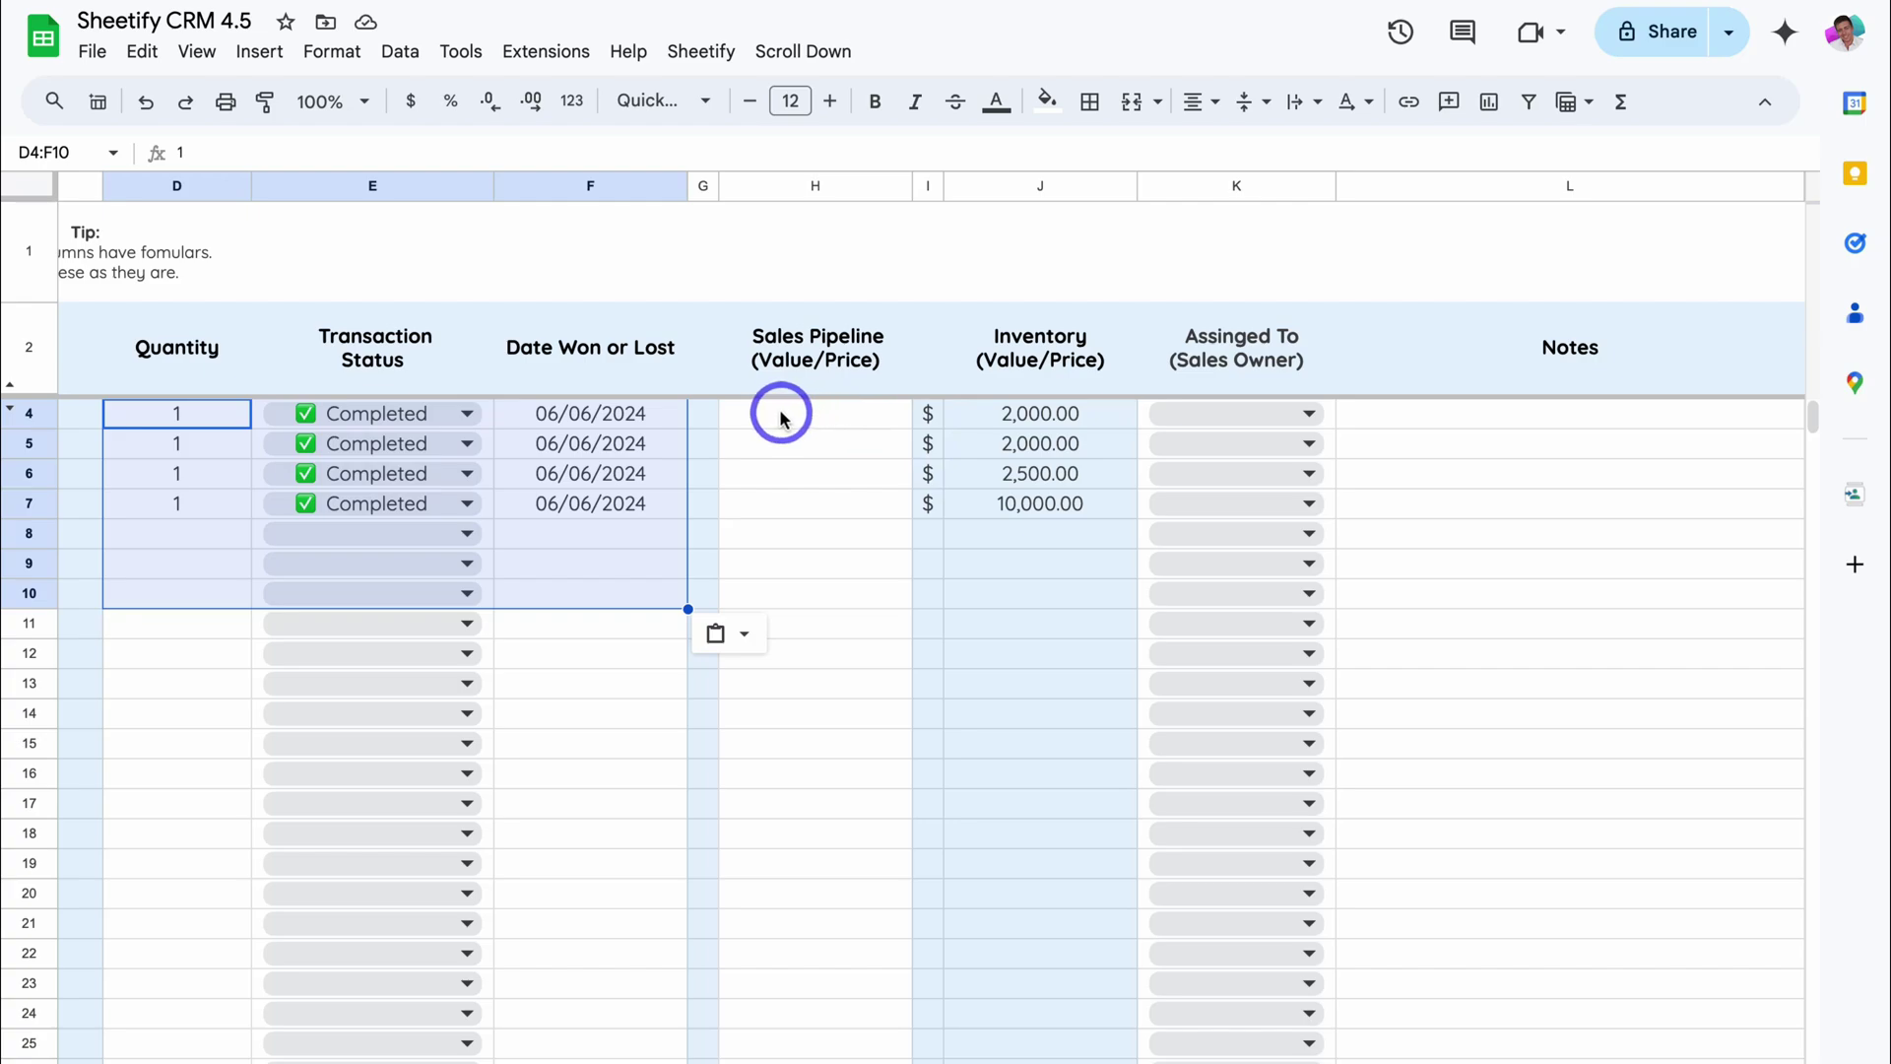
left_click_drag(781, 417, 802, 675)
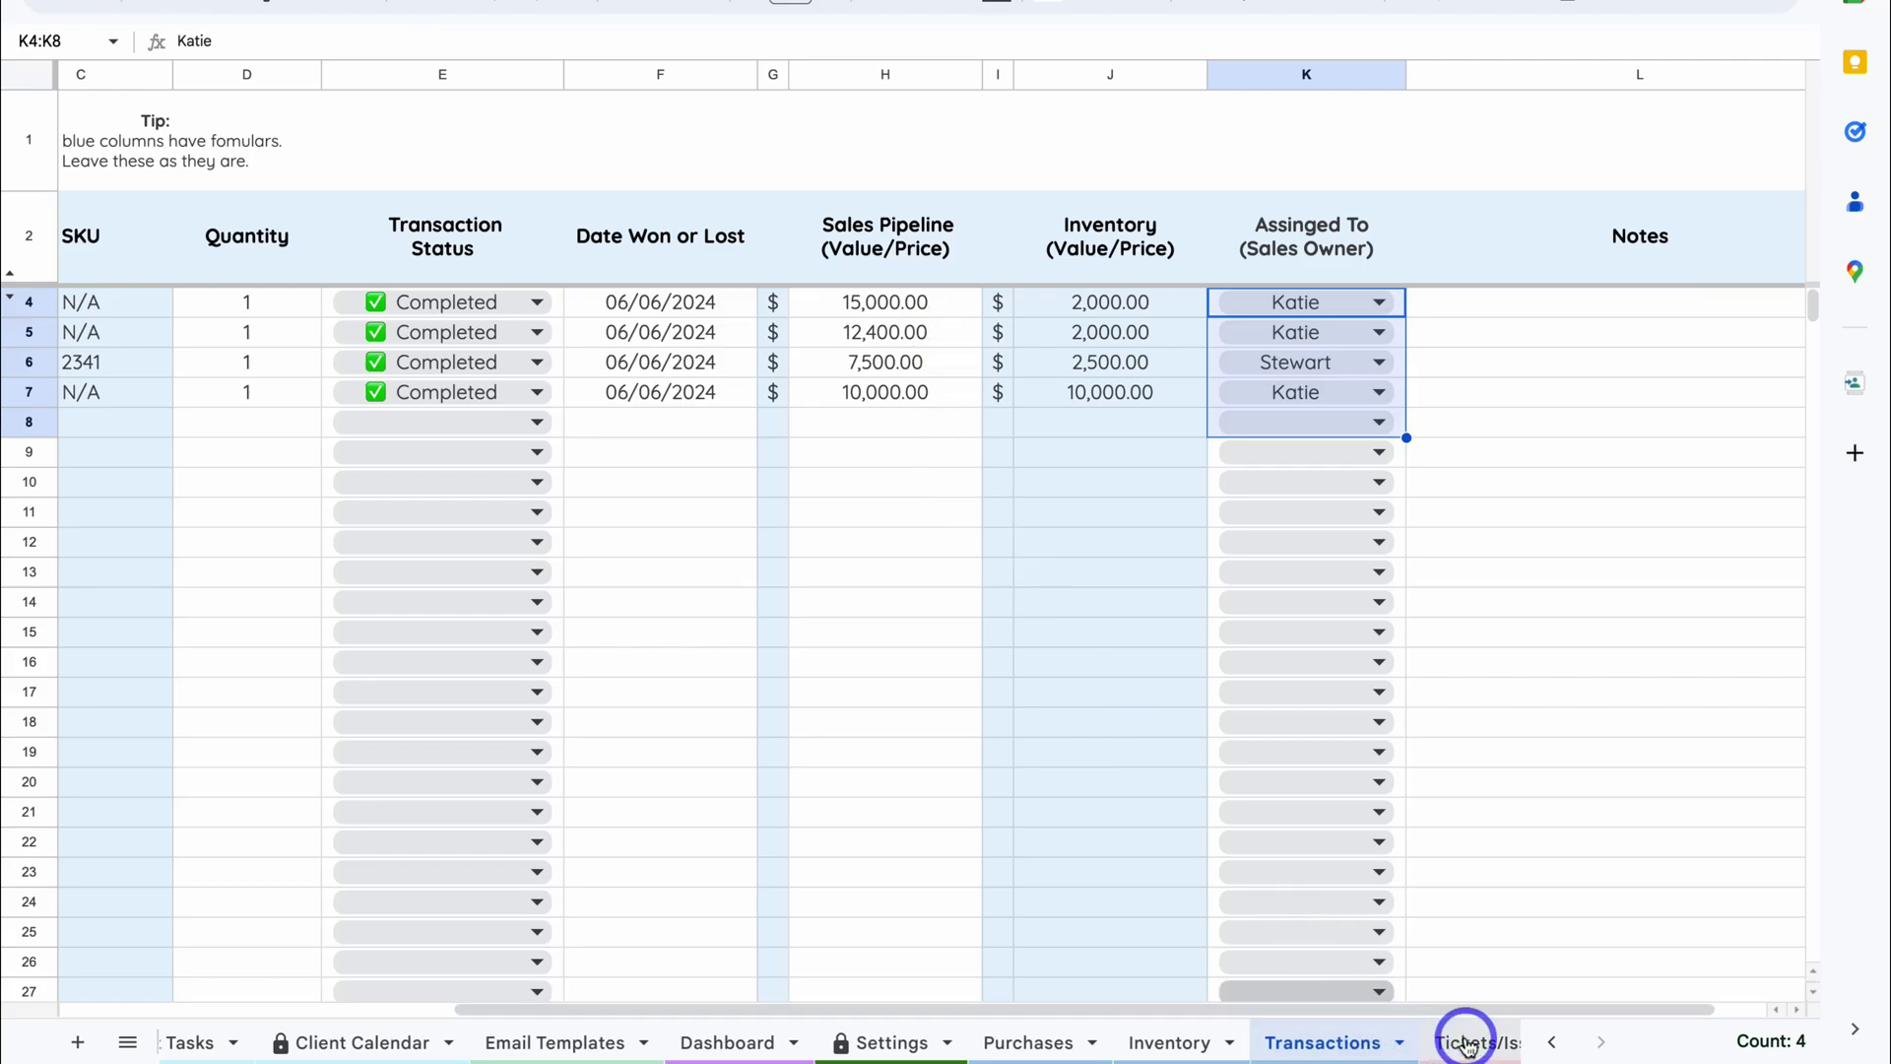
scroll(1397, 1032, "right", 2)
left_click(1398, 1034)
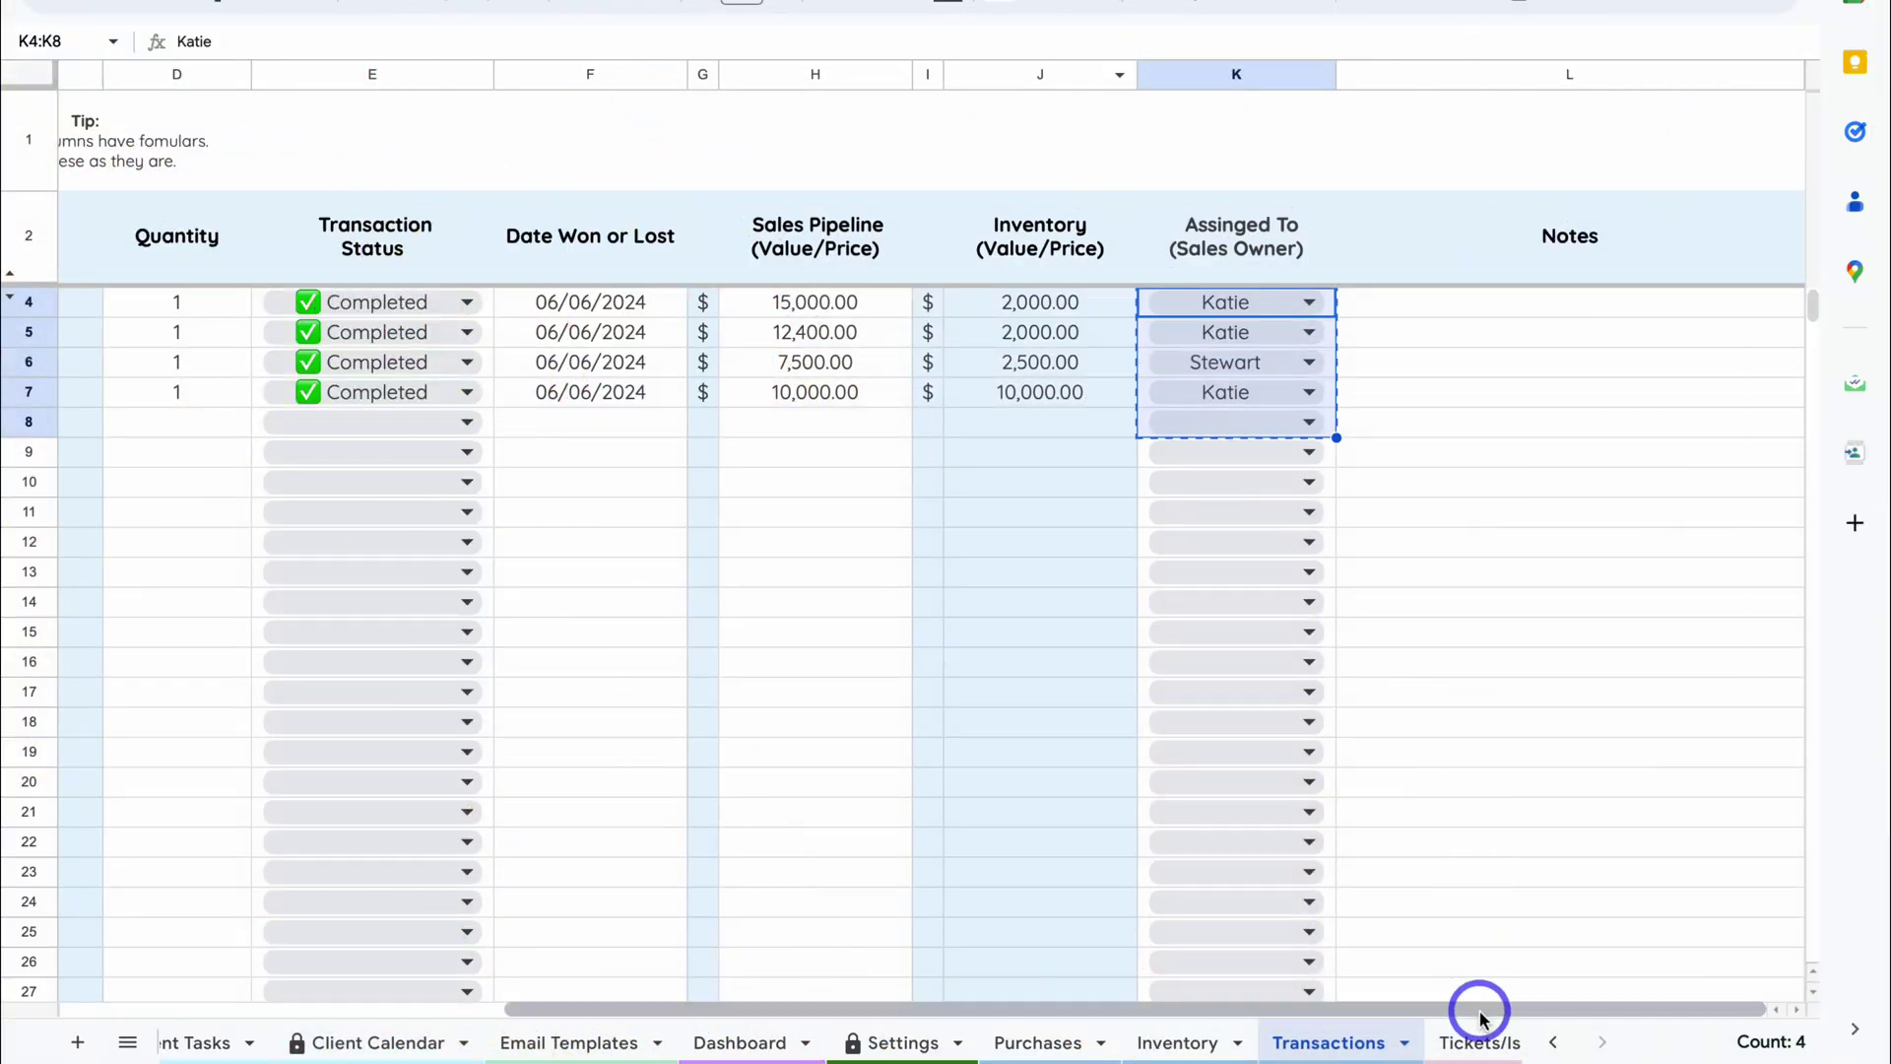
Copy ticket names and accounts A4:B15 from CRM 4.0 and paste them at A4 in CRM 4.5.
left_click(1482, 1034)
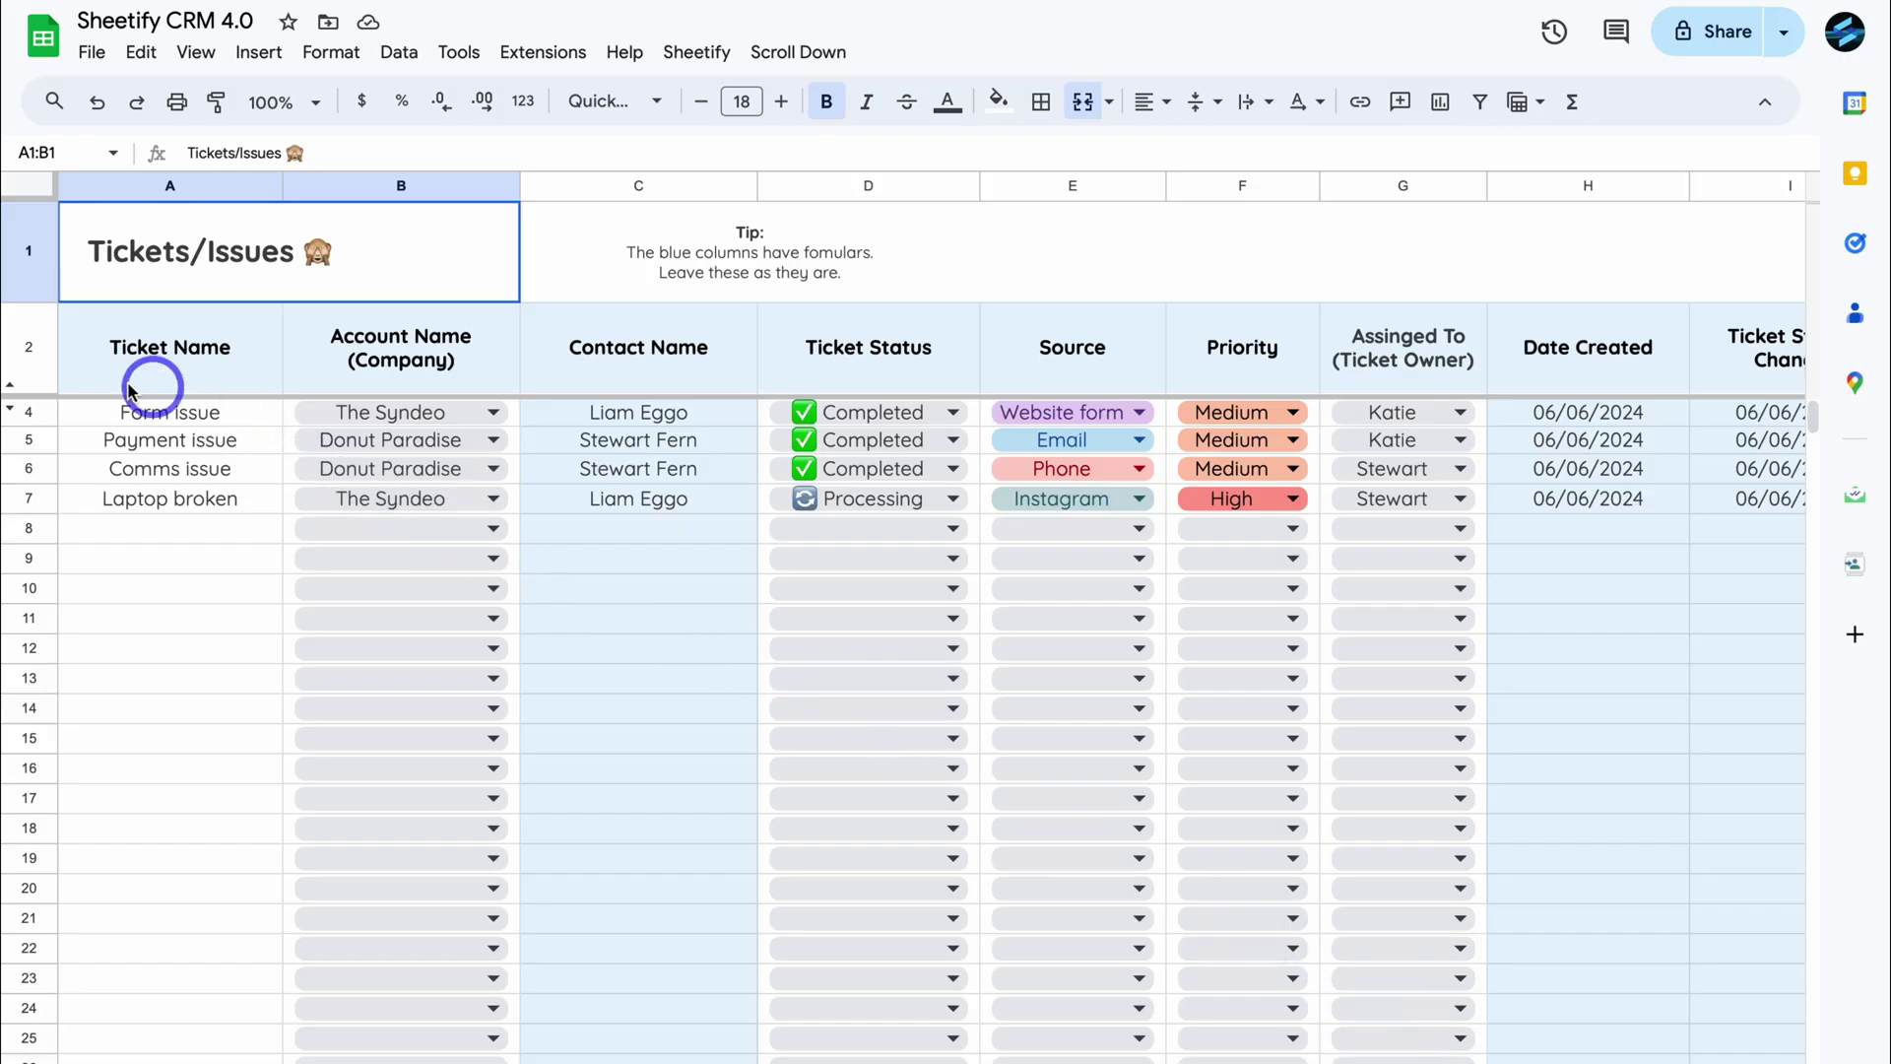
left_click_drag(76, 410, 393, 748)
right_click(220, 579)
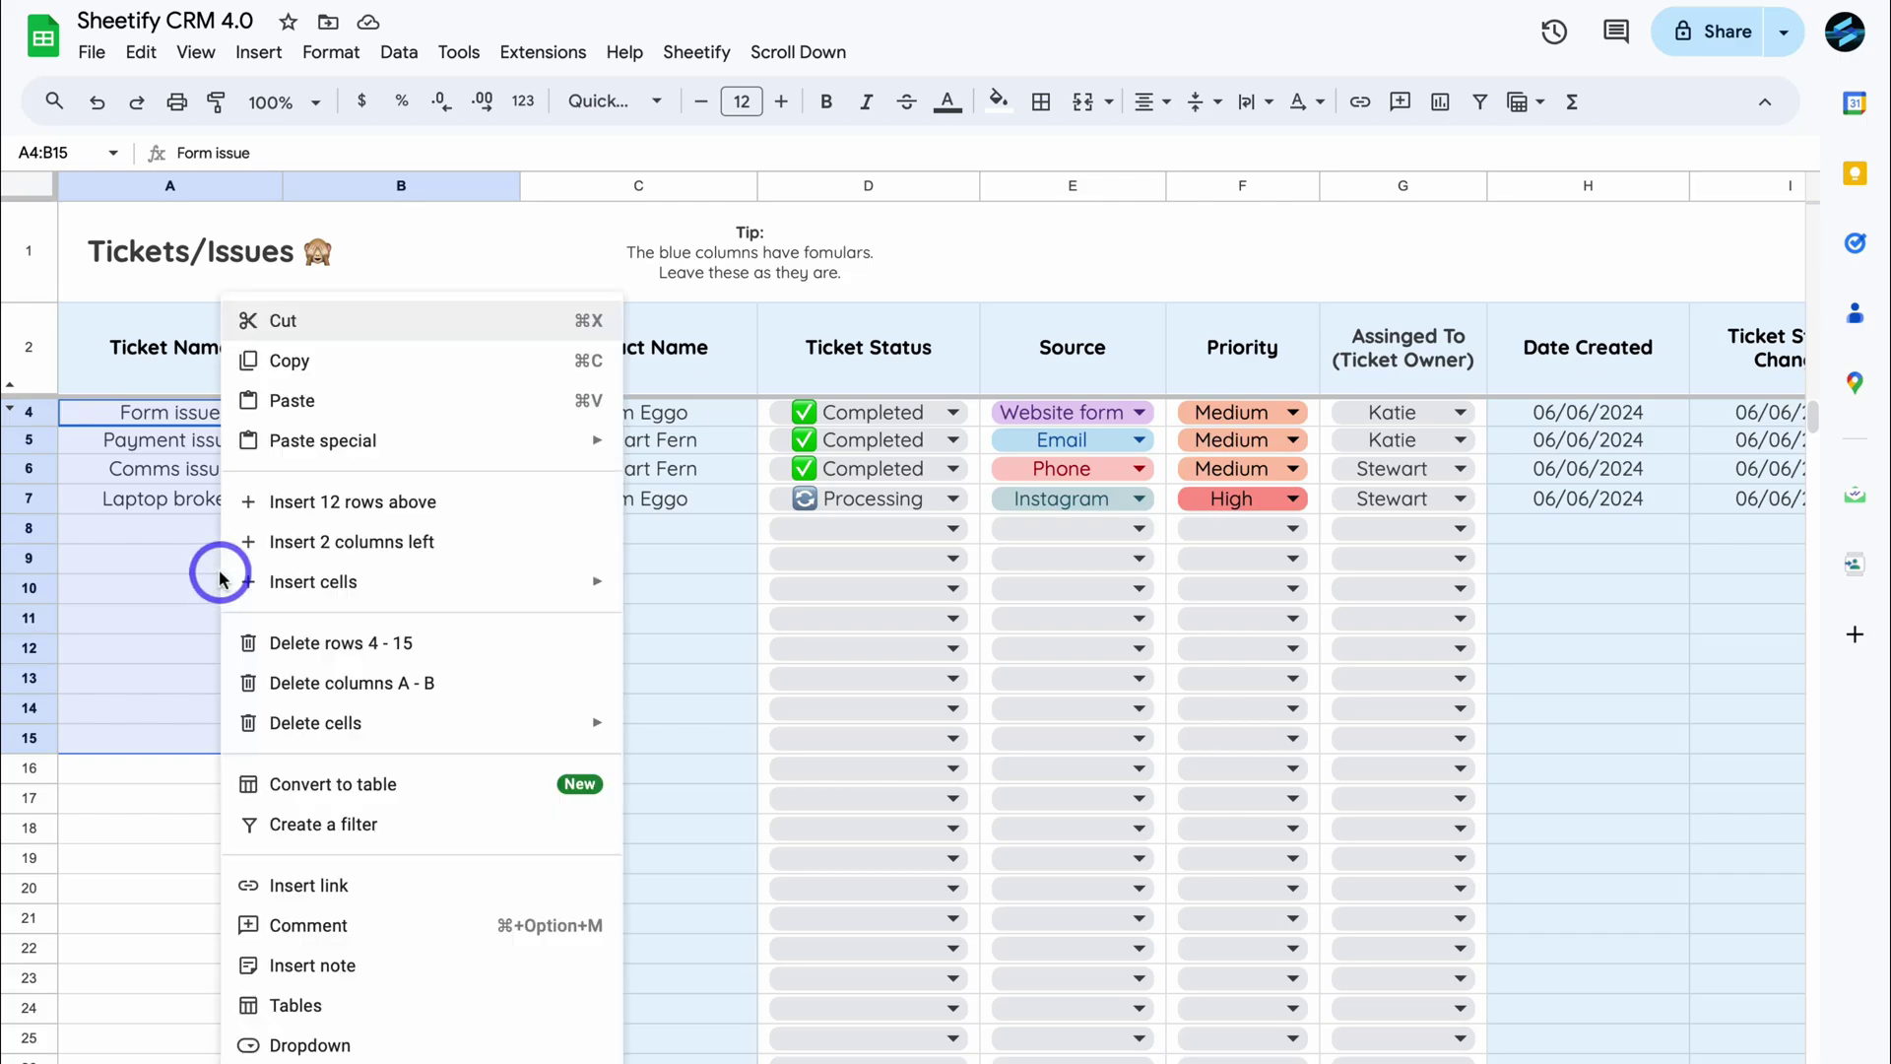
key("super+c")
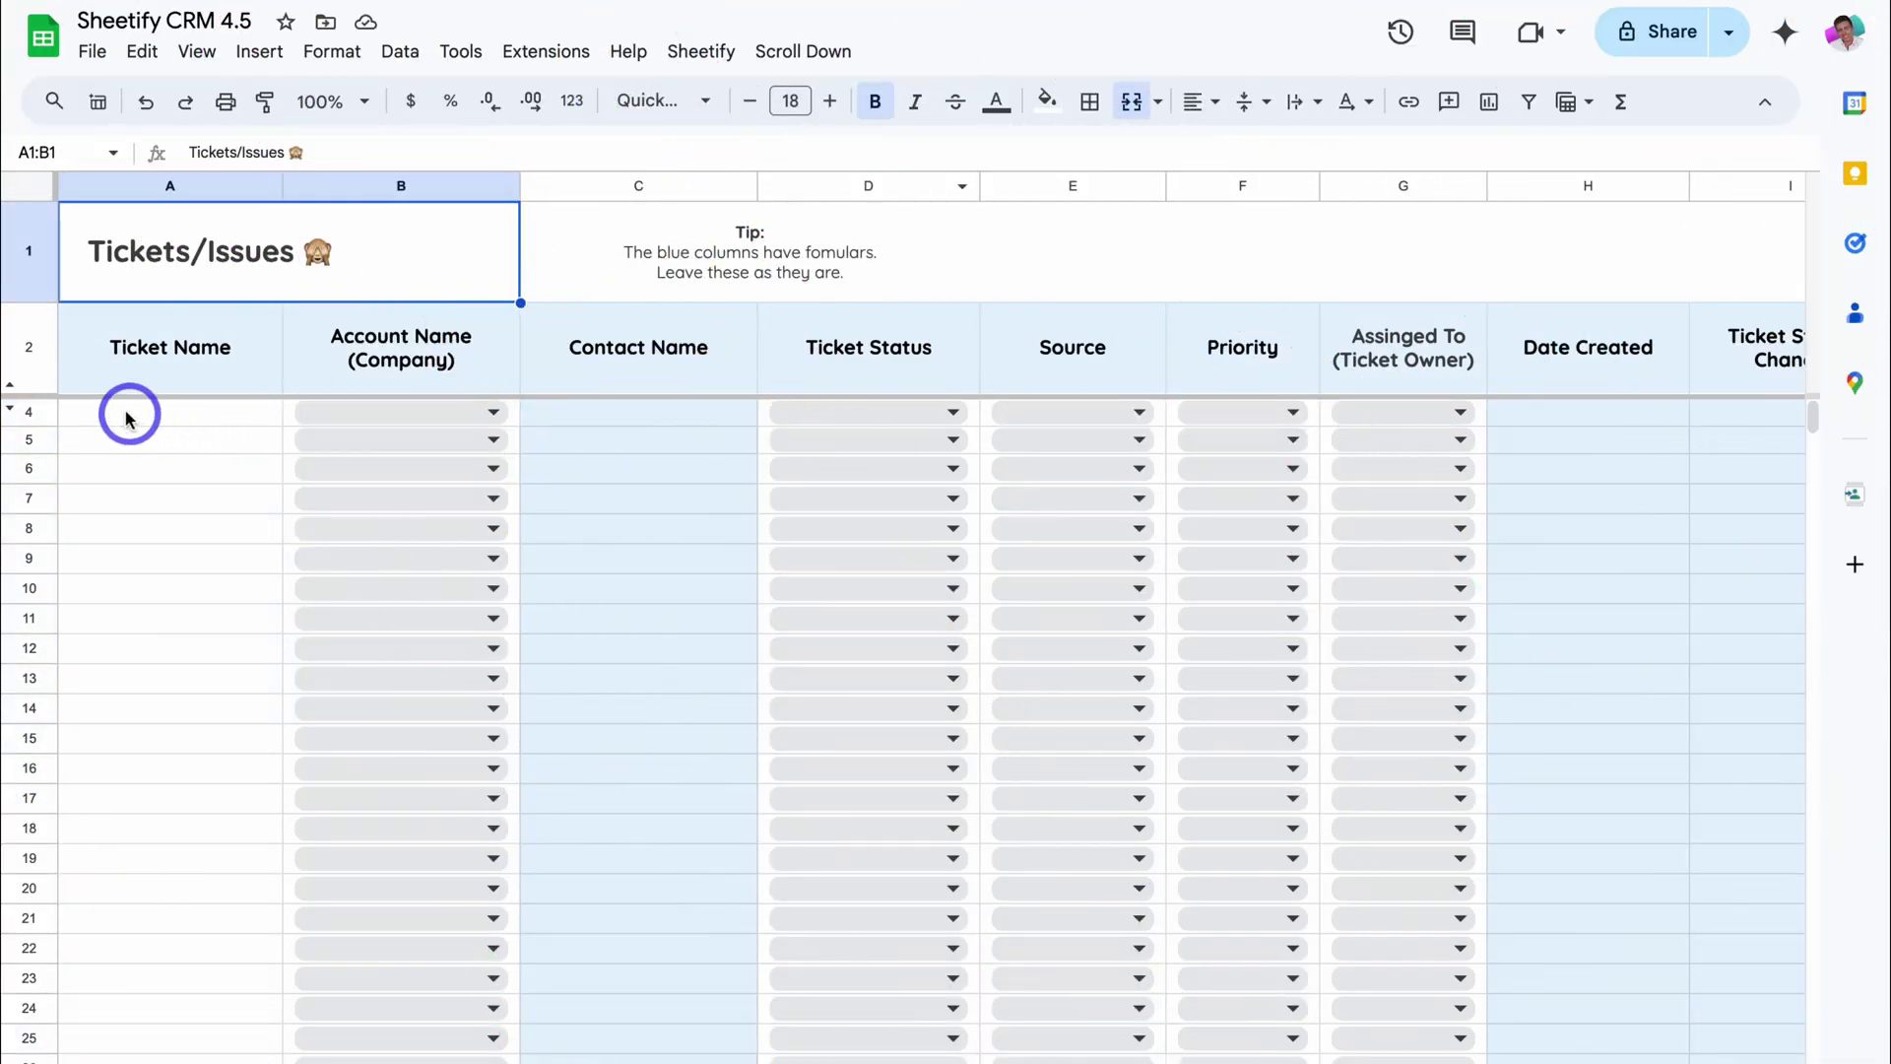
right_click(126, 413)
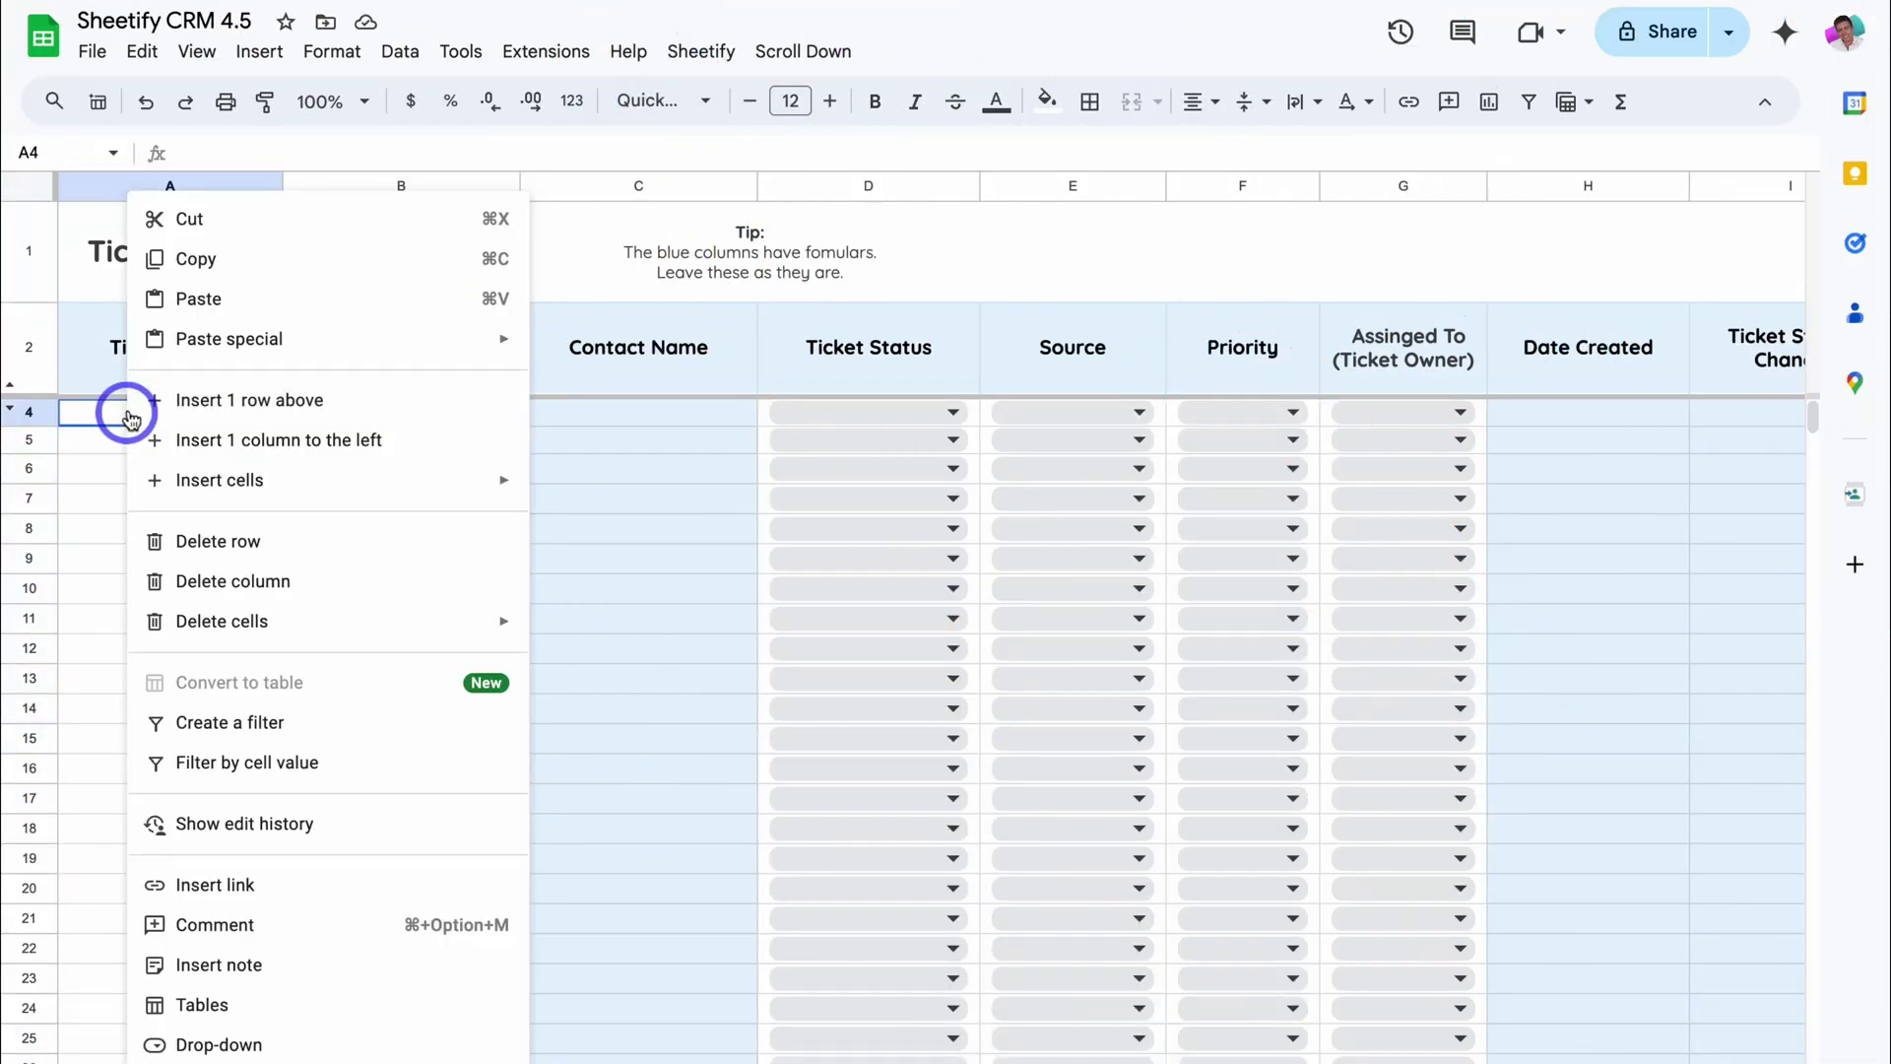
left_click(230, 299)
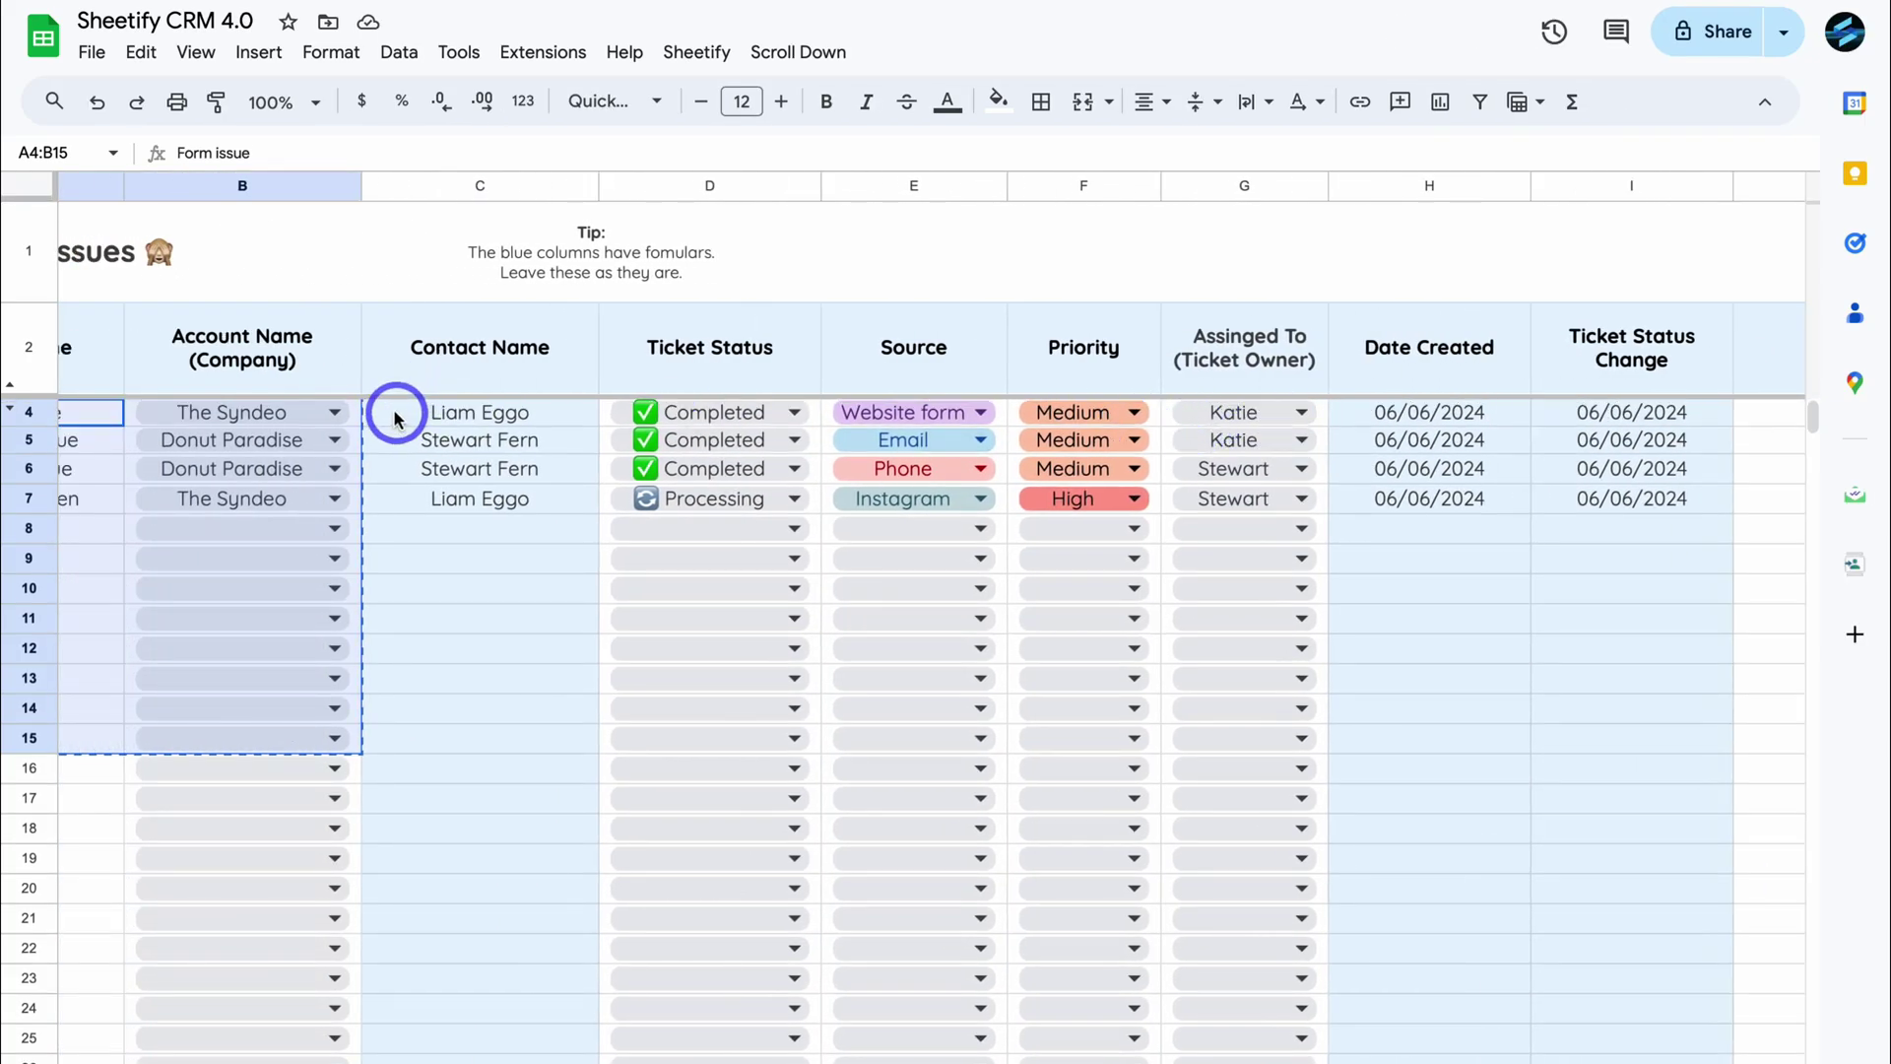
Copy ticket details D4:J14 and paste them as values only at D4.
left_click_drag(603, 412, 1769, 717)
scroll(1769, 714, "right", 3)
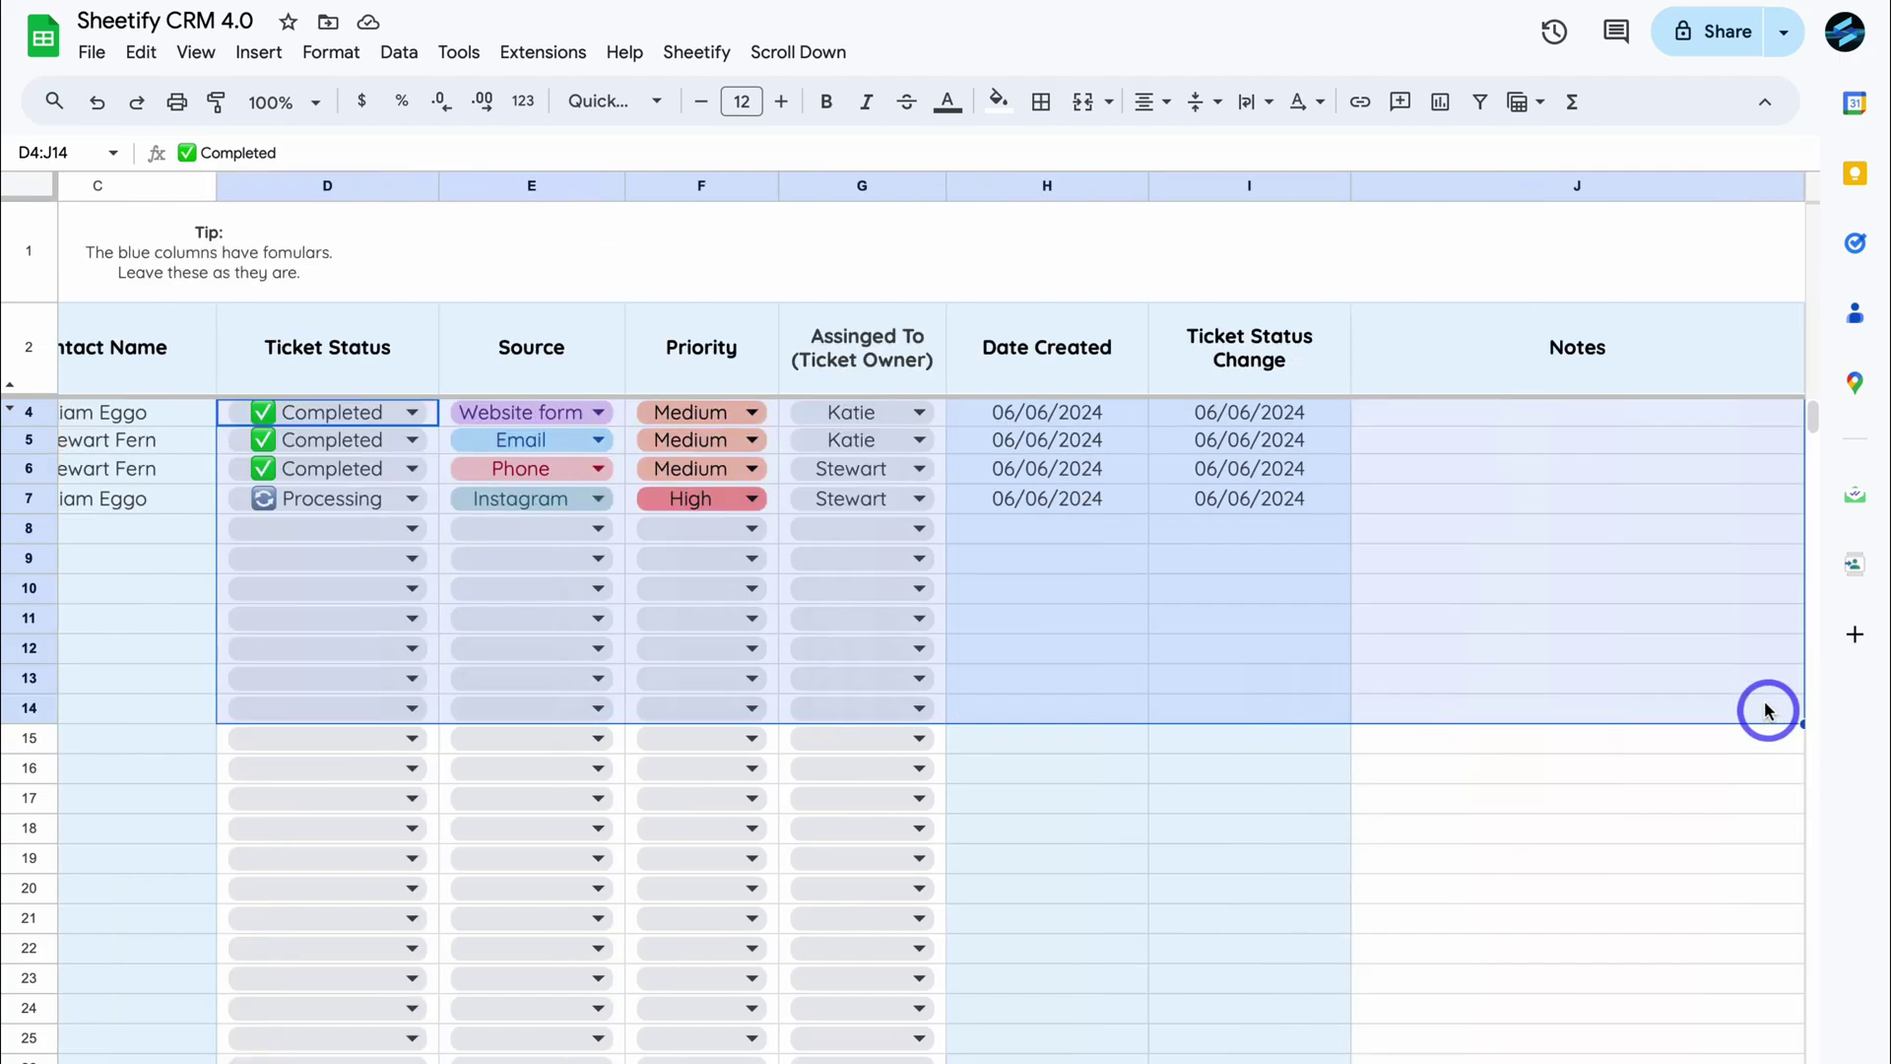
scroll(1575, 552, "left", 3)
right_click(1575, 555)
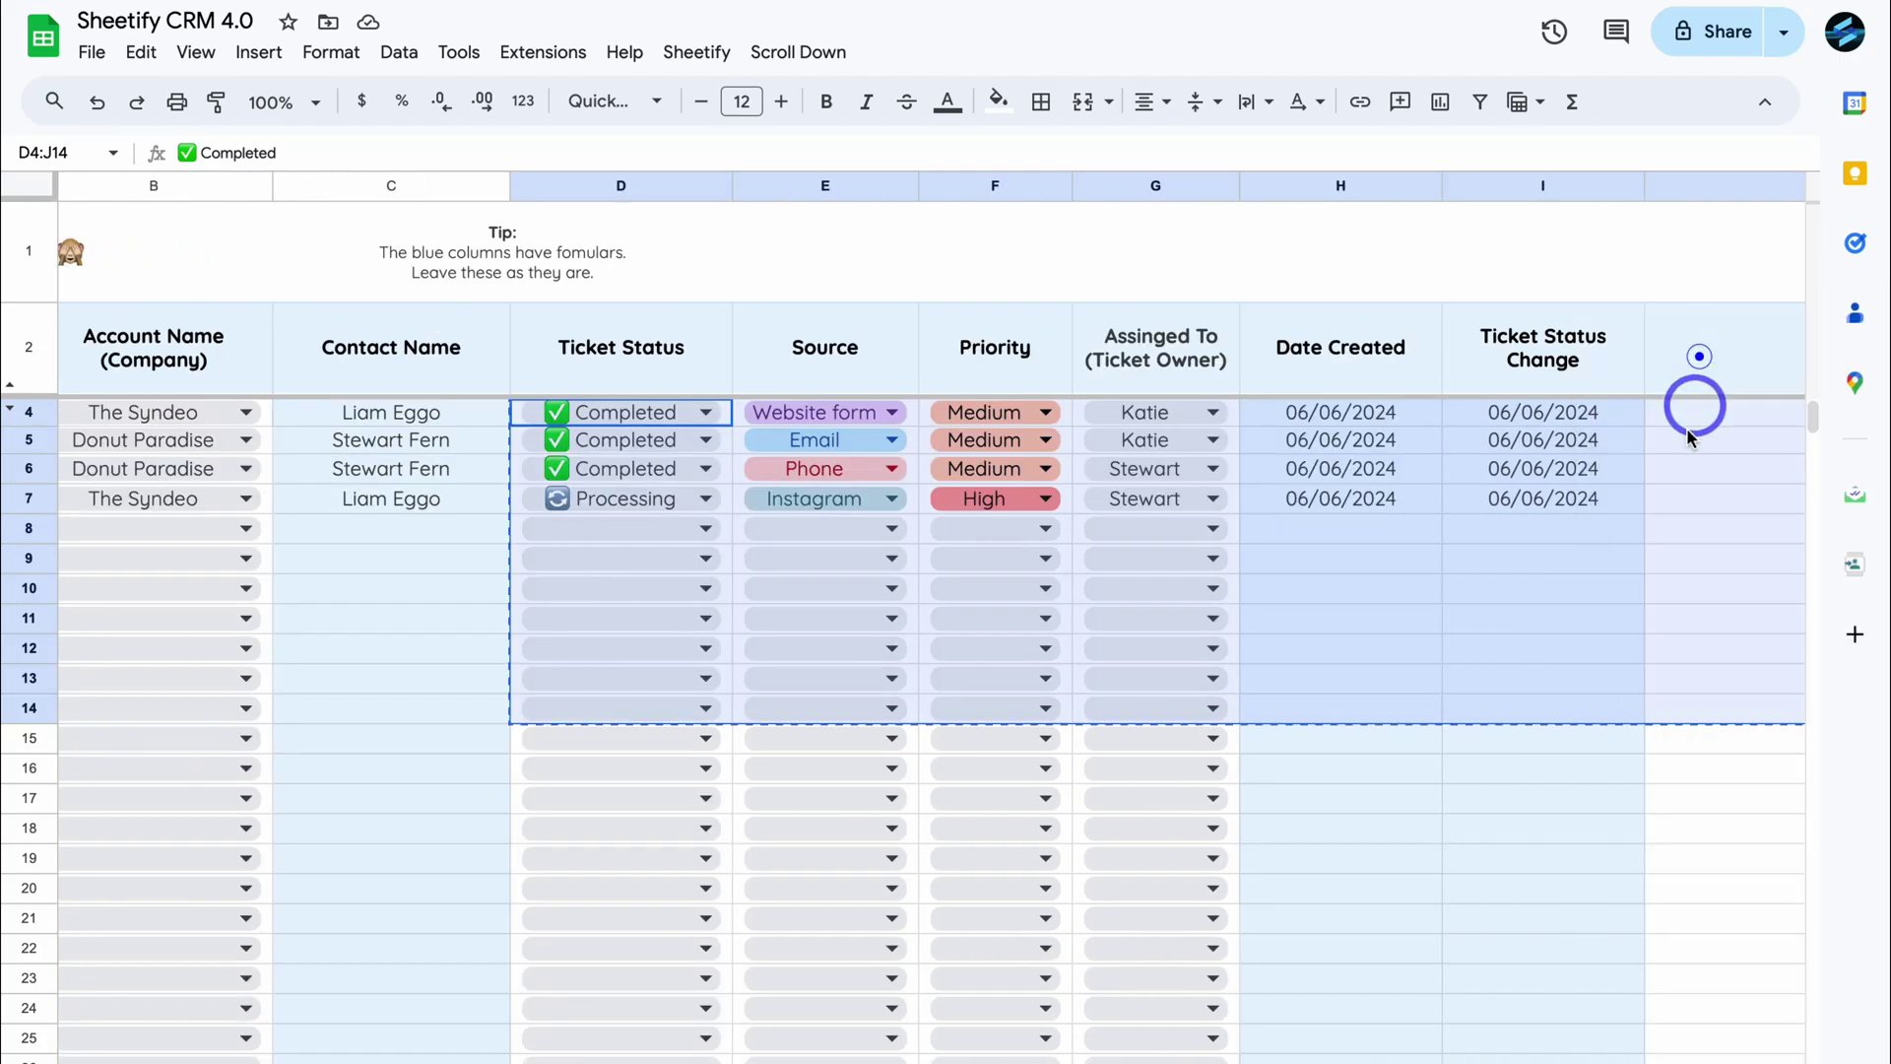
left_click(1674, 360)
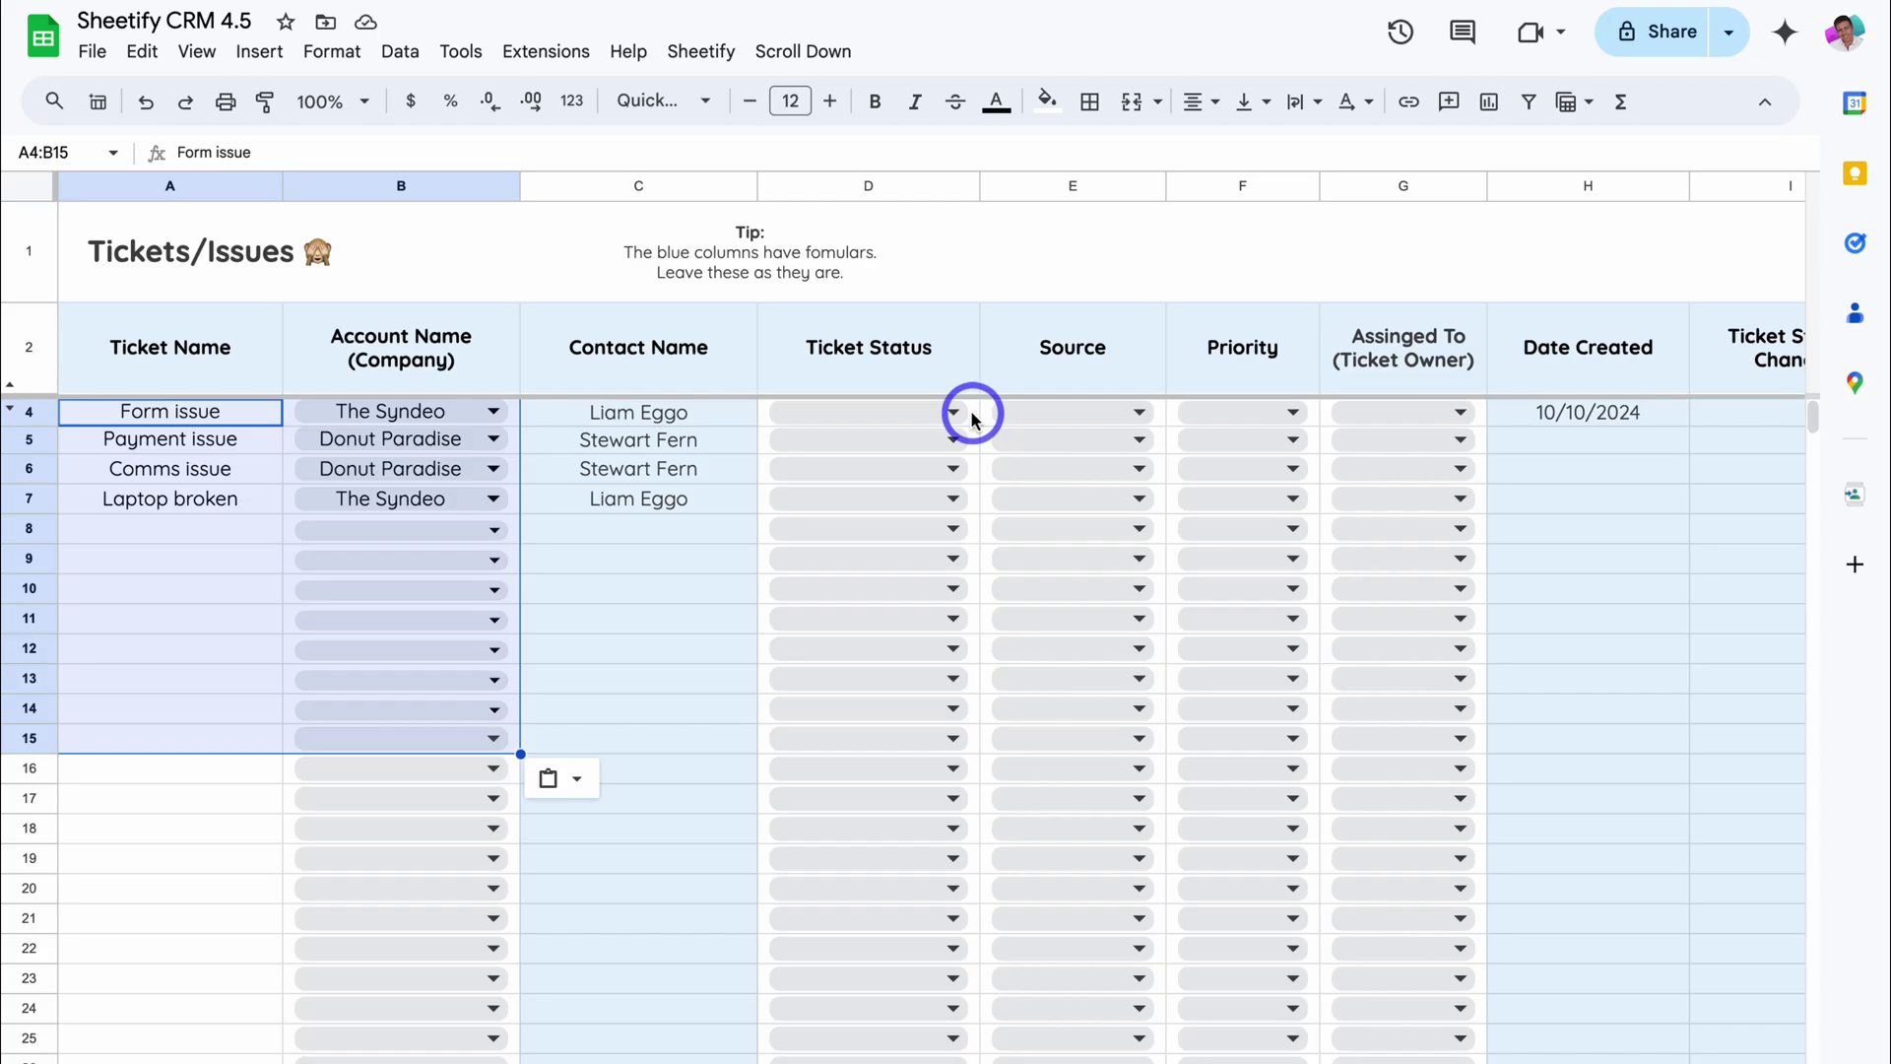
right_click(766, 422)
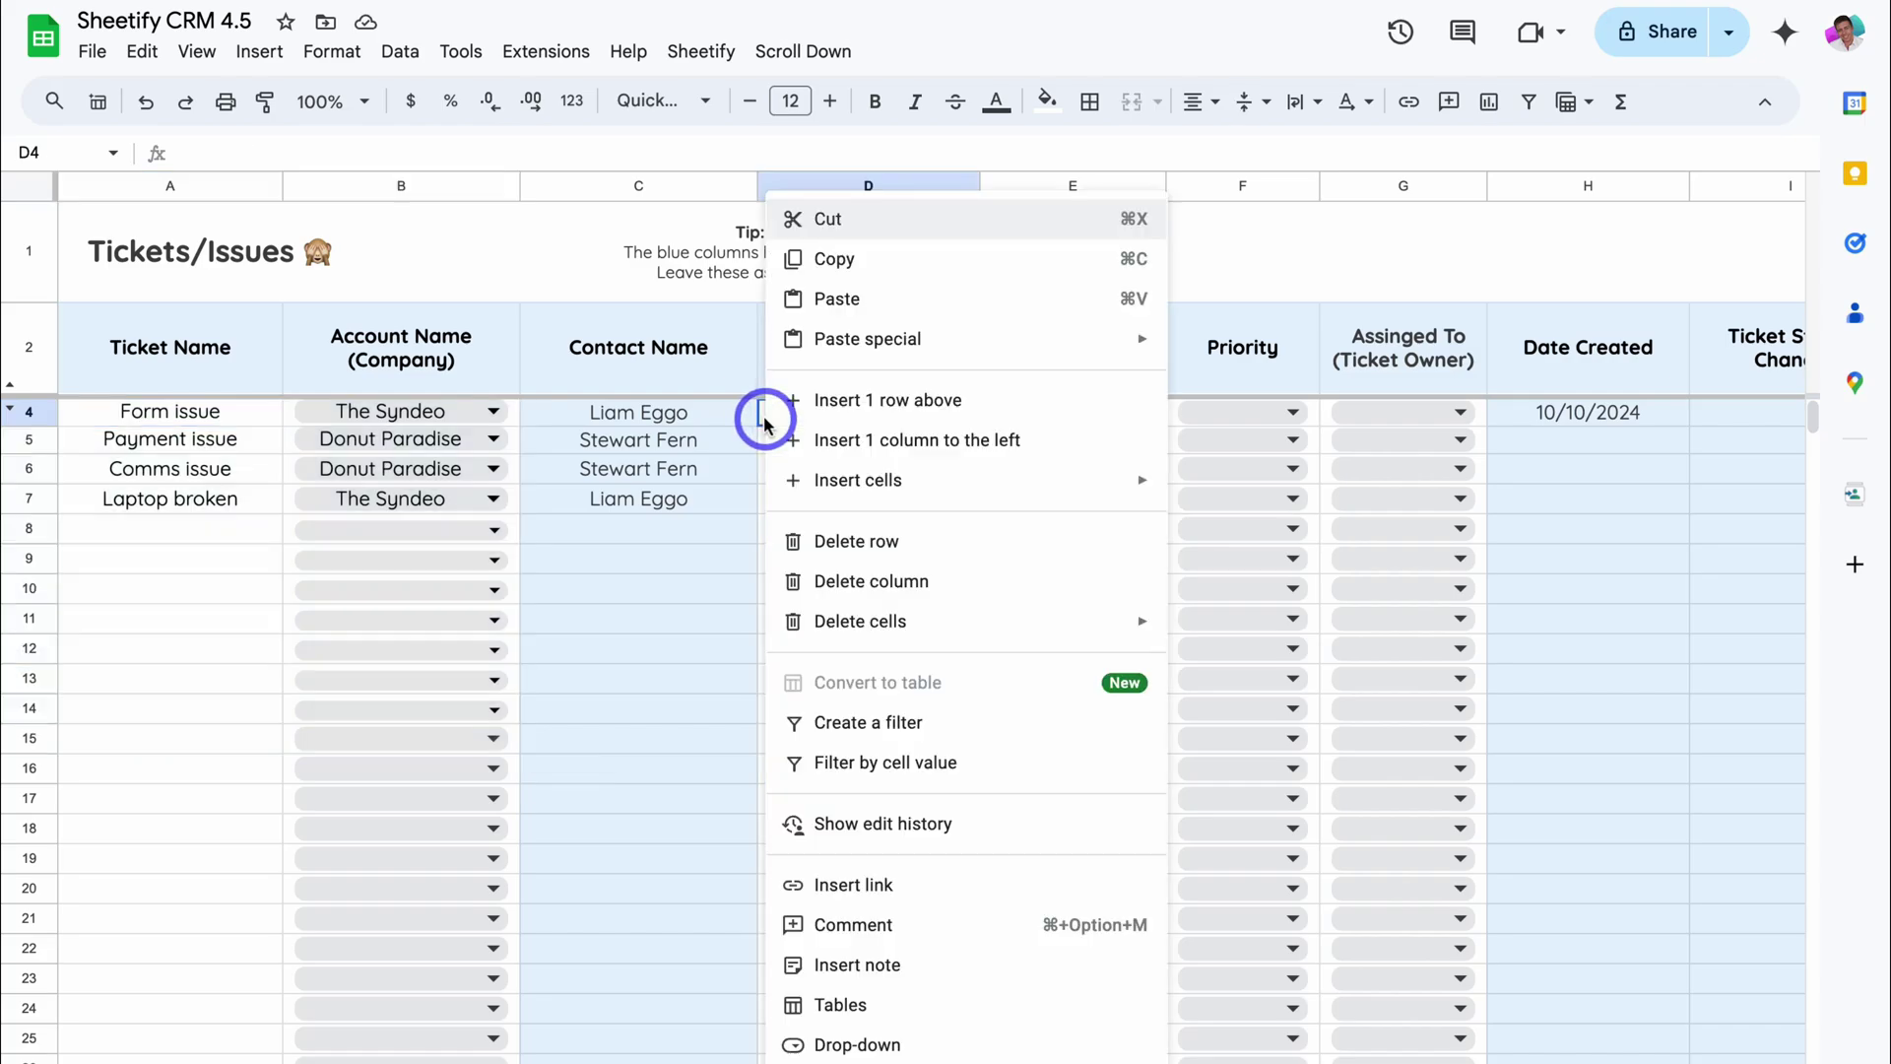
mouse_move(892, 338)
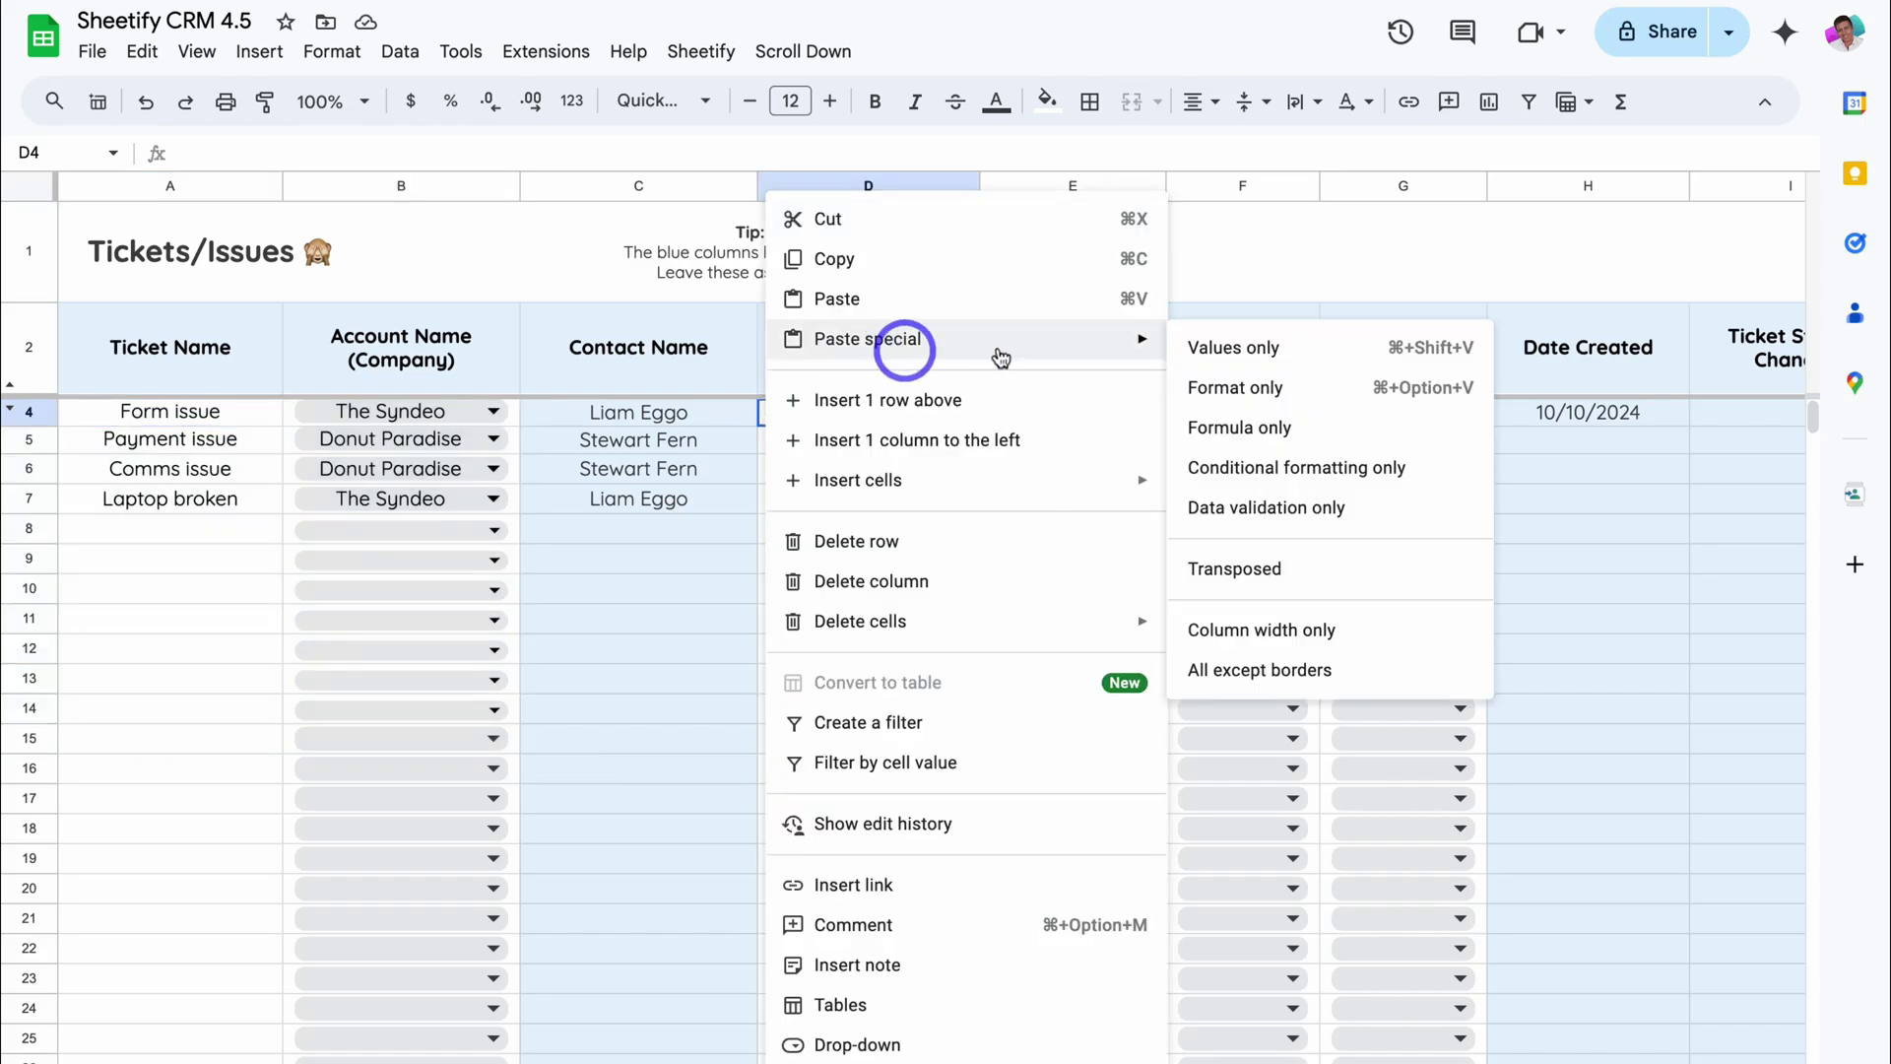
left_click(1281, 360)
left_click(1405, 765)
key("Right")
key("Right")
key("Right")
scroll(1406, 765, "left", 5)
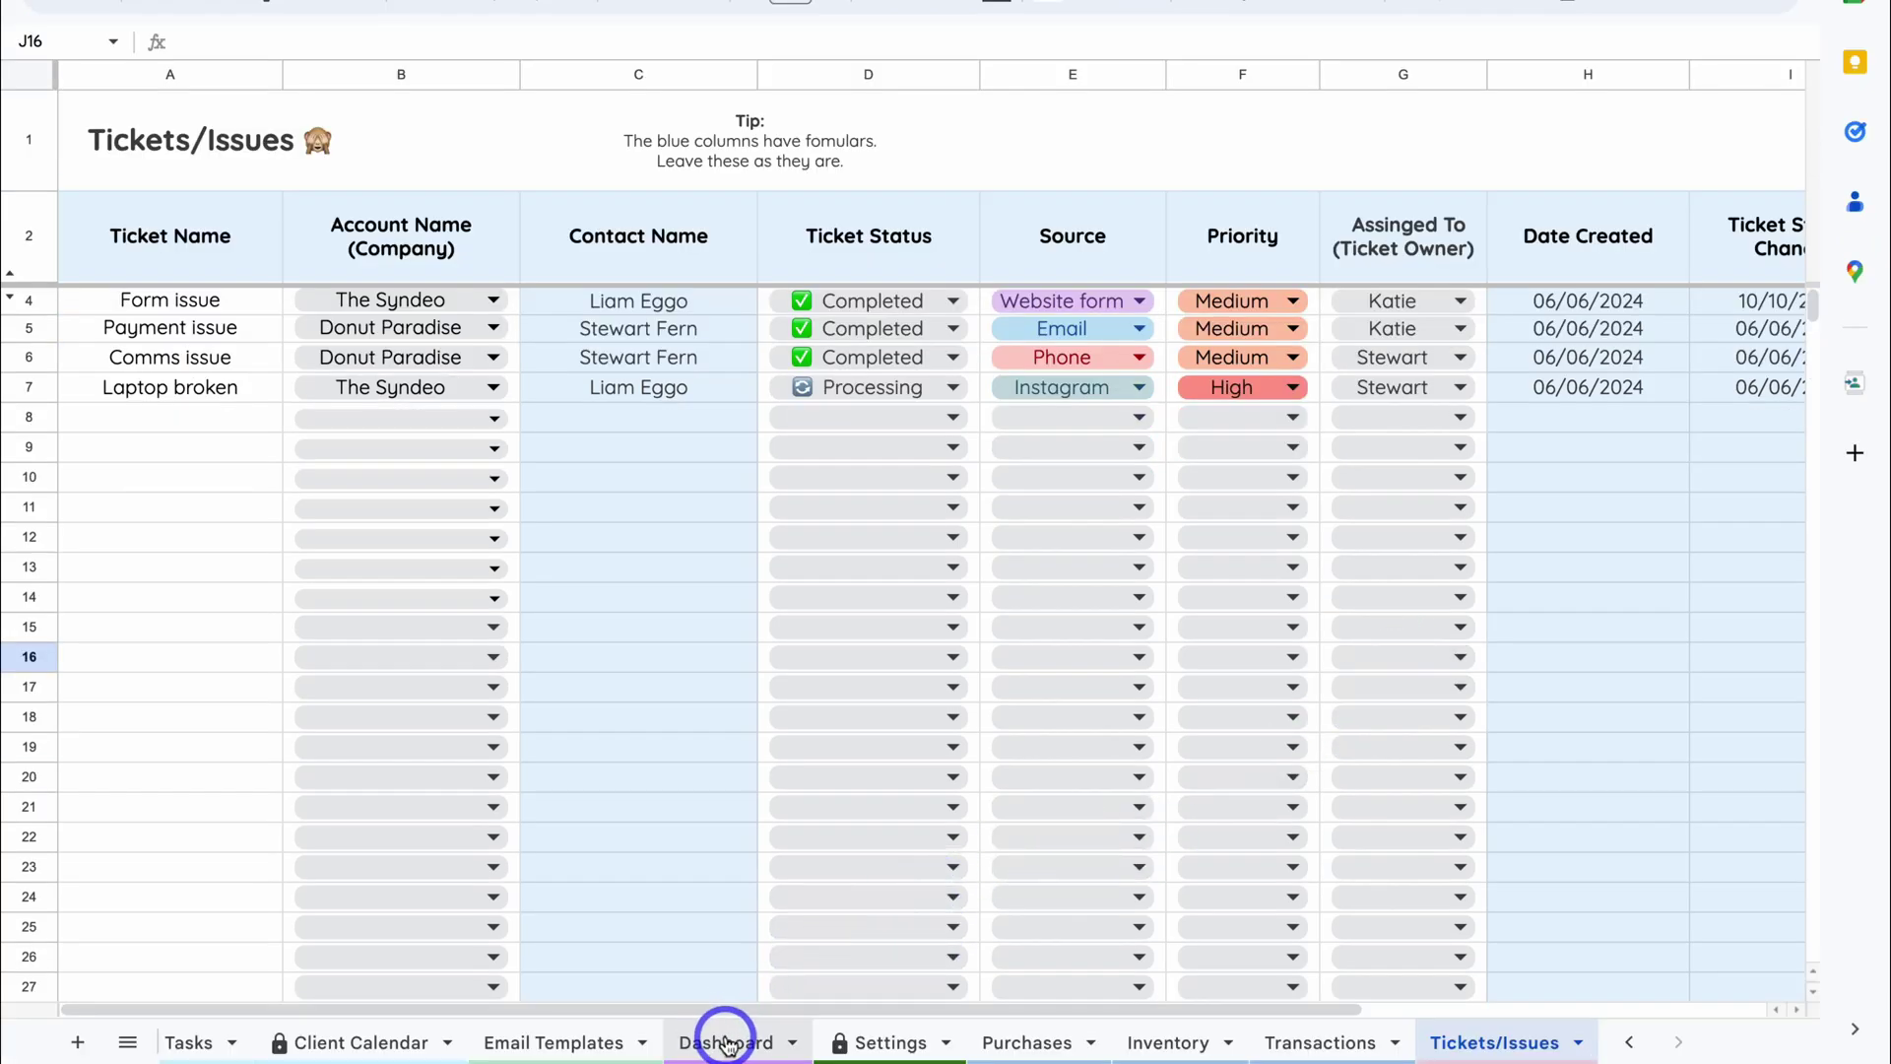
Scroll through CRM 4.5's Dashboard sheet to check the migrated figures.
left_click(724, 1044)
scroll(823, 847, "down", 10)
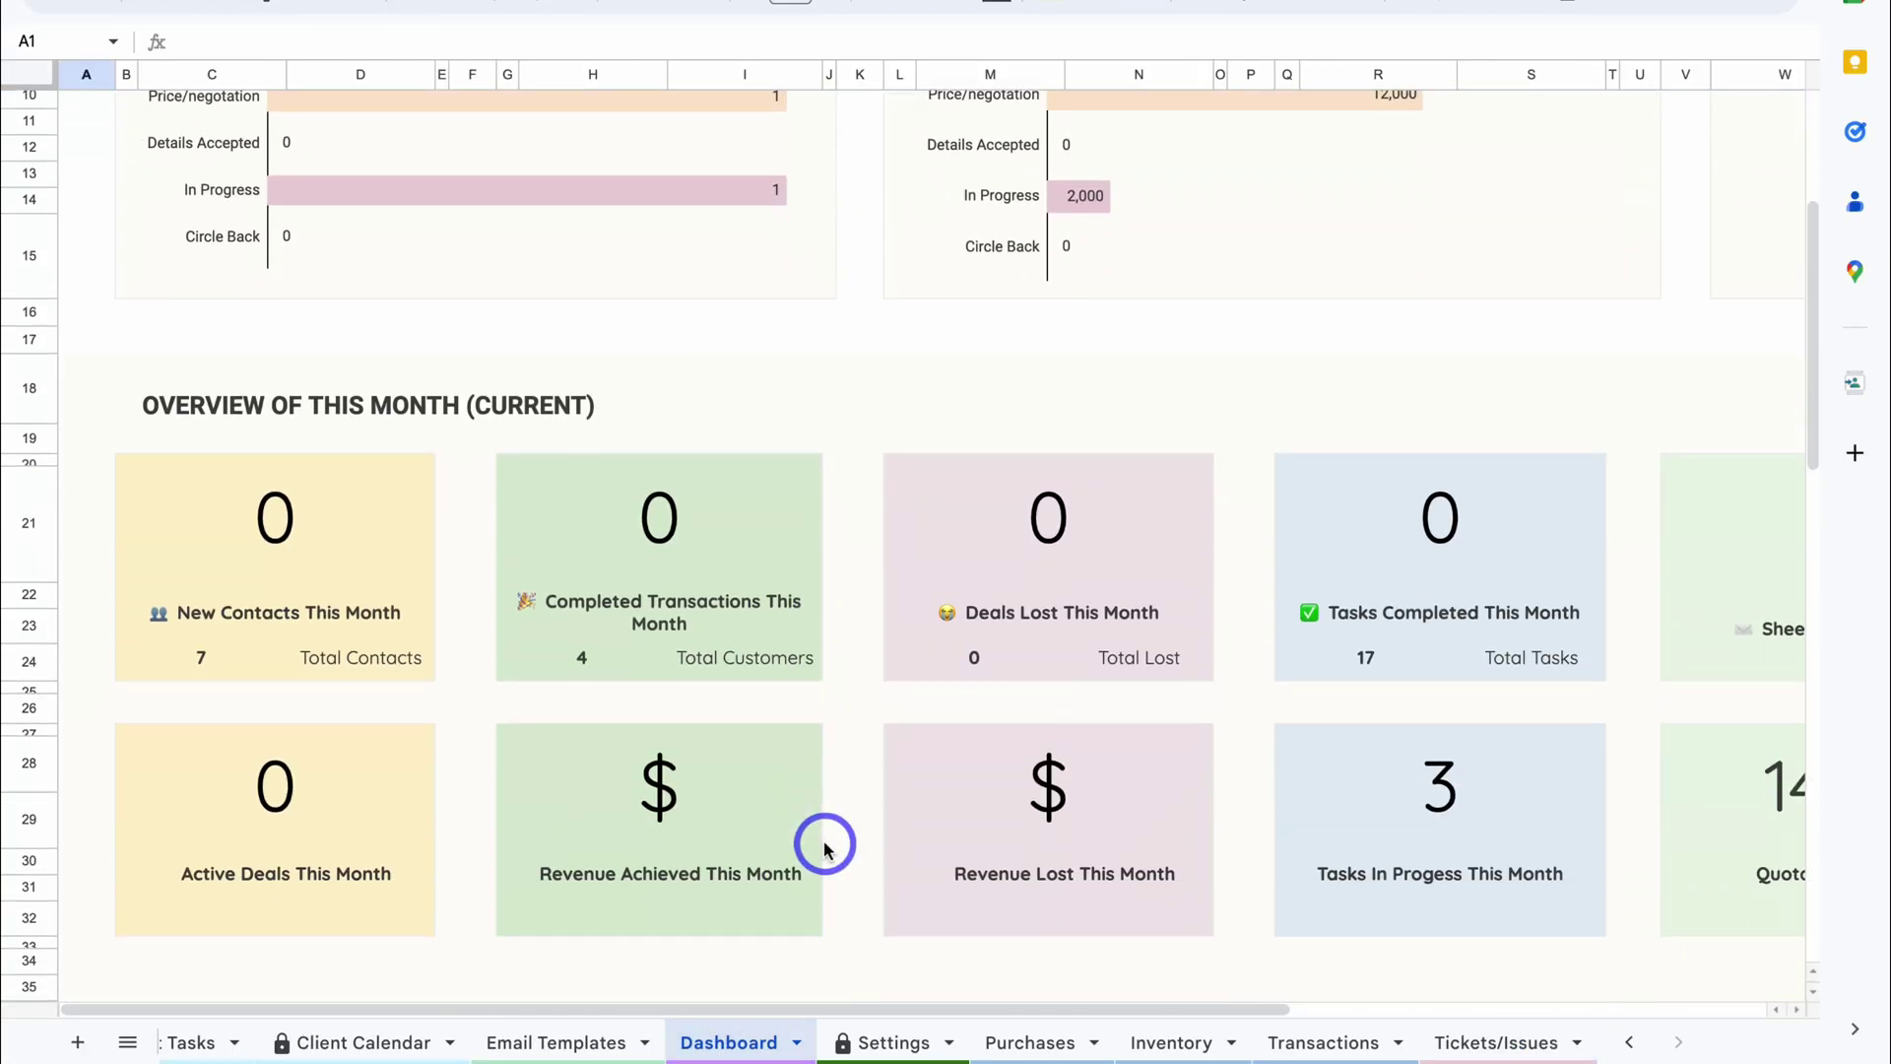
scroll(826, 847, "down", 6)
scroll(824, 844, "up", 15)
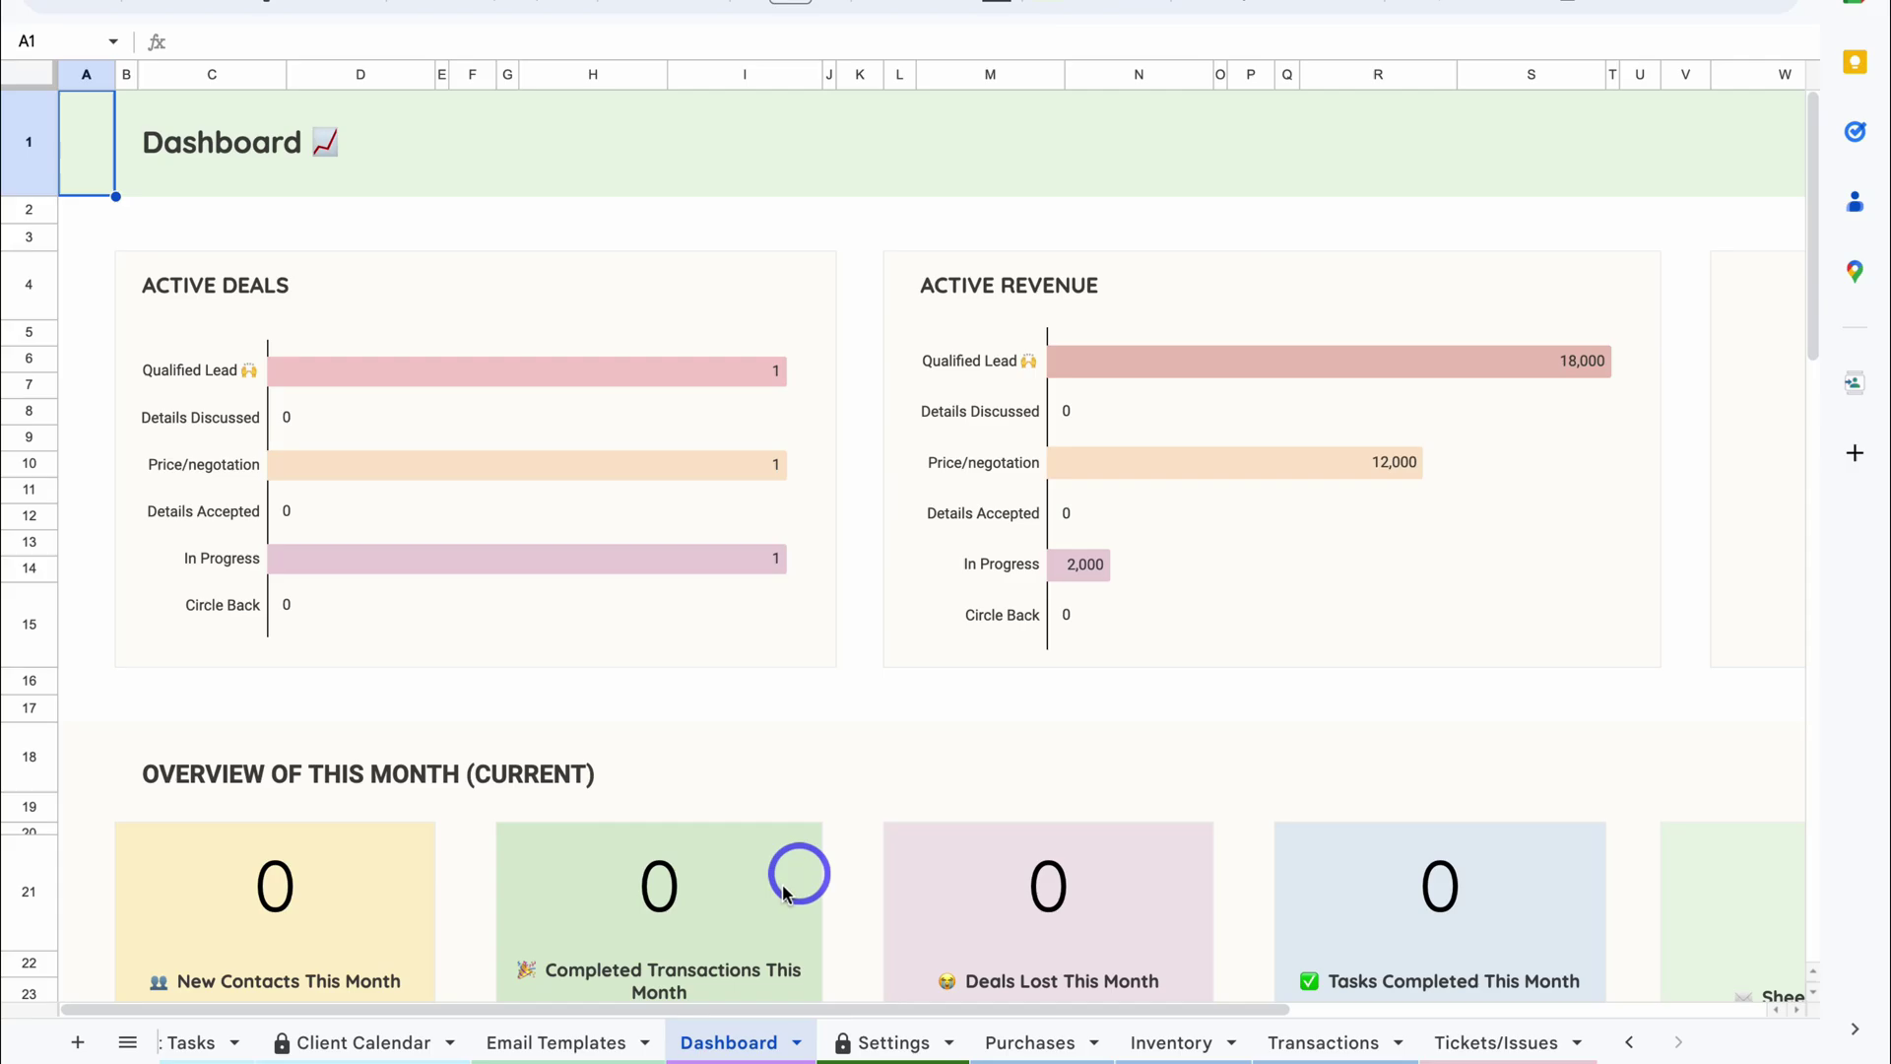
scroll(540, 1042, "up", 5)
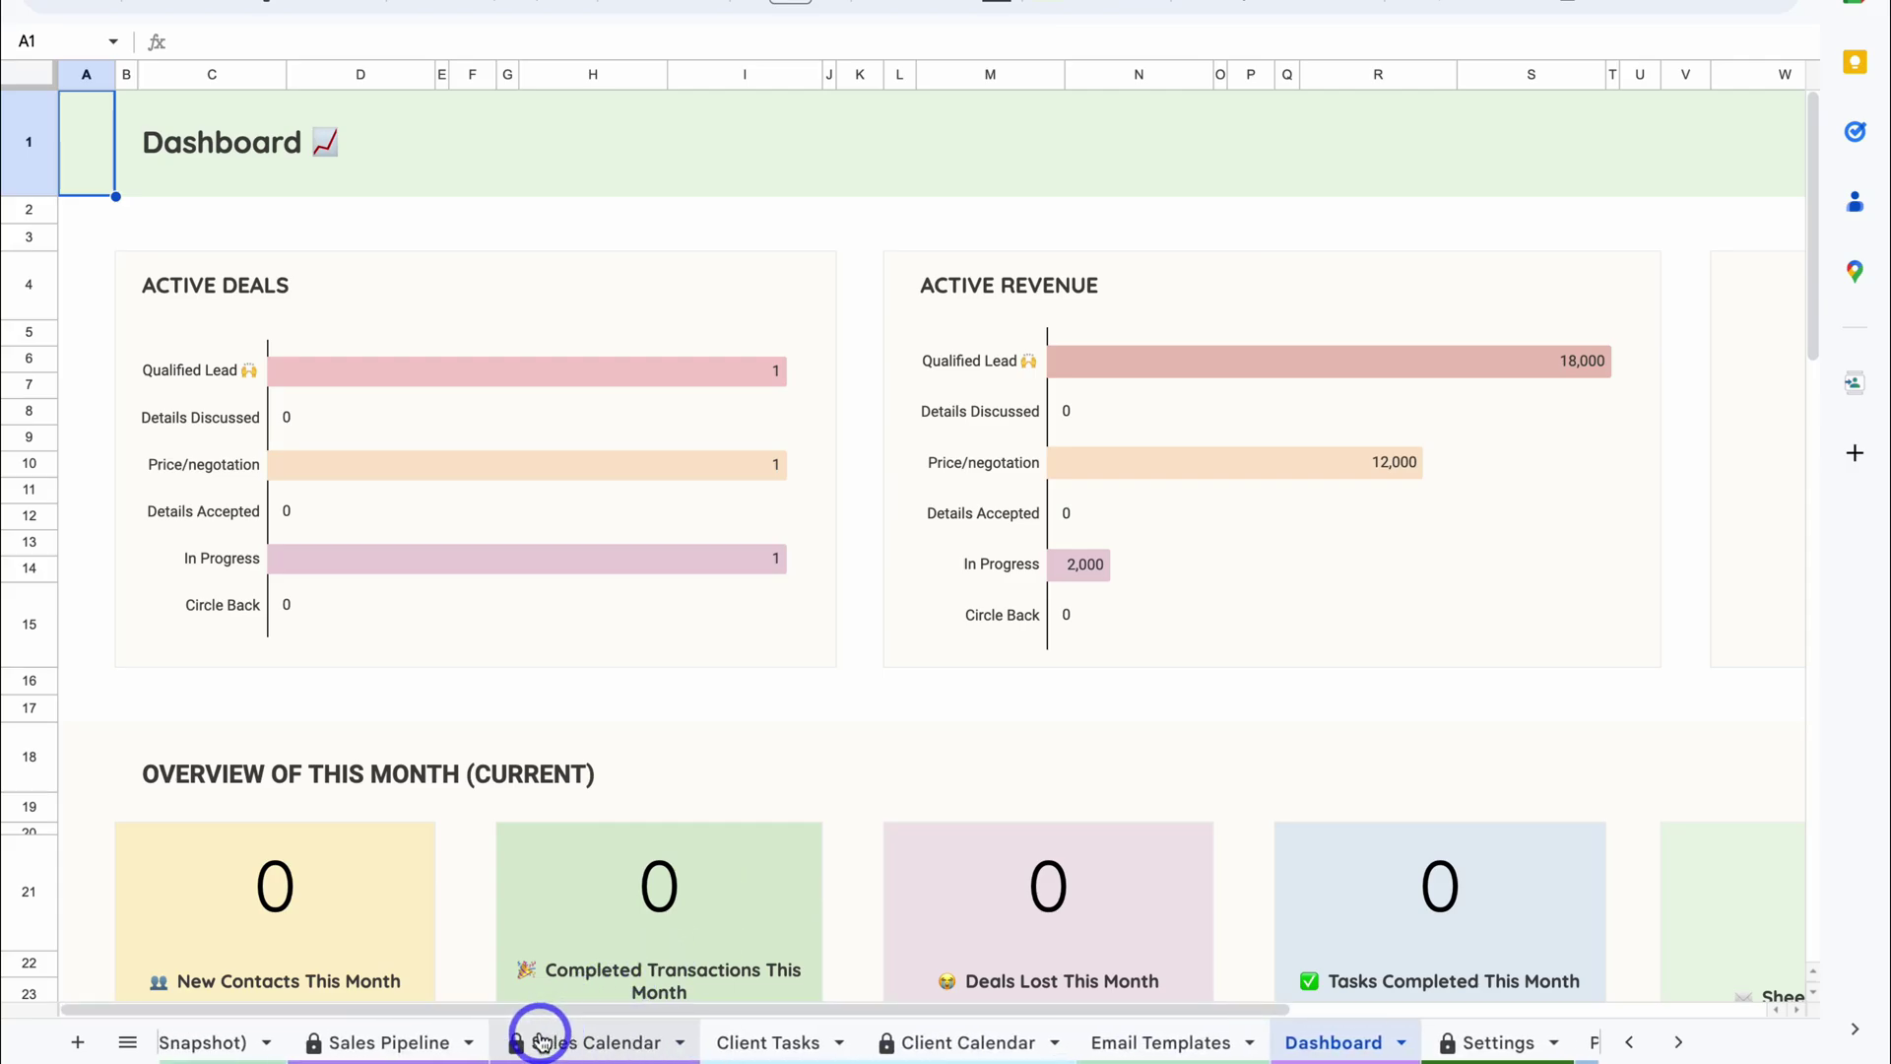
scroll(539, 1042, "up", 2)
Scroll across the Sales Pipeline sheet to review its columns.
left_click(473, 1040)
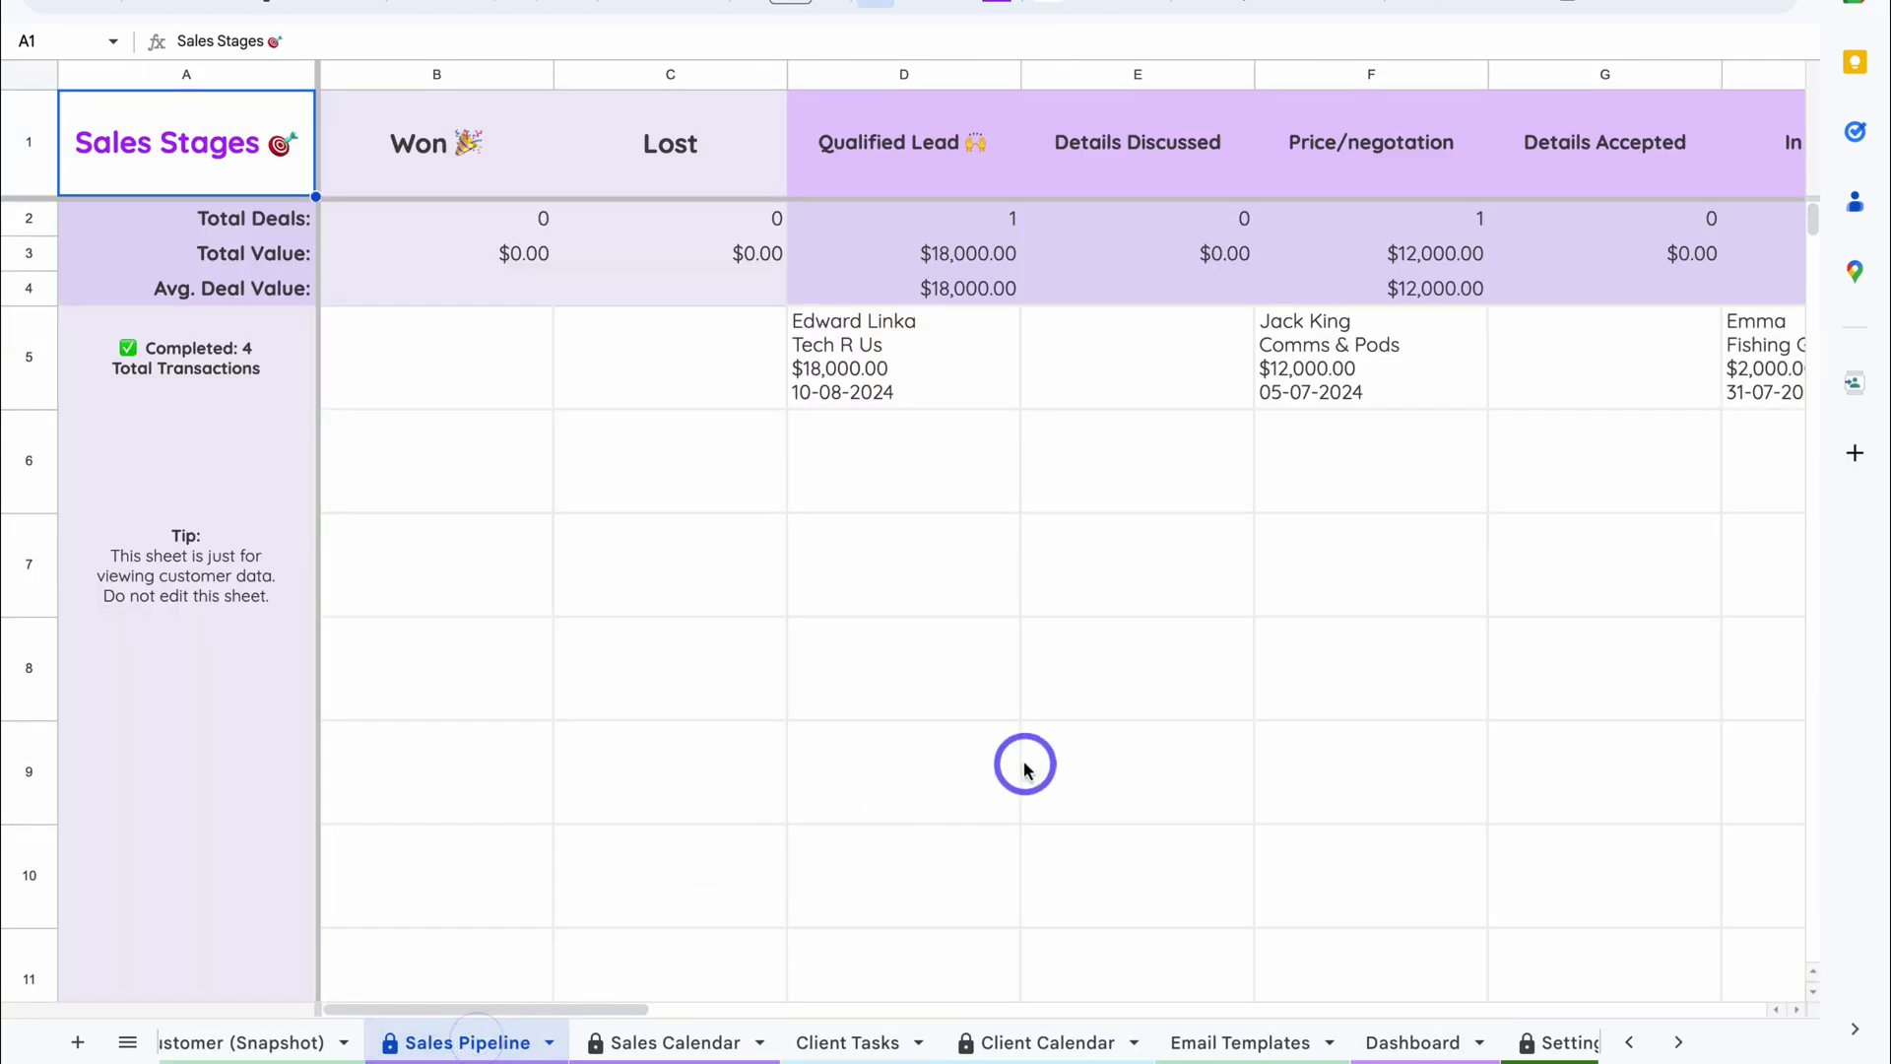
scroll(1024, 768, "right", 3)
scroll(1025, 768, "right", 1)
scroll(1021, 769, "left", 3)
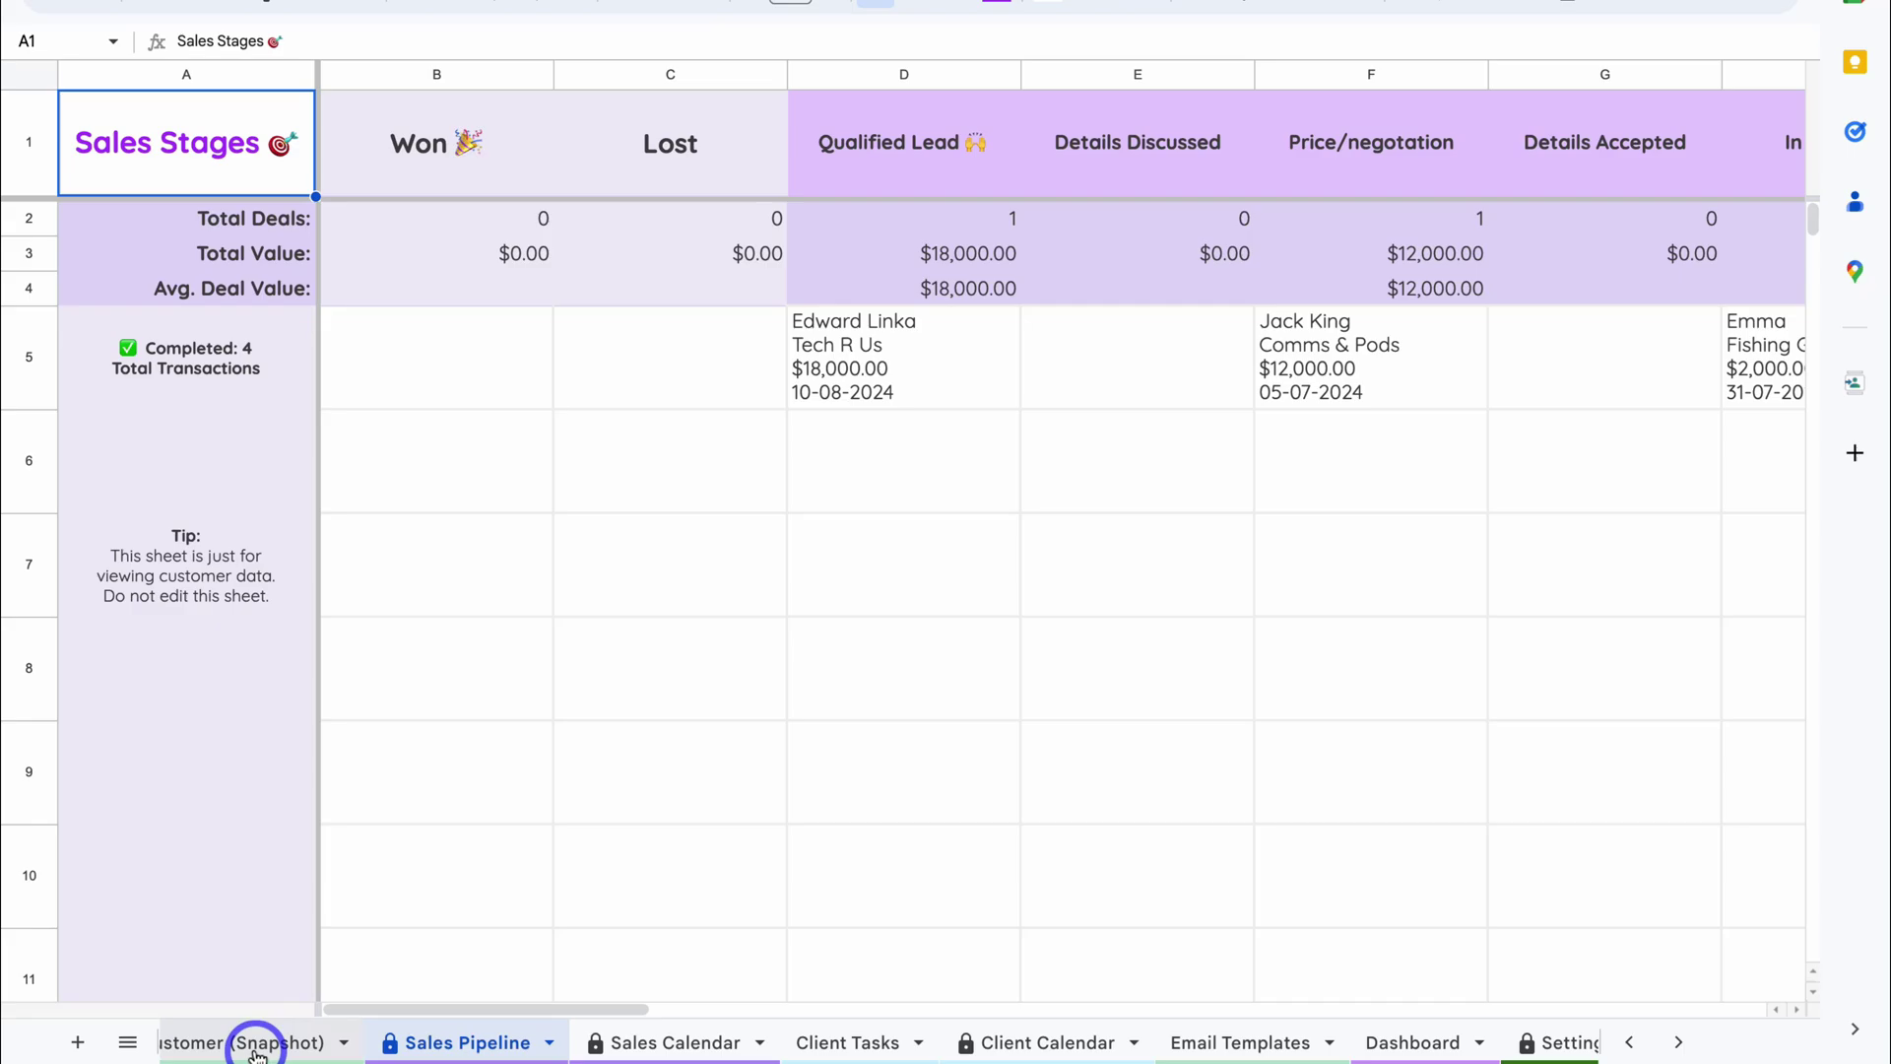
Review the Customer (Snapshot) sheet showing four accounts and their revenues.
left_click(257, 1044)
scroll(815, 523, "right", 3)
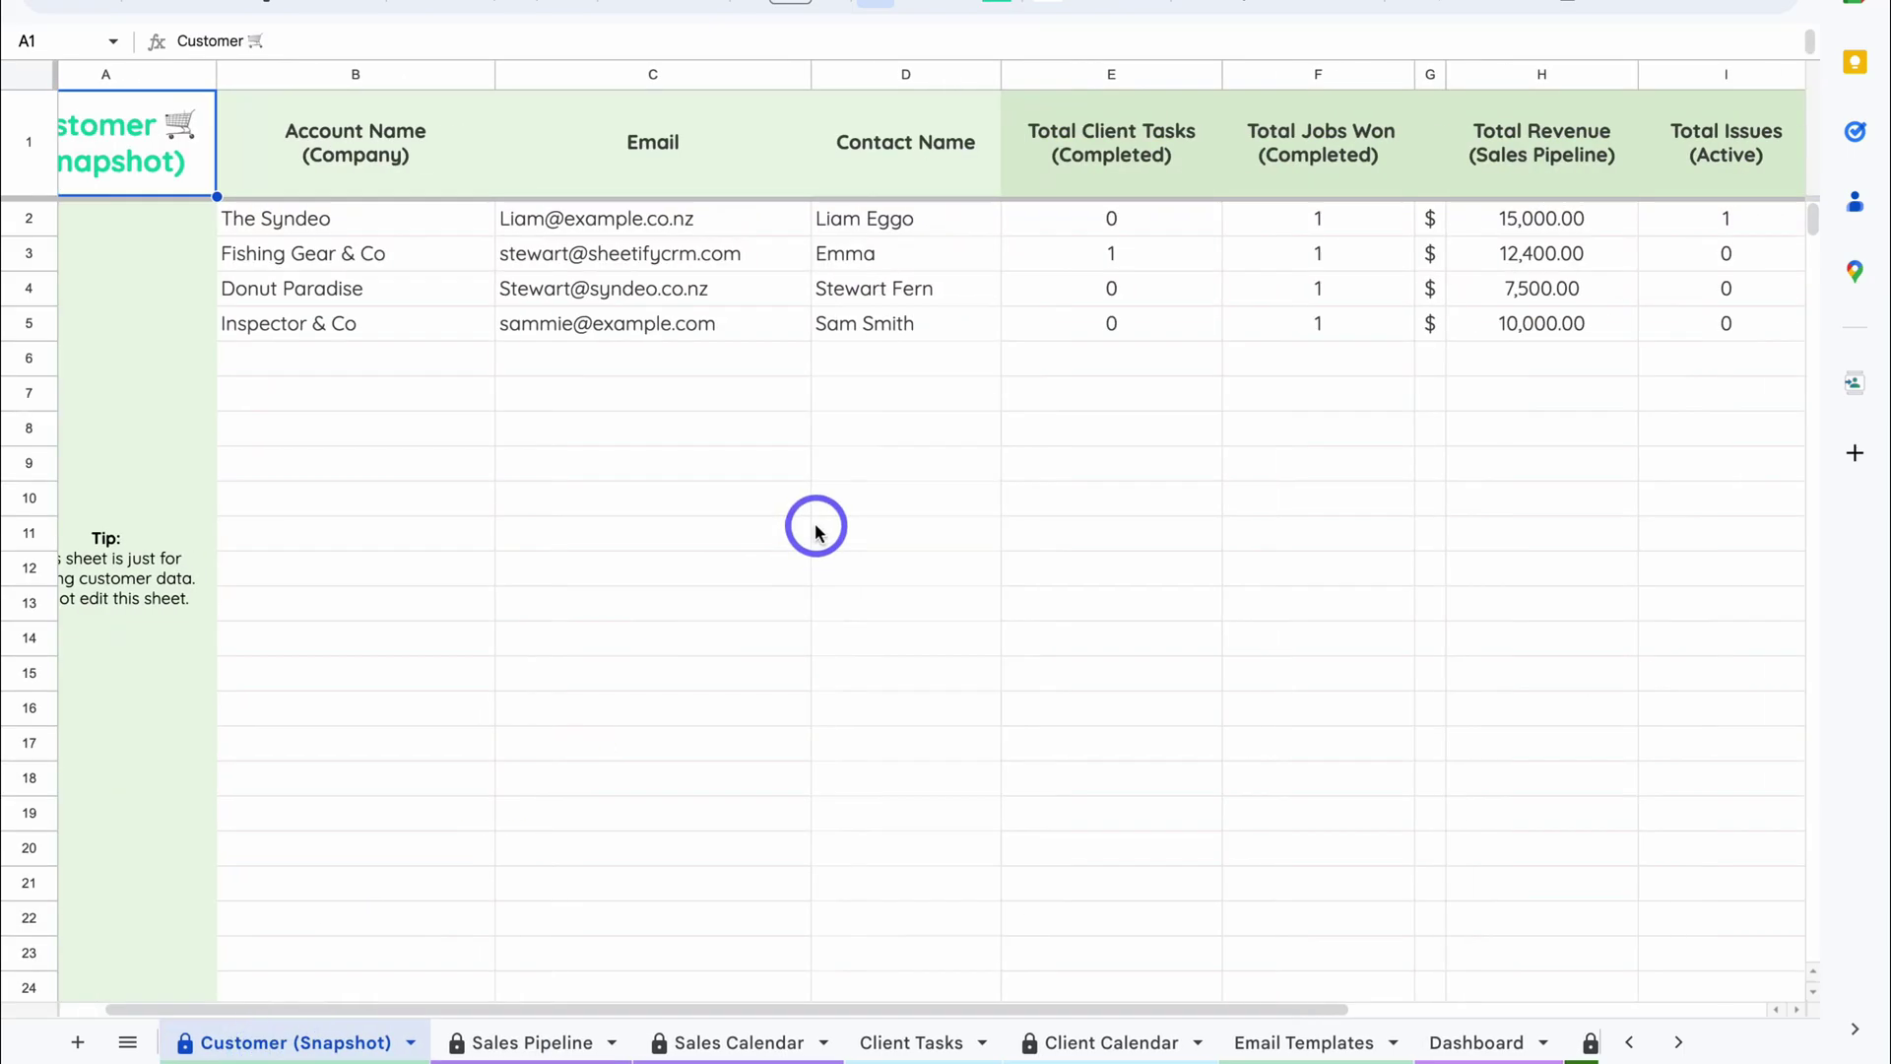
scroll(814, 523, "left", 3)
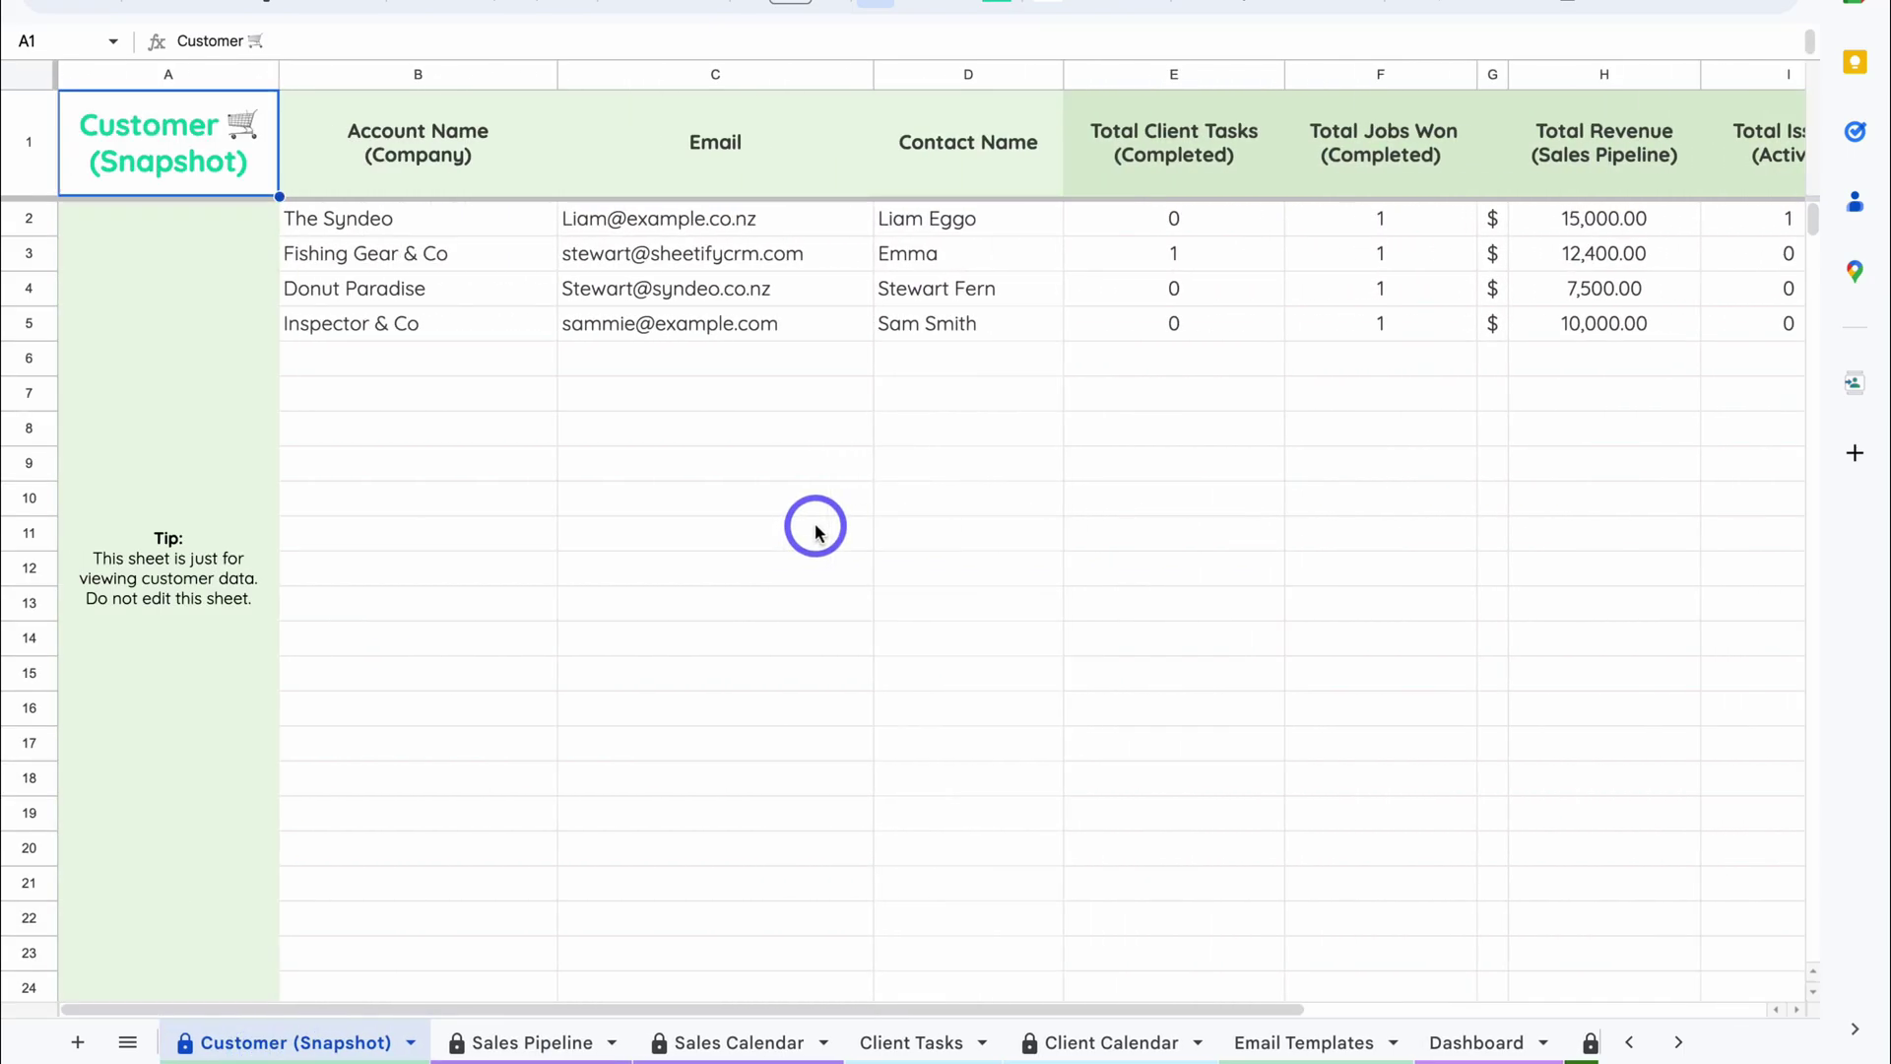
scroll(740, 1044, "up", 3)
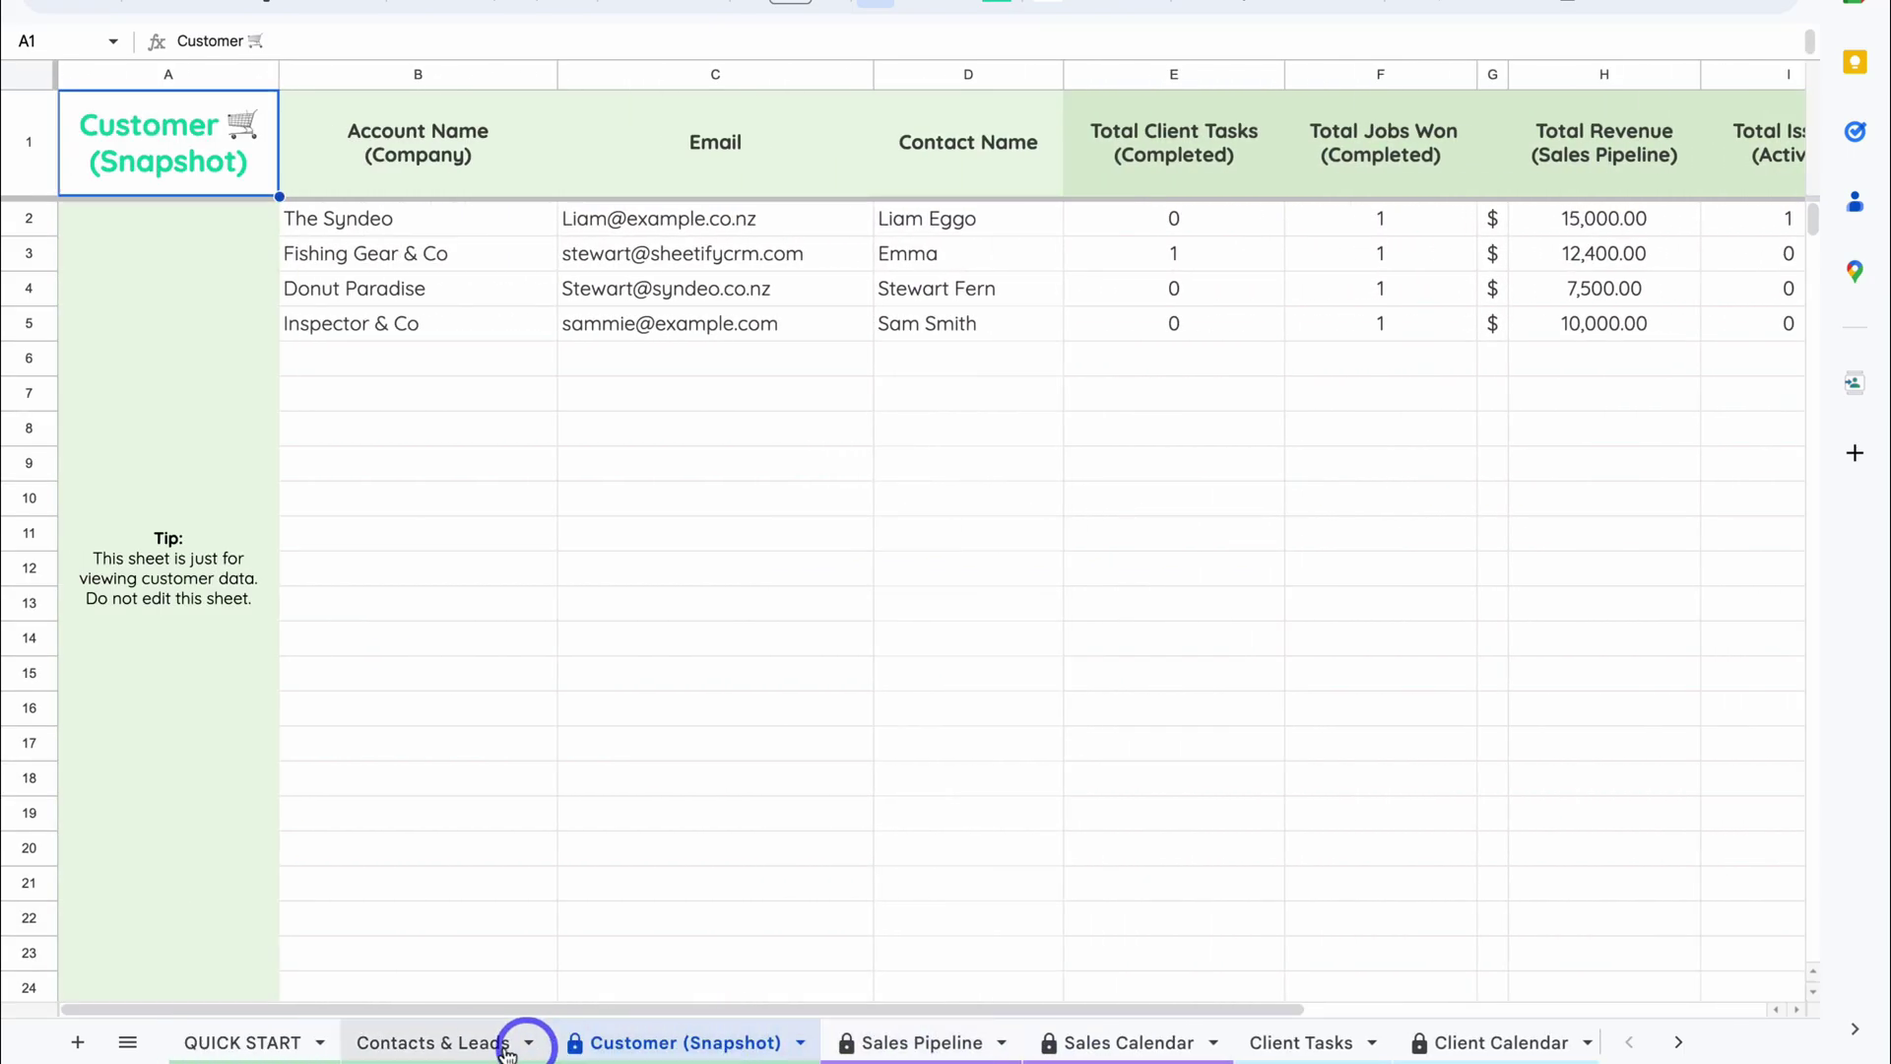
Copy Item entries AA3:AA11 from CRM 4.0 Contacts & Leads and paste them as values at AA3.
left_click(442, 1046)
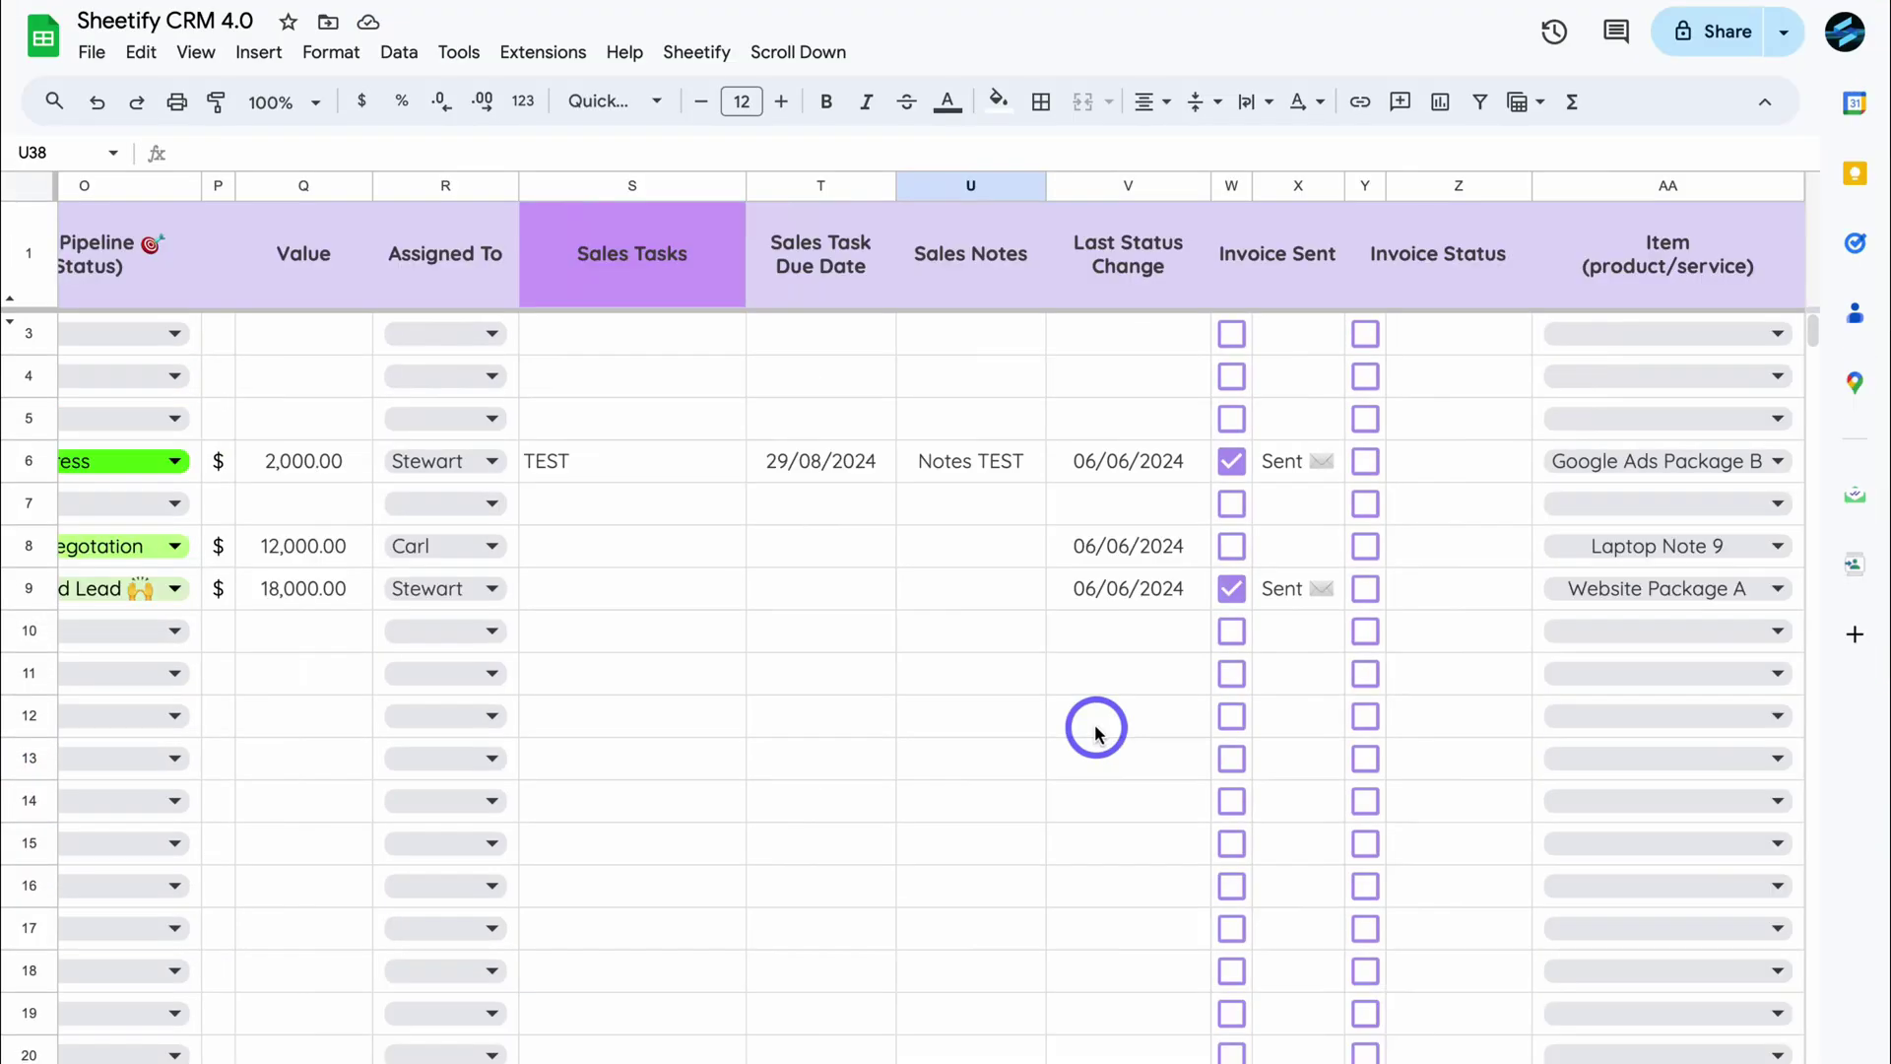
left_click_drag(1529, 337, 1615, 665)
right_click(1623, 482)
left_click(1678, 360)
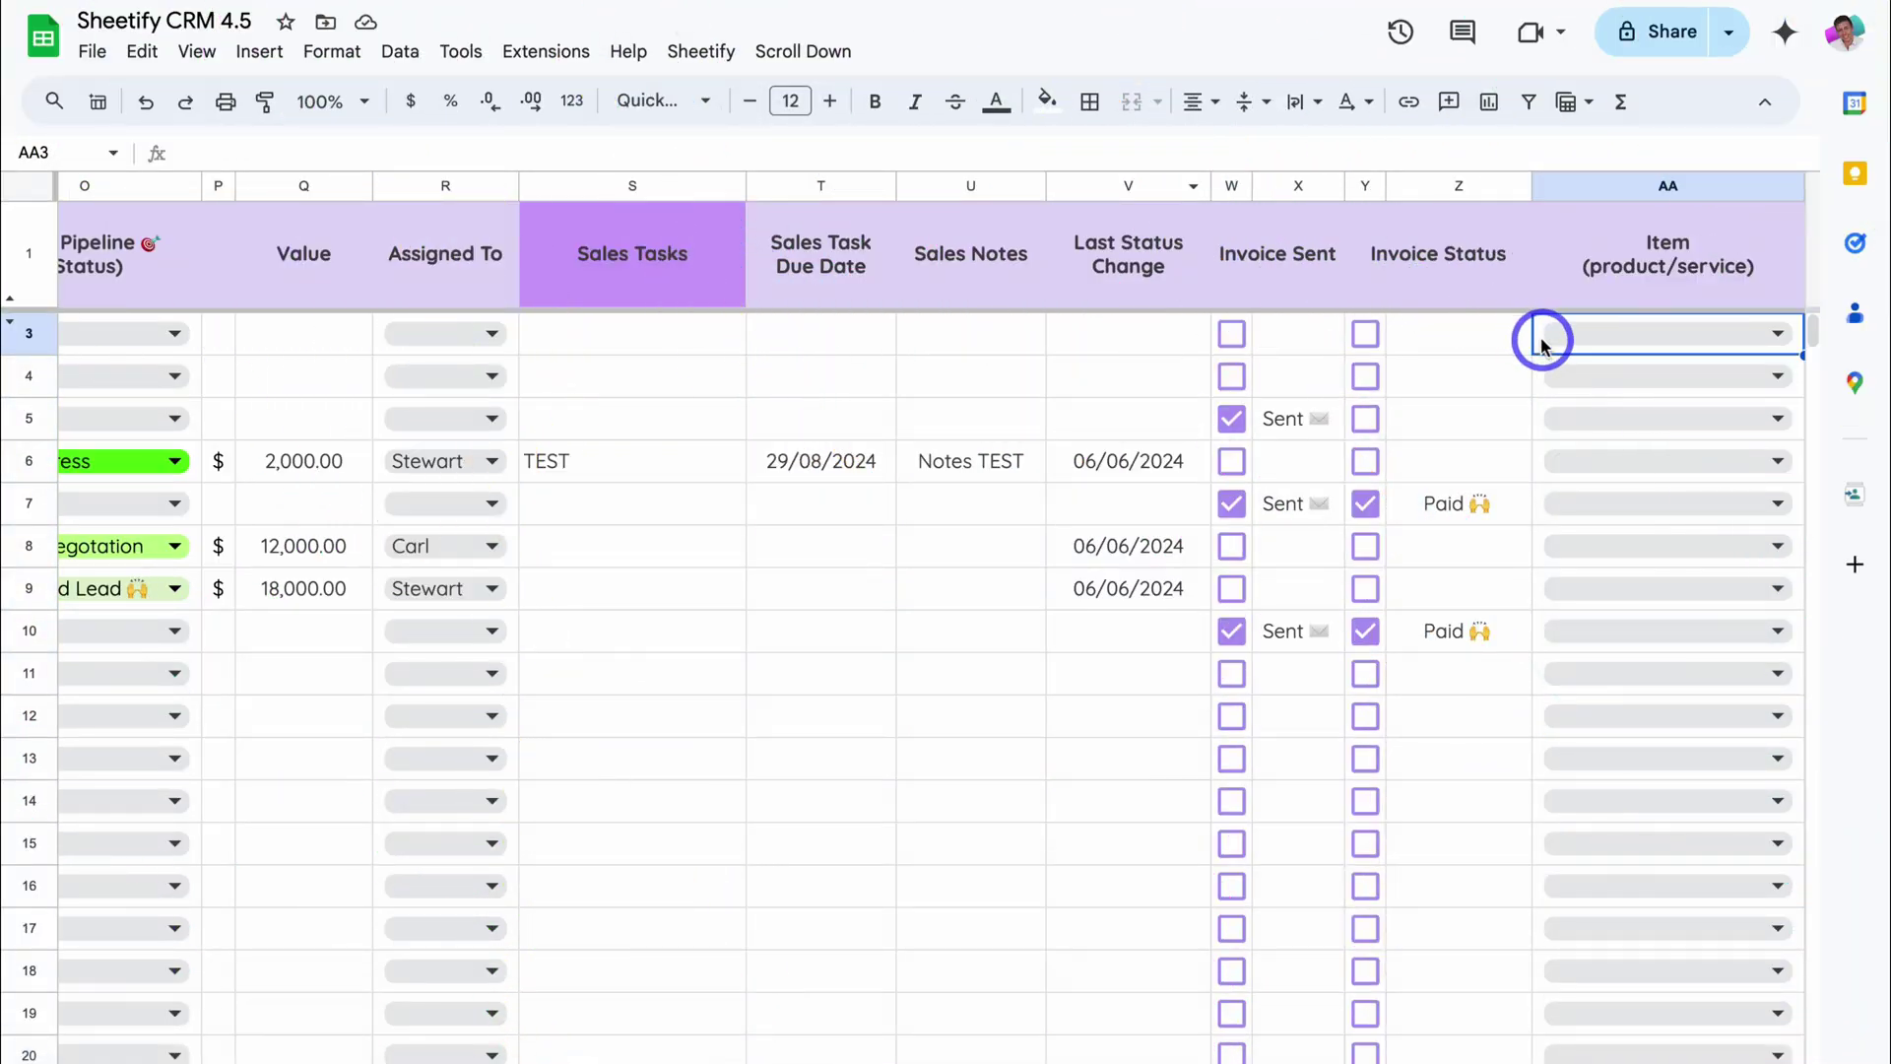
right_click(1541, 340)
mouse_move(1586, 338)
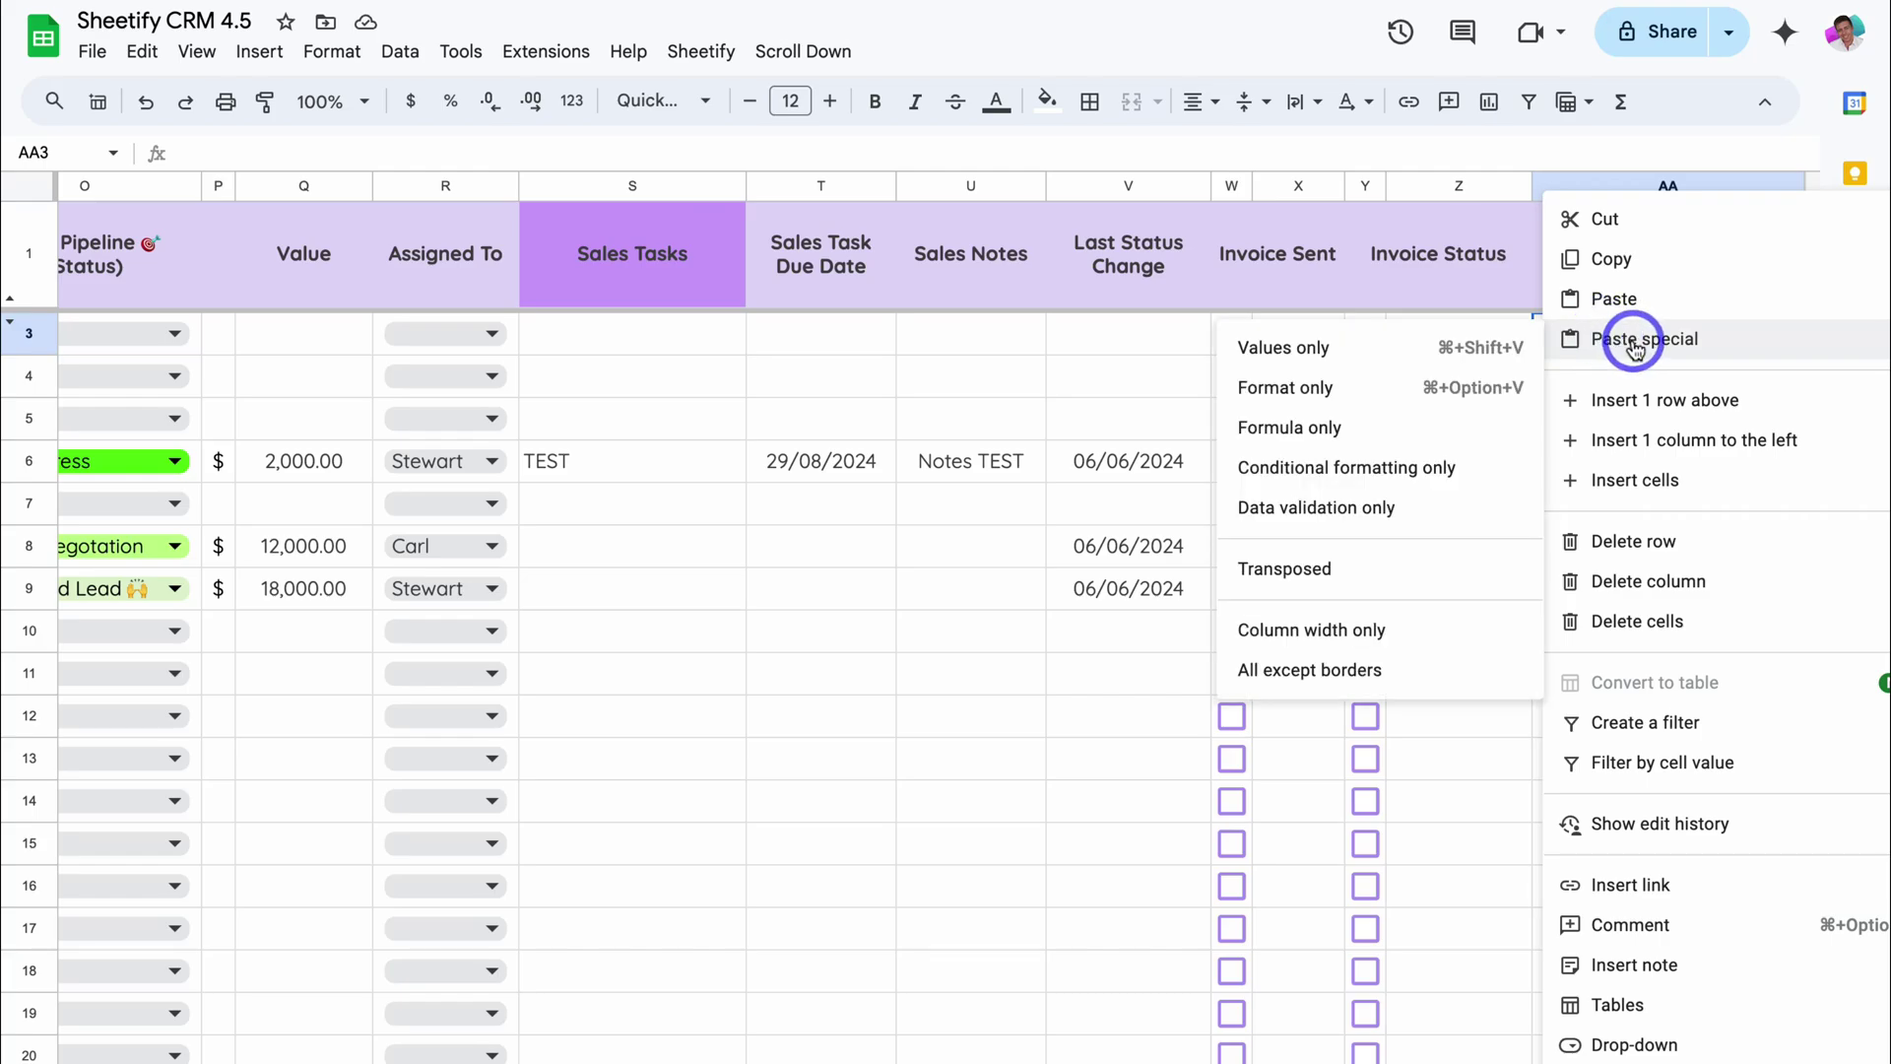
left_click(1368, 351)
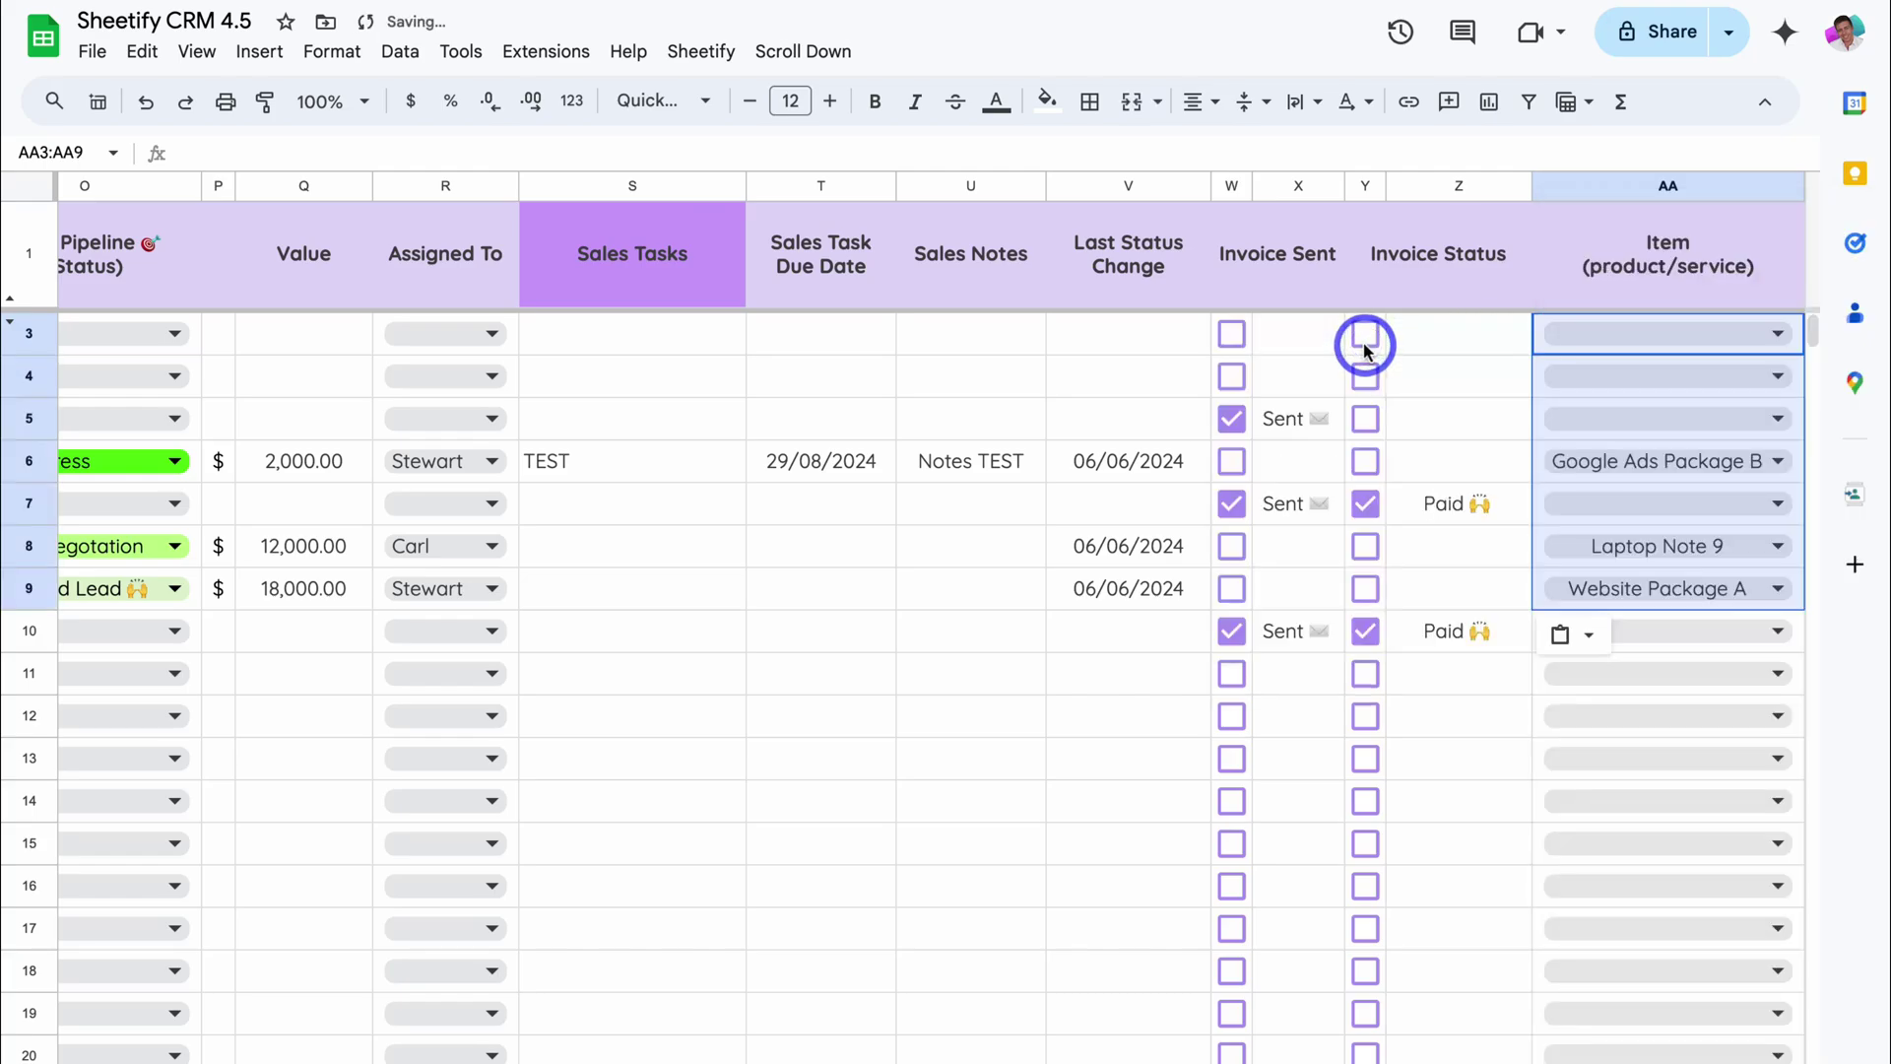
left_click(1460, 422)
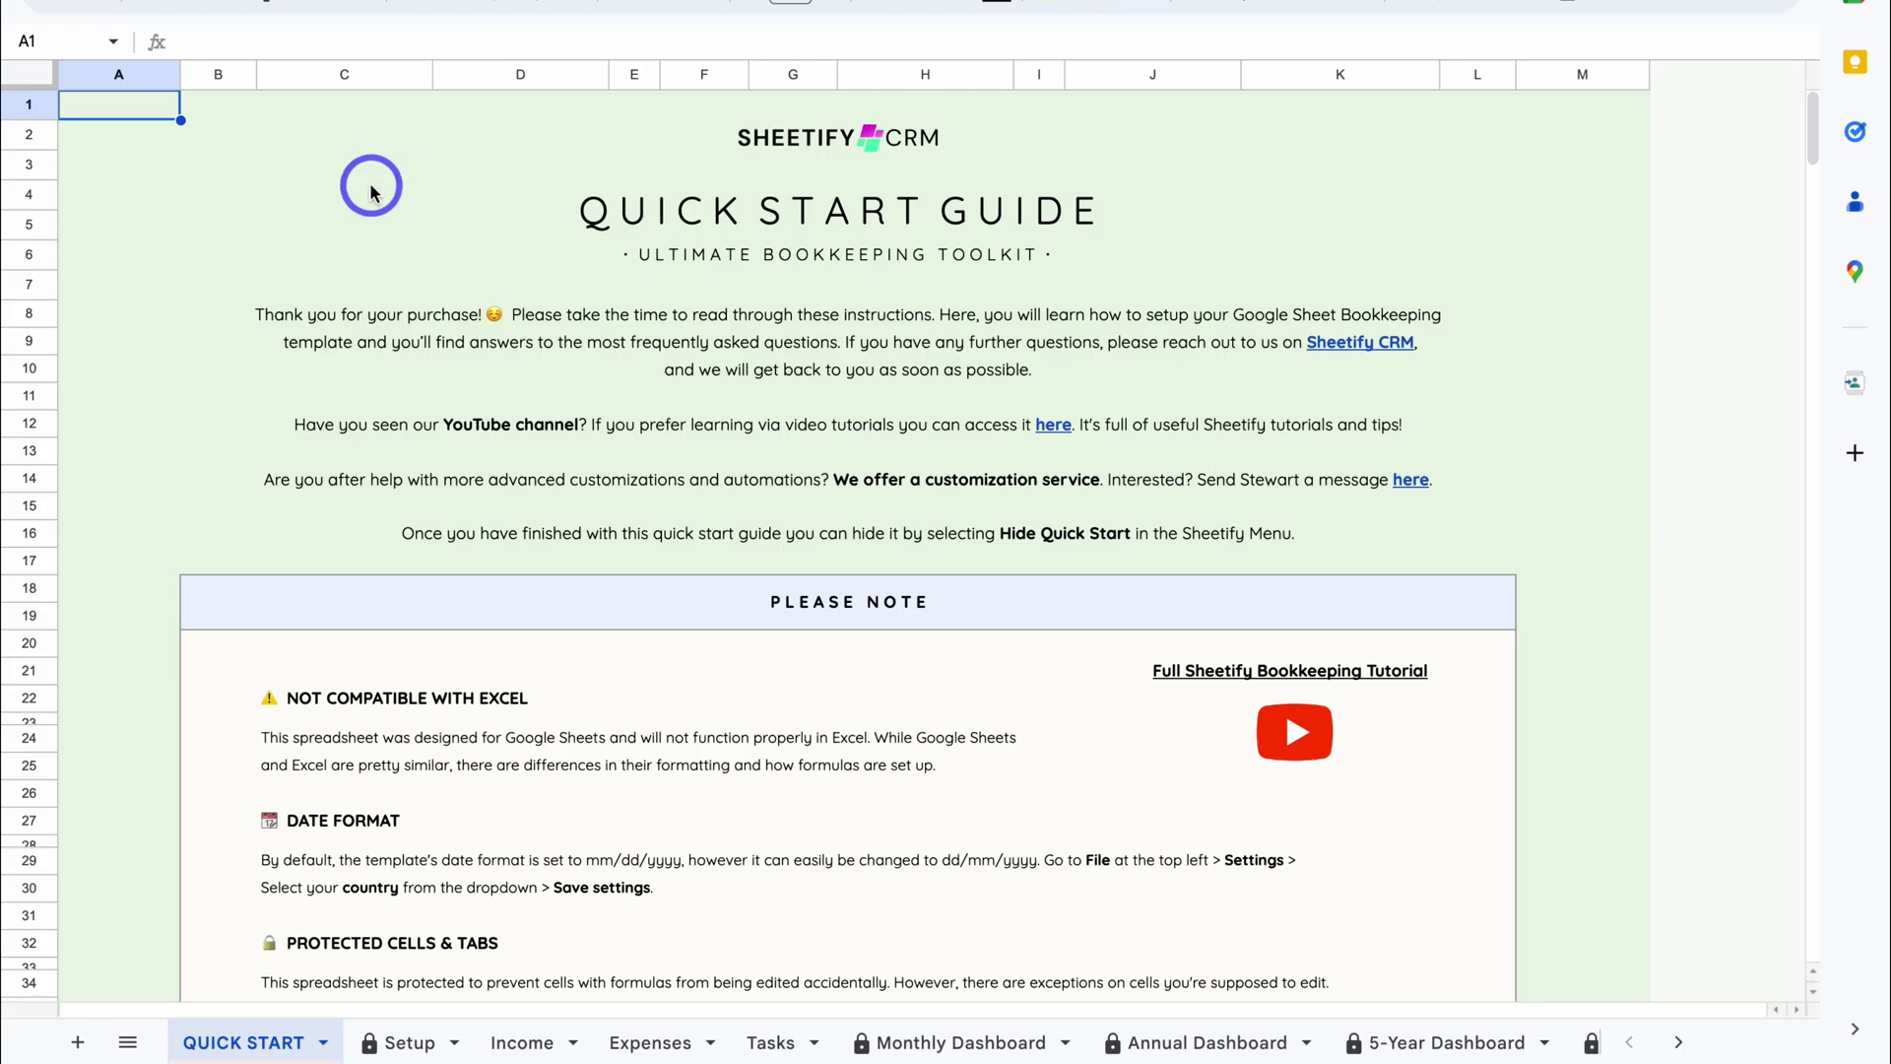
Scroll around the Setup sheet to review currency, categories and the 2024 profit goals.
left_click(399, 1041)
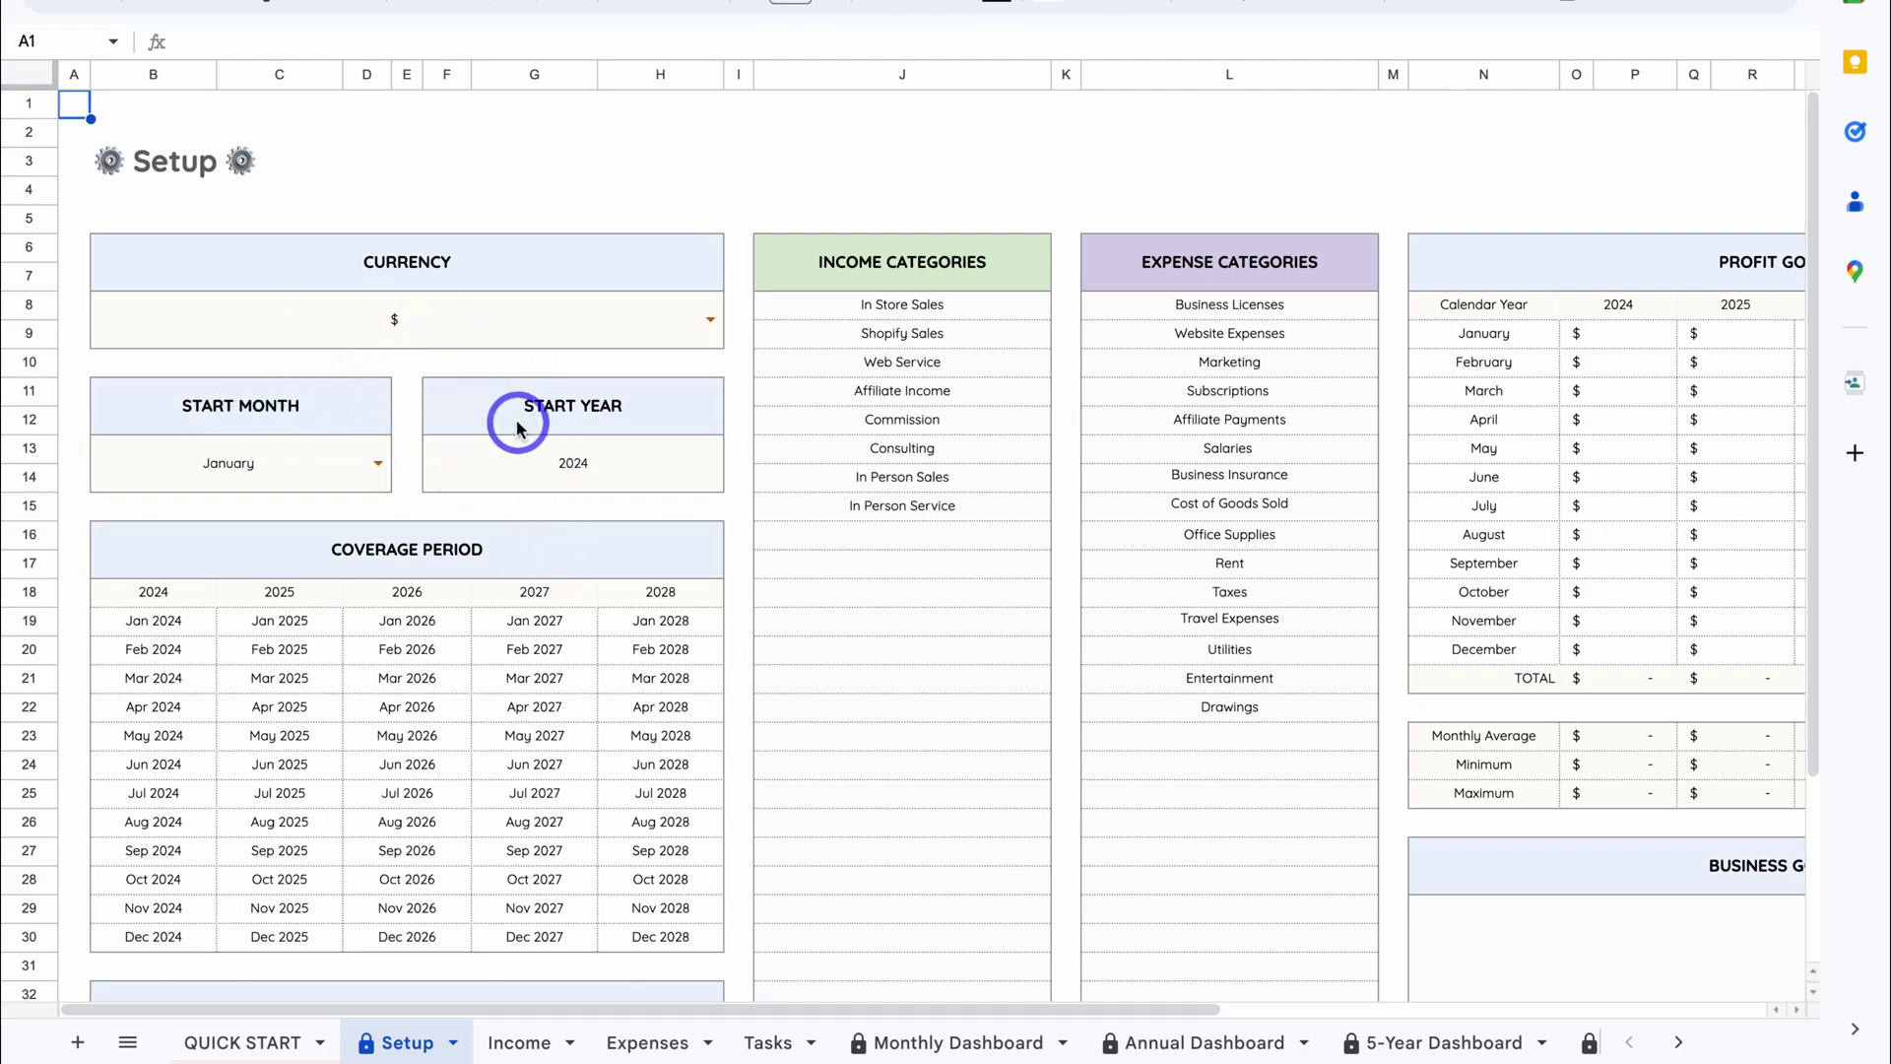
scroll(1113, 464, "right", 5)
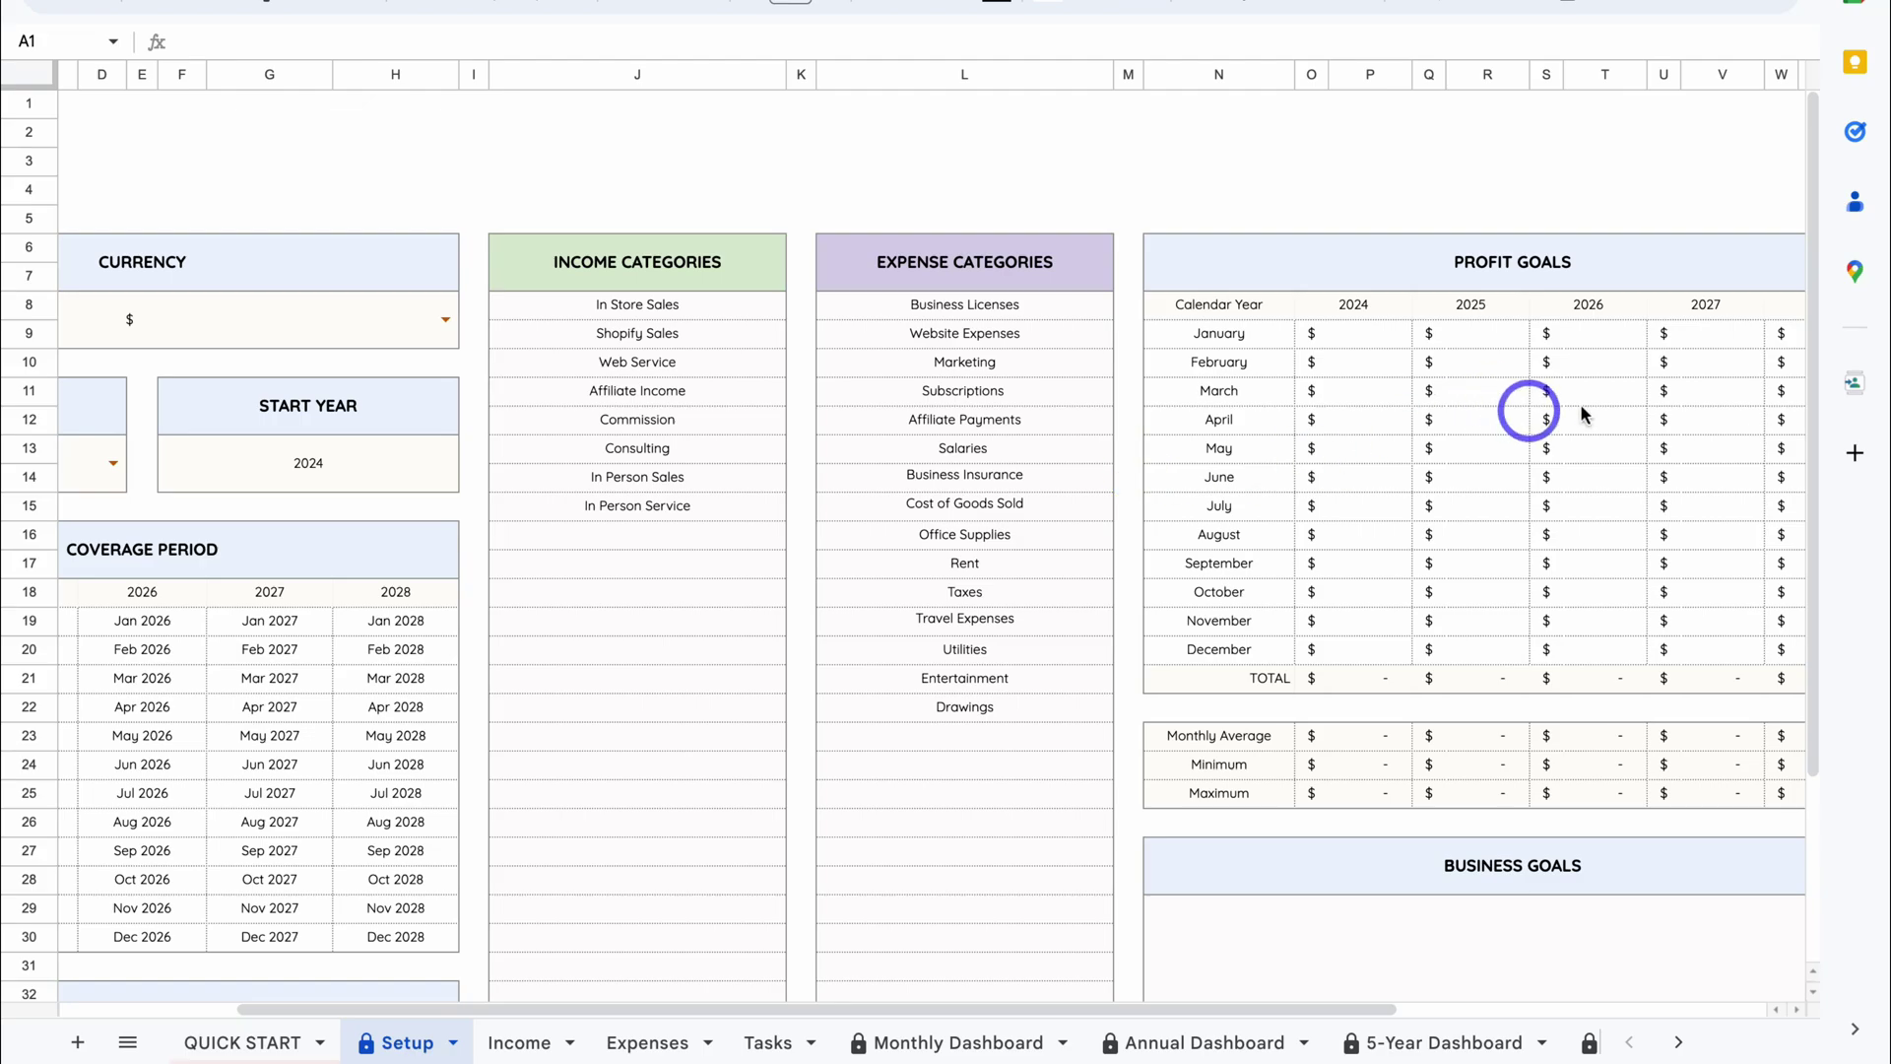
scroll(1623, 412, "down", 3)
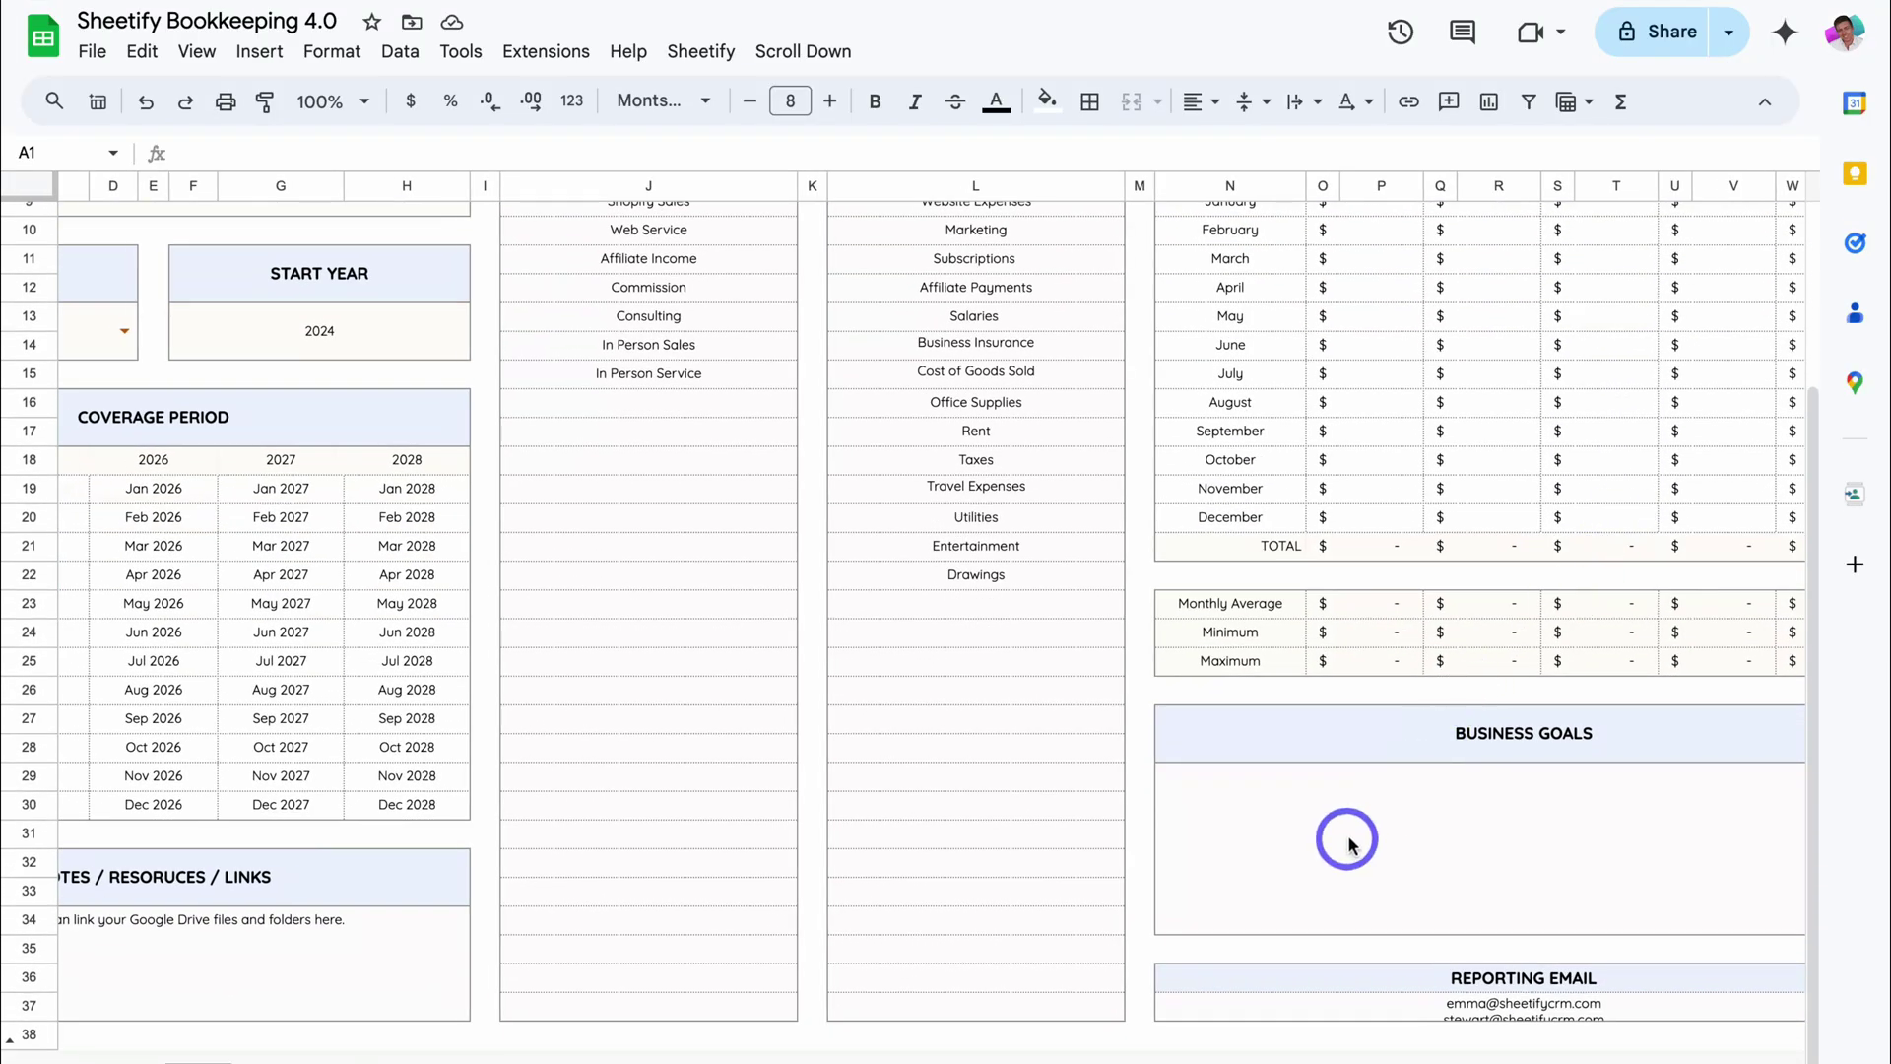
scroll(1347, 843, "left", 3)
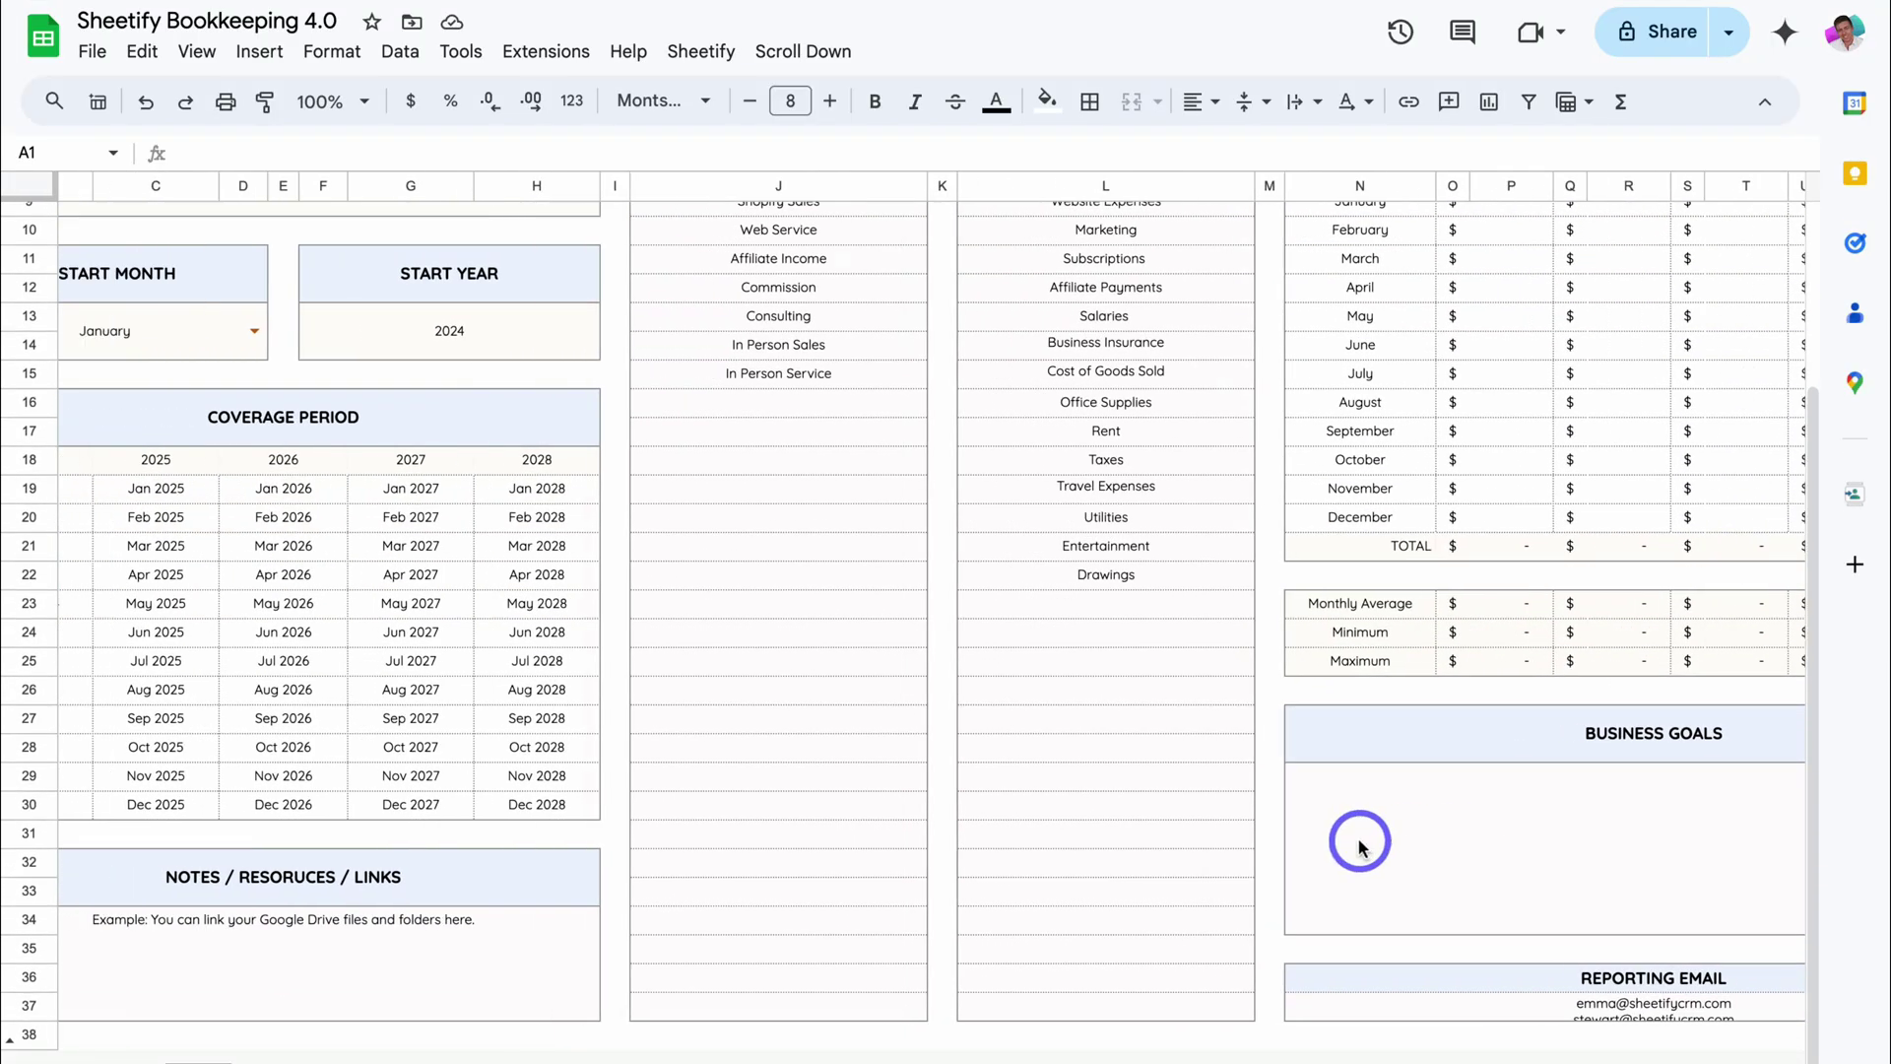
scroll(603, 960, "right", 3)
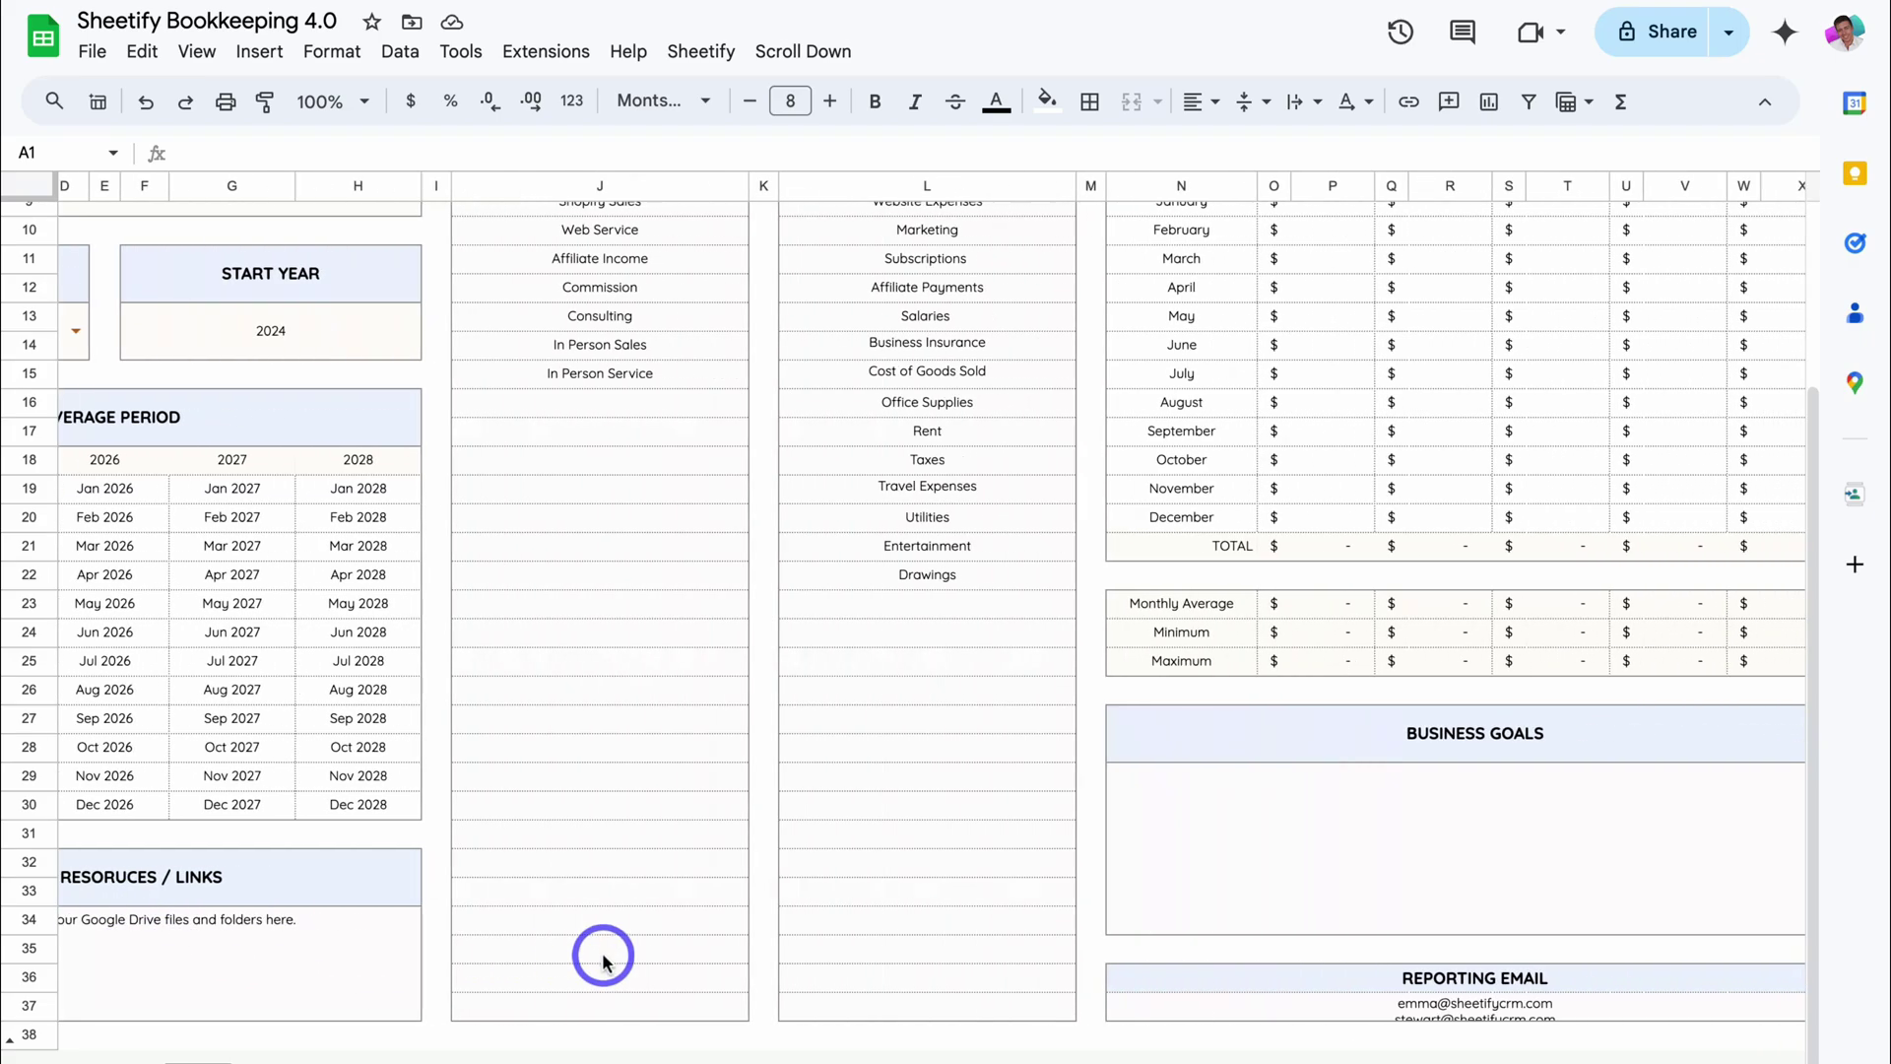
scroll(603, 960, "up", 5)
scroll(603, 960, "left", 3)
scroll(603, 961, "right", 1)
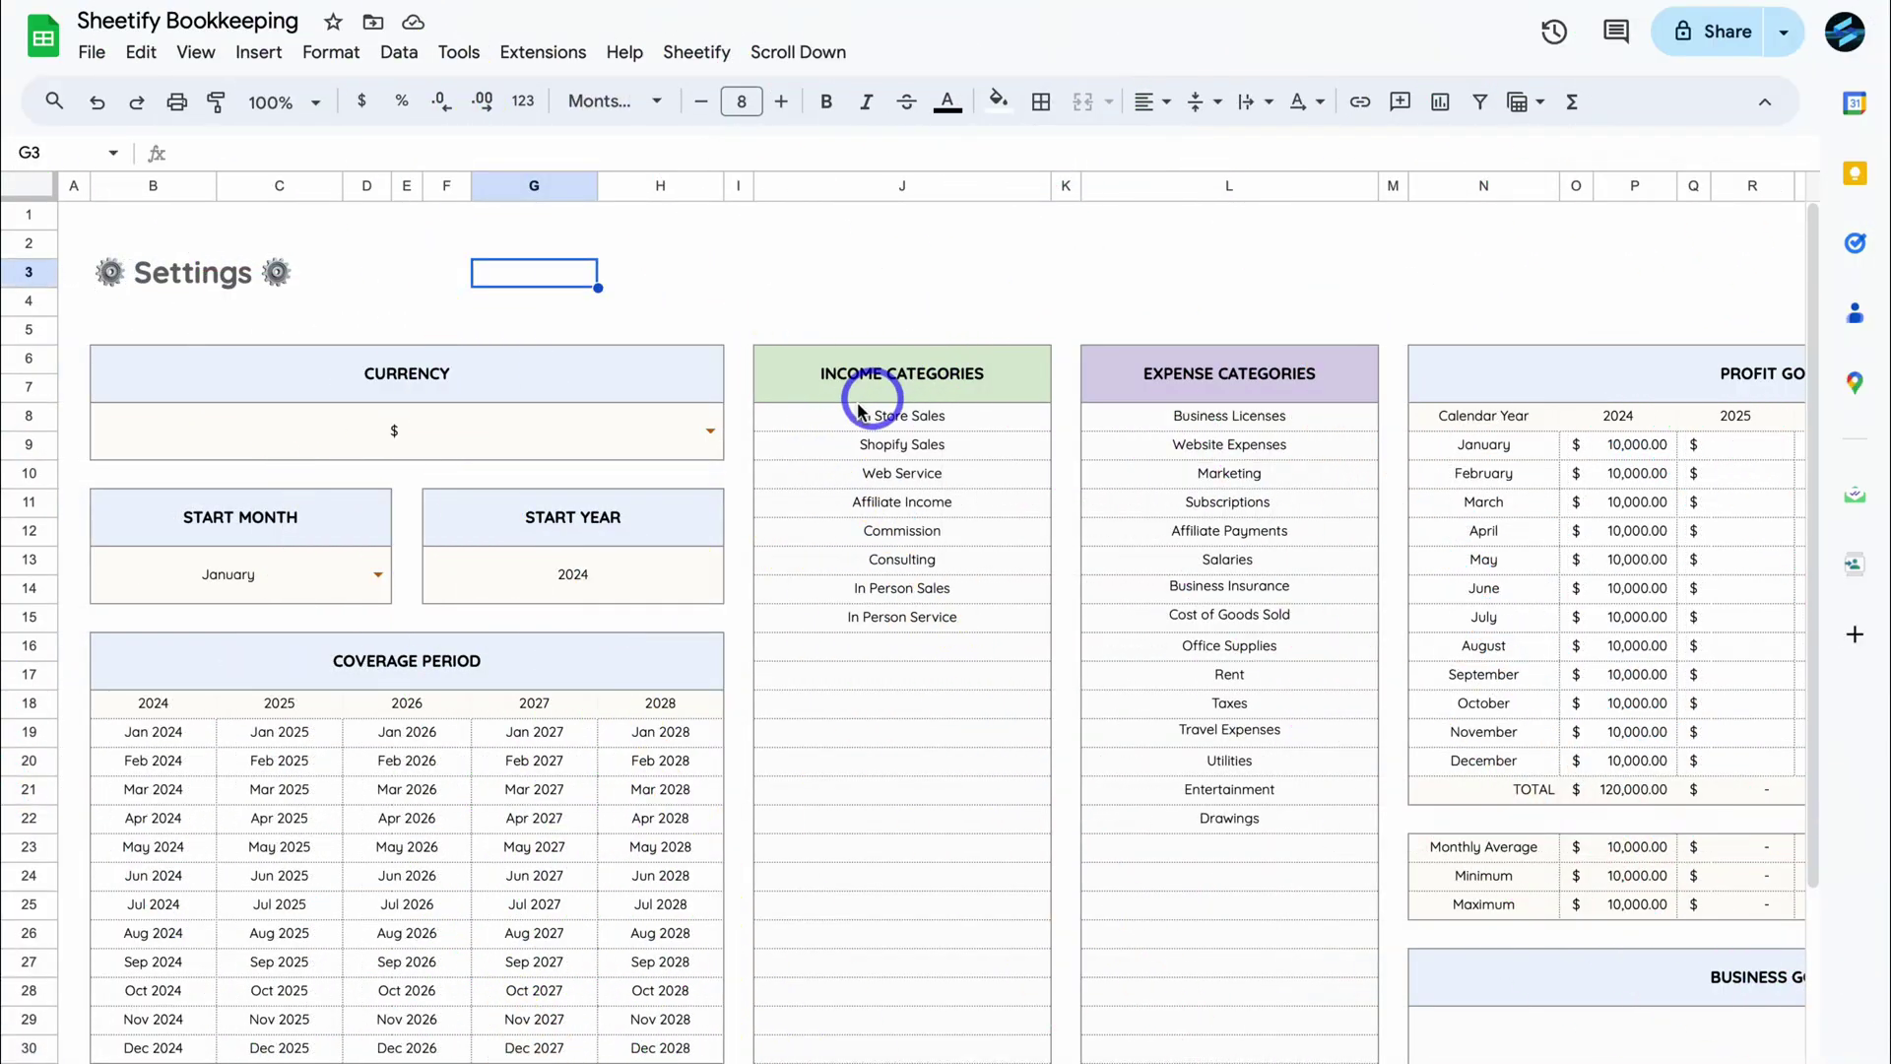
Copy income categories J8:J18 and paste them as values at J8 of the 4.0 Setup sheet.
left_click_drag(822, 425, 848, 694)
right_click(825, 537)
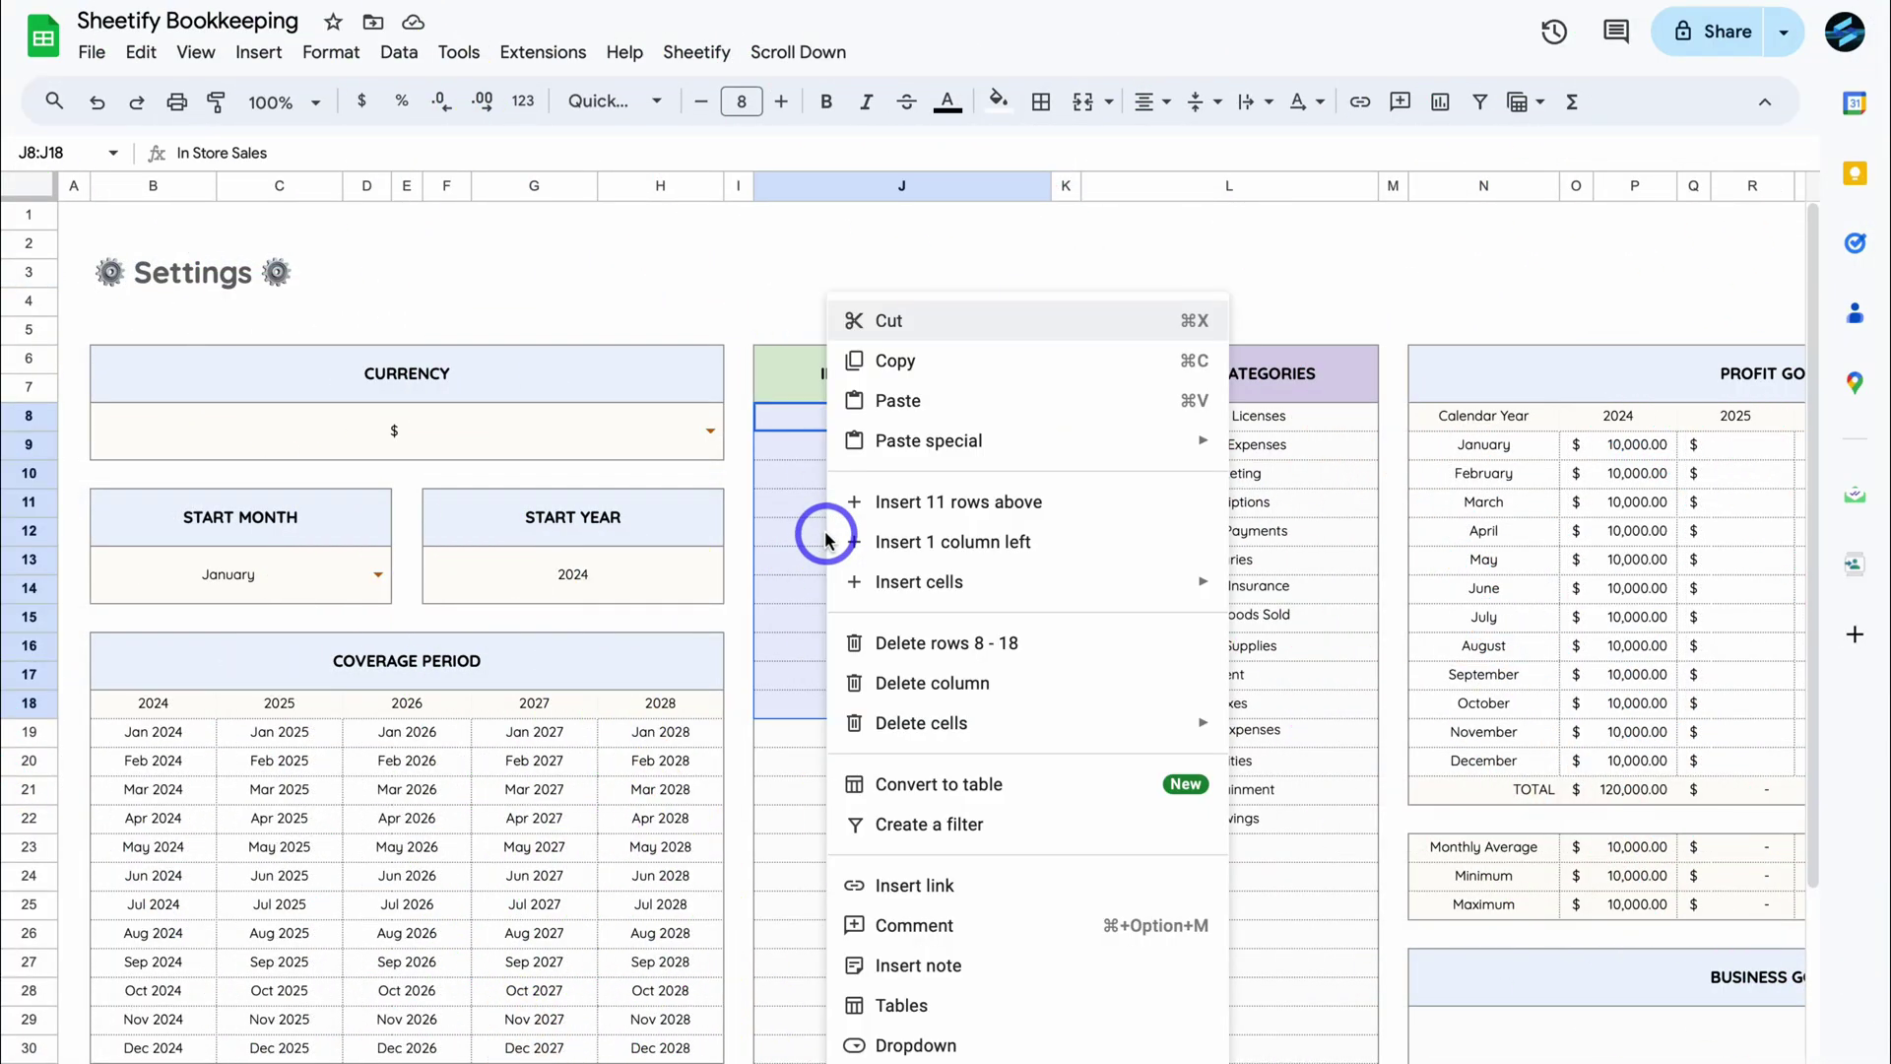
left_click(914, 374)
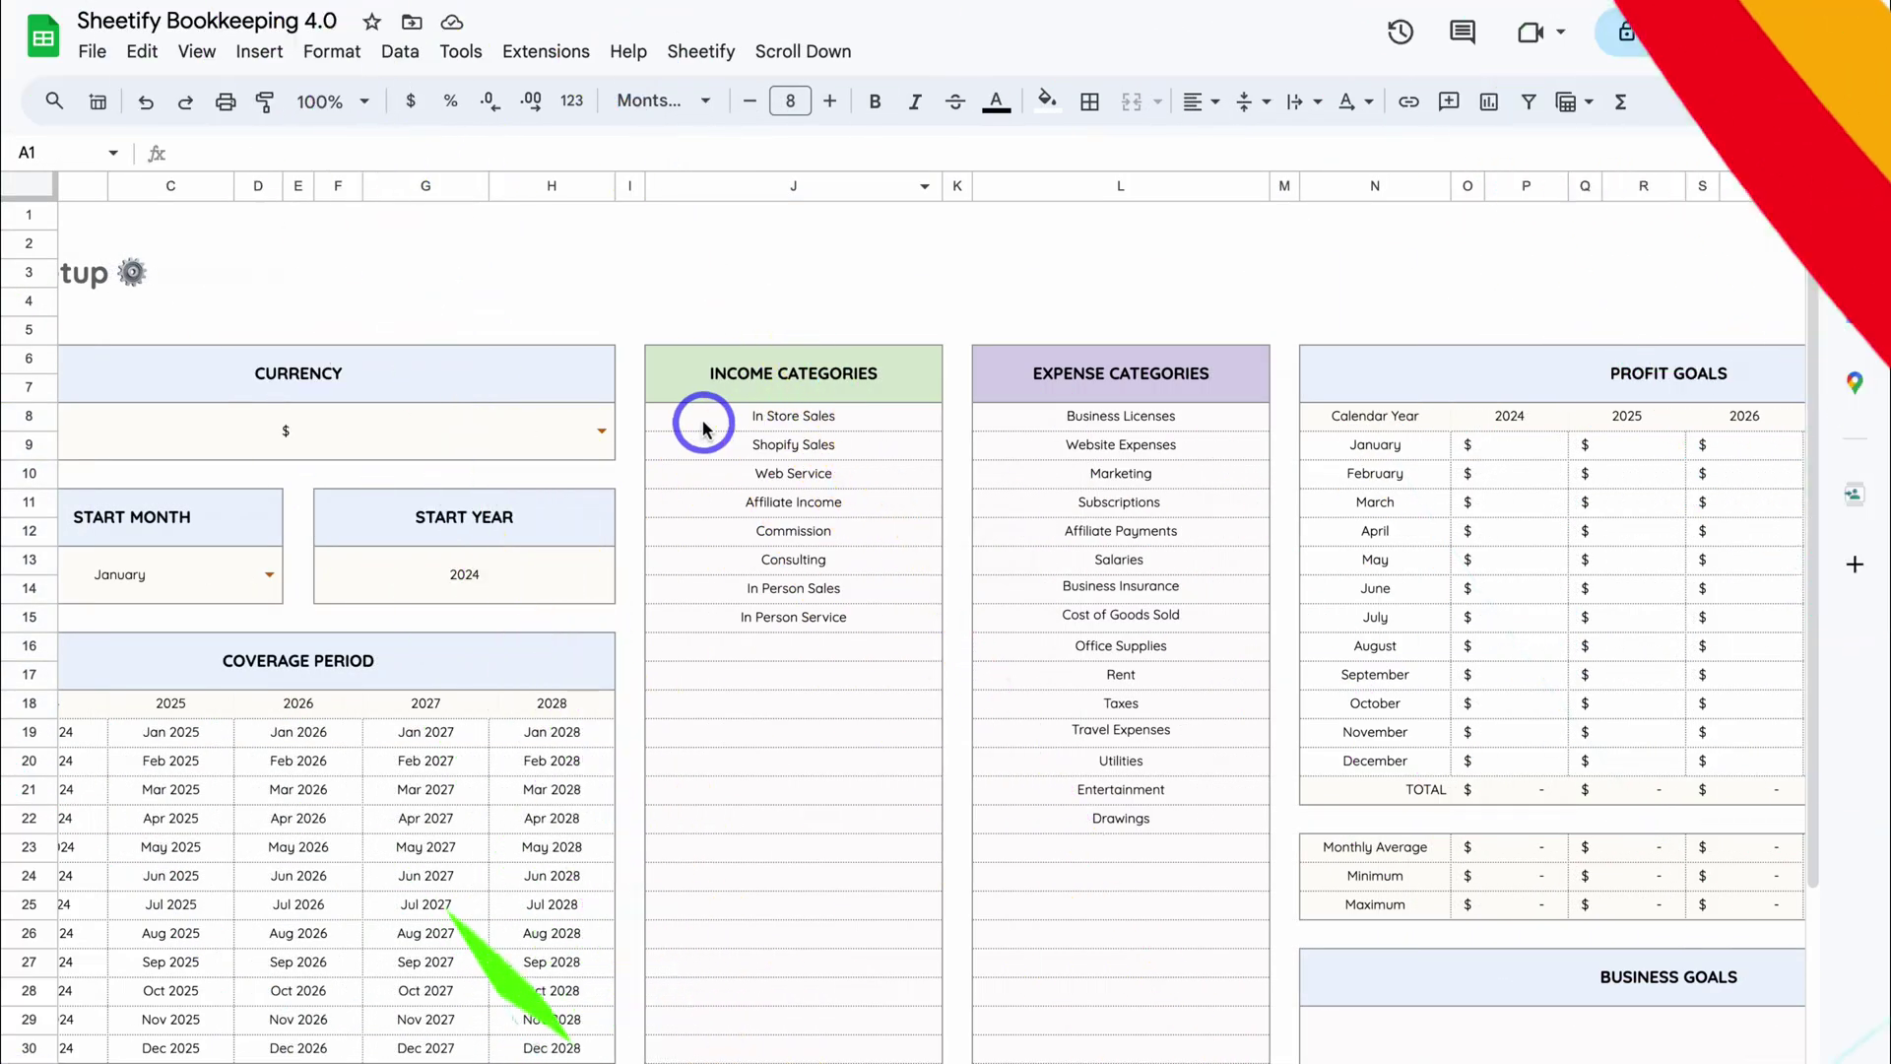
right_click(703, 426)
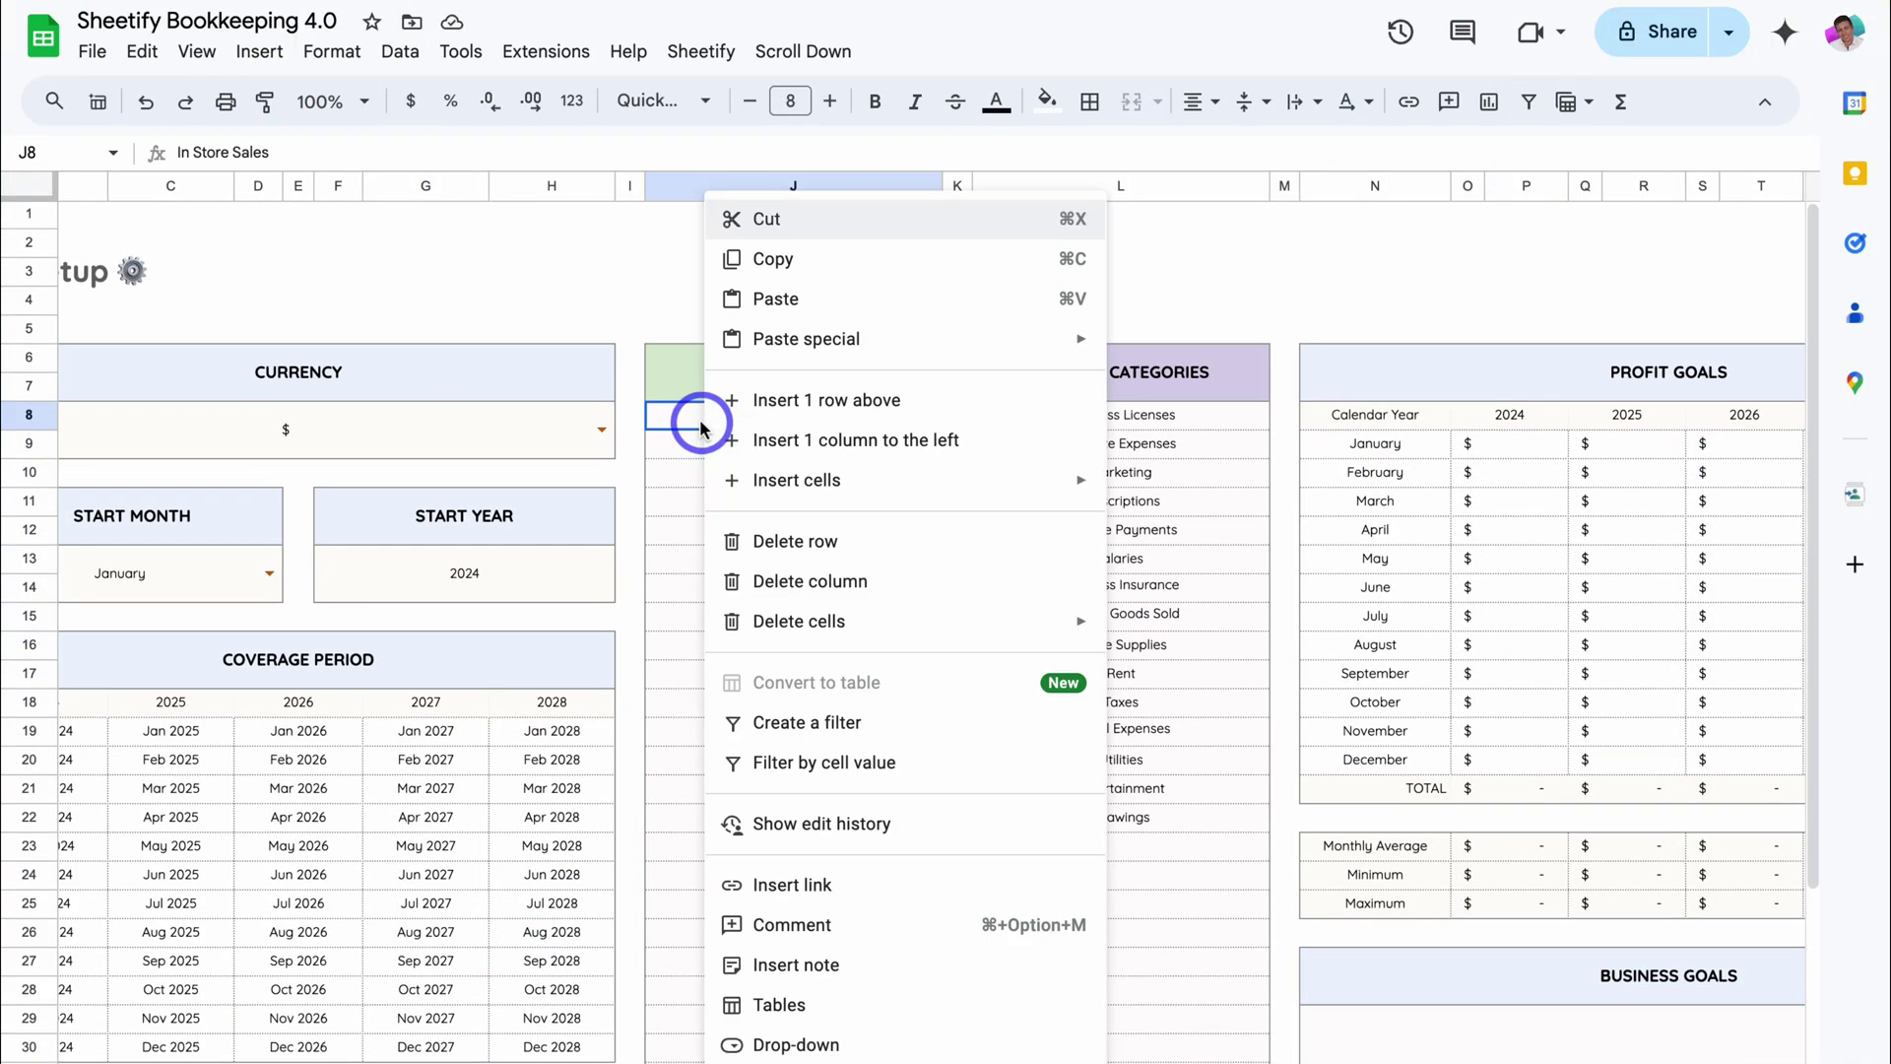
mouse_move(794, 338)
left_click(1194, 347)
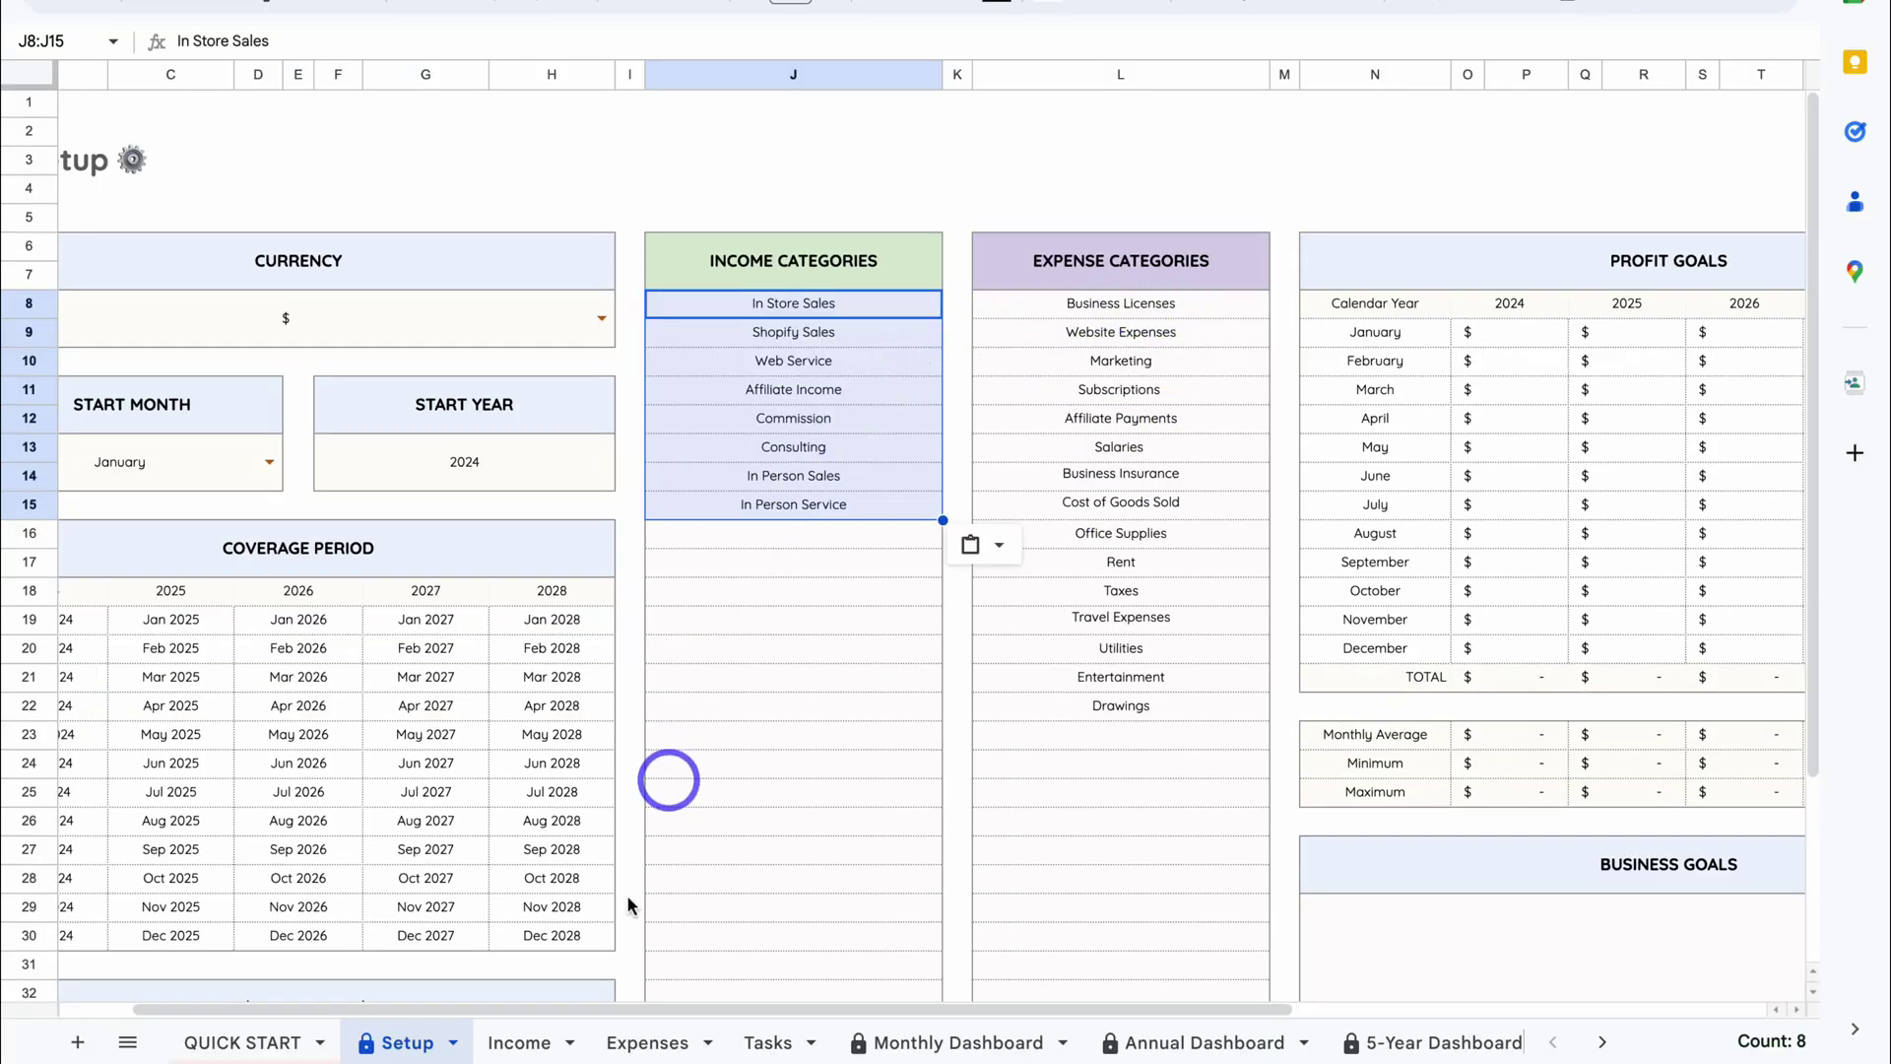
left_click(522, 1044)
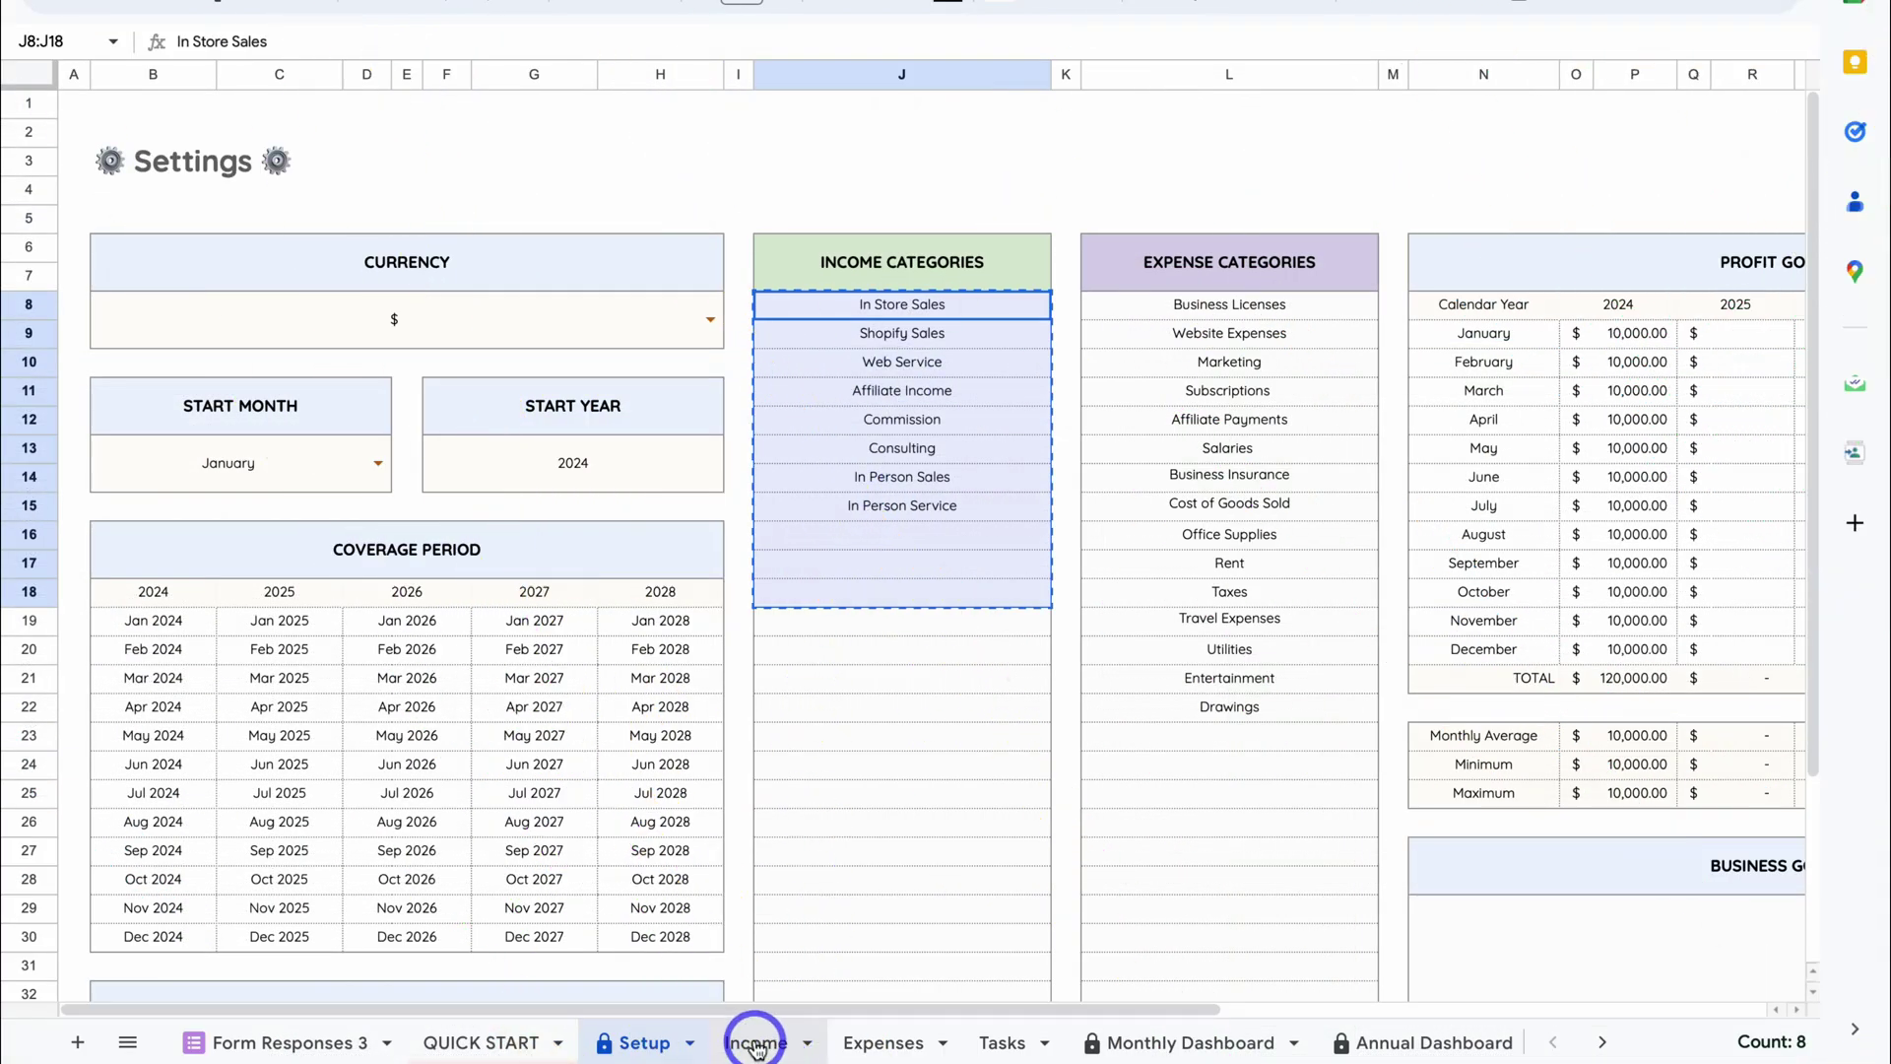
Copy the old income entries A8:G25 and paste them as values at A8 in Bookkeeping 4.0's Income sheet.
left_click(757, 1044)
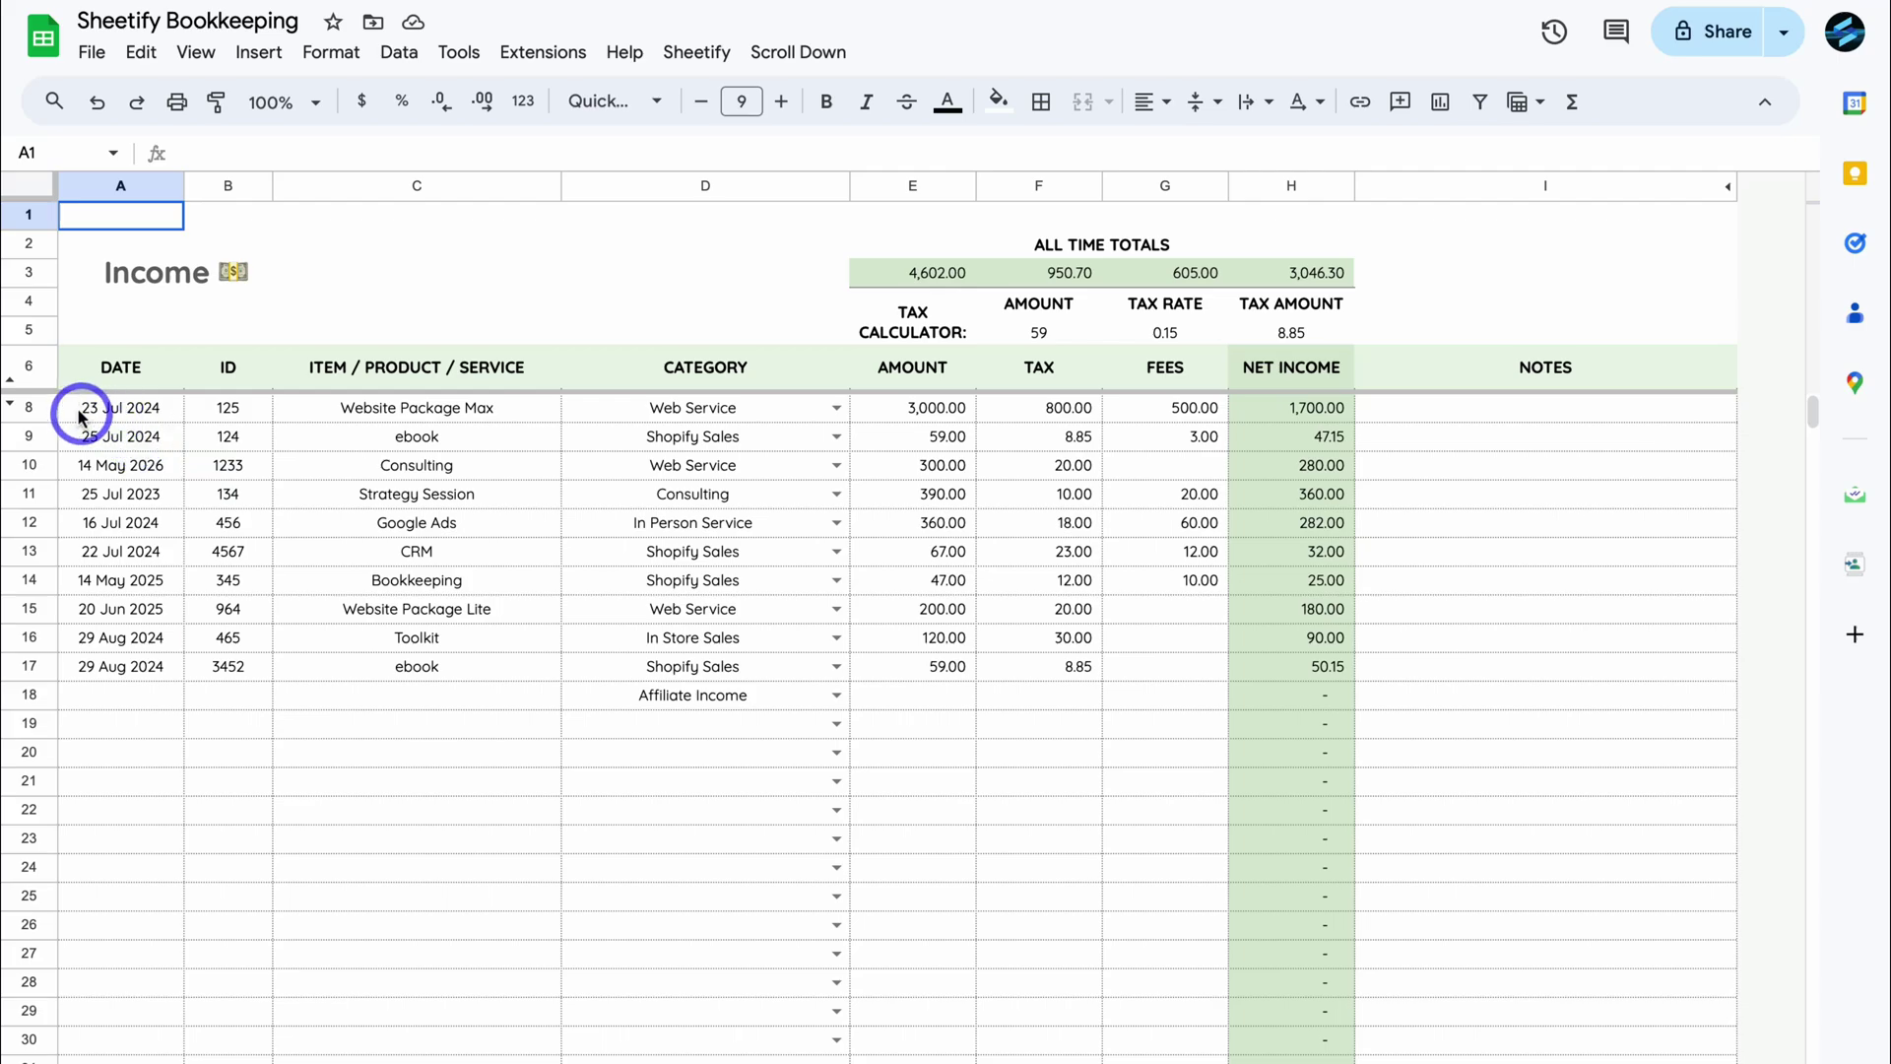
left_click_drag(71, 411, 1162, 916)
right_click(1161, 914)
left_click(1253, 364)
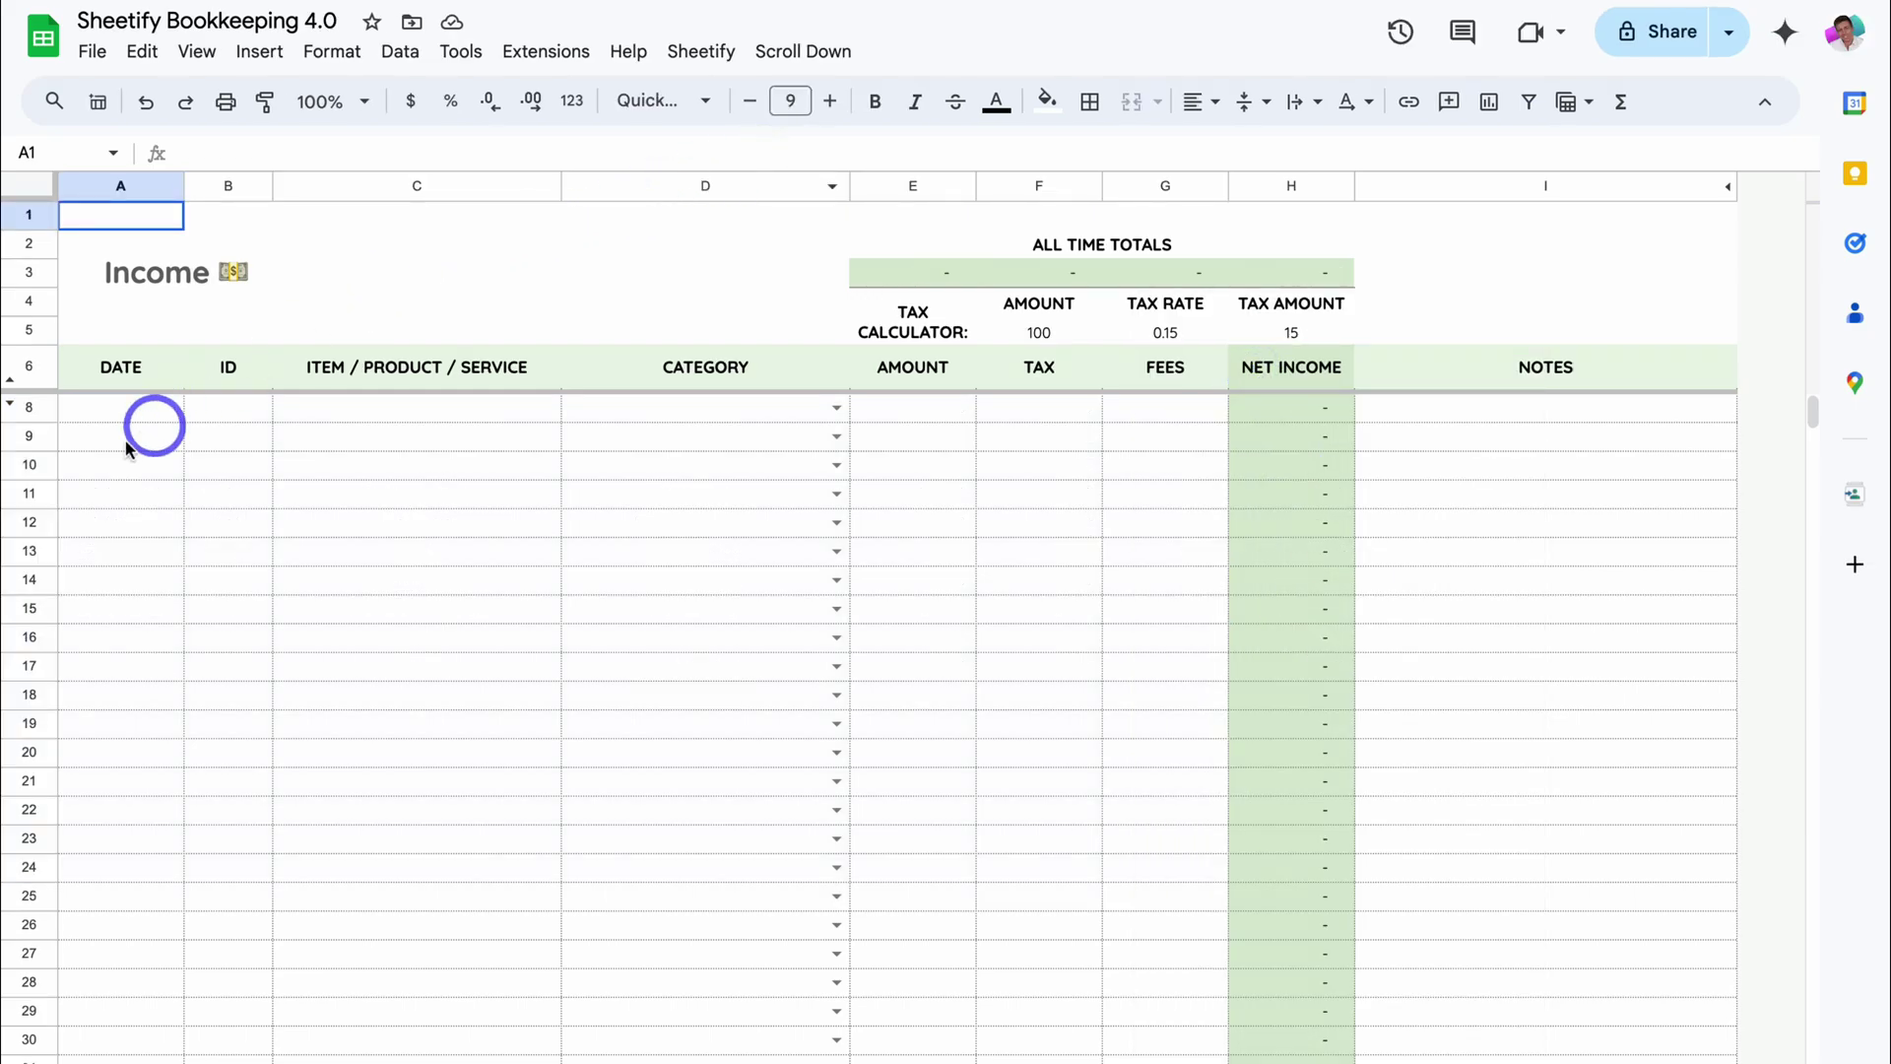
right_click(128, 418)
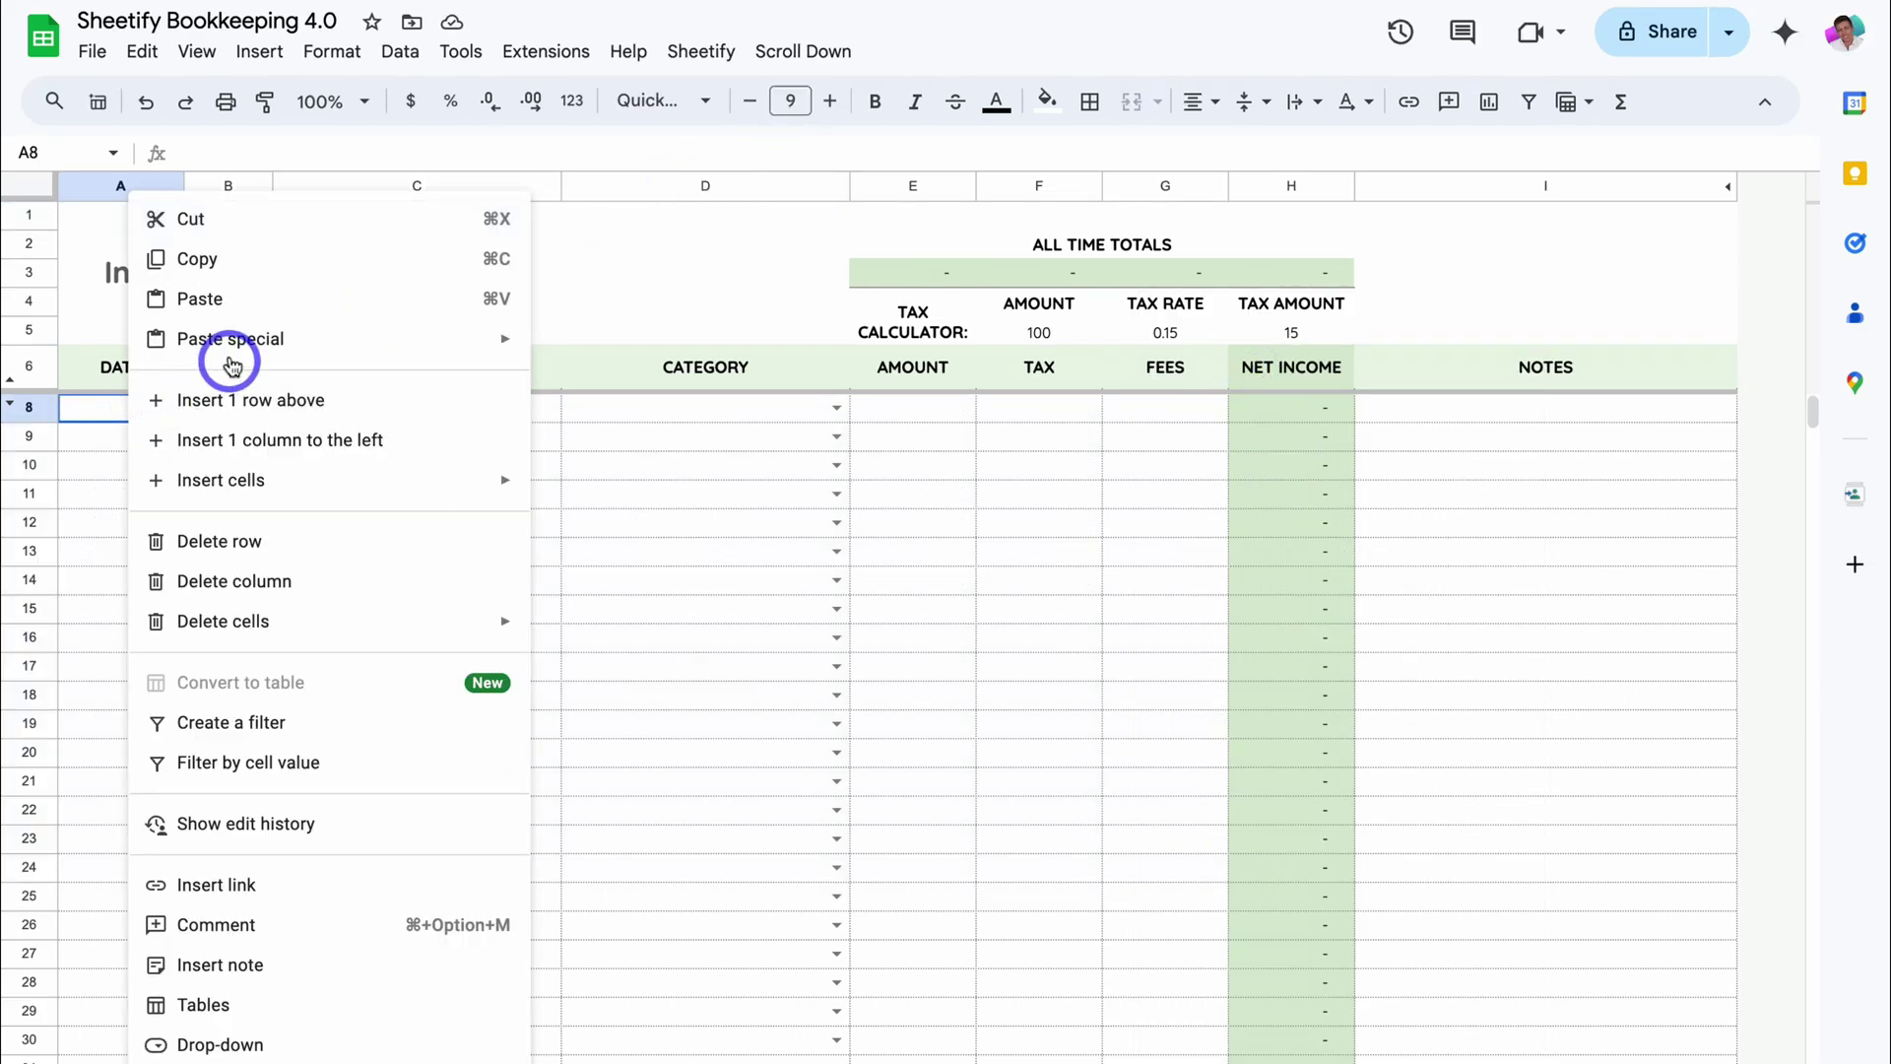
mouse_move(233, 342)
left_click(564, 351)
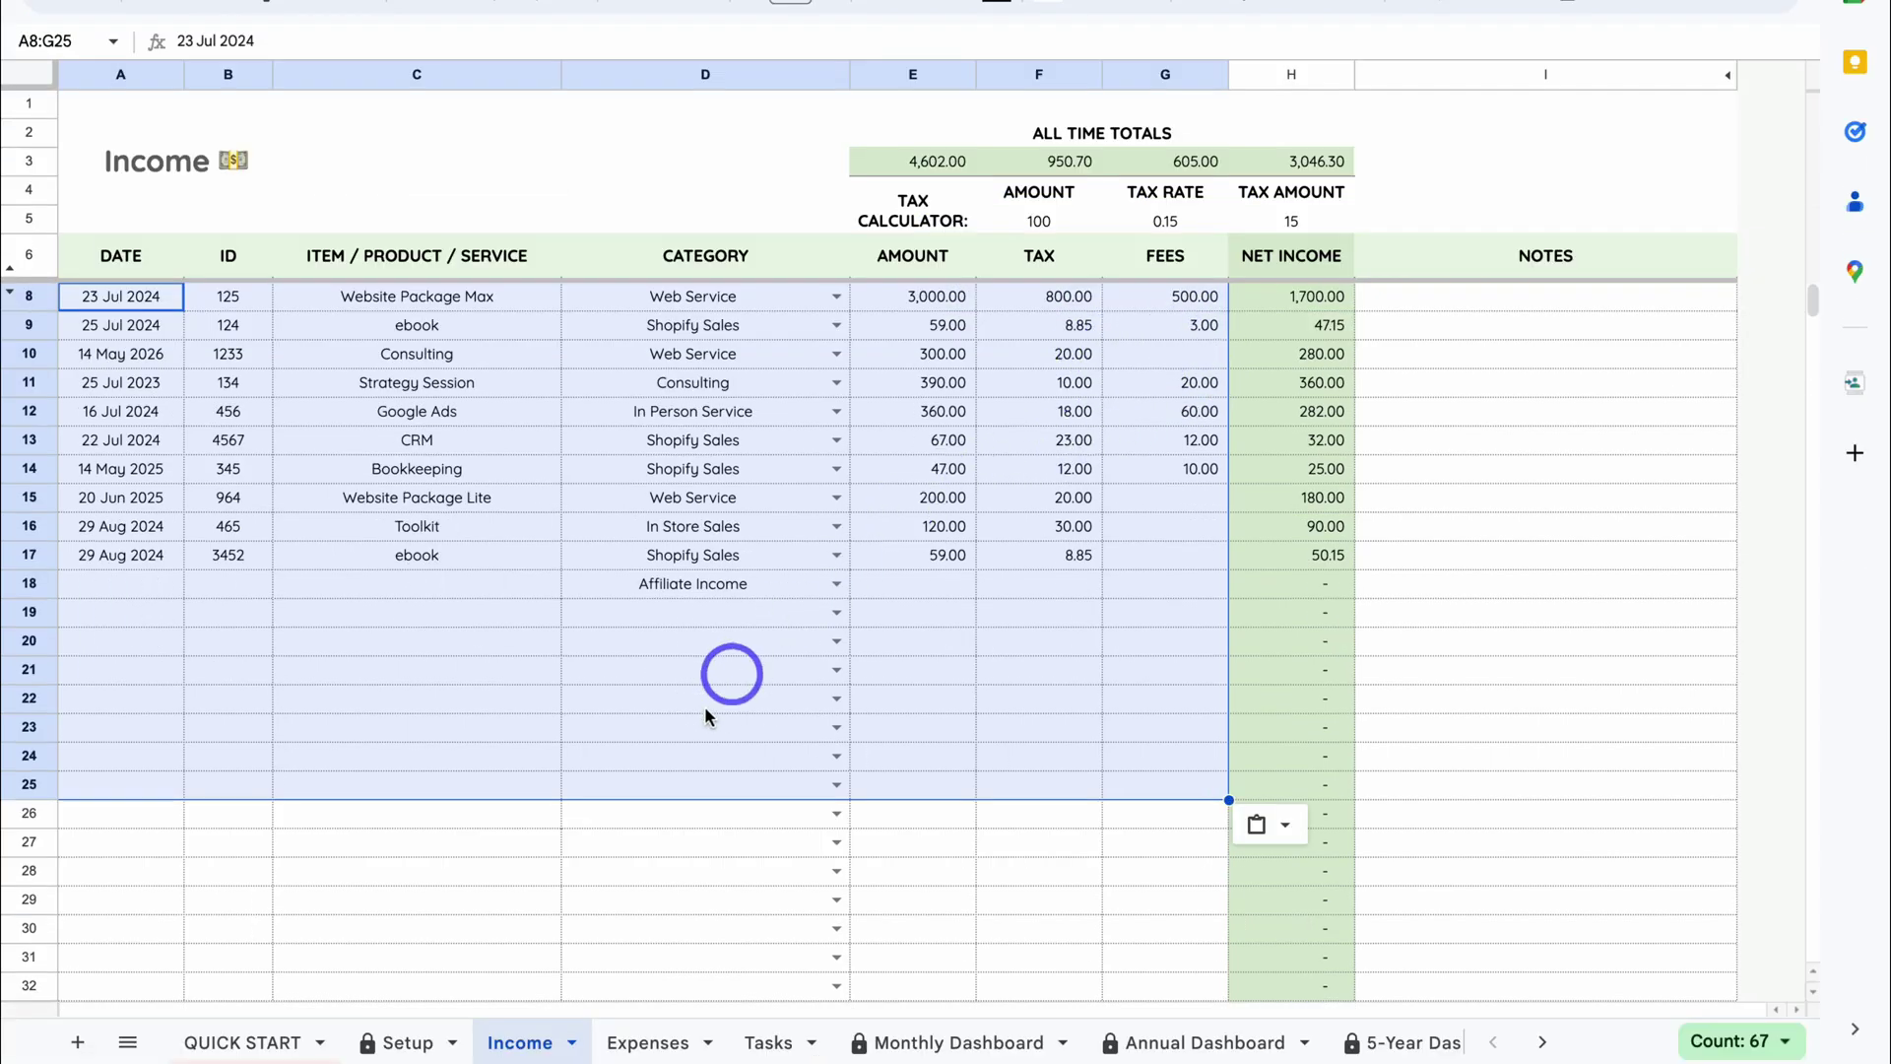
left_click(650, 1042)
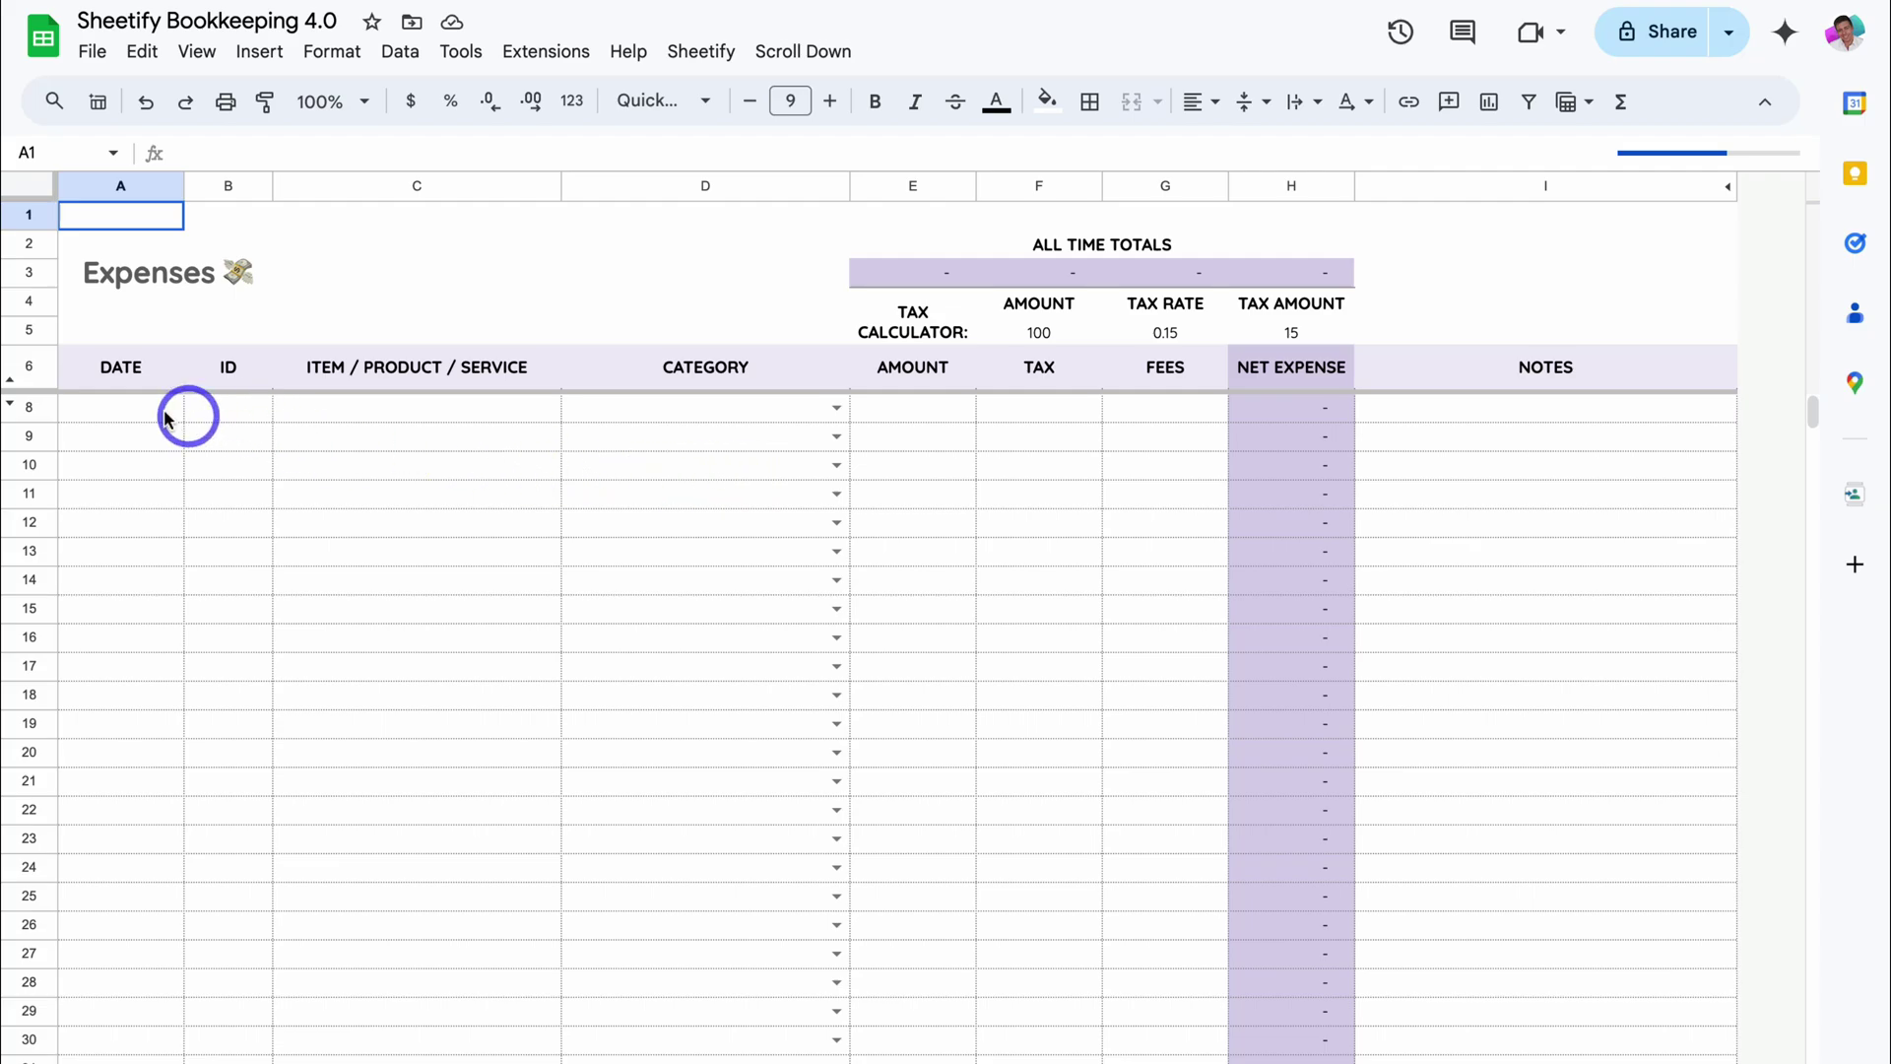
Select Expenses rows A8:G19 and Tasks rows A8:H29 without pasting, then open the Monthly Dashboard.
left_click_drag(103, 405, 1187, 737)
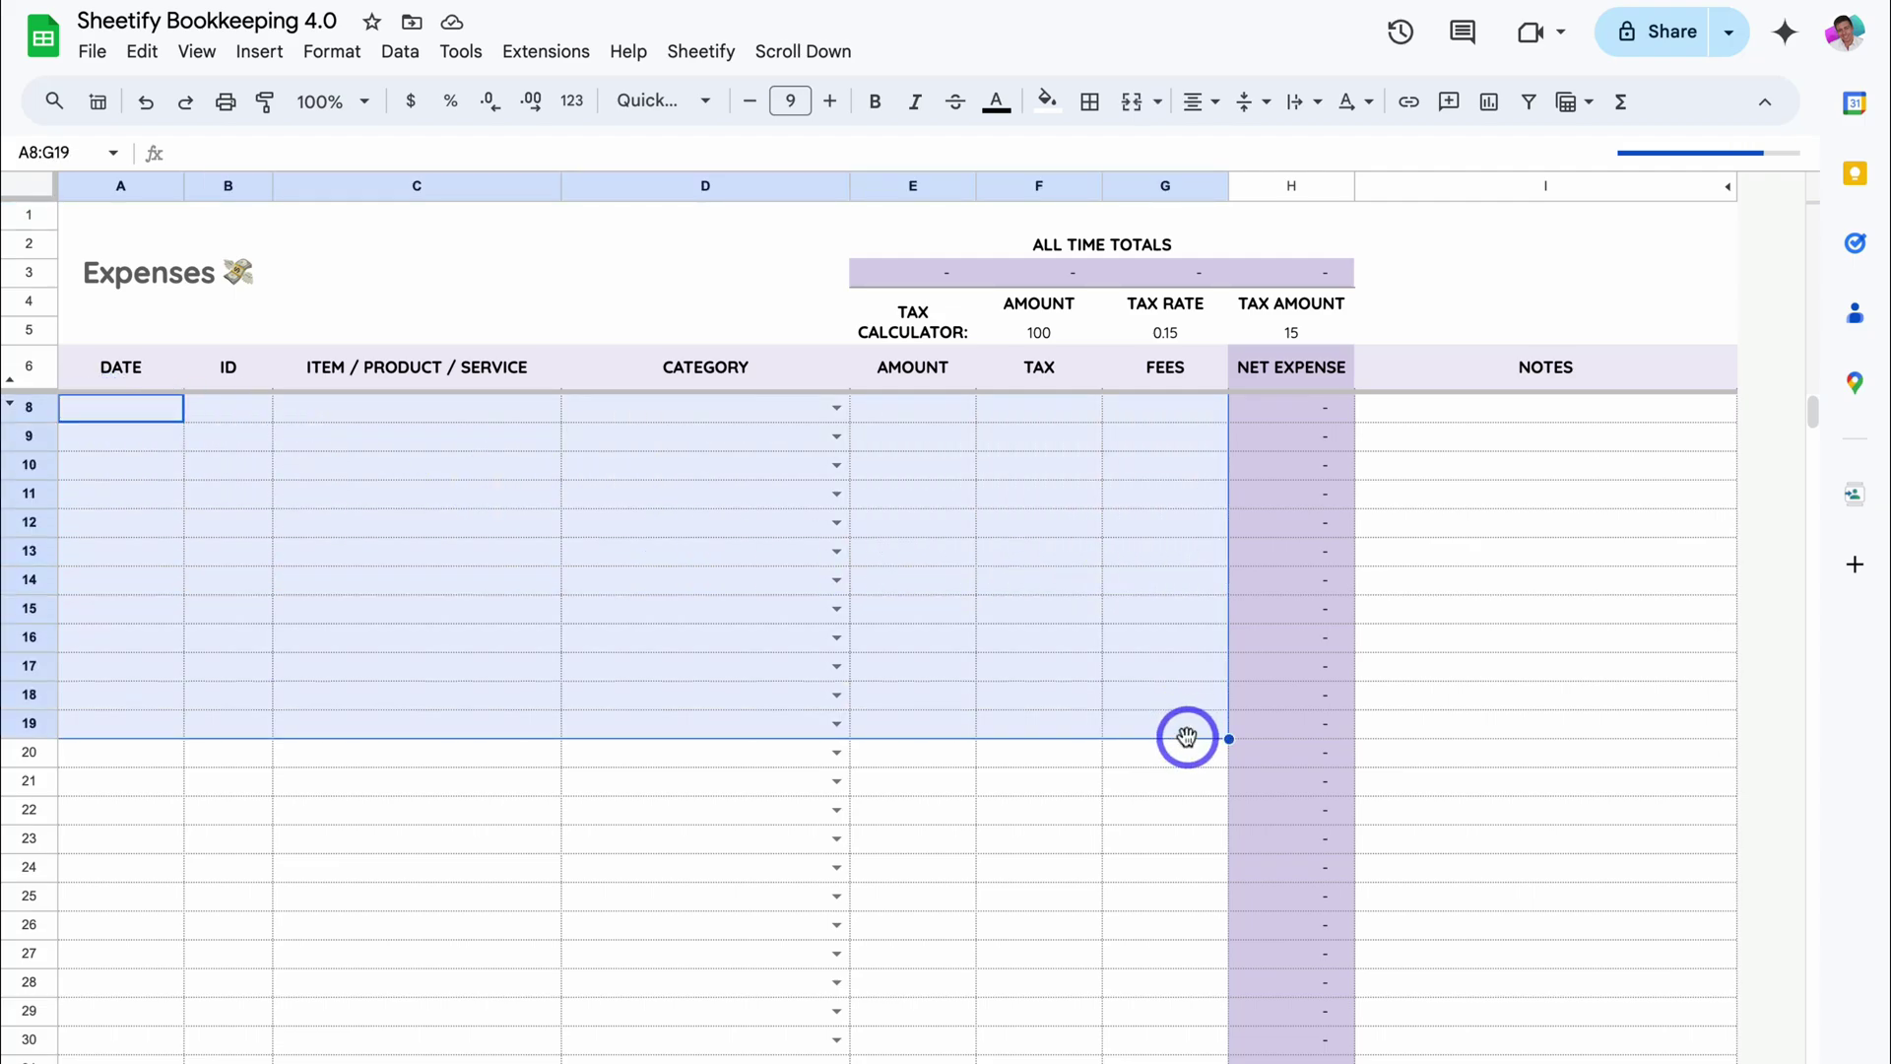
left_click(768, 1041)
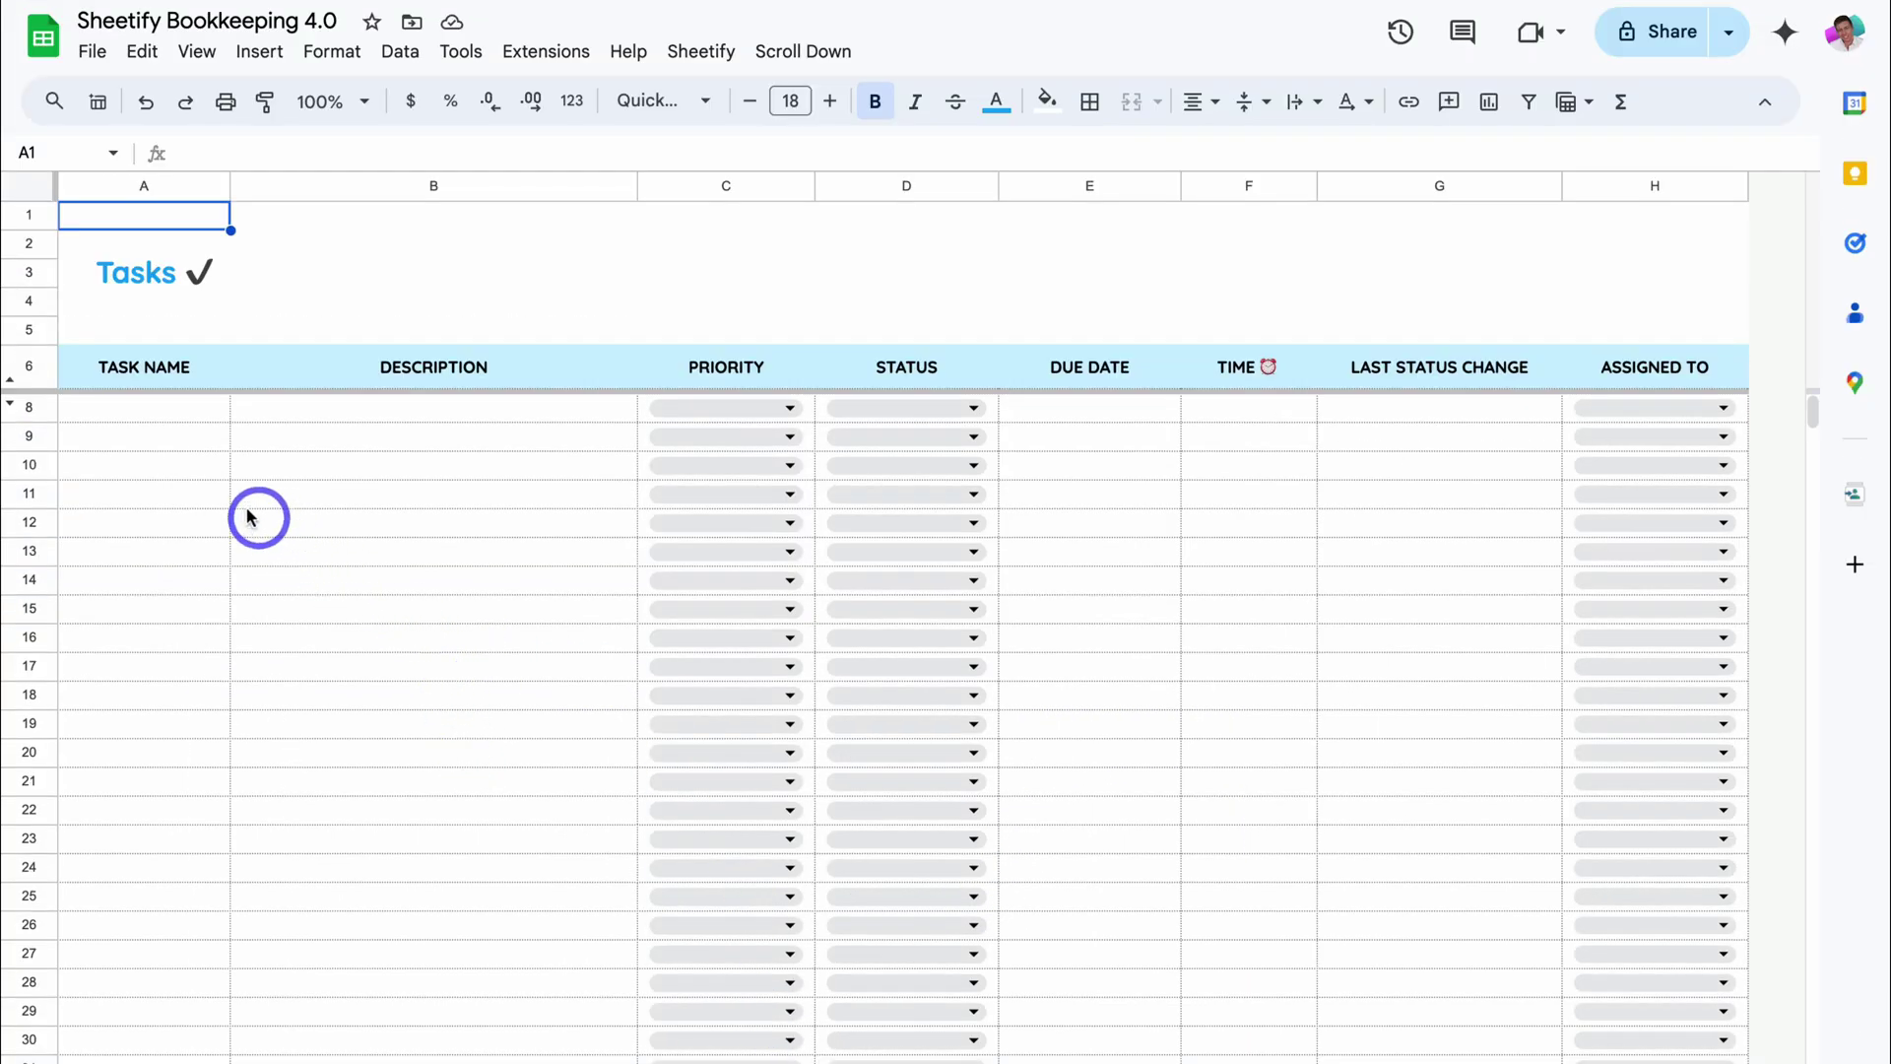
left_click_drag(126, 415, 1609, 1004)
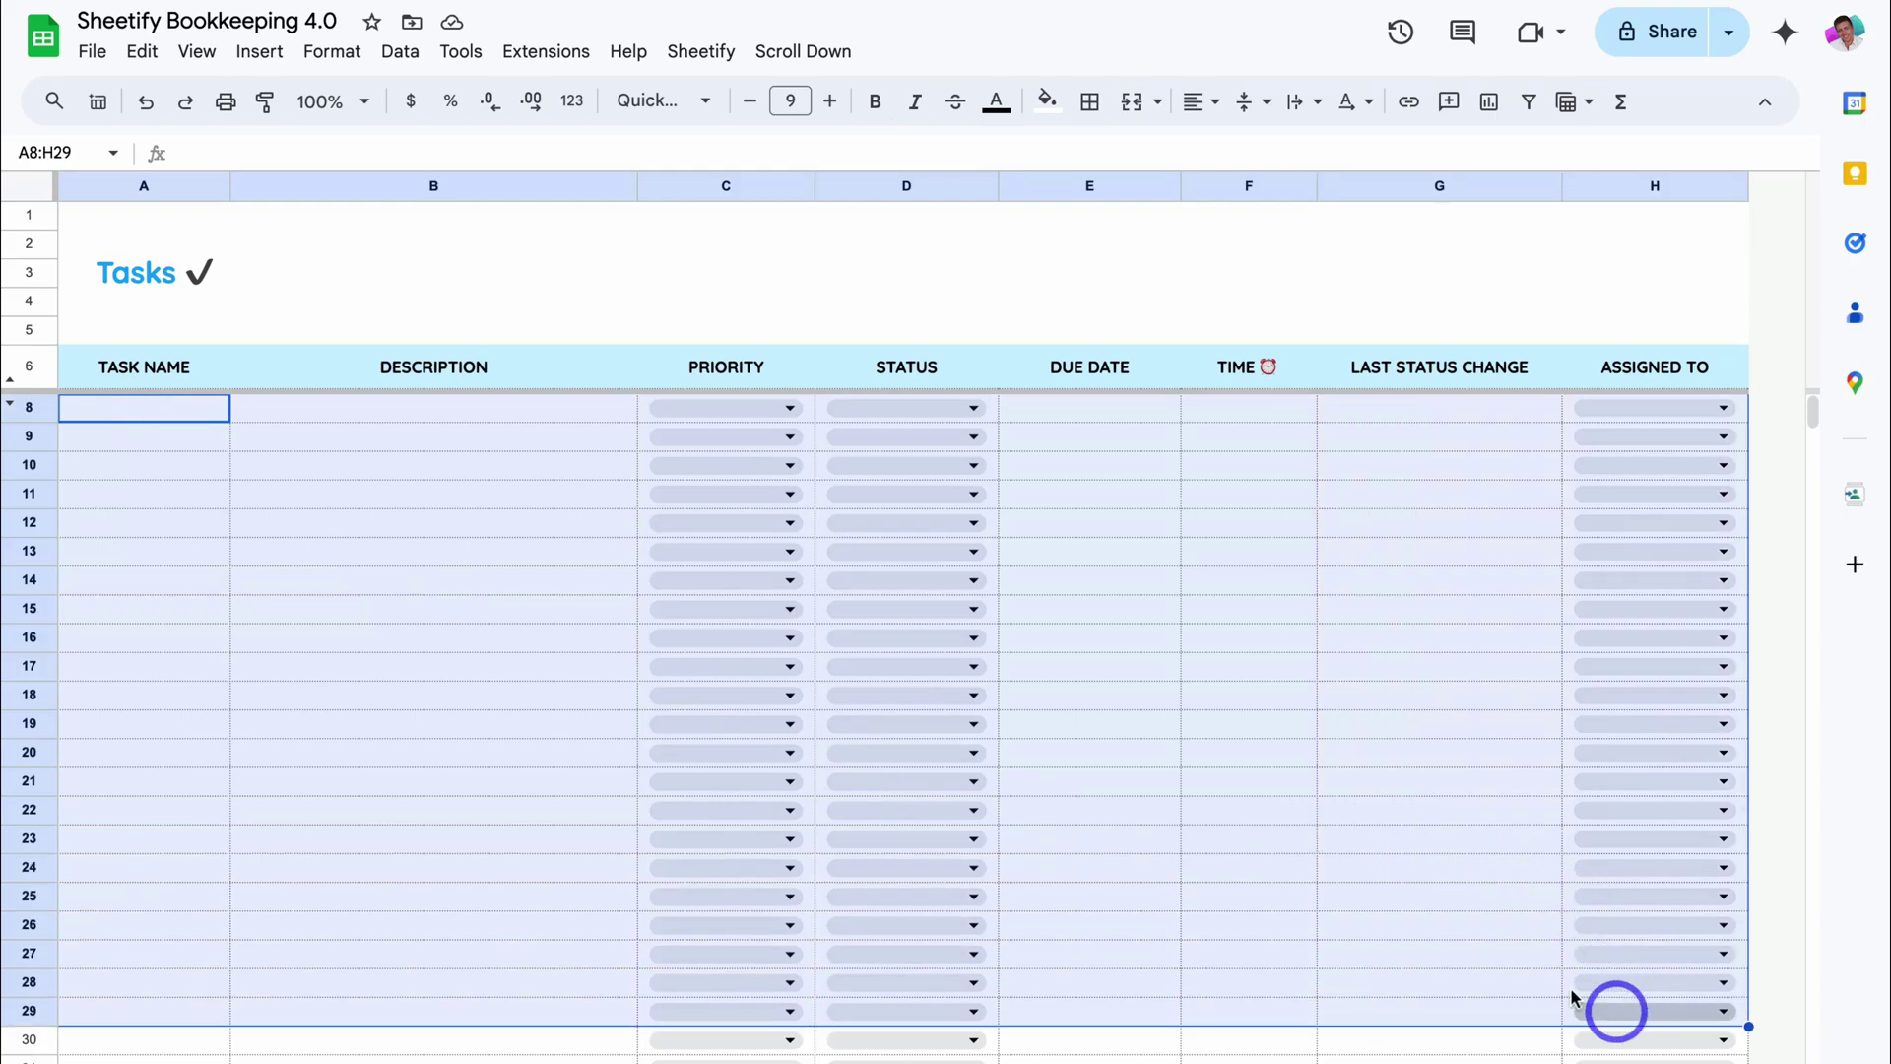
right_click(462, 561)
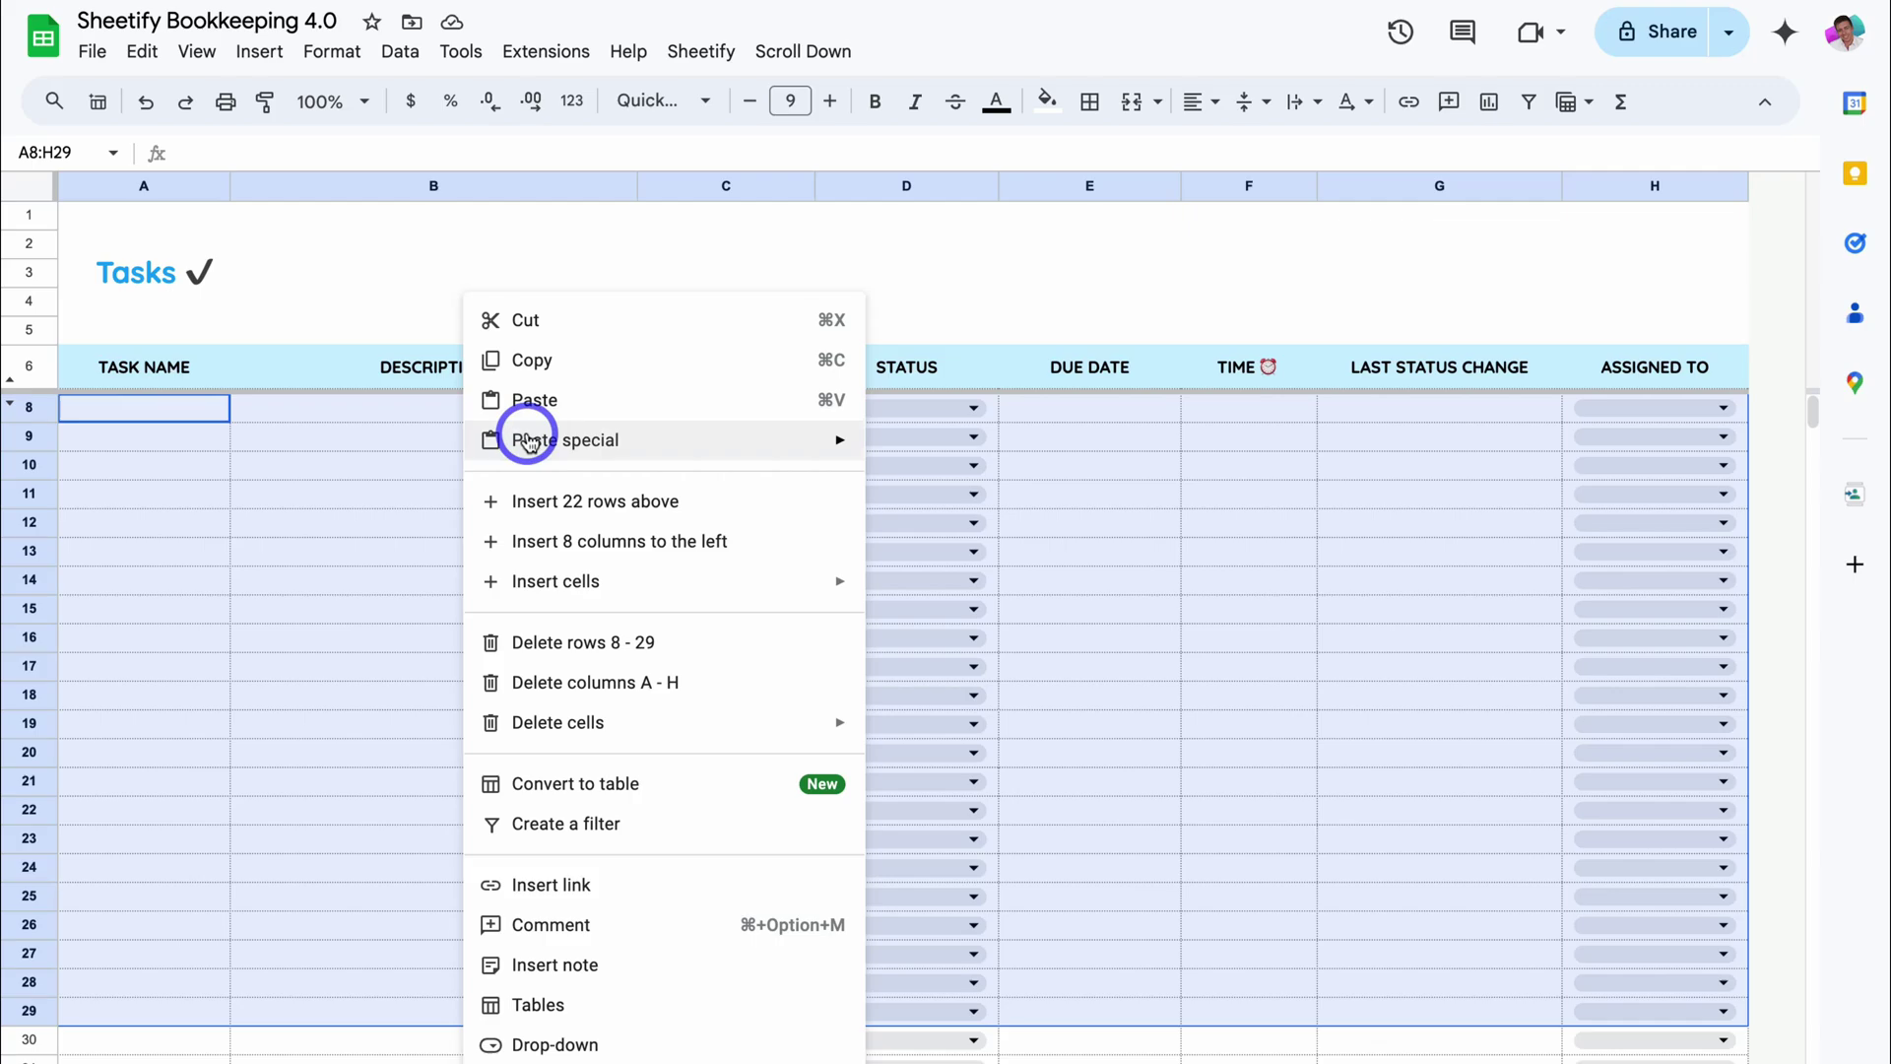
mouse_move(522, 439)
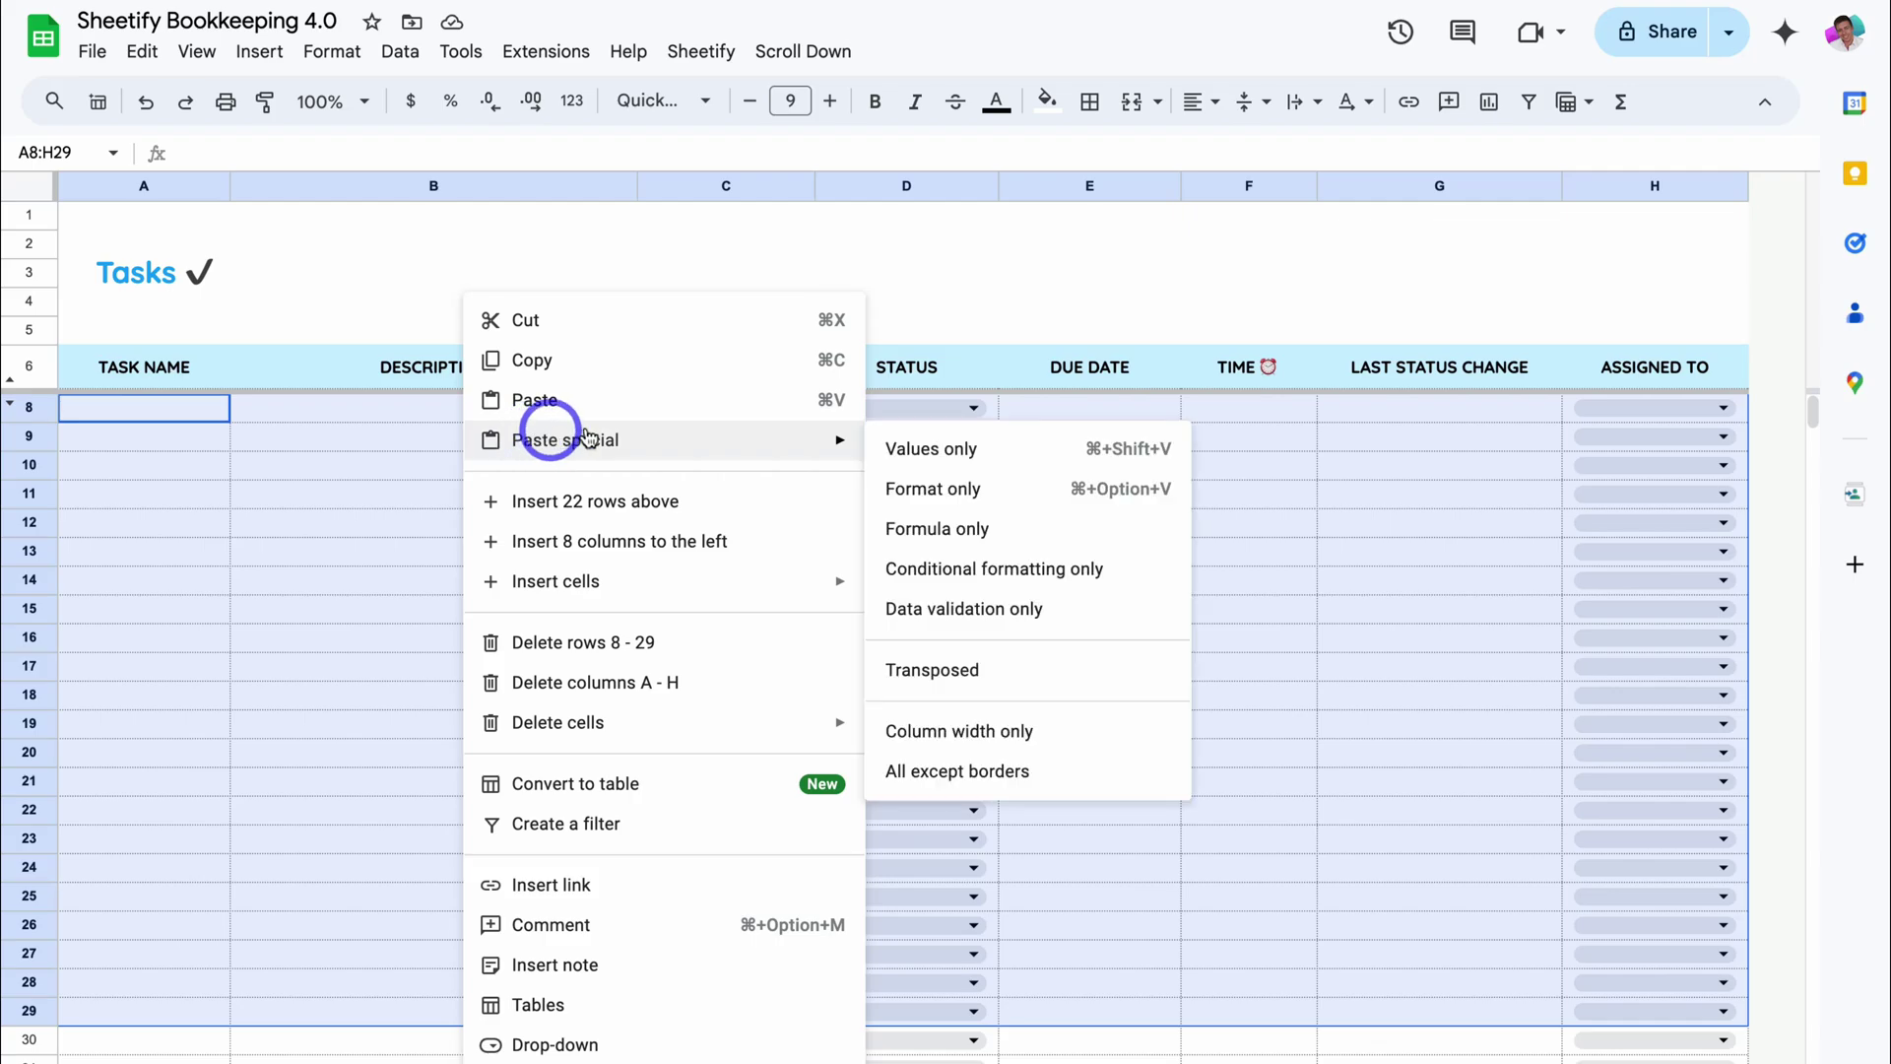
left_click(319, 523)
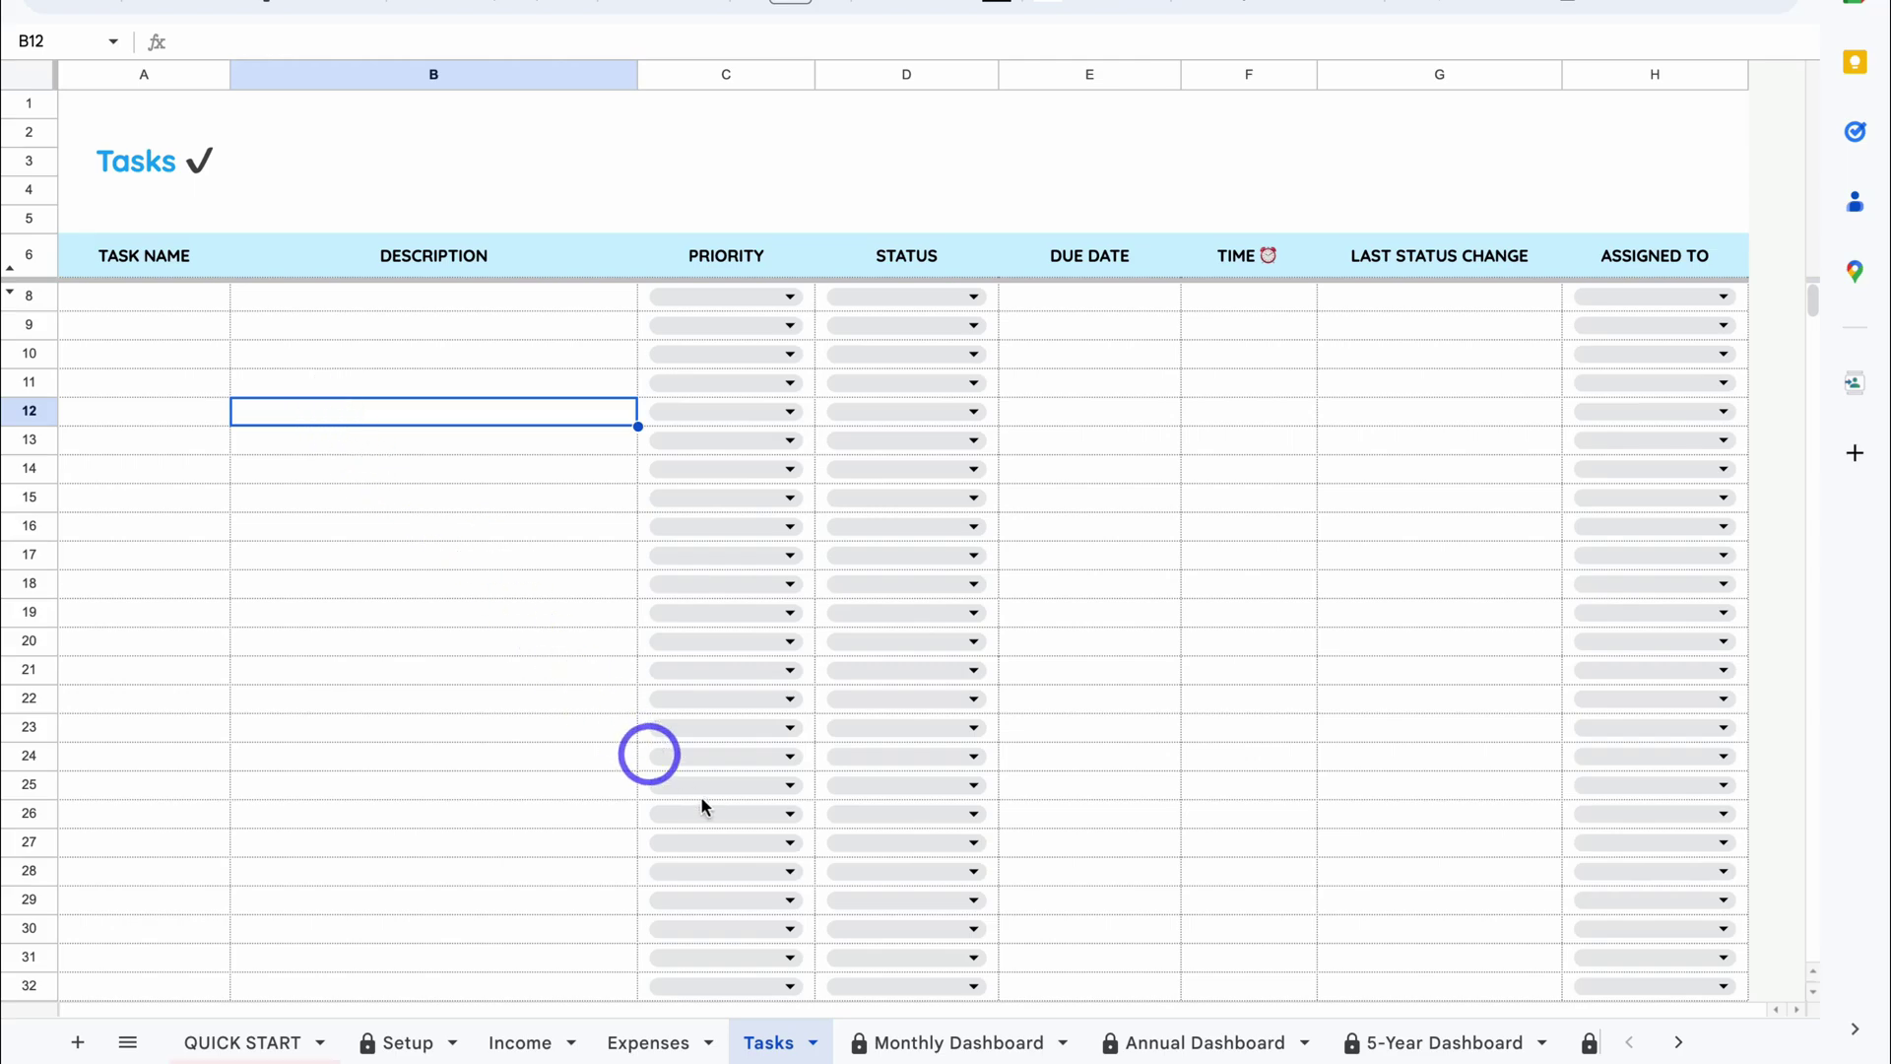
left_click(950, 1029)
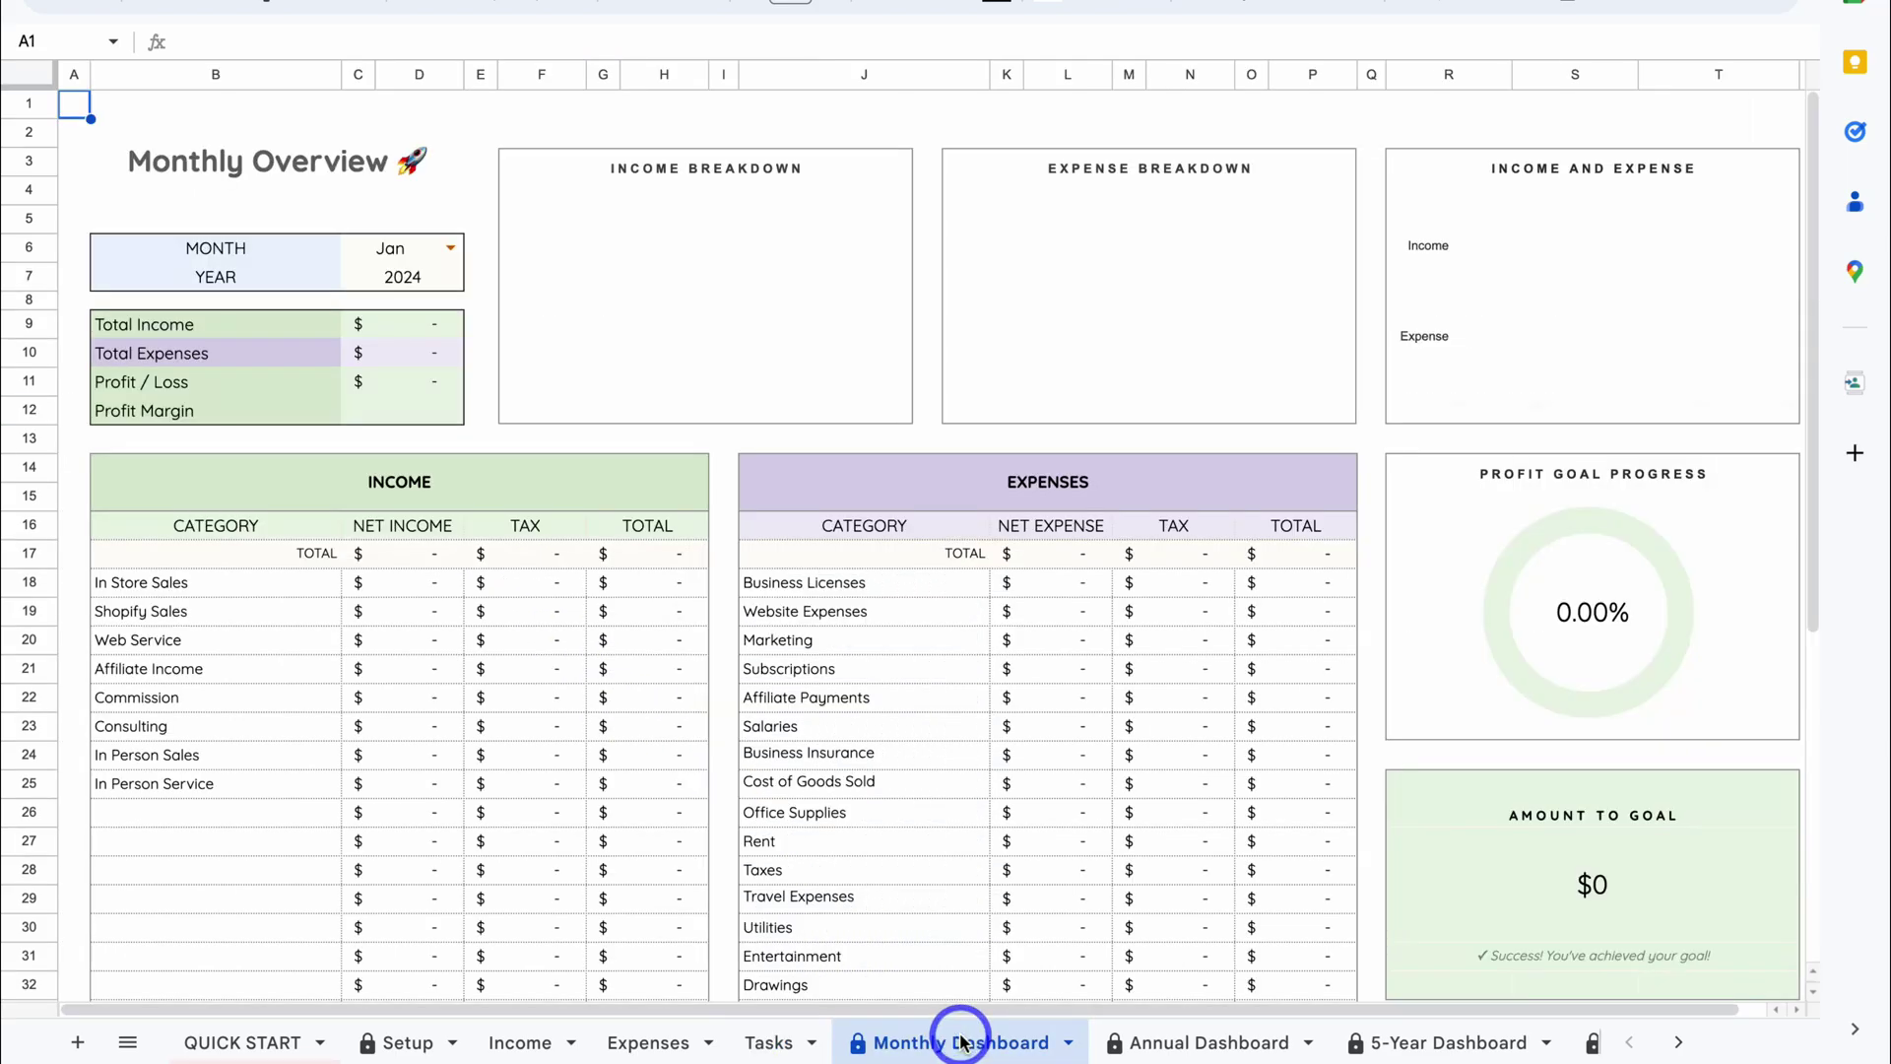
Scroll the sheet tabs and open Bookkeeping 4.0's Balance Sheet.
scroll(1152, 1044, "right", 5)
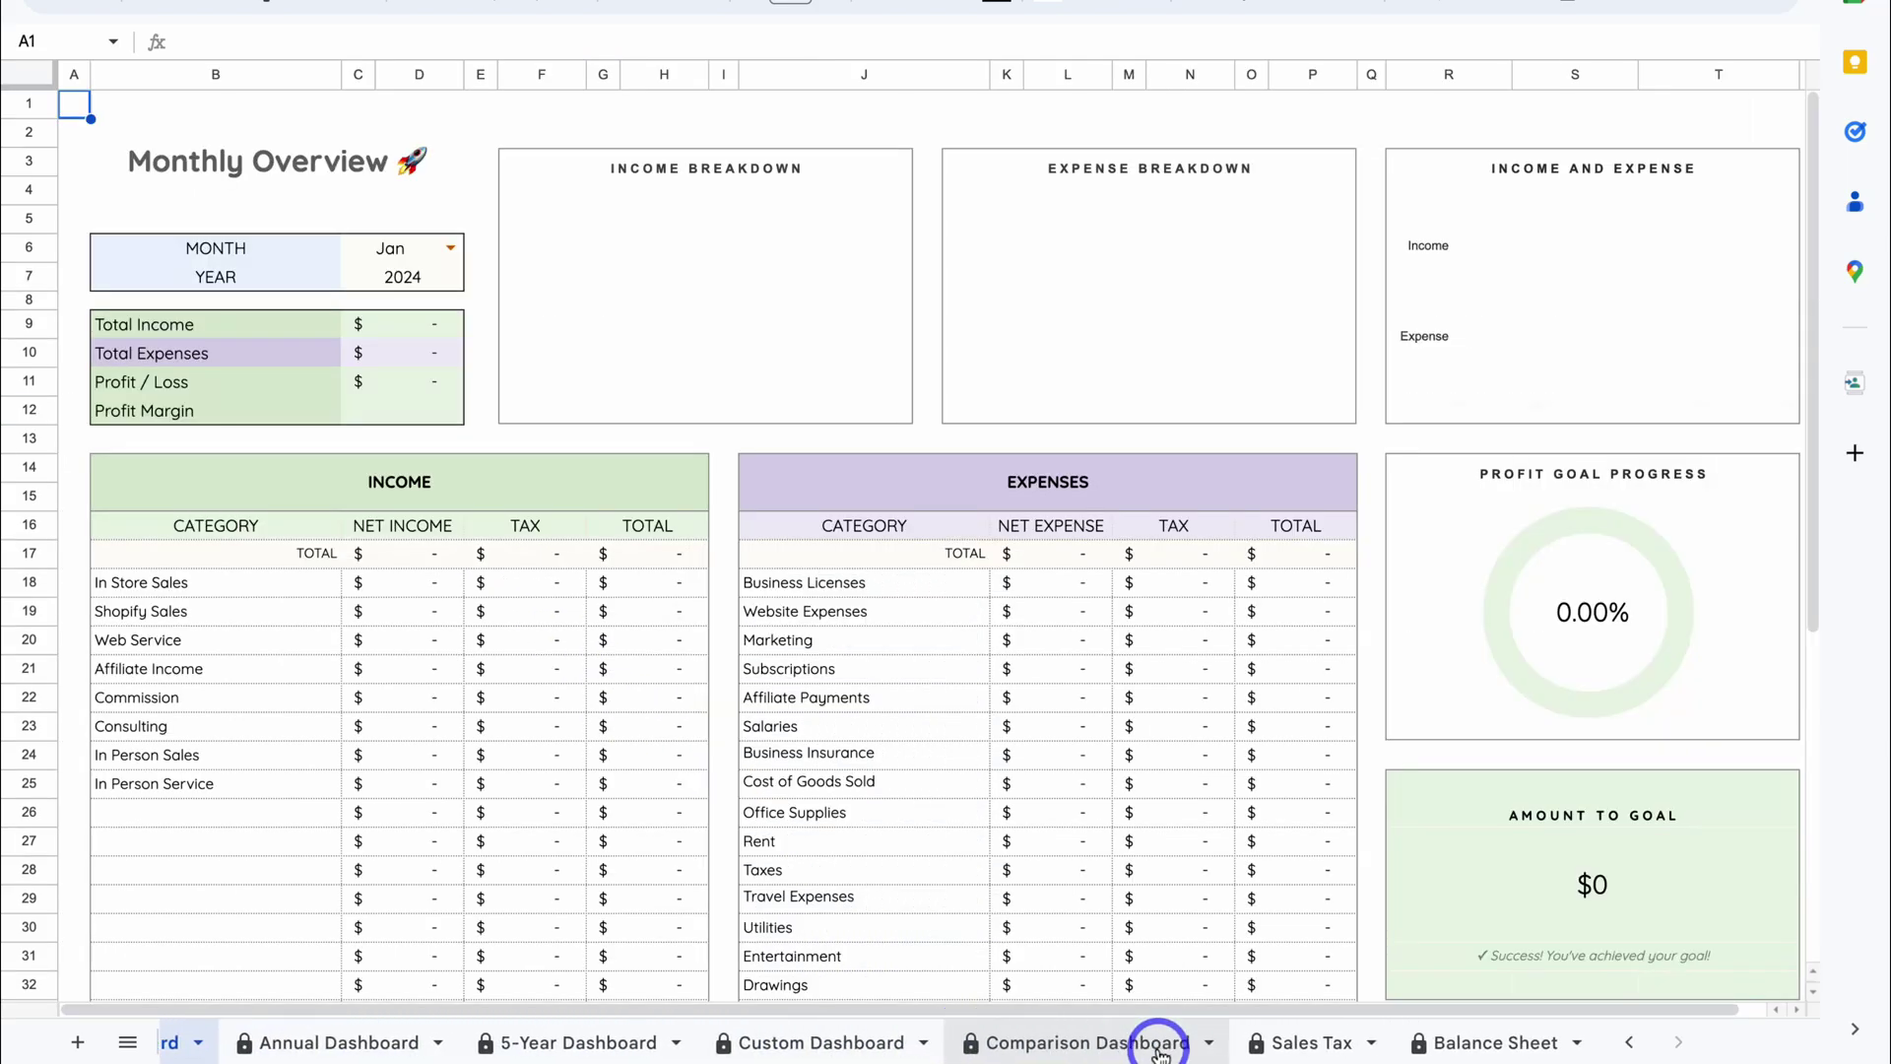
left_click(1474, 1046)
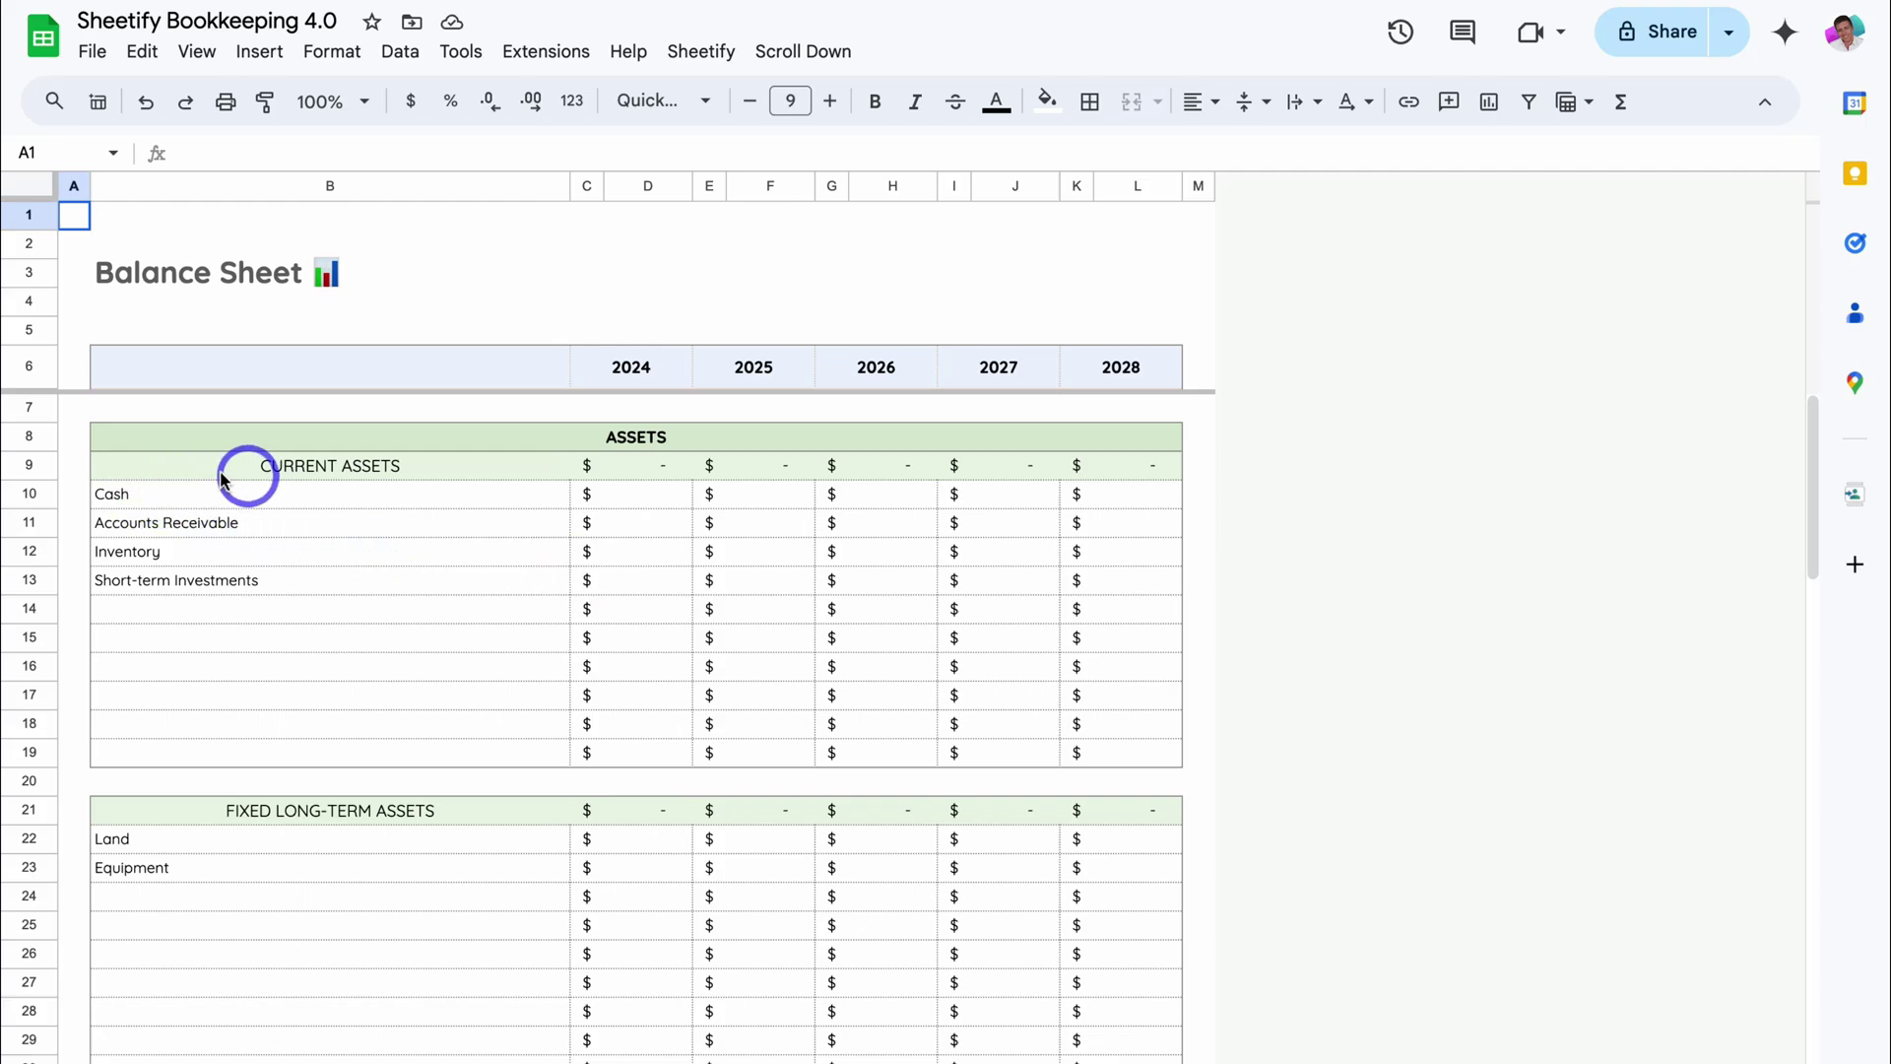
left_click_drag(153, 500, 1143, 754)
right_click(885, 581)
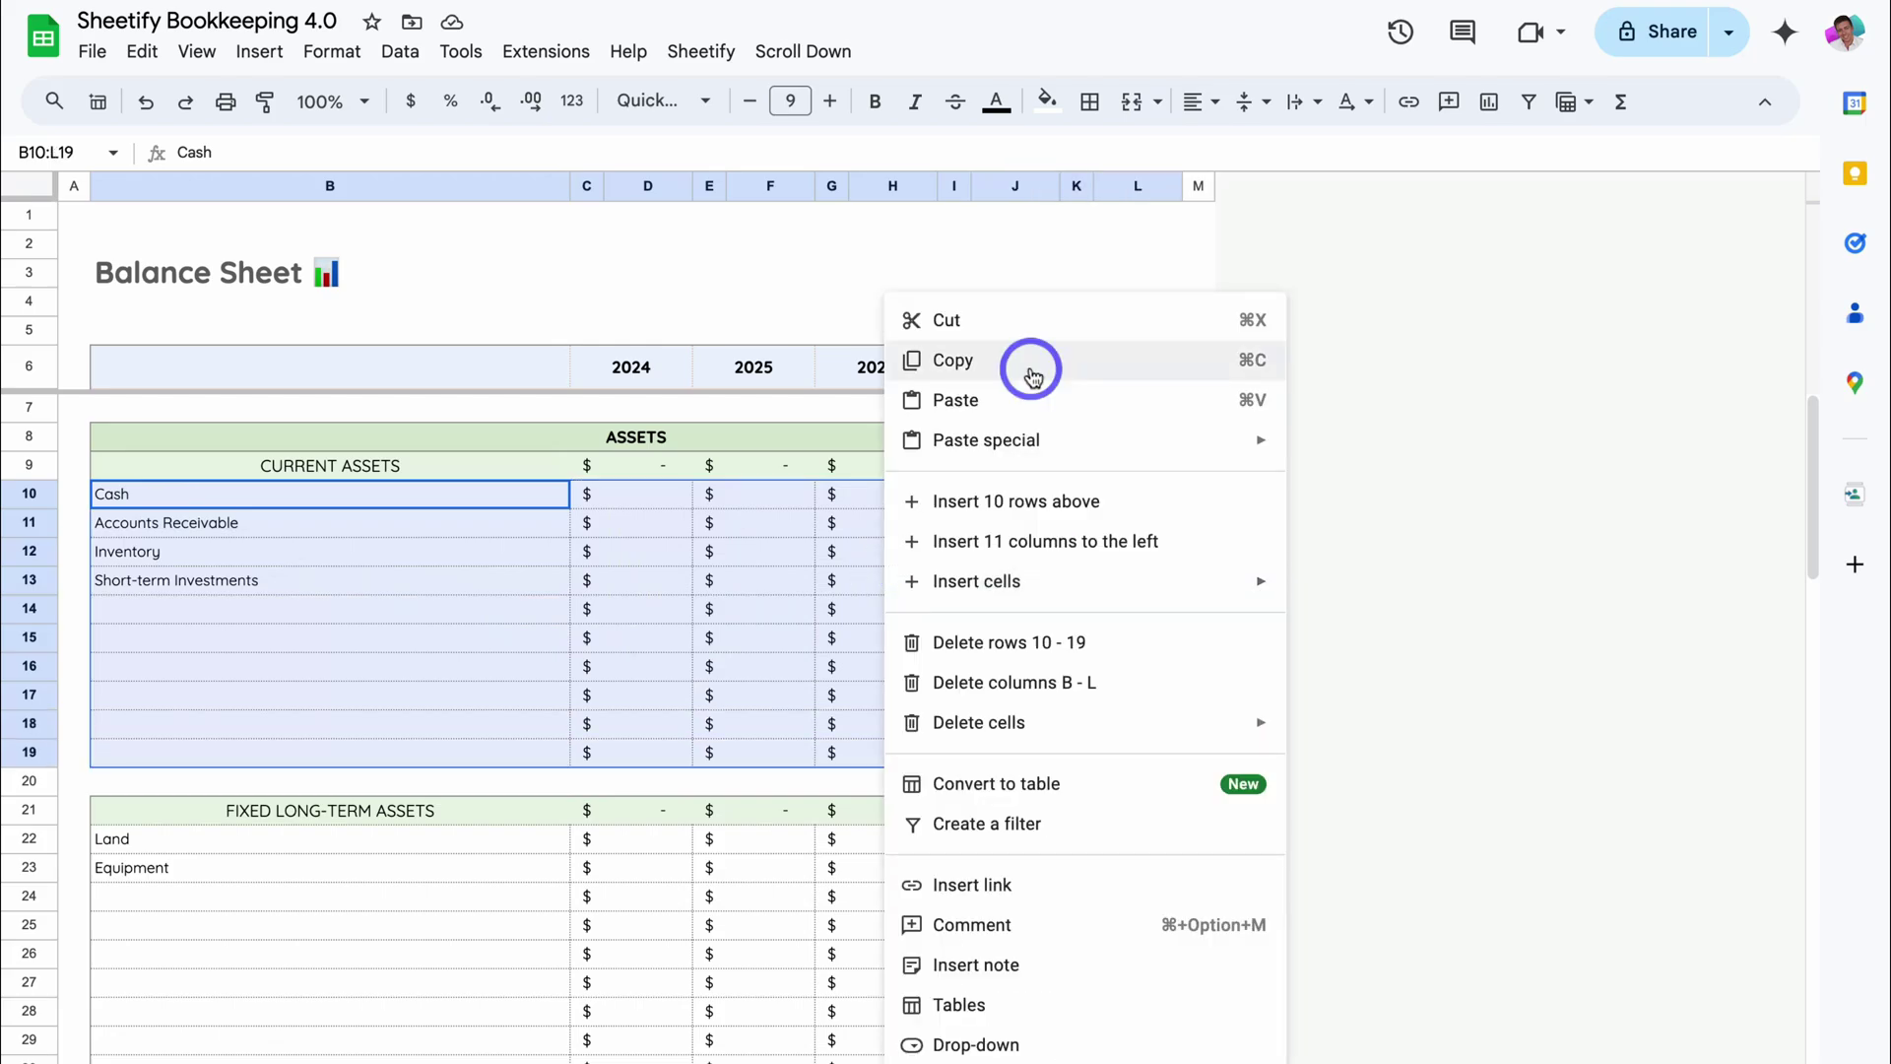
mouse_move(953, 440)
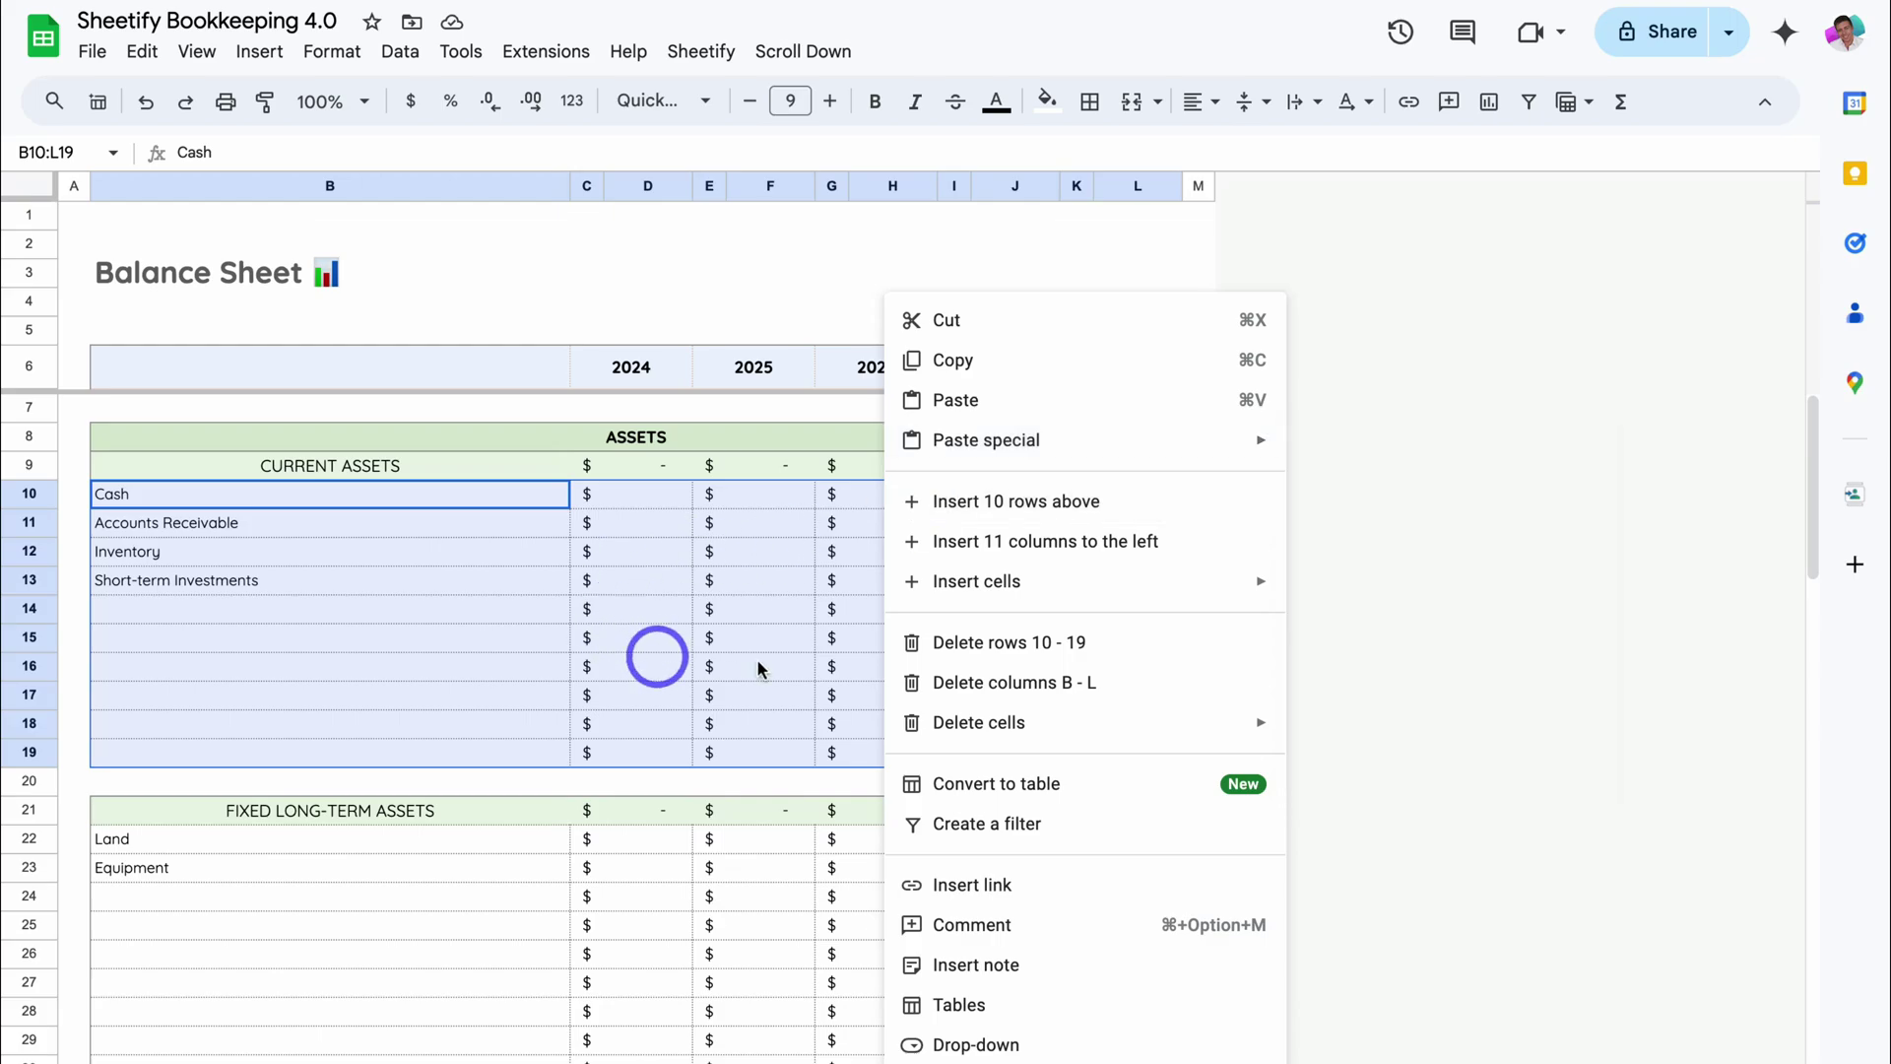
left_click(494, 578)
scroll(344, 586, "down", 3)
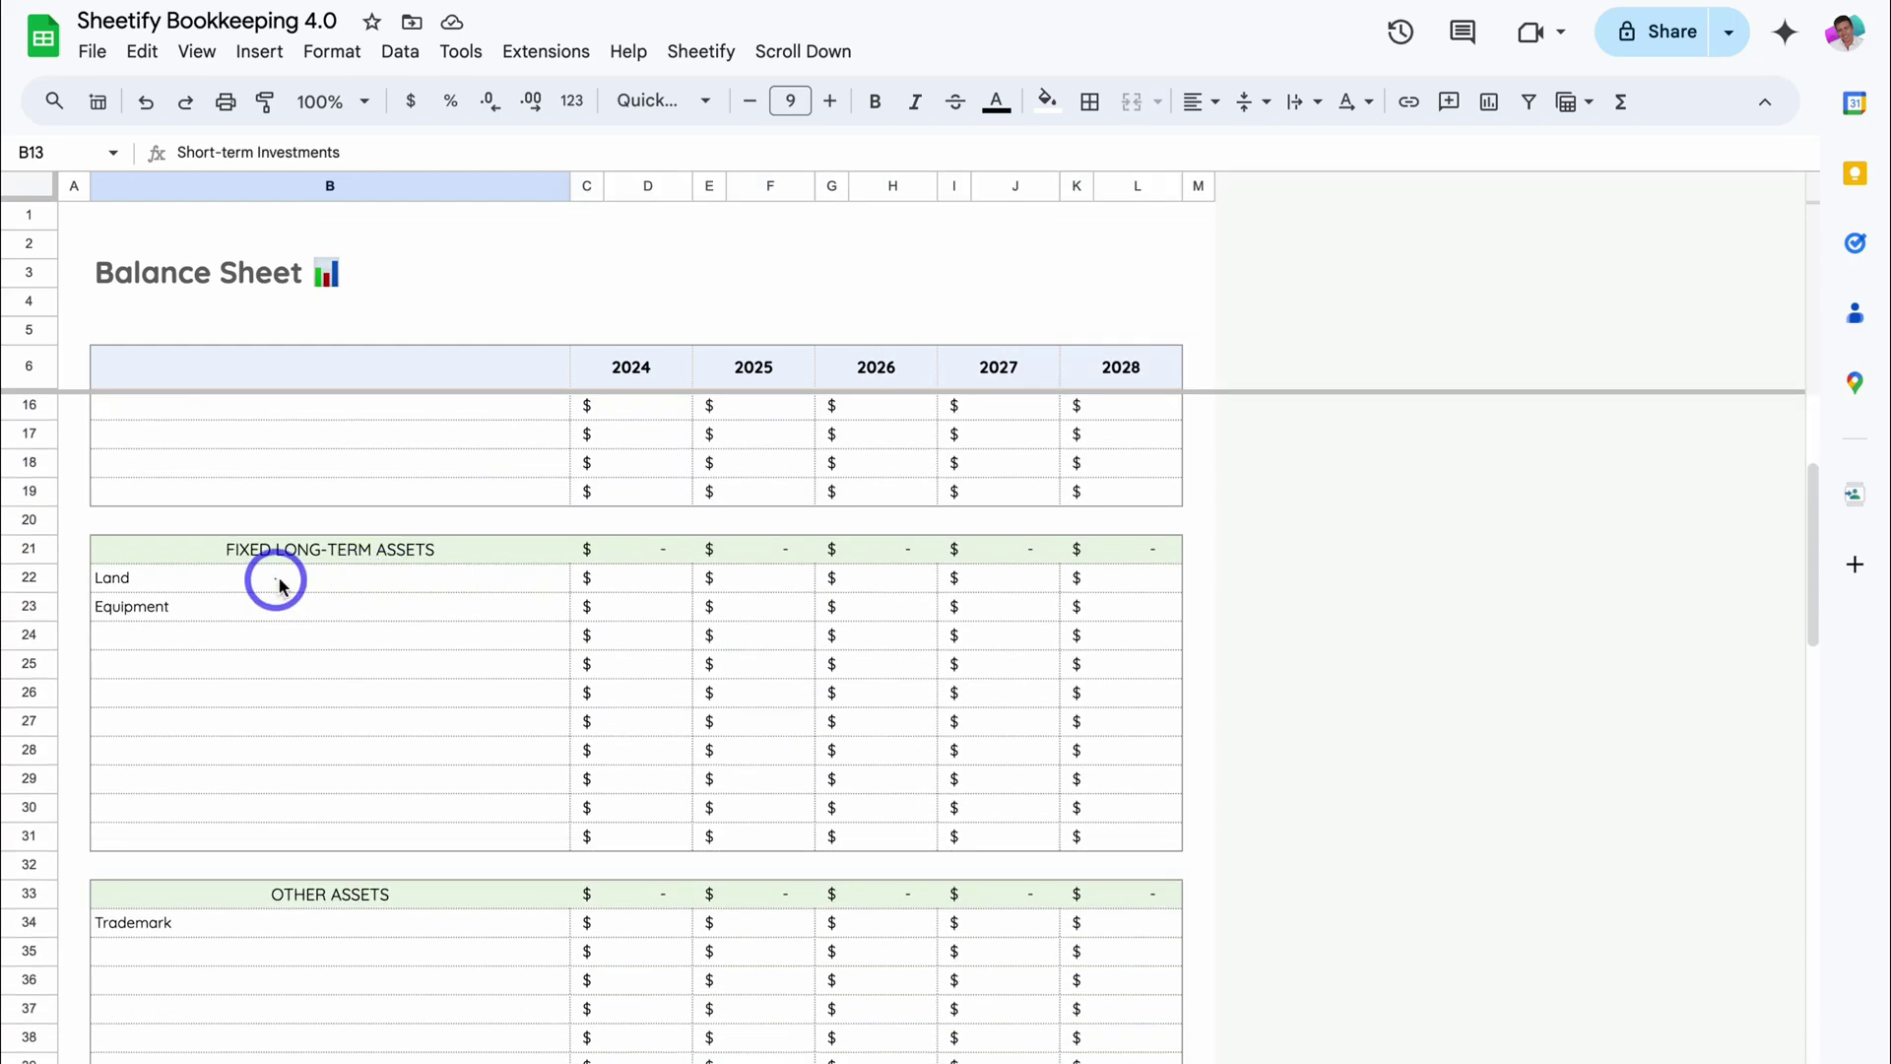
left_click_drag(266, 581, 1132, 806)
scroll(1132, 794, "down", 5)
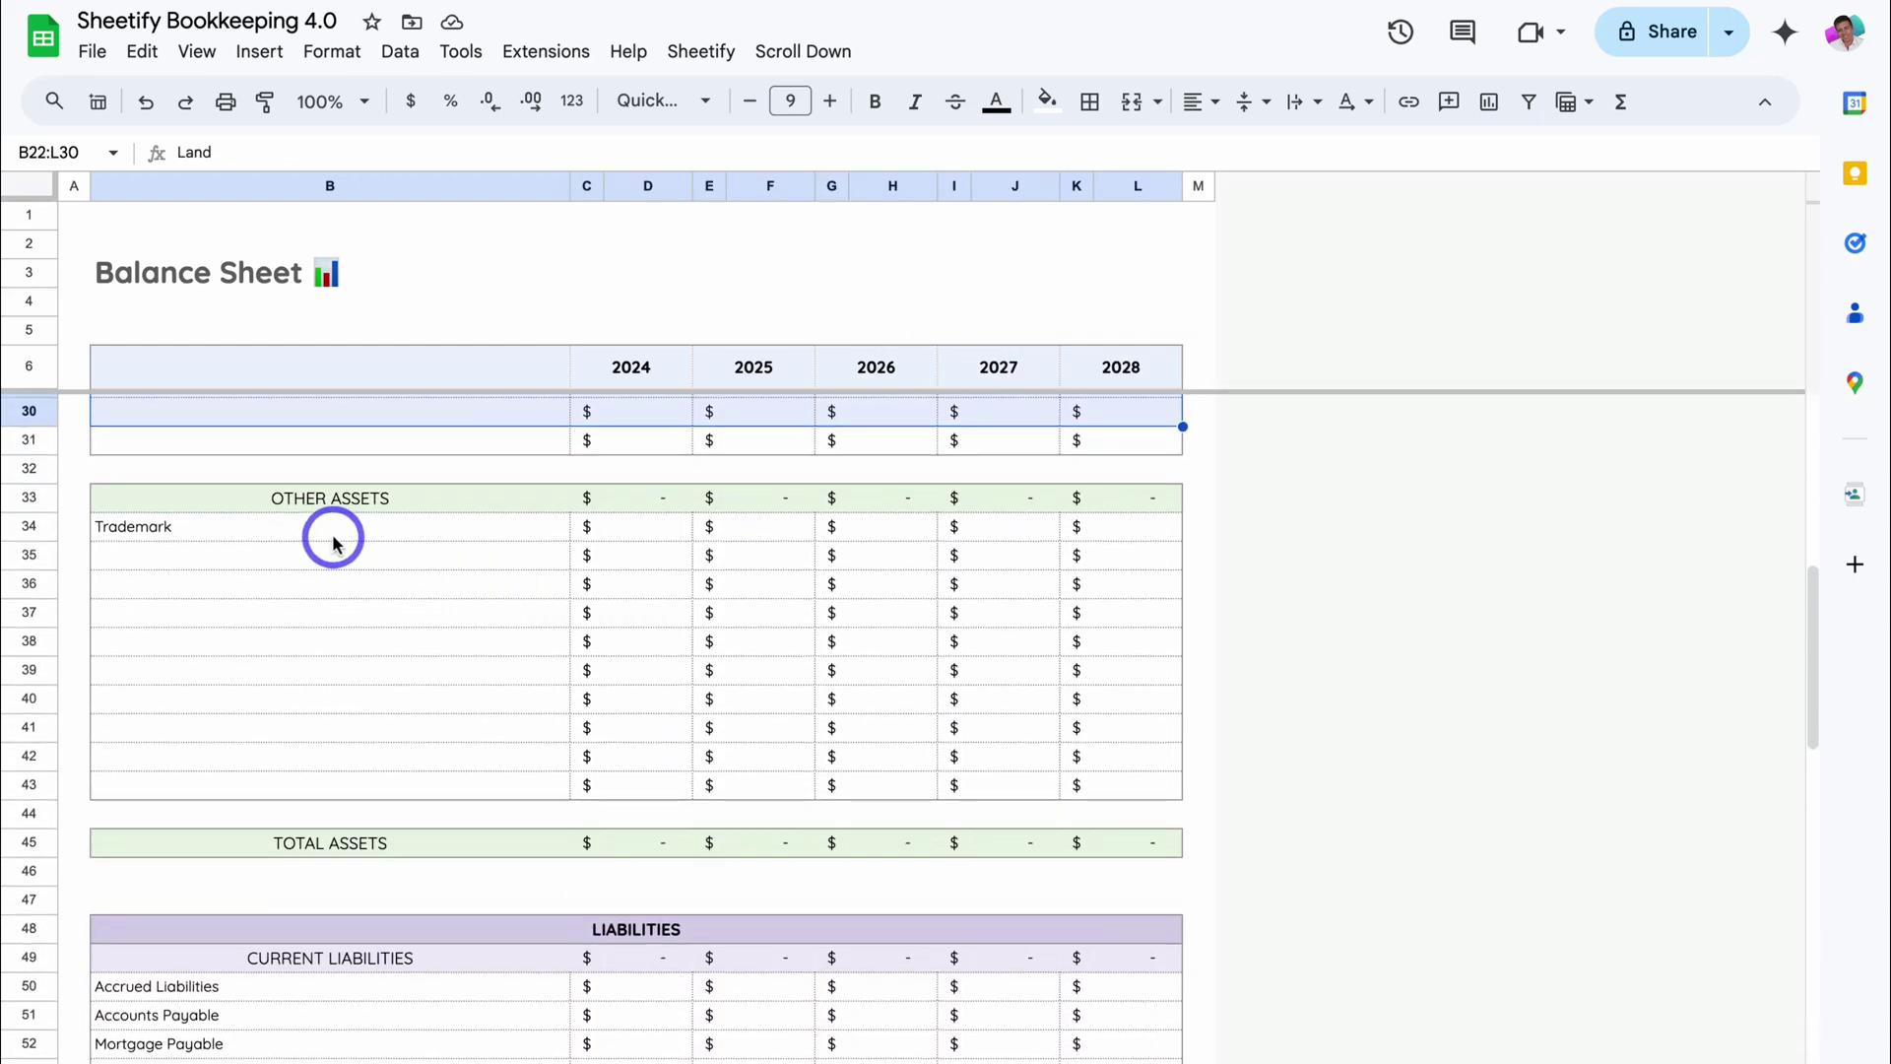
left_click_drag(329, 529, 1089, 700)
scroll(1096, 709, "down", 4)
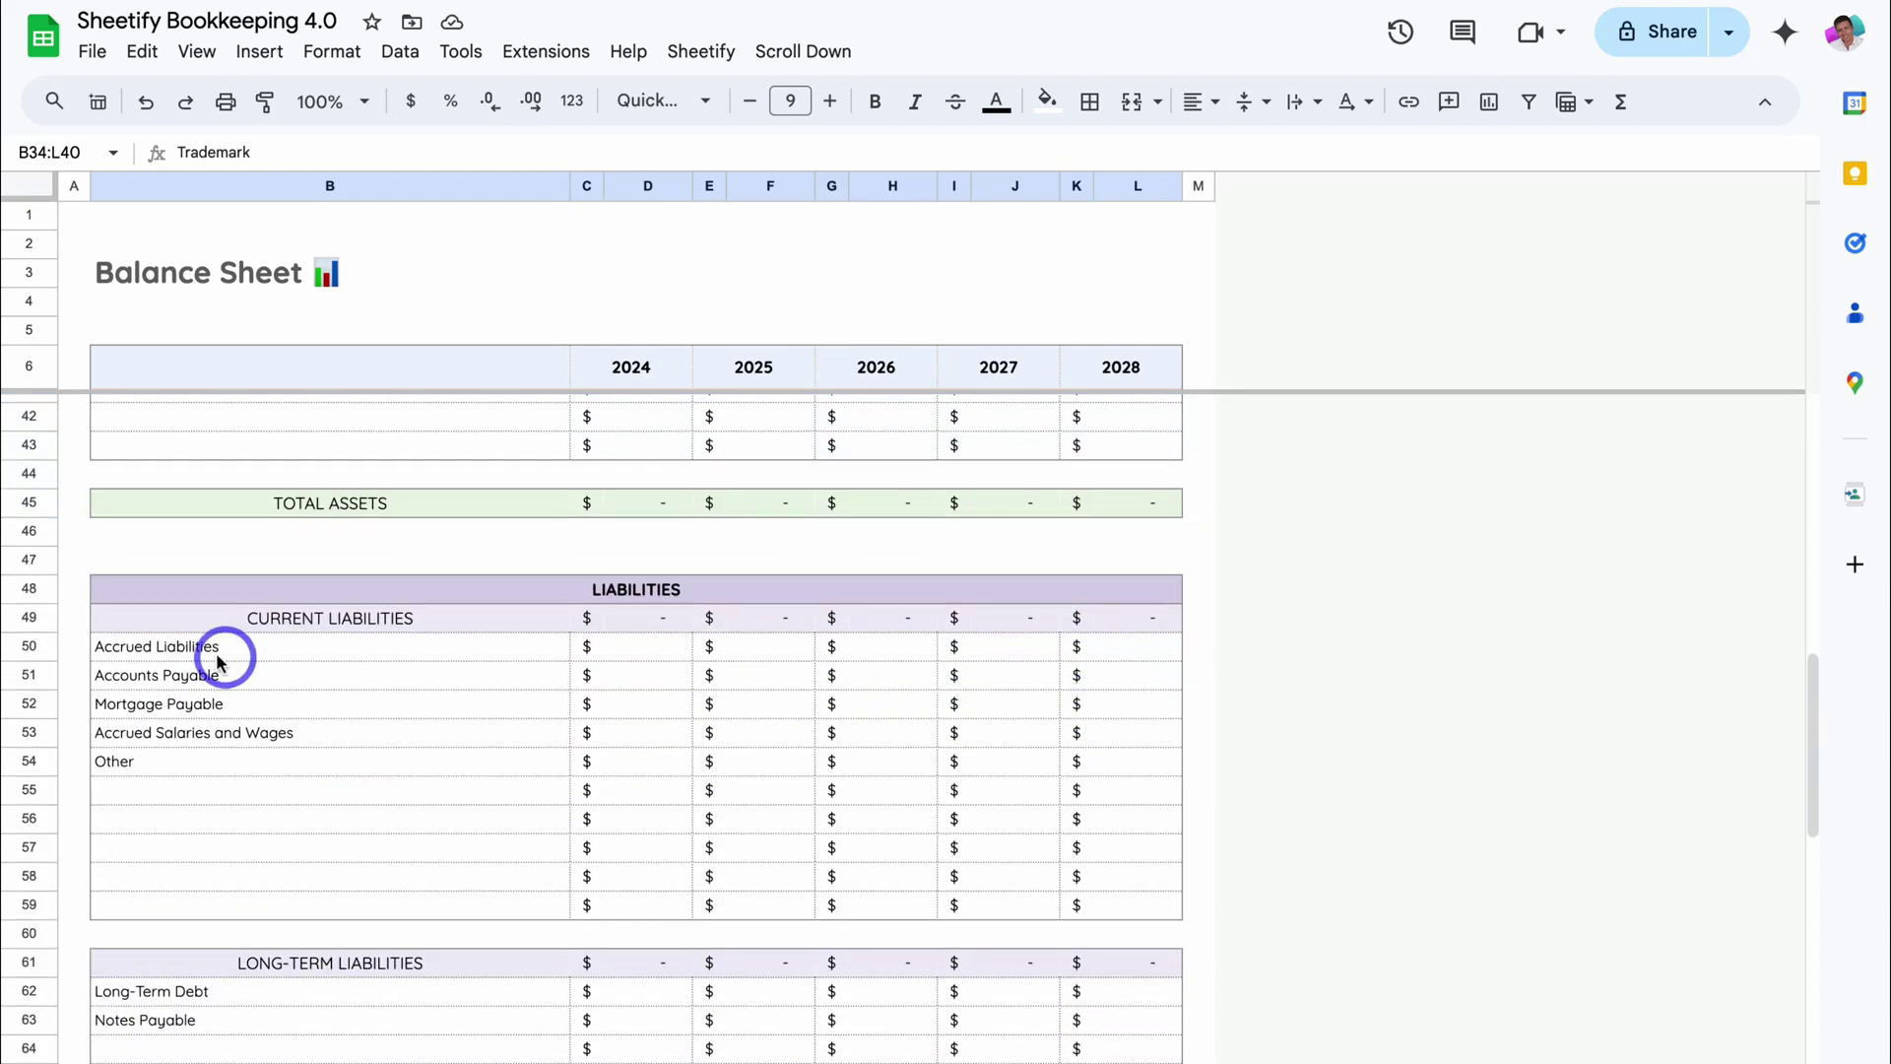
left_click_drag(203, 650, 1113, 857)
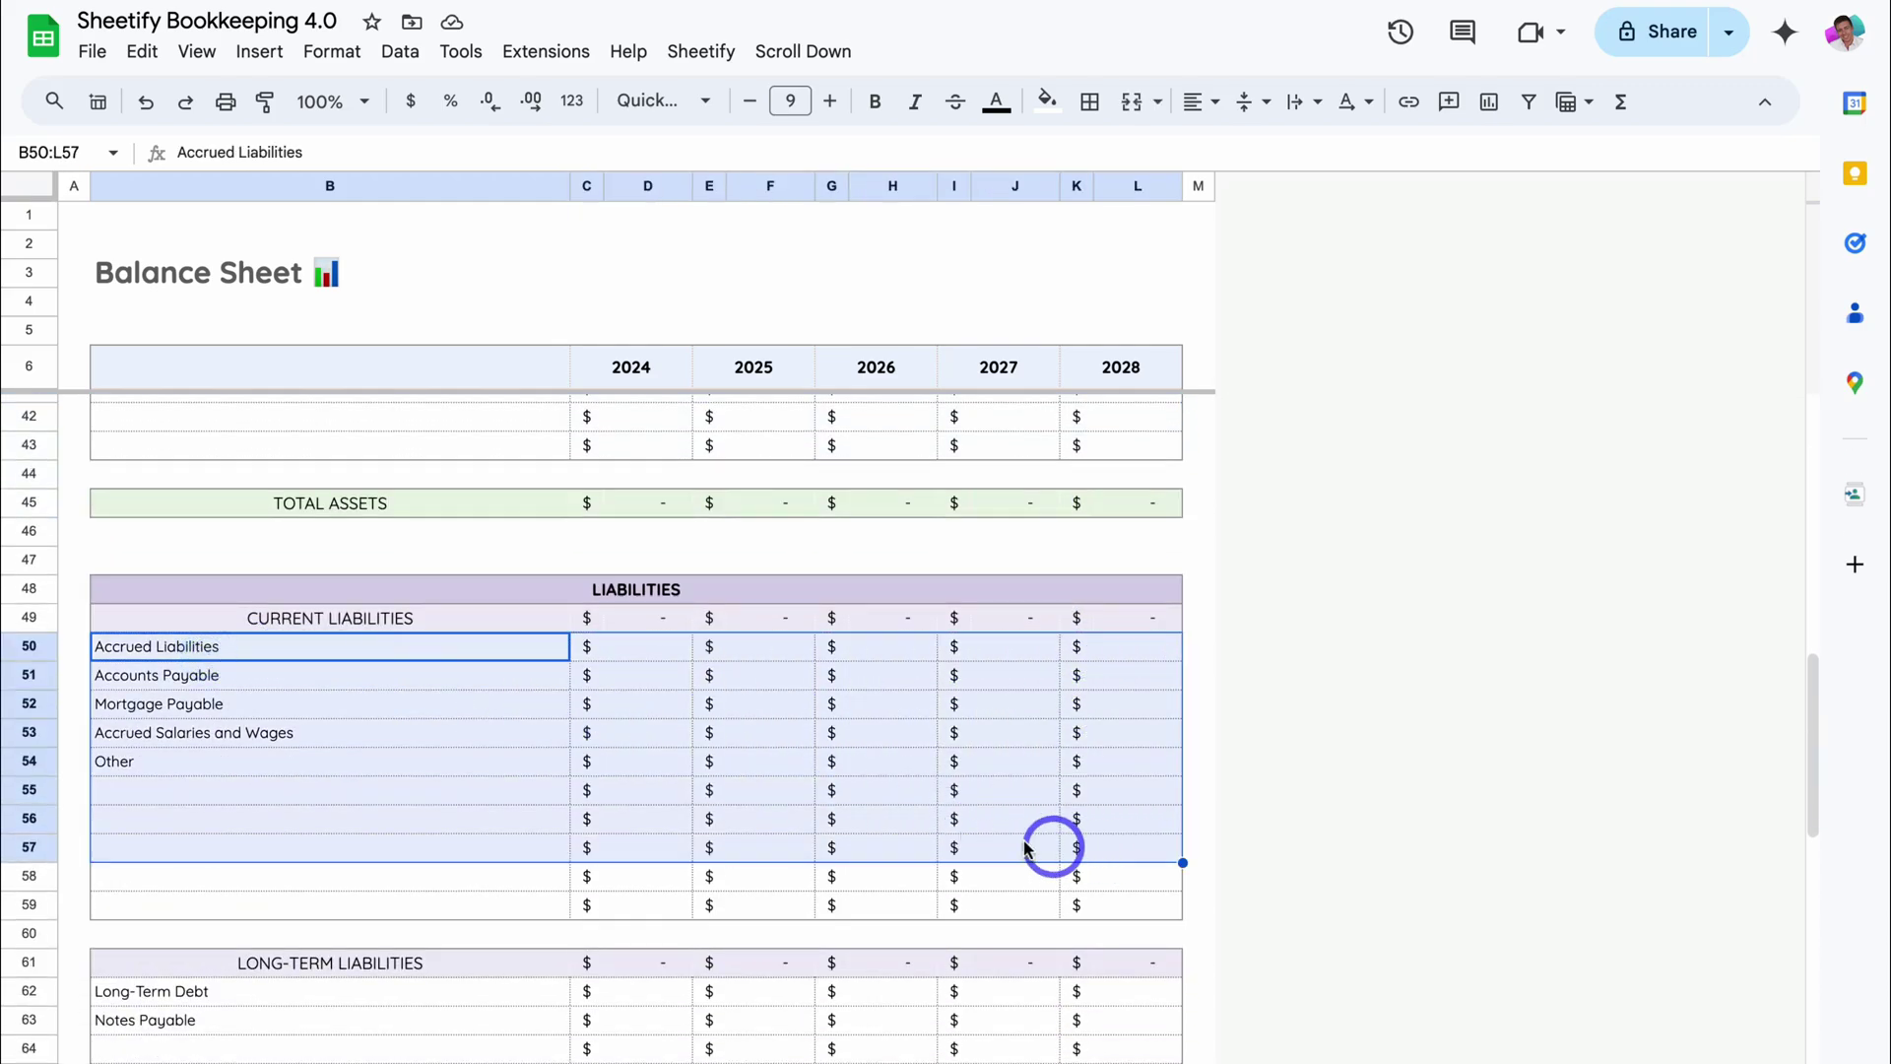
scroll(1051, 962, "down", 5)
left_click_drag(247, 589, 1147, 731)
scroll(1147, 730, "down", 5)
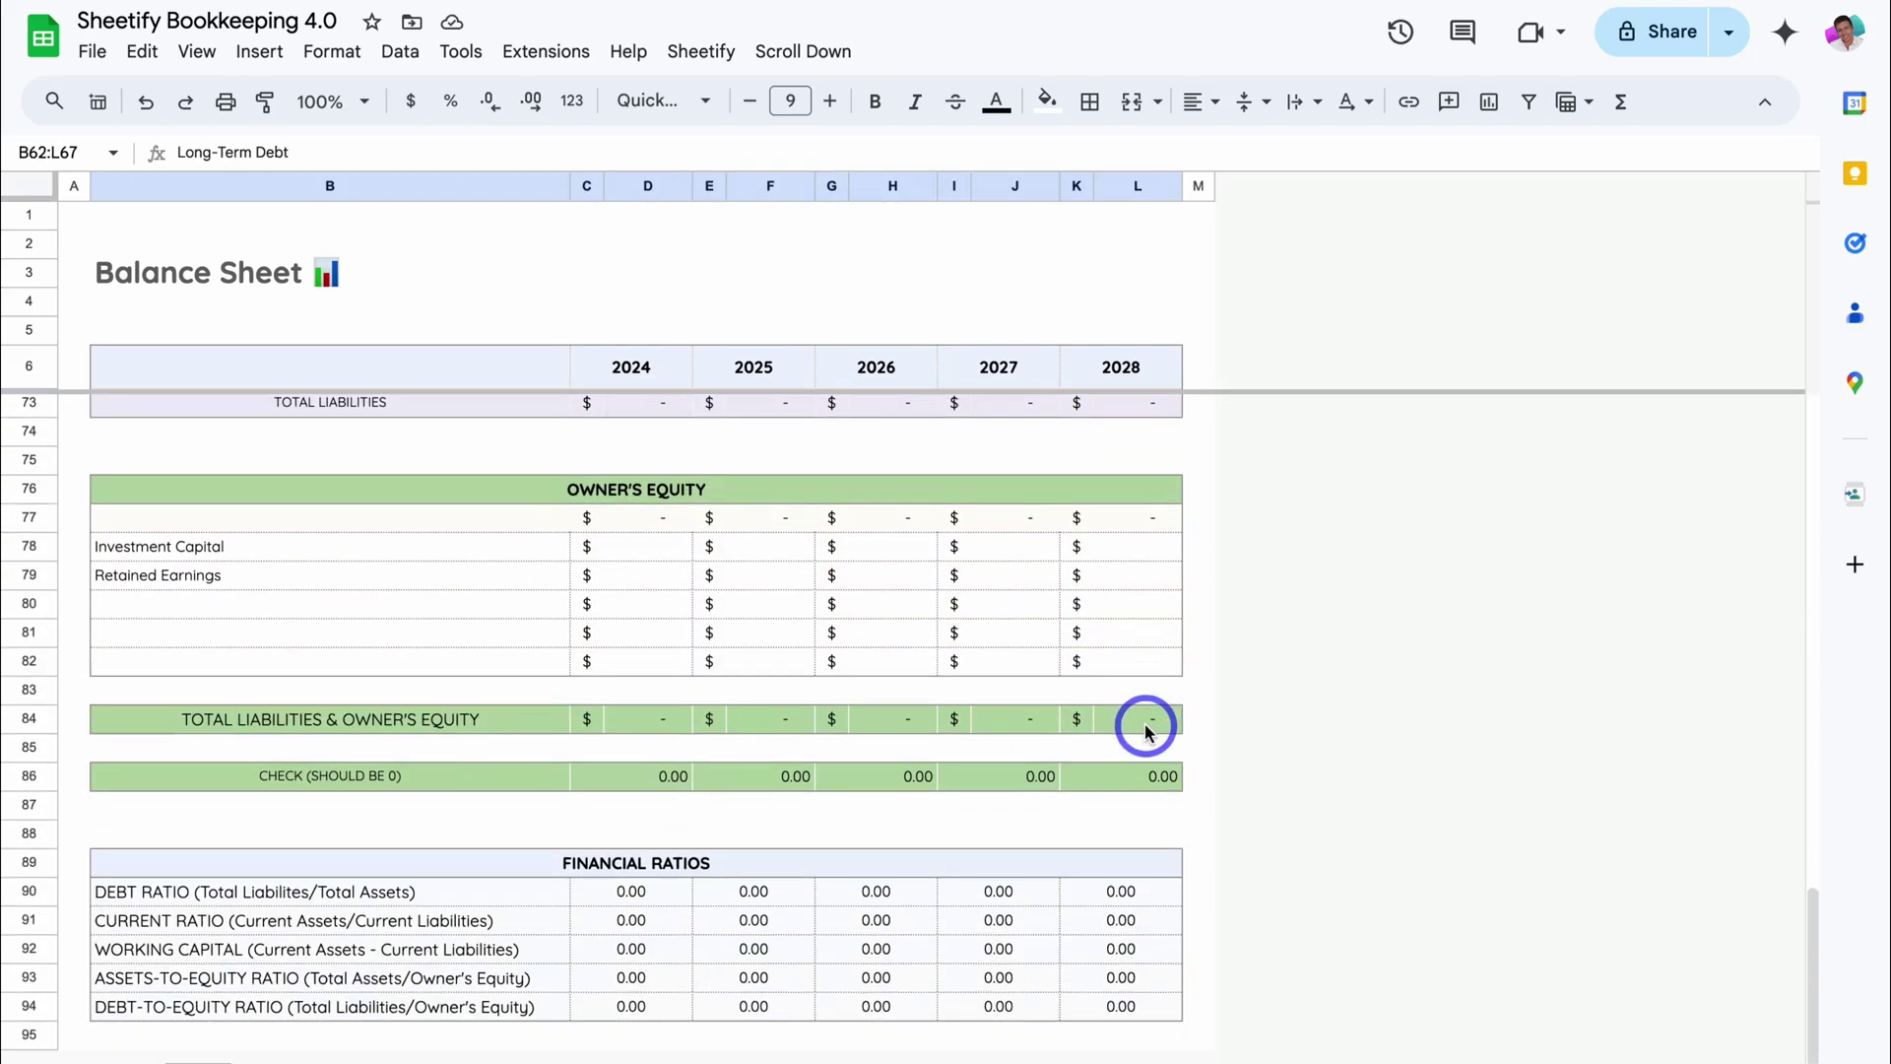
left_click(192, 551)
left_click_drag(192, 551, 1123, 646)
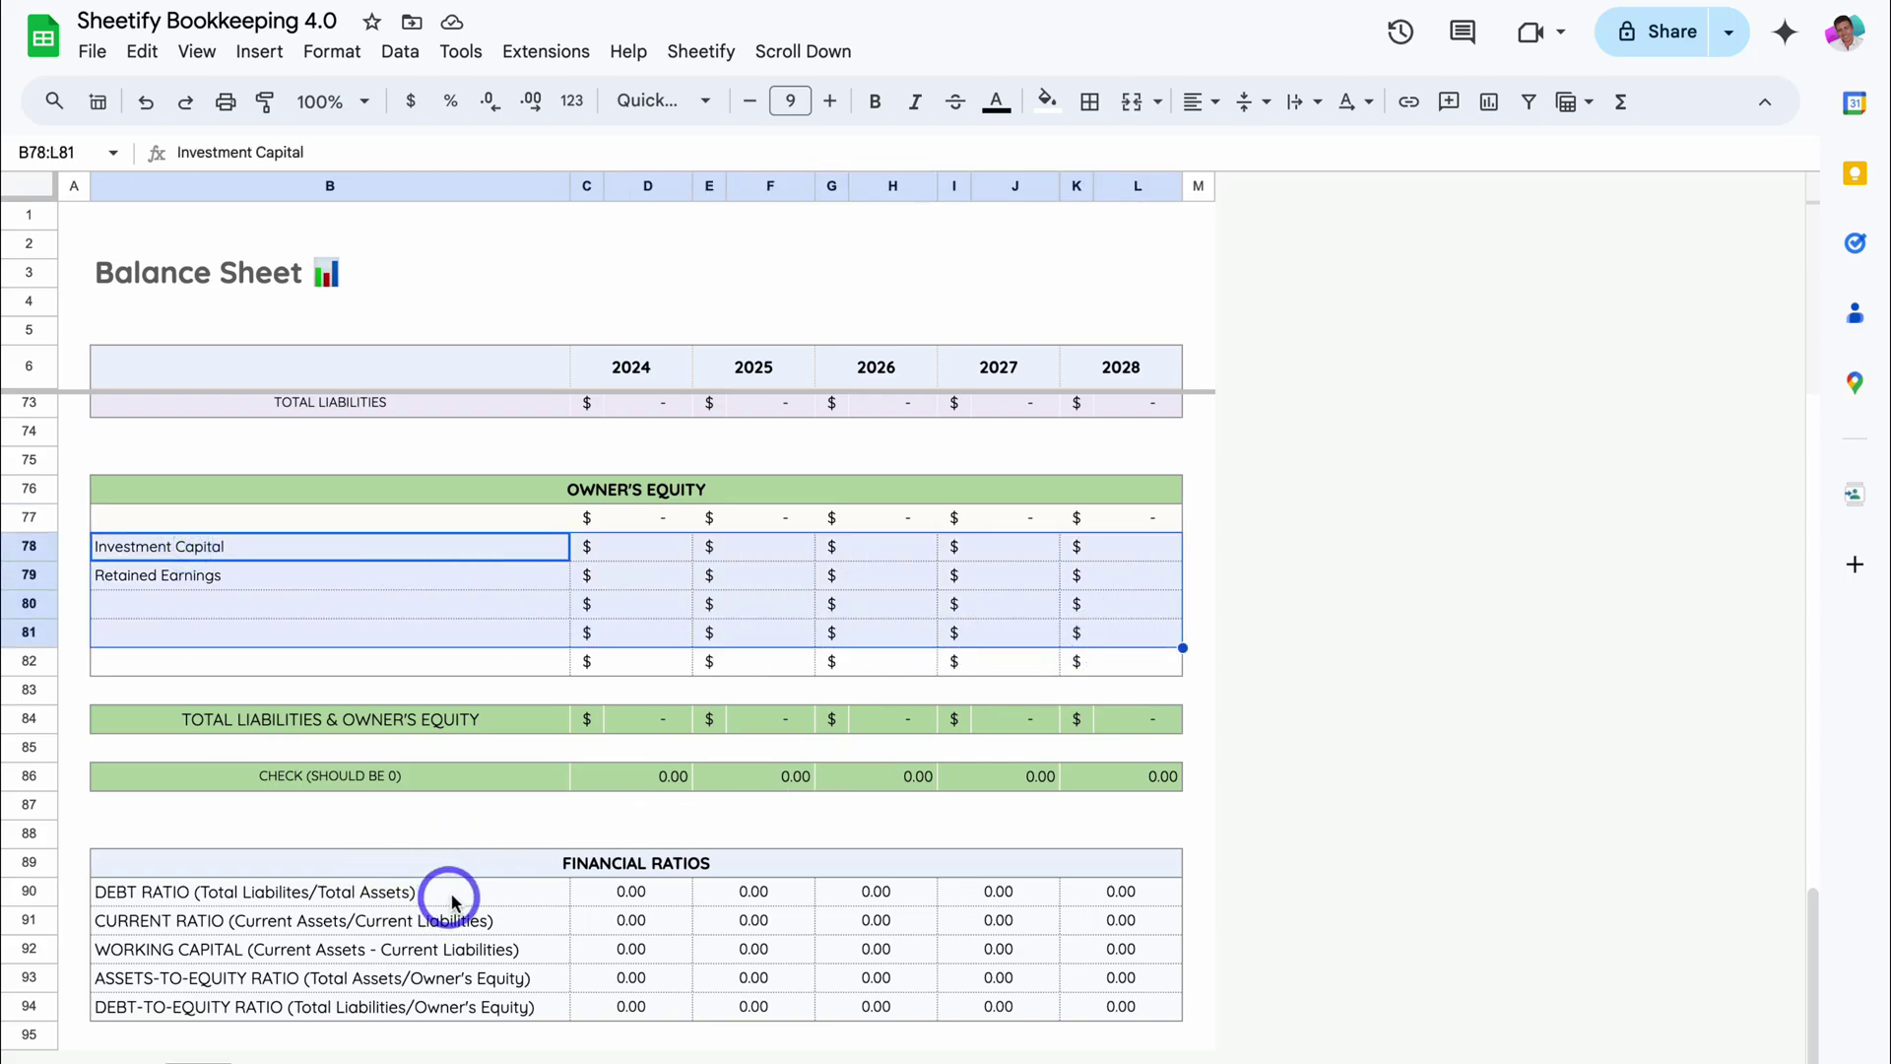
left_click_drag(447, 896, 1162, 927)
left_click(1399, 923)
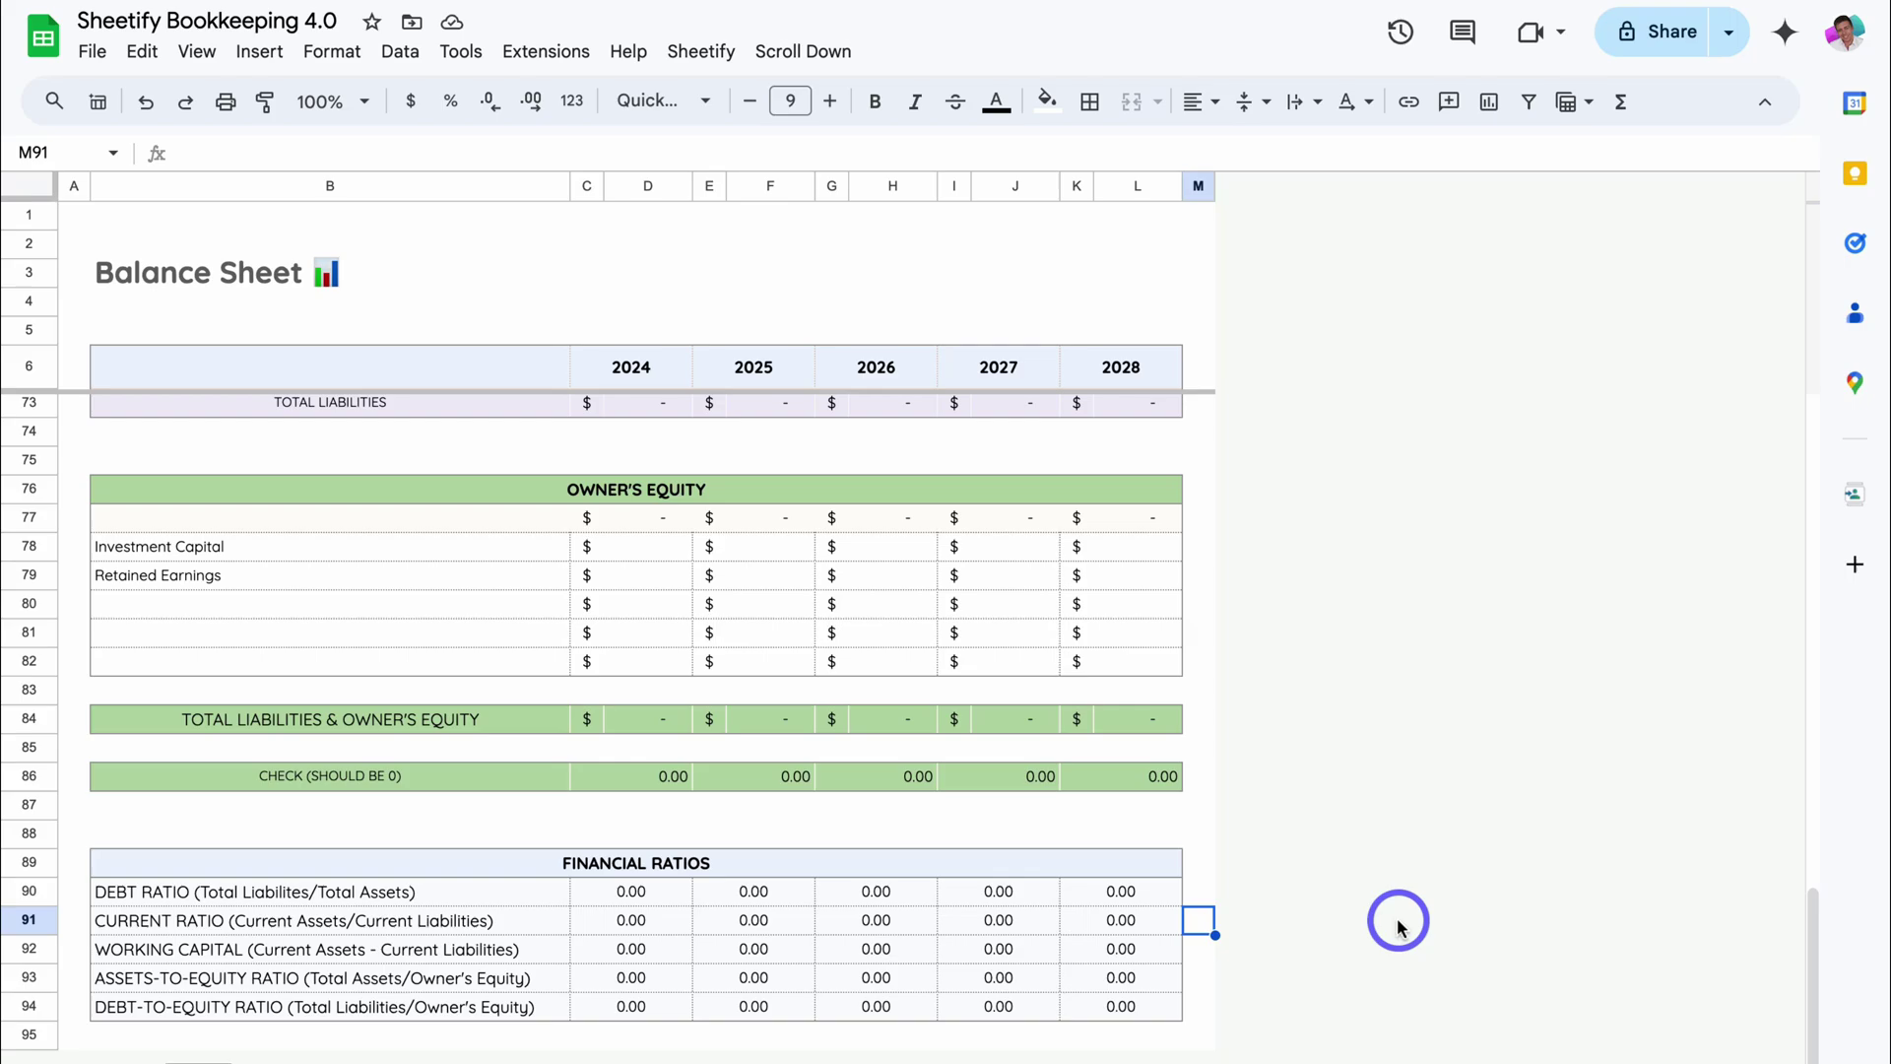